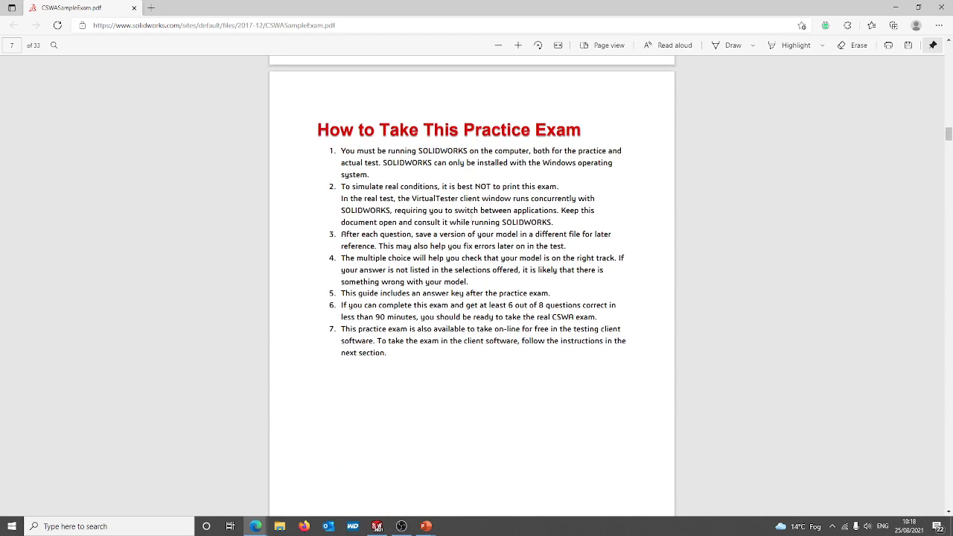
Read the practice exam instructions and the guide to installing the TesterPRO Client and starting the exam
scroll(464, 244, down, 5)
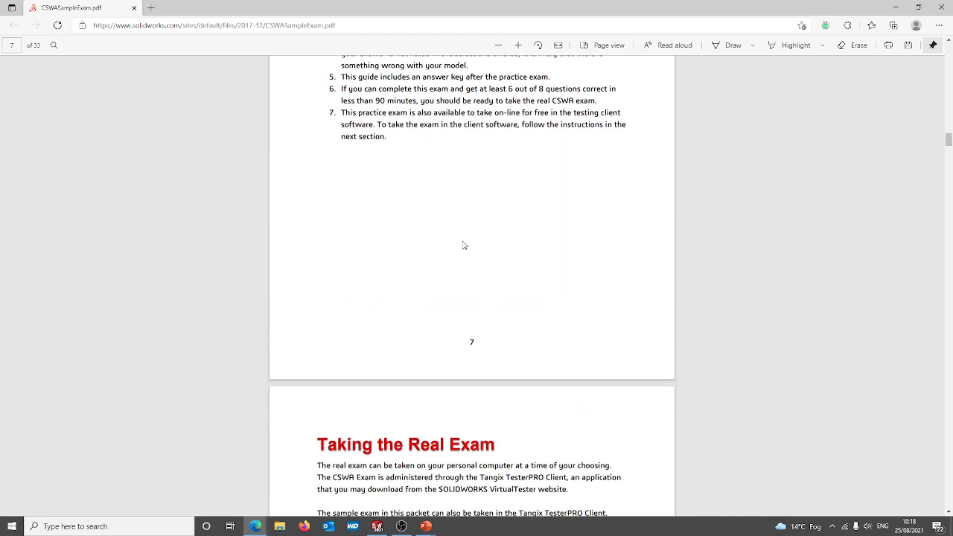
scroll(464, 245, up, 4)
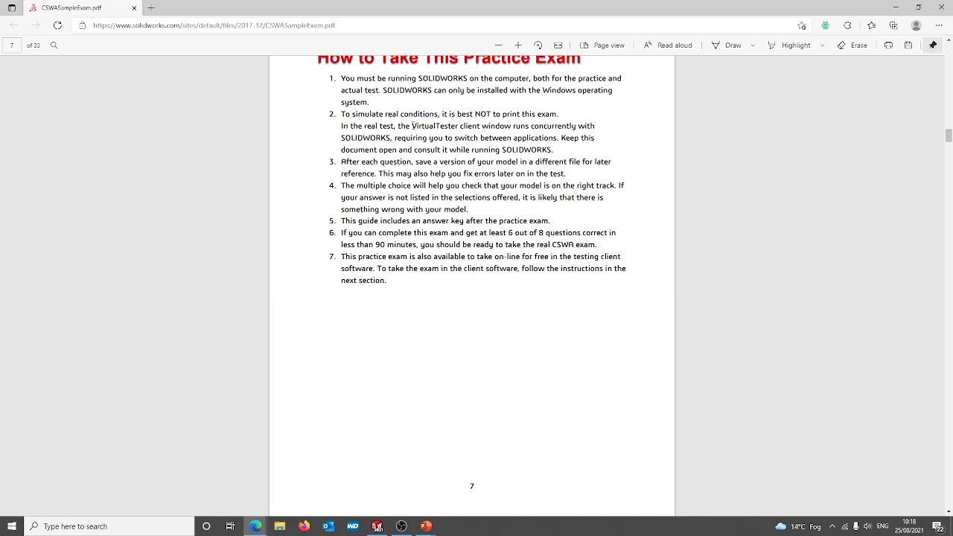
drag(413, 126, 457, 129)
click(509, 234)
scroll(422, 198, down, 5)
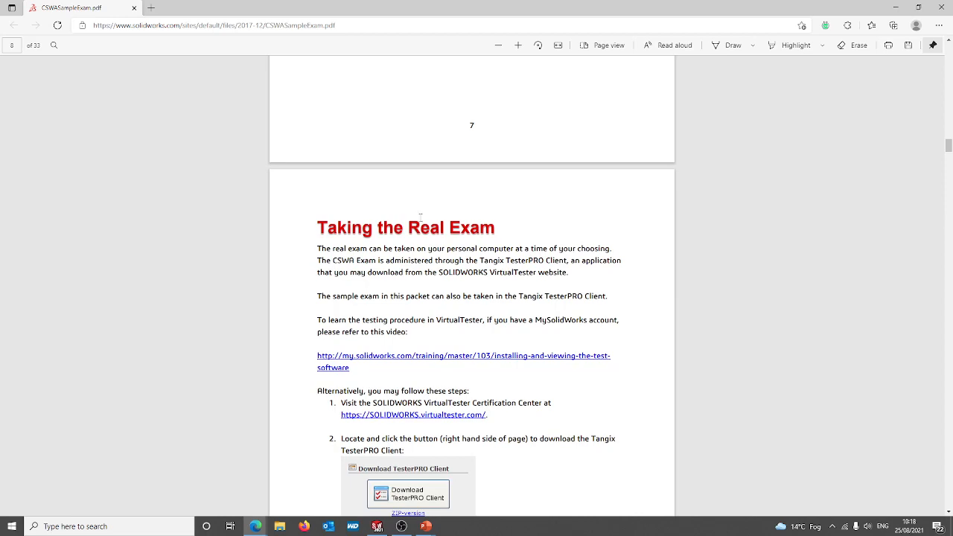
scroll(417, 216, down, 5)
scroll(443, 190, up, 4)
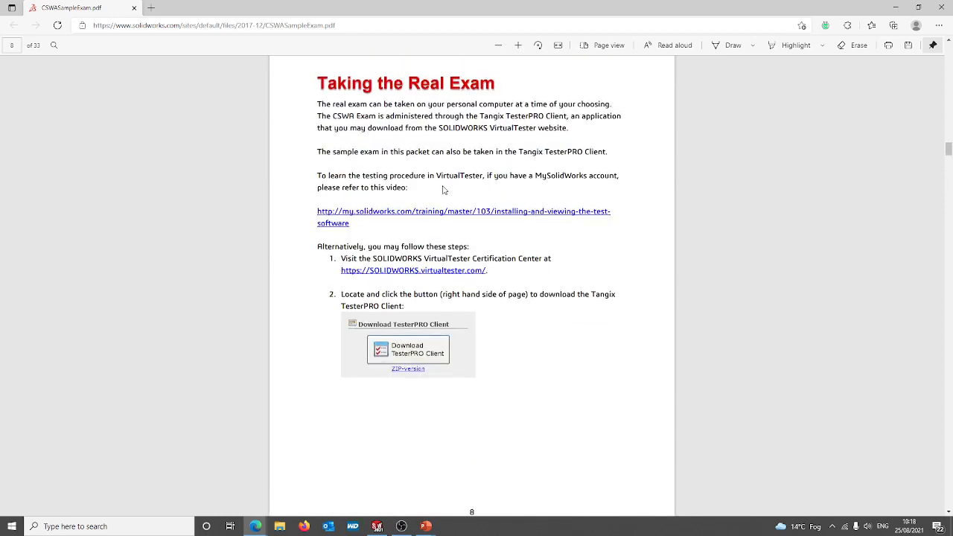
scroll(430, 277, down, 7)
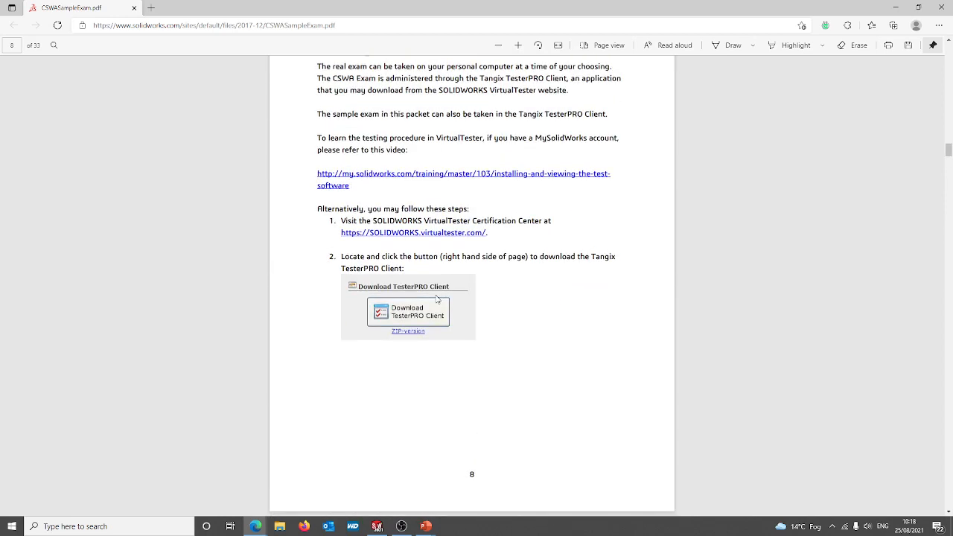
scroll(439, 291, down, 15)
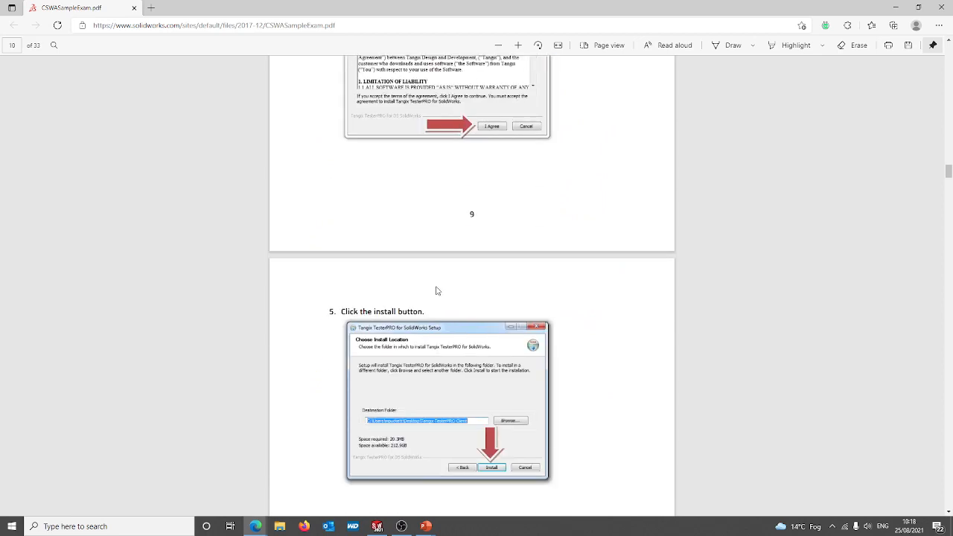
scroll(438, 294, down, 15)
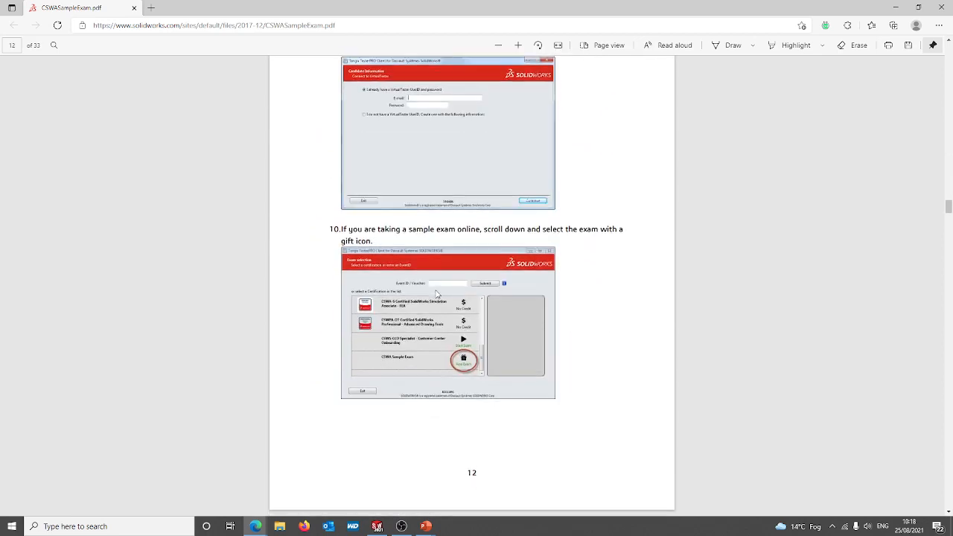
scroll(438, 294, down, 15)
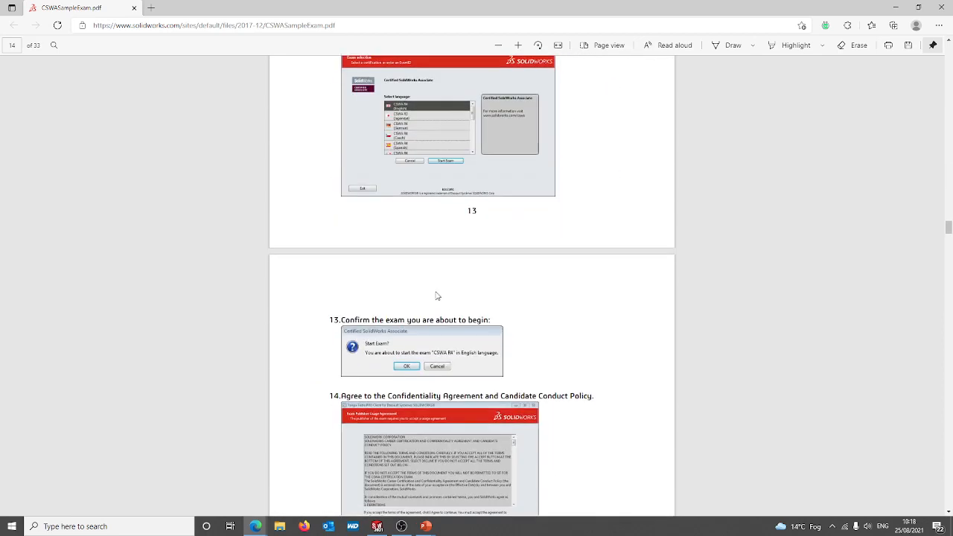
Review drafting competency questions 1 and 2 about the SOLIDWORKS drawing view types
scroll(438, 299, down, 15)
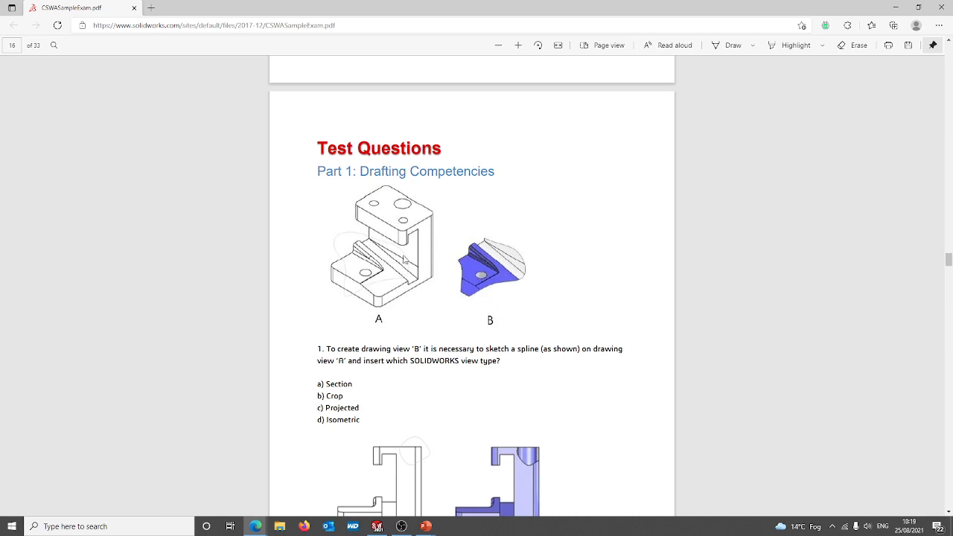
scroll(473, 309, down, 1)
scroll(470, 304, down, 5)
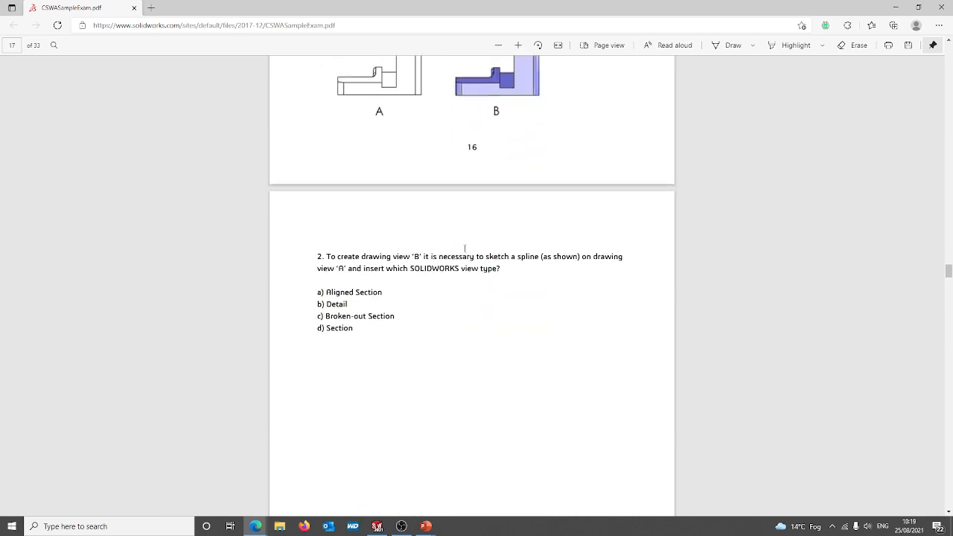
scroll(456, 202, up, 5)
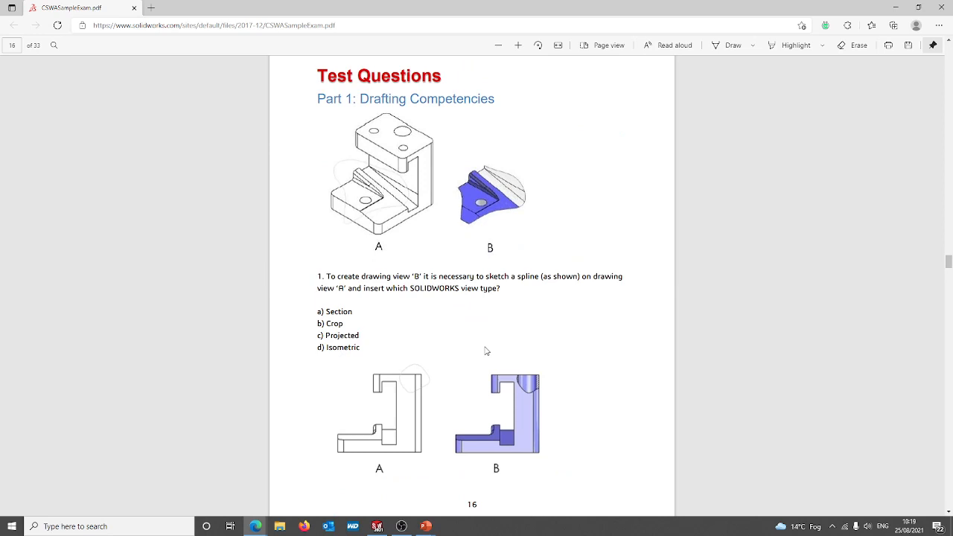
scroll(484, 351, down, 6)
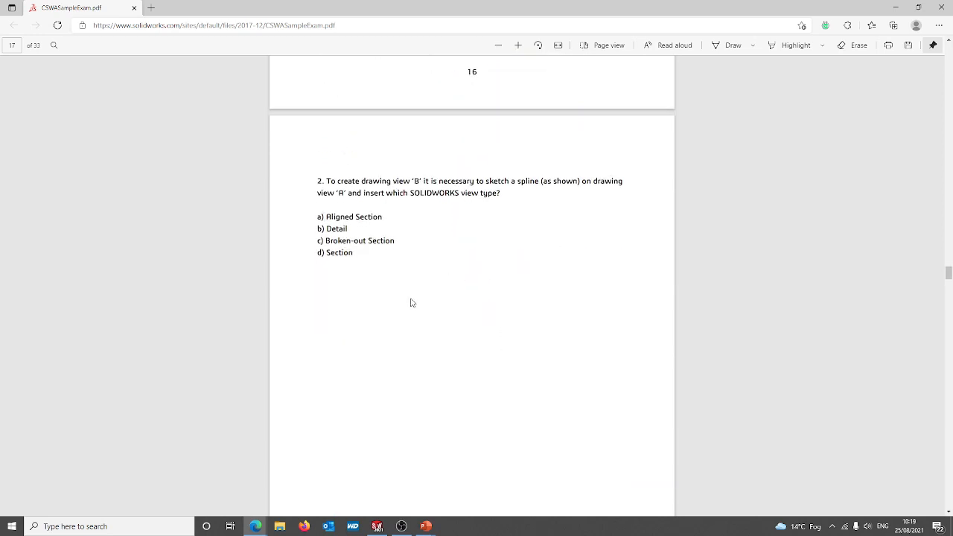
Examine the Part 2 tool block drawing and the specifications, parameters and mass questions of questions 3 and 4
scroll(482, 321, down, 6)
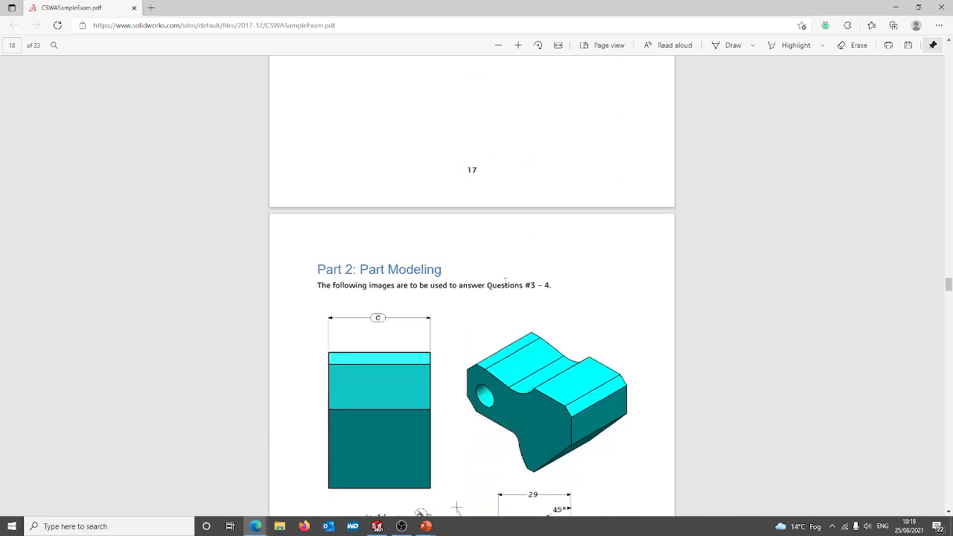
scroll(505, 280, down, 3)
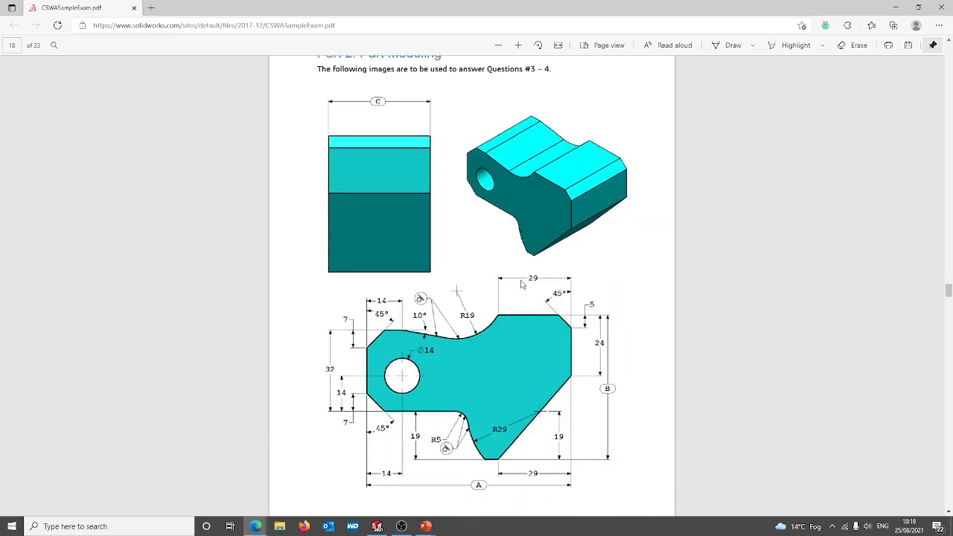
scroll(521, 283, up, 1)
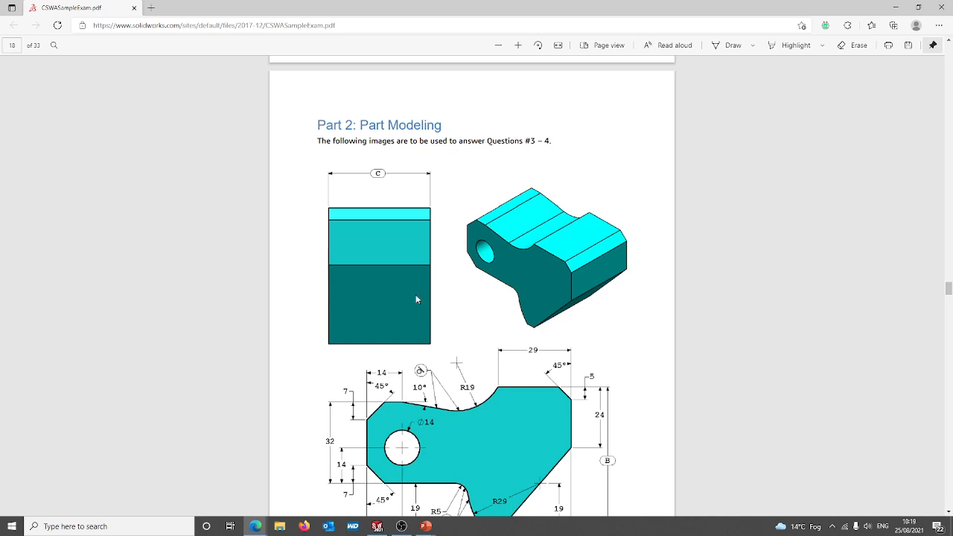
scroll(467, 308, down, 1)
scroll(469, 309, down, 1)
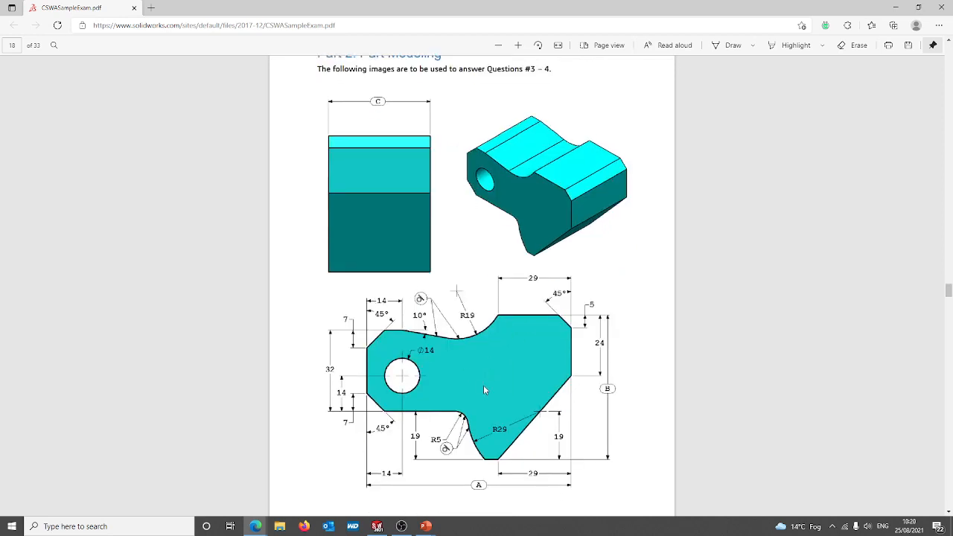
scroll(483, 390, down, 6)
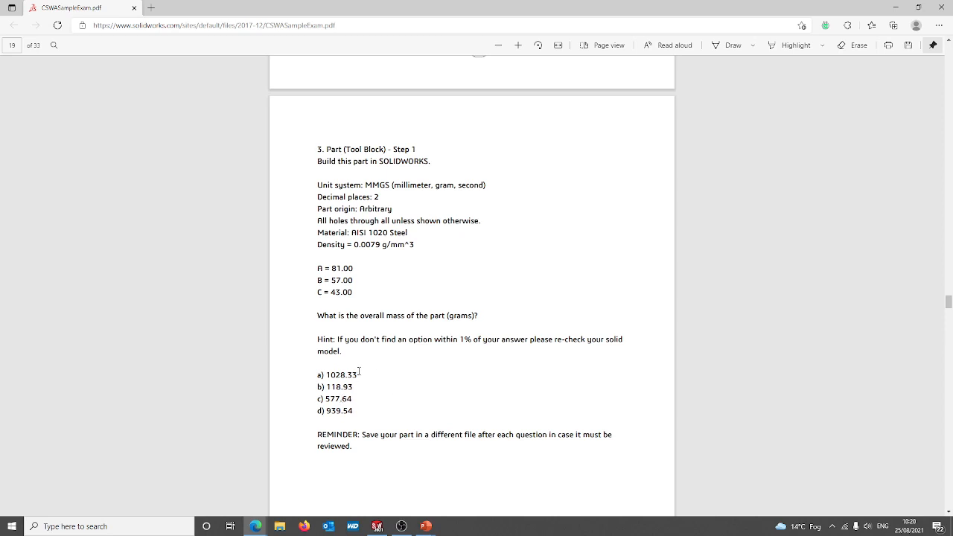
scroll(400, 374, down, 2)
scroll(397, 321, down, 2)
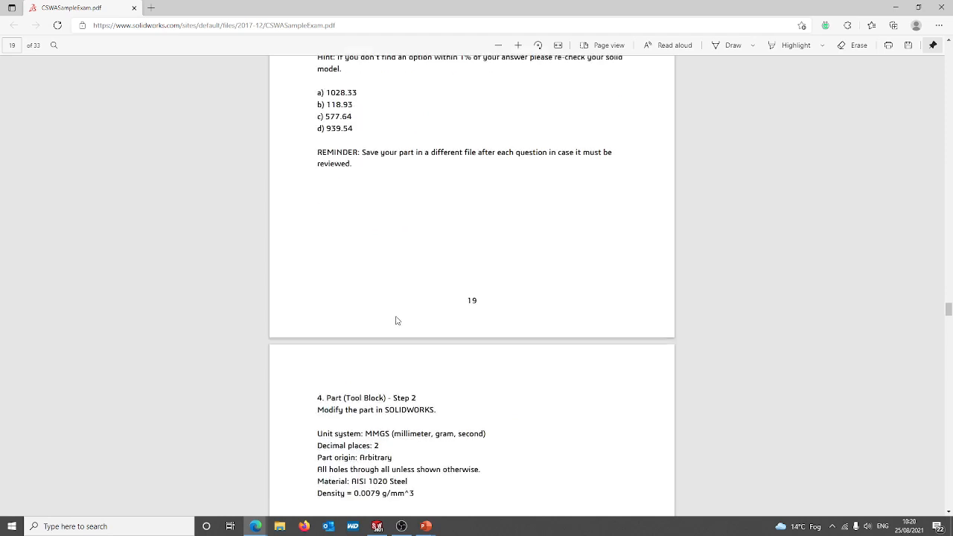
scroll(396, 320, down, 3)
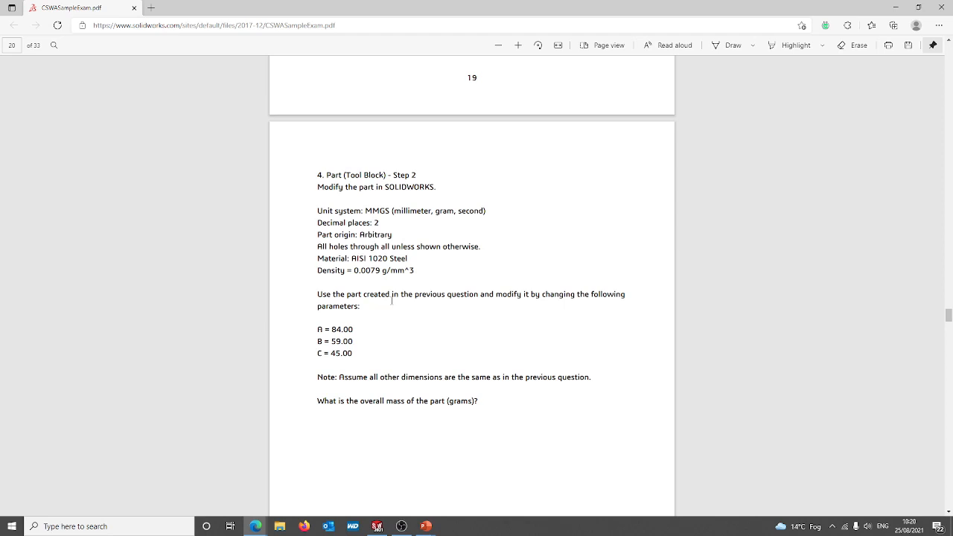
scroll(397, 296, up, 5)
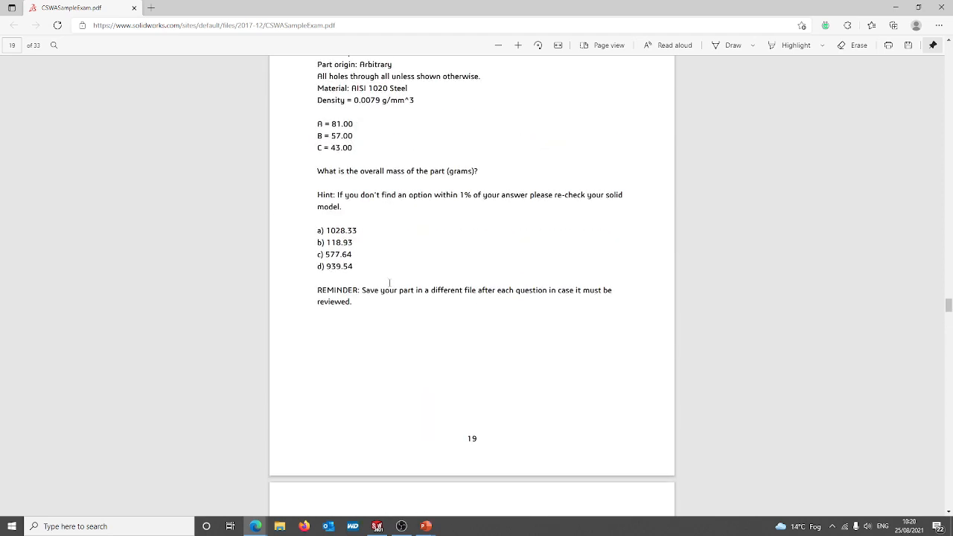
scroll(426, 280, down, 5)
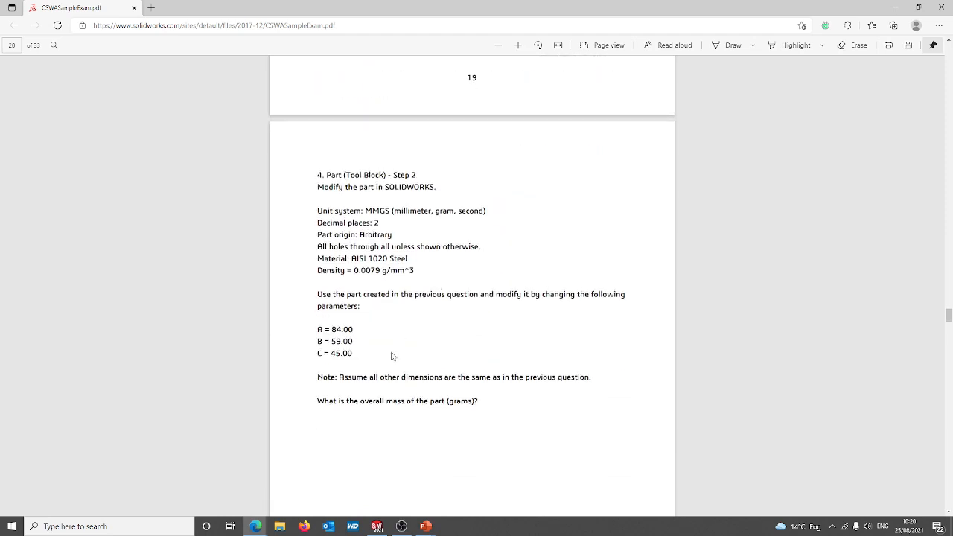
Look through the part modeling images for questions 5 and 6
scroll(421, 334, down, 4)
scroll(421, 334, down, 5)
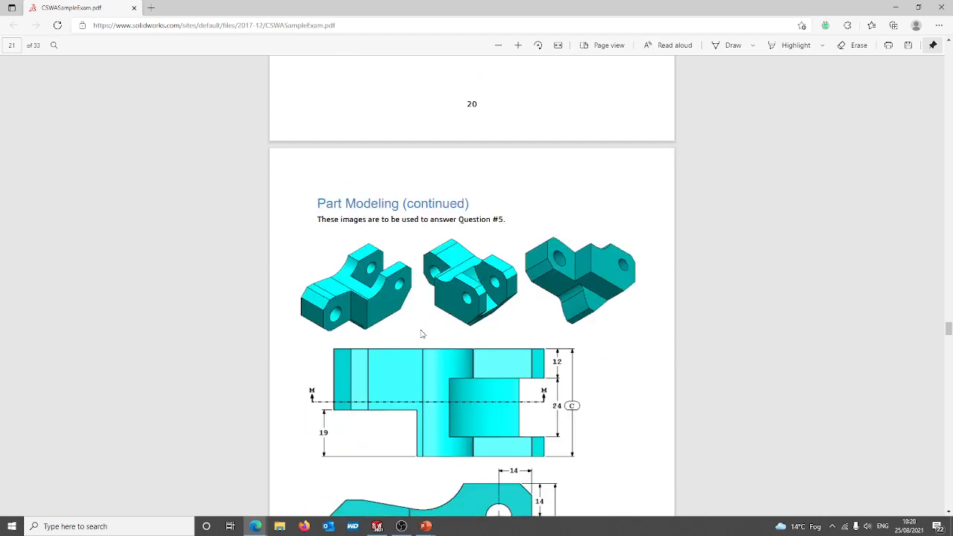
scroll(421, 333, down, 14)
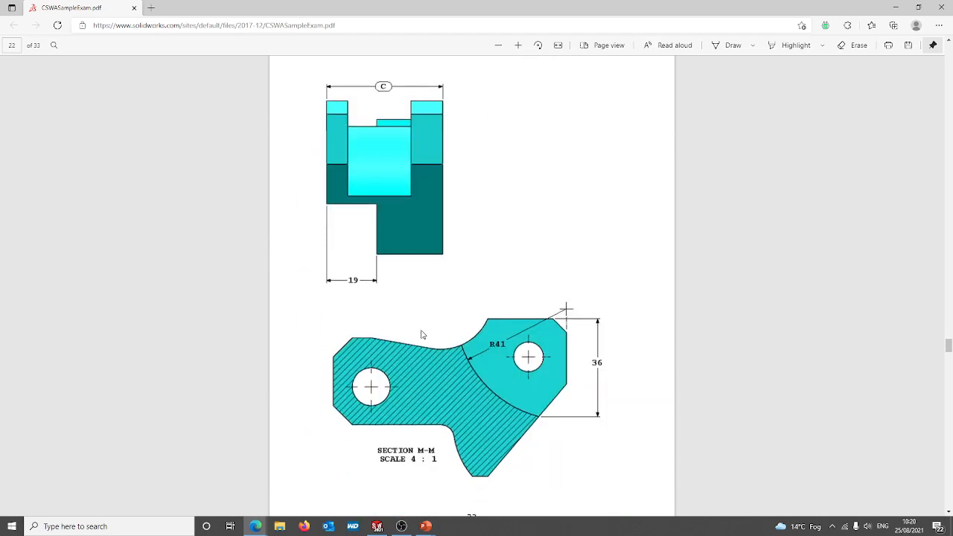
scroll(425, 338, down, 7)
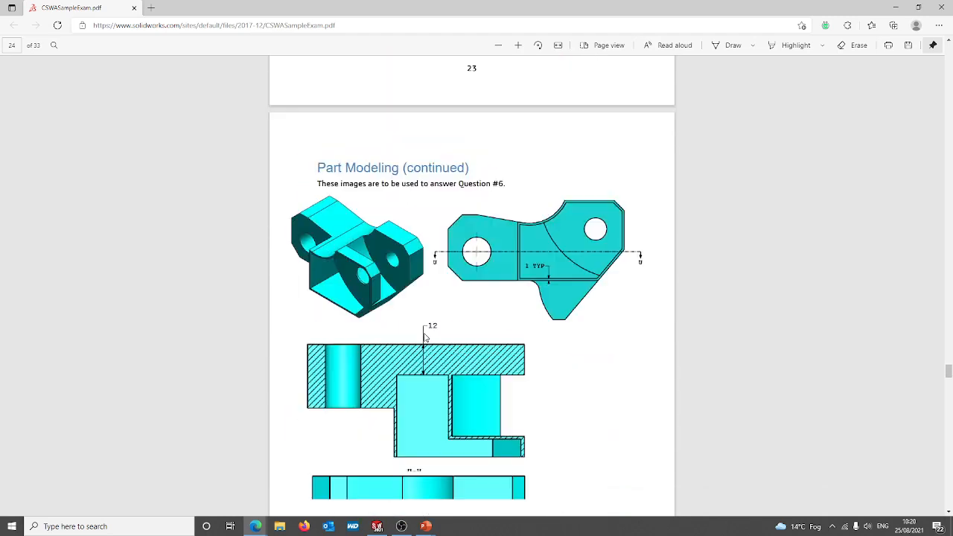
scroll(424, 338, up, 17)
scroll(425, 337, up, 20)
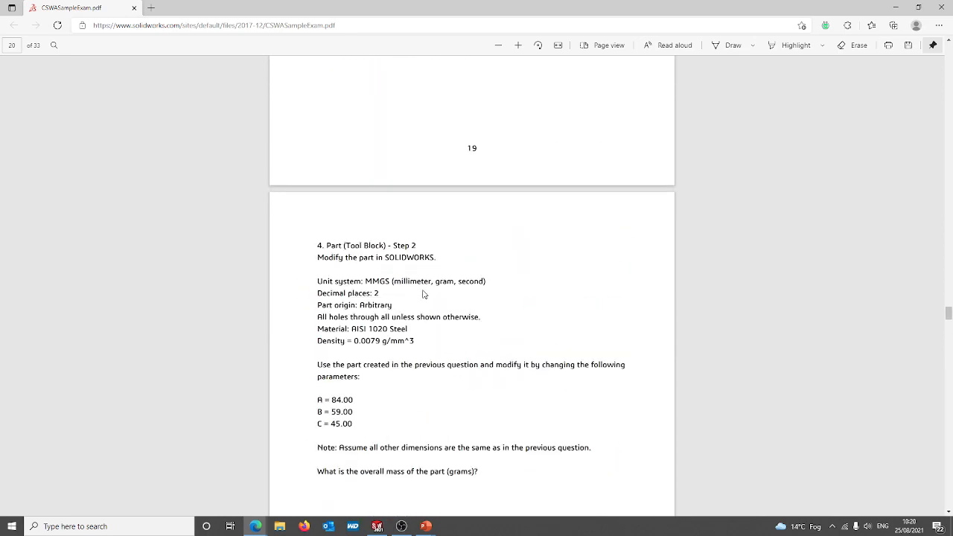
Return to the tool block drawing for questions 3 and 4 and review it with the question 3 requirements
scroll(421, 299, up, 2)
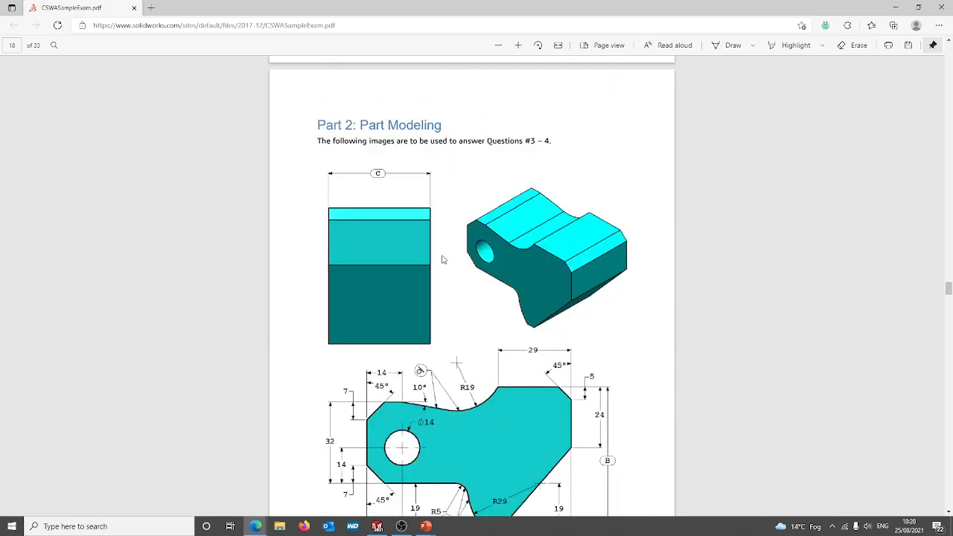
scroll(442, 263, down, 2)
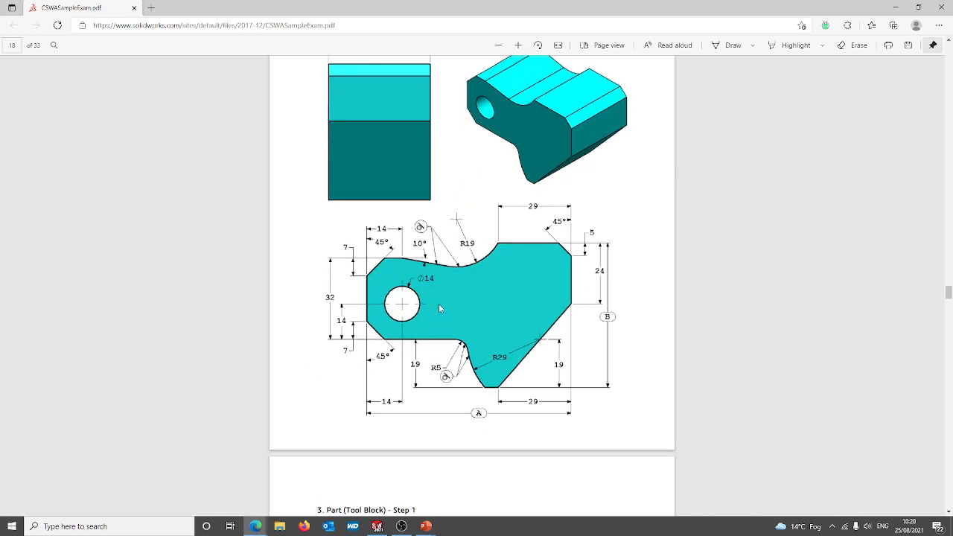
scroll(500, 274, down, 4)
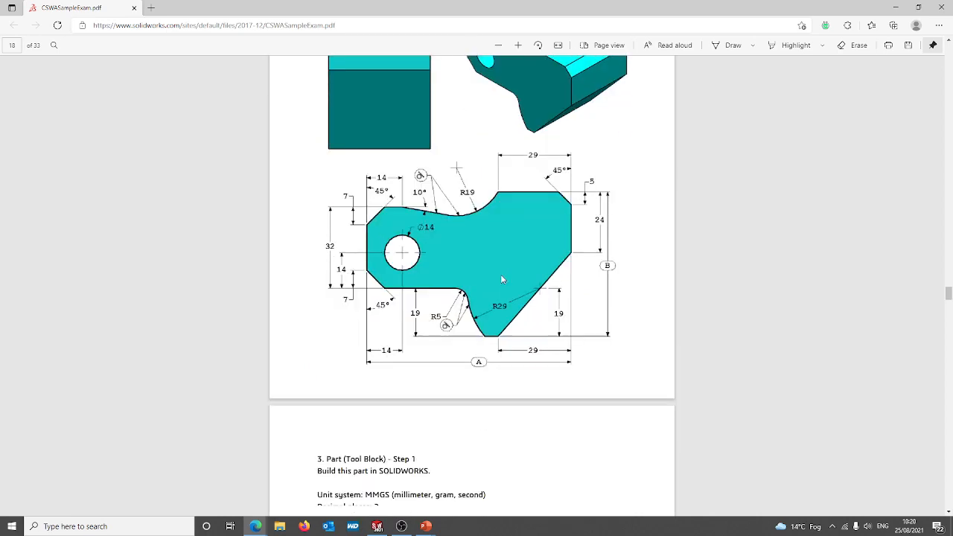
scroll(498, 264, down, 1)
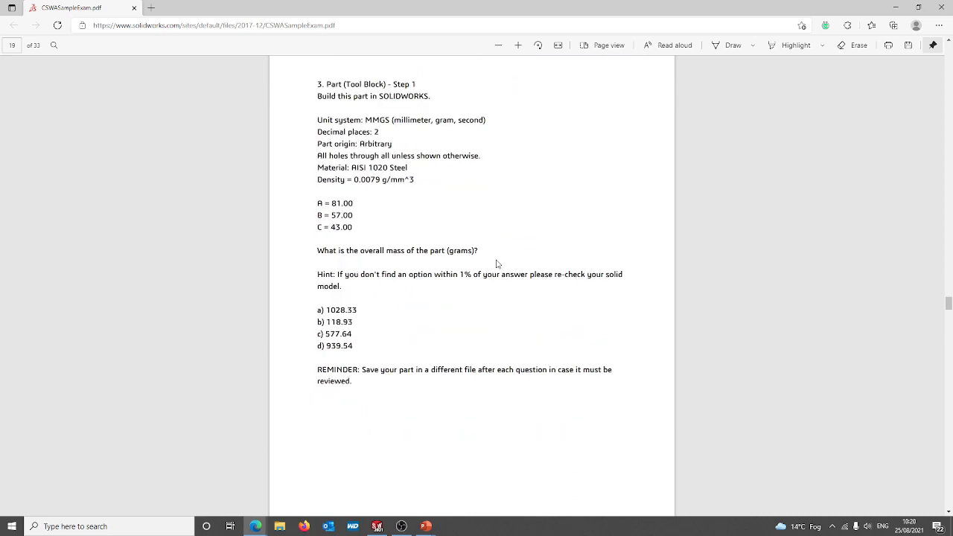
scroll(502, 271, up, 4)
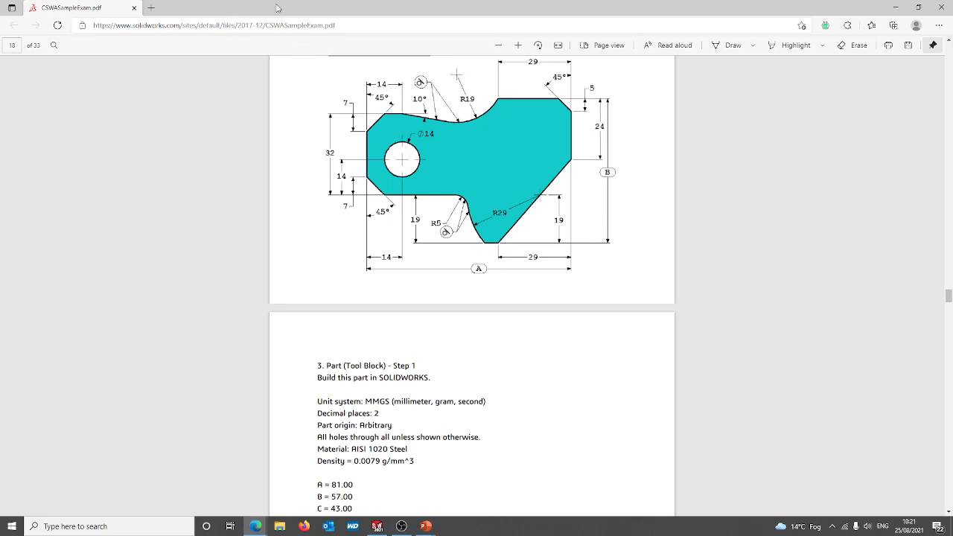
Place the exam PDF and SOLIDWORKS side by side and create a new part document
drag(321, 11, 2, 45)
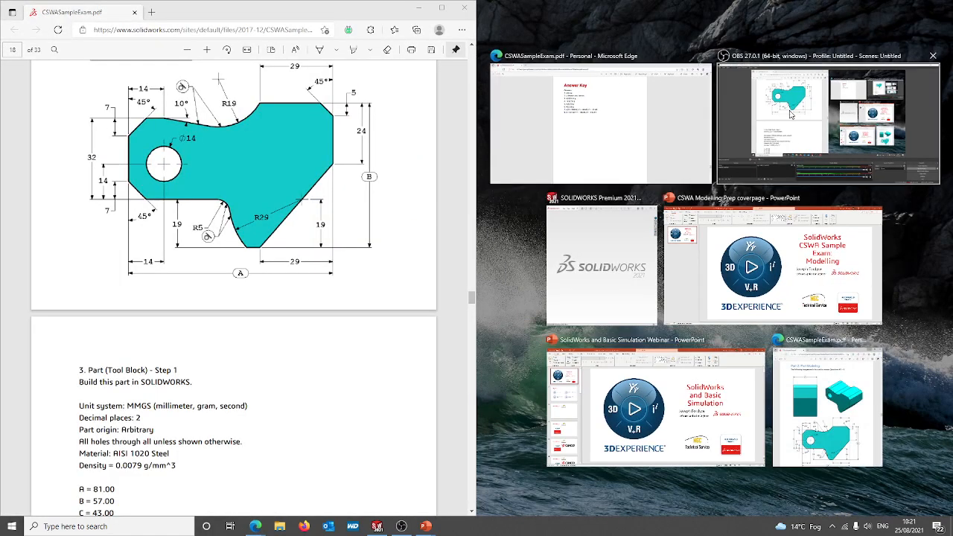
click(603, 283)
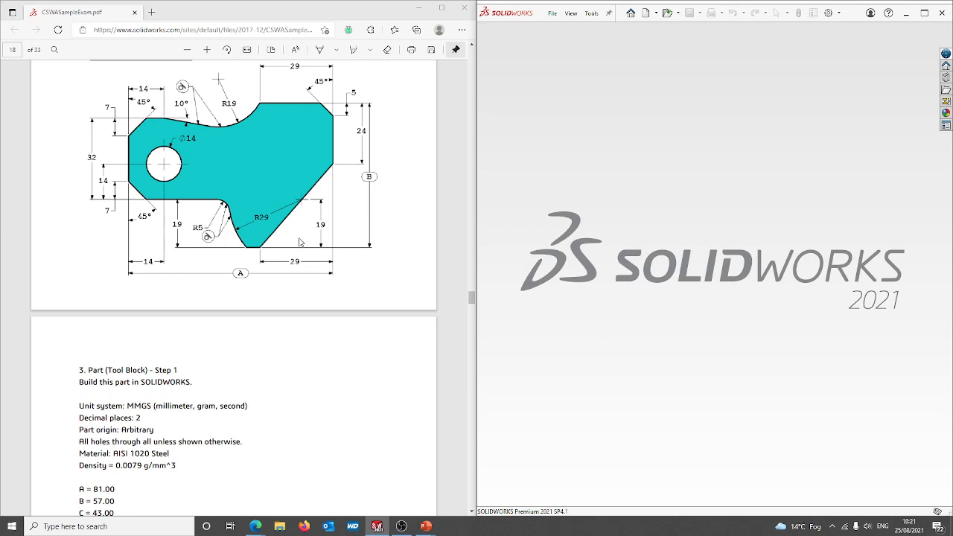
click(645, 14)
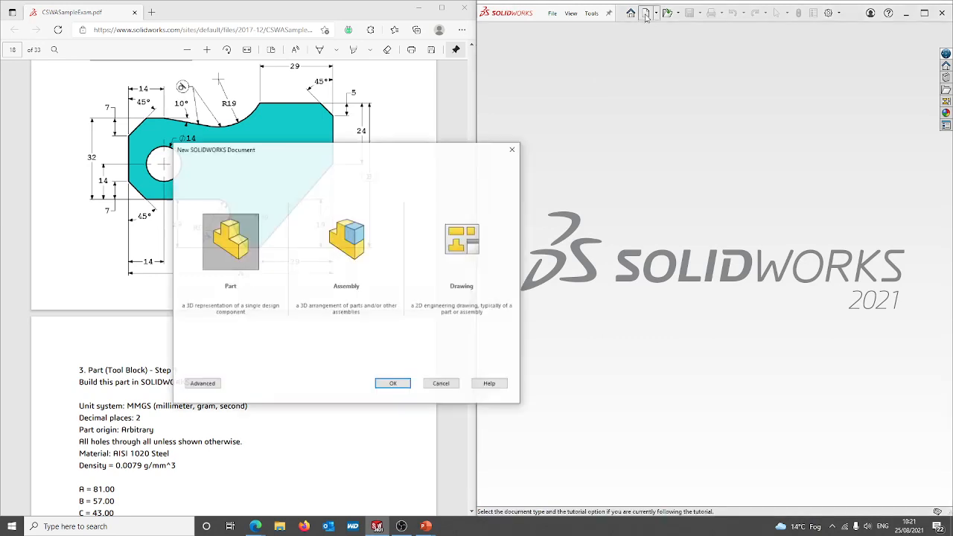
click(247, 251)
click(394, 384)
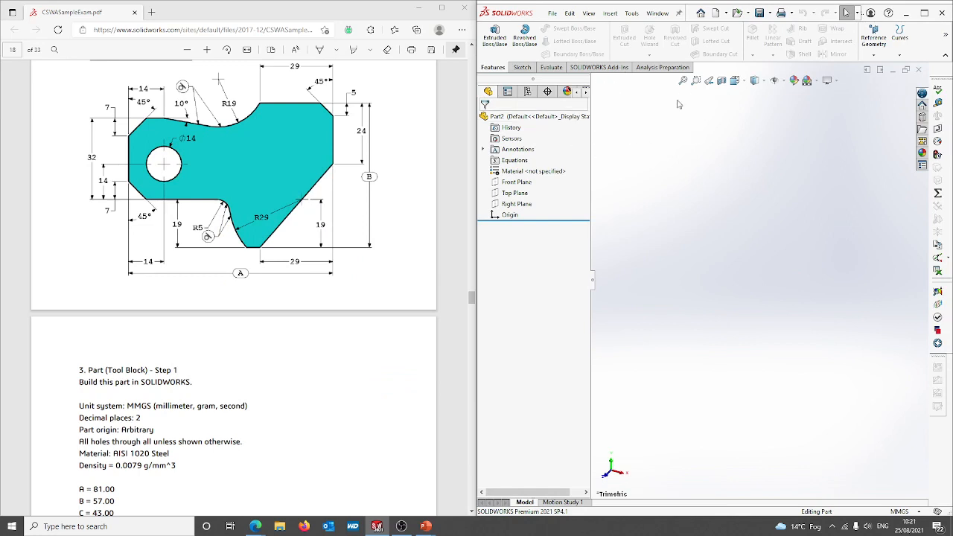
Check the part's document units against question 3's required MMGS unit system and 2 decimal places
scroll(214, 412, down, 2)
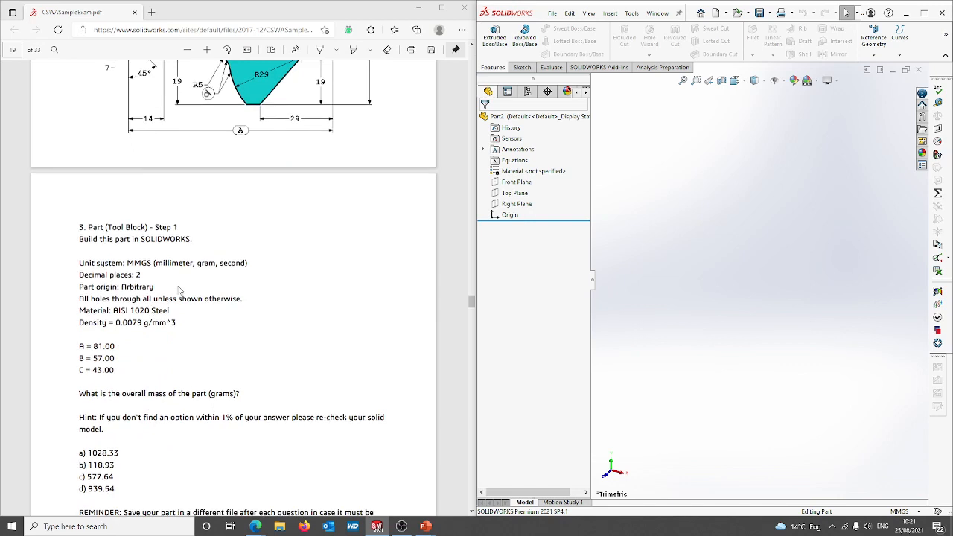
drag(125, 263, 194, 263)
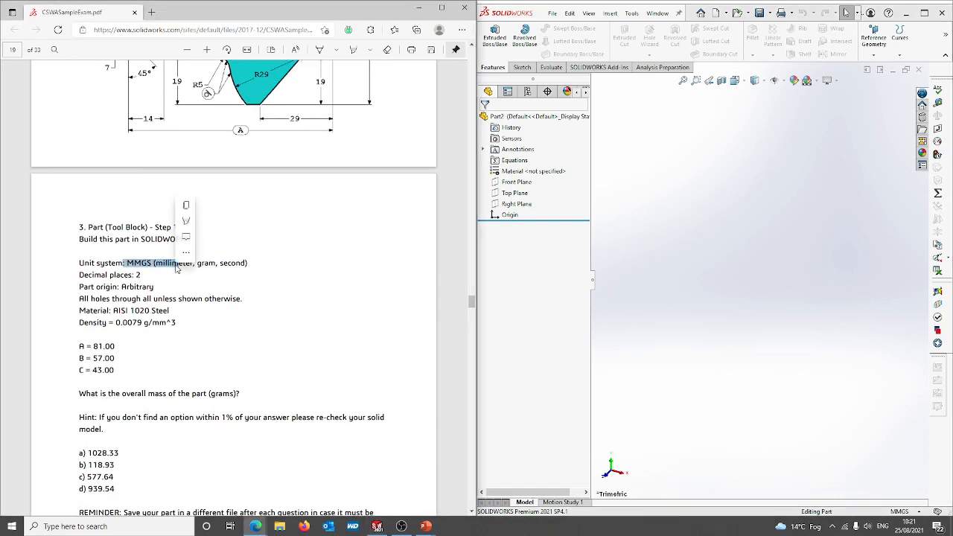
click(137, 274)
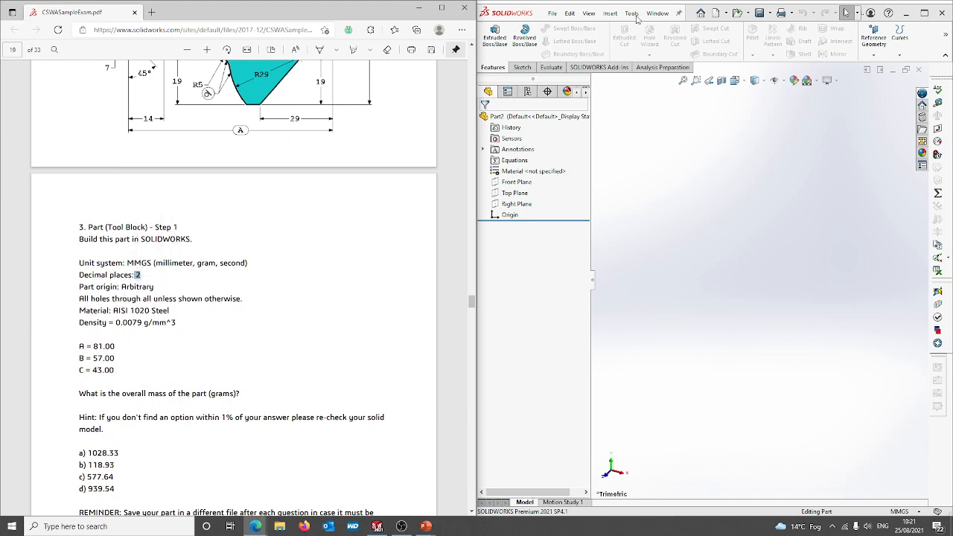
click(633, 13)
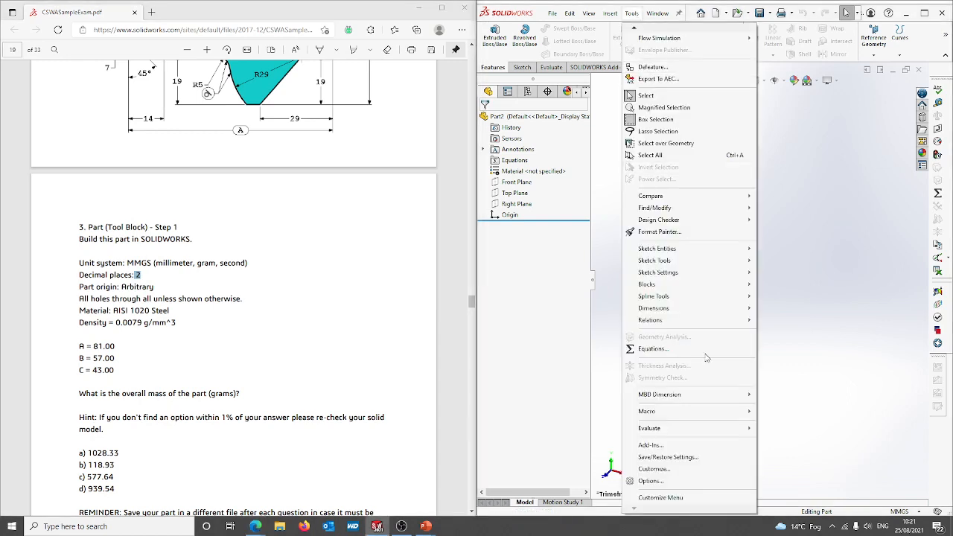
click(649, 481)
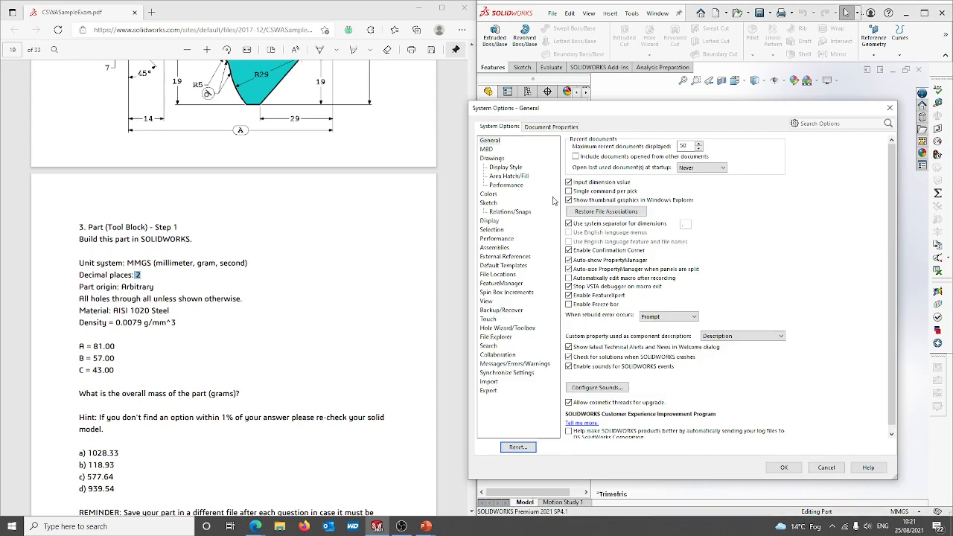
click(551, 127)
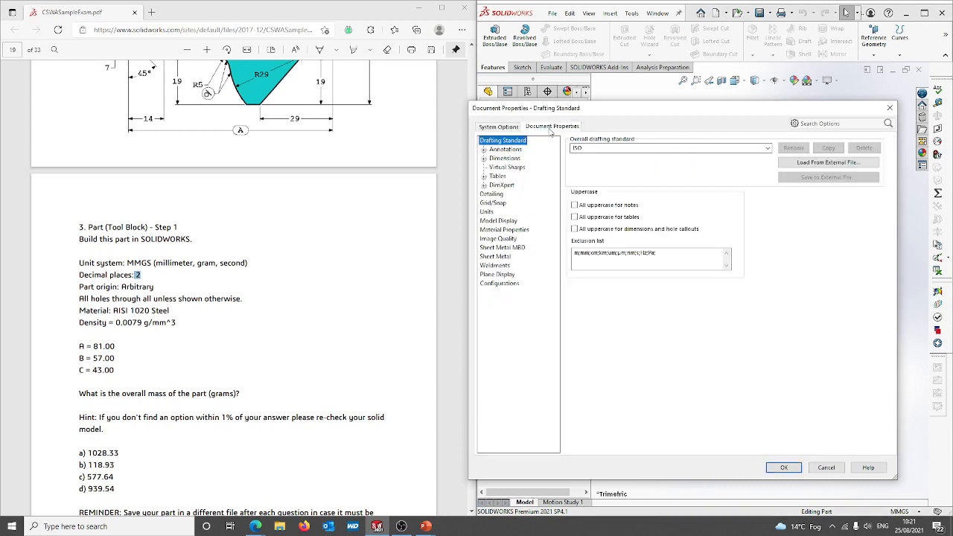
click(487, 212)
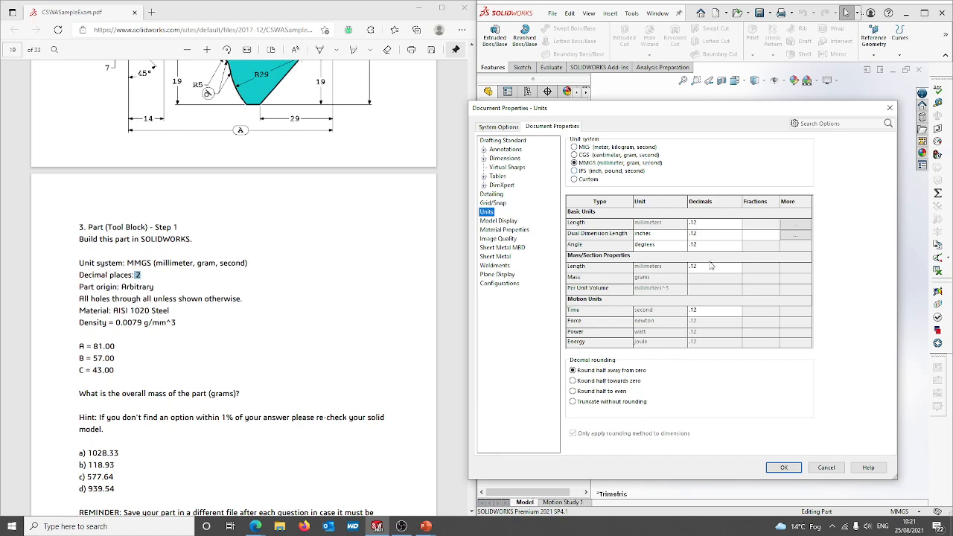
Review the sketch settings in the system options and close the options
click(513, 129)
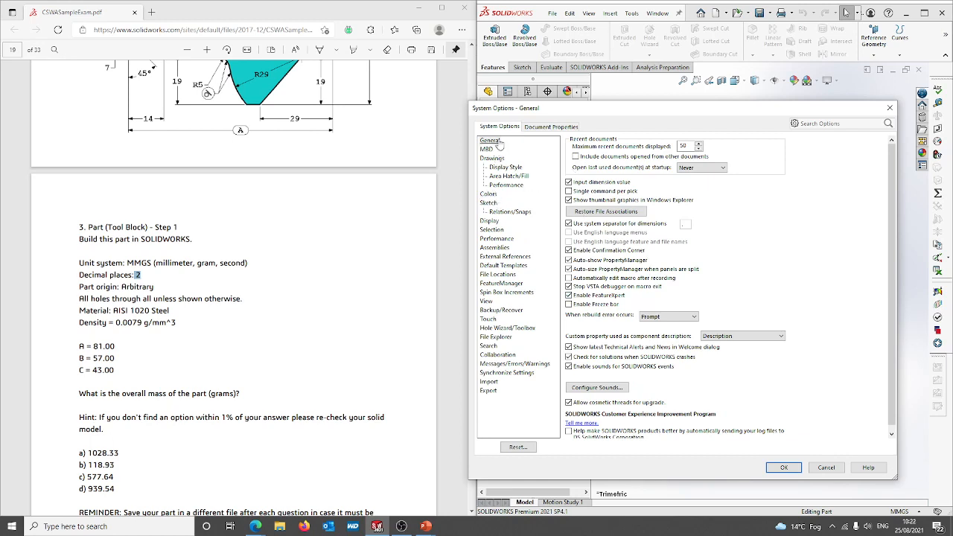
click(488, 202)
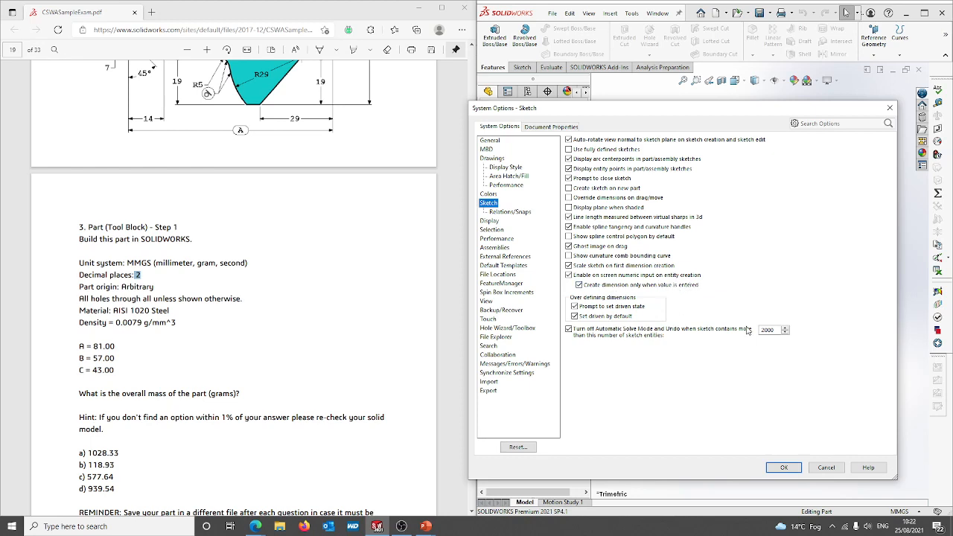
click(787, 471)
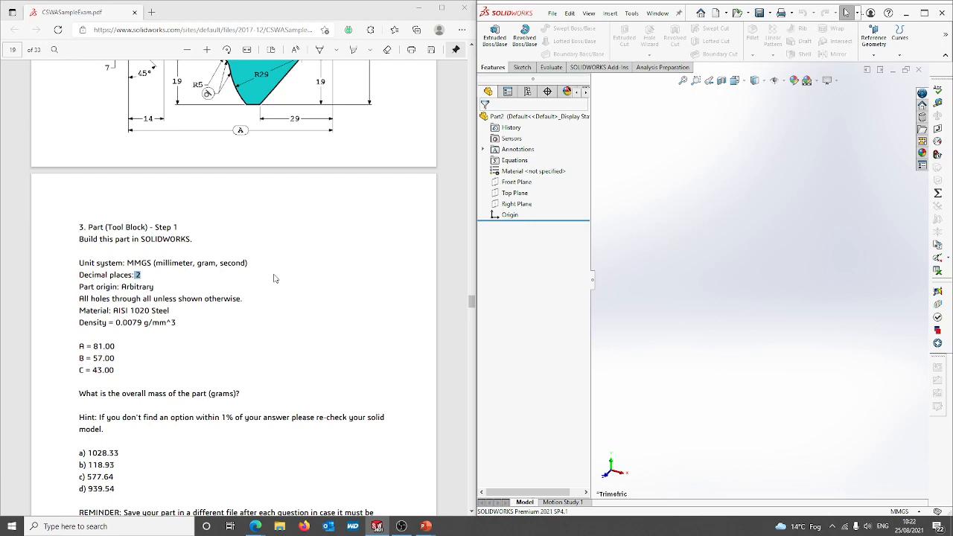
Review the tool block drawing together with question 3's part origin, through-hole, material and density specifications
scroll(270, 220, up, 5)
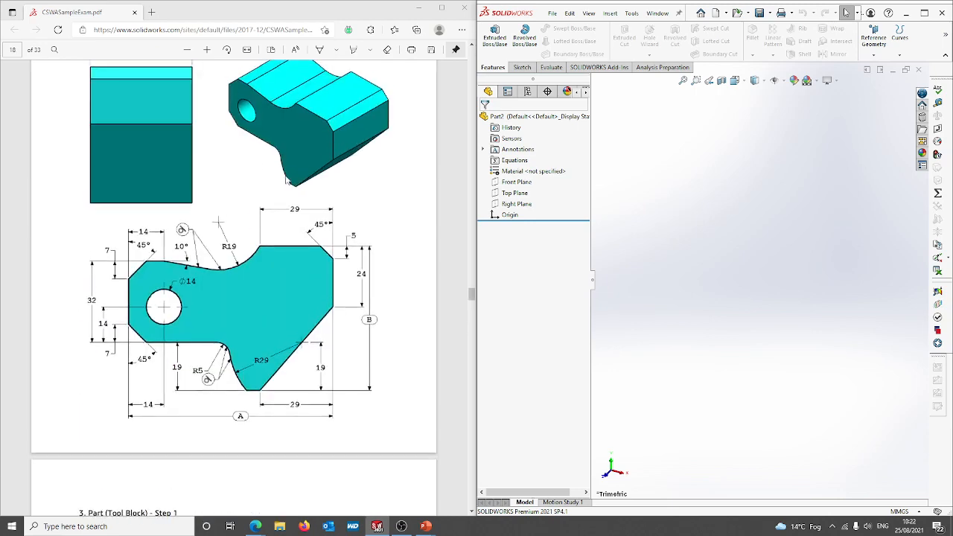
scroll(220, 203, down, 3)
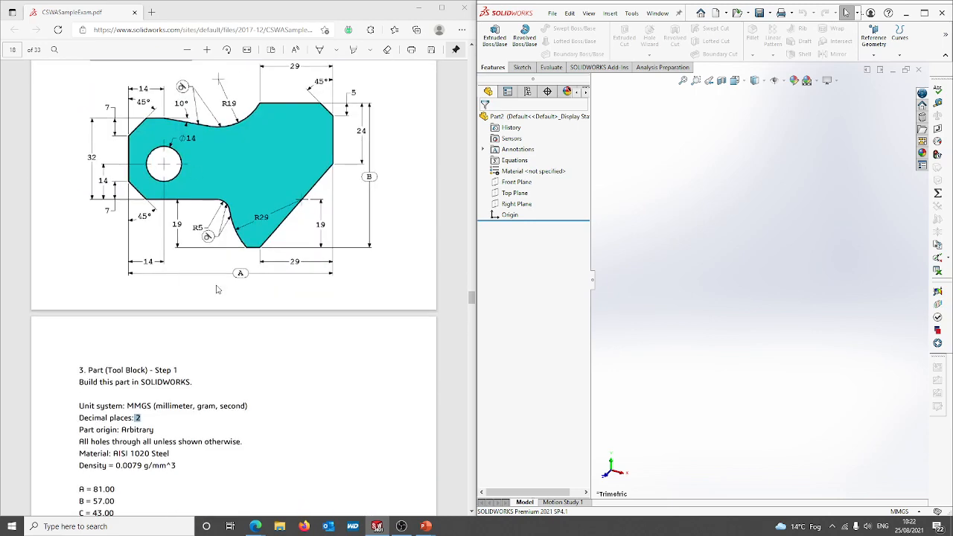
scroll(216, 289, down, 2)
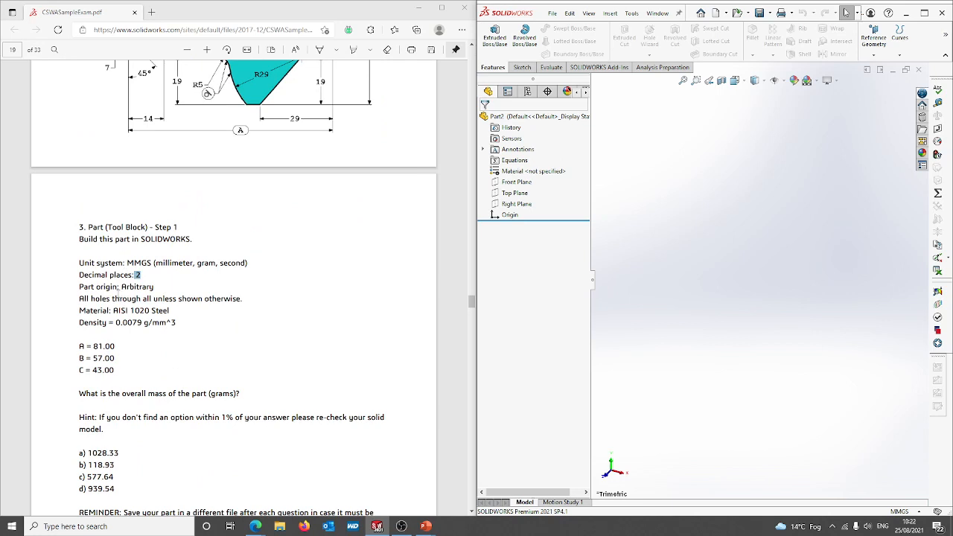
scroll(220, 196, down, 2)
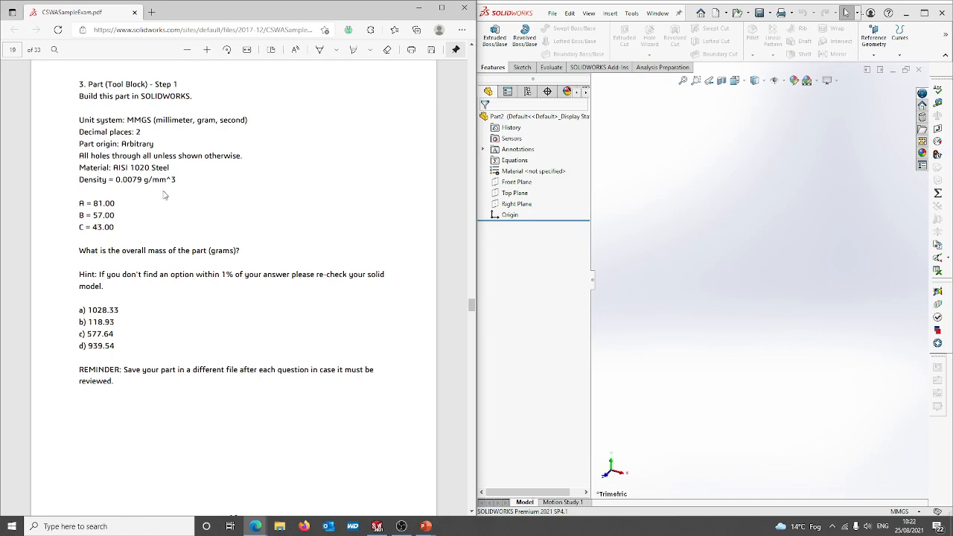
scroll(244, 220, up, 5)
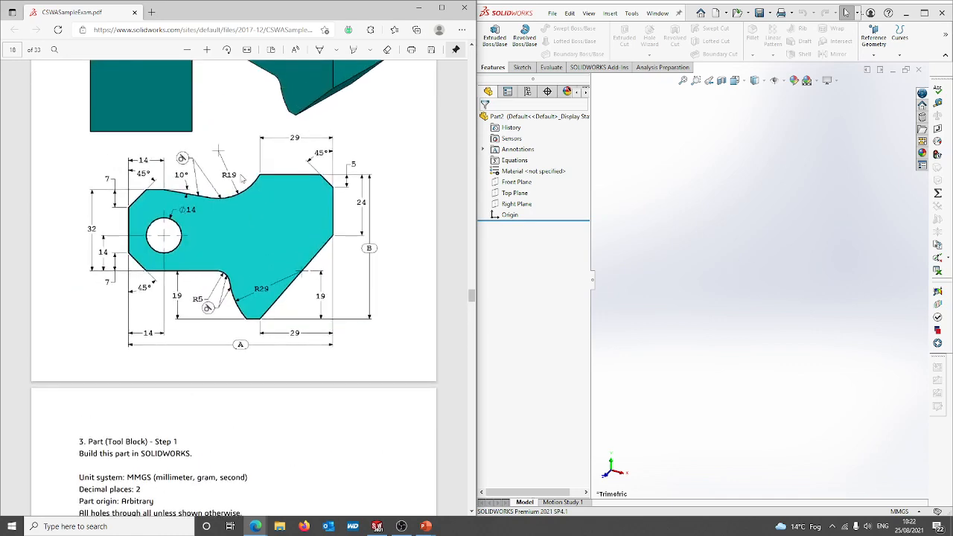
scroll(231, 269, down, 4)
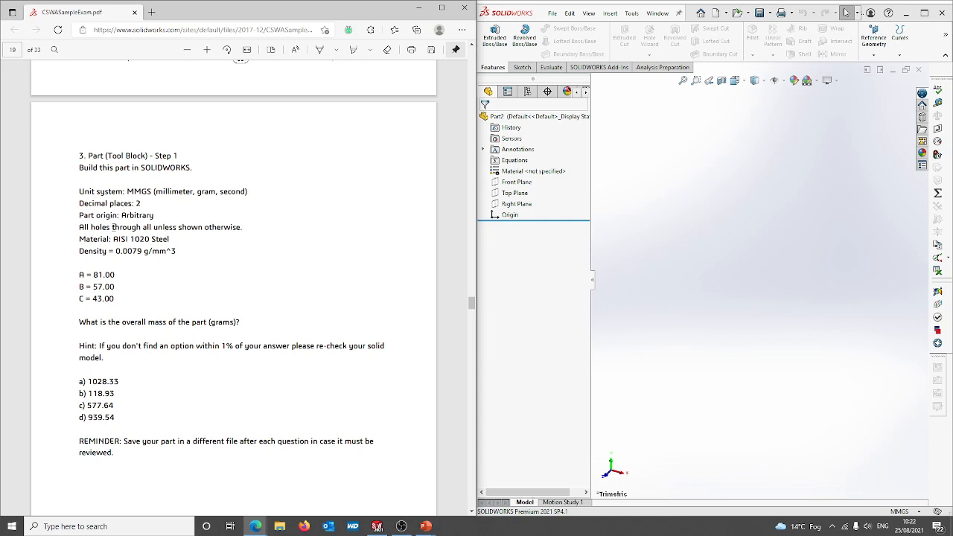
Assign the AISI 1020 steel material required by question 3 to the part
drag(100, 239, 161, 240)
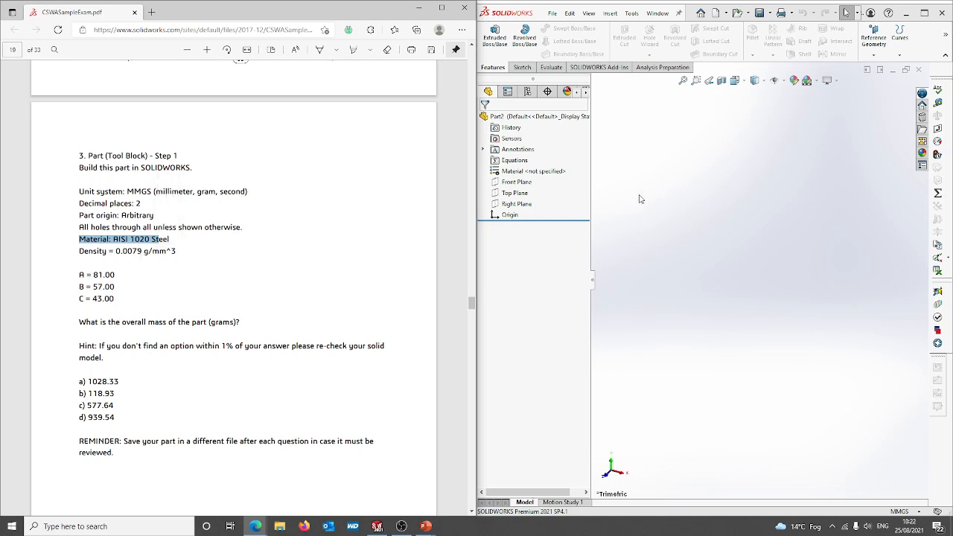
right_click(547, 175)
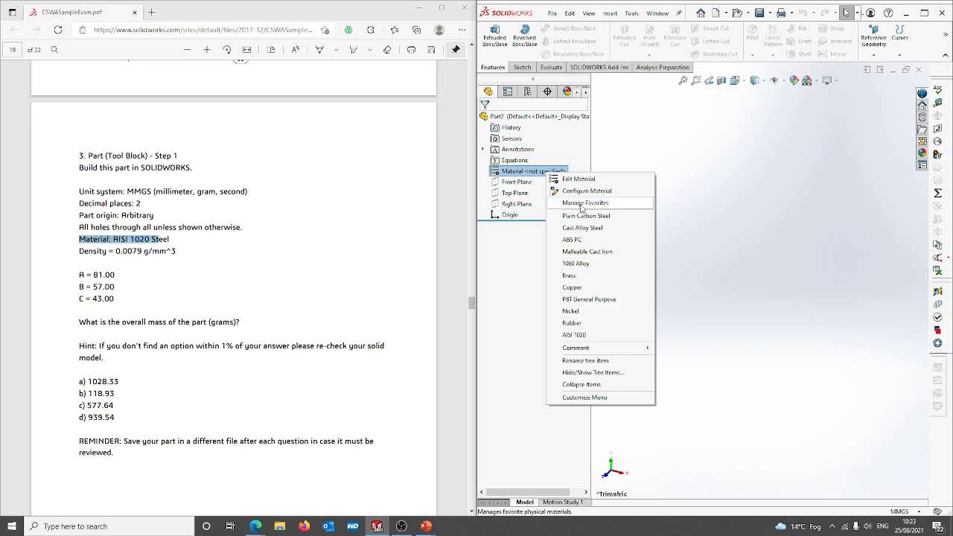
click(579, 180)
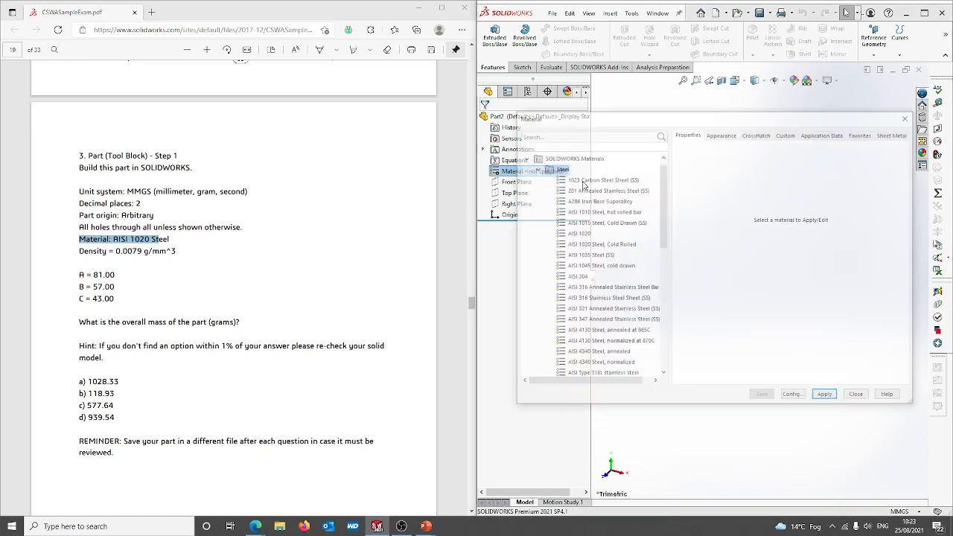
click(586, 235)
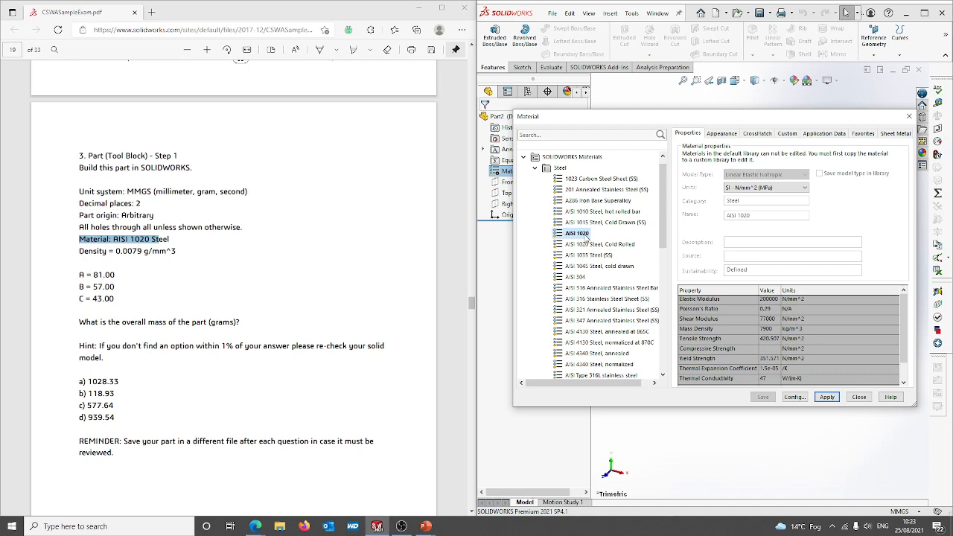
right_click(588, 237)
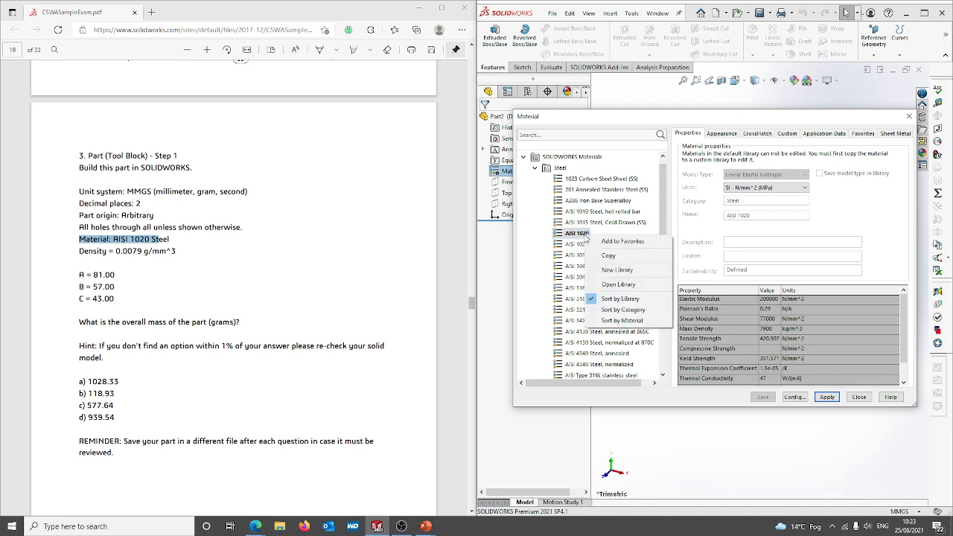
click(677, 216)
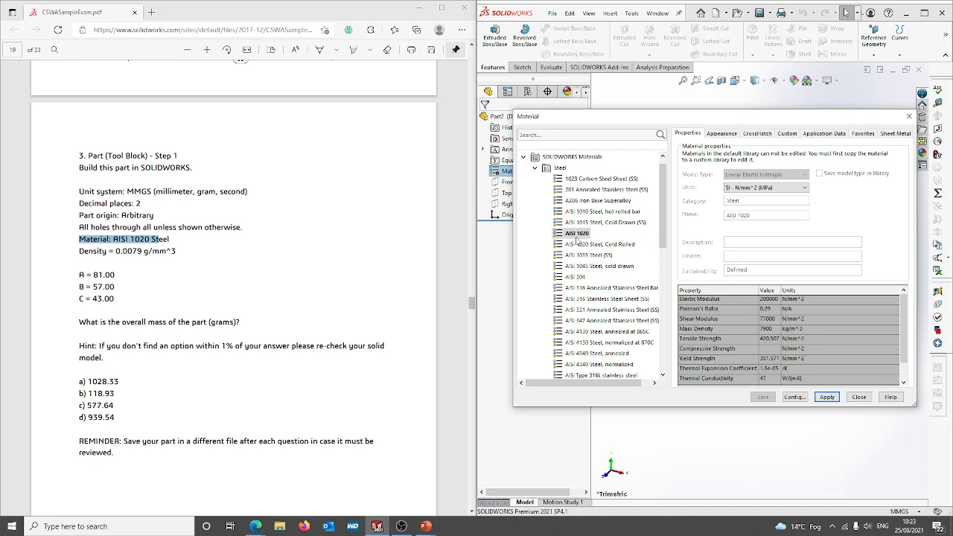
click(834, 399)
click(858, 397)
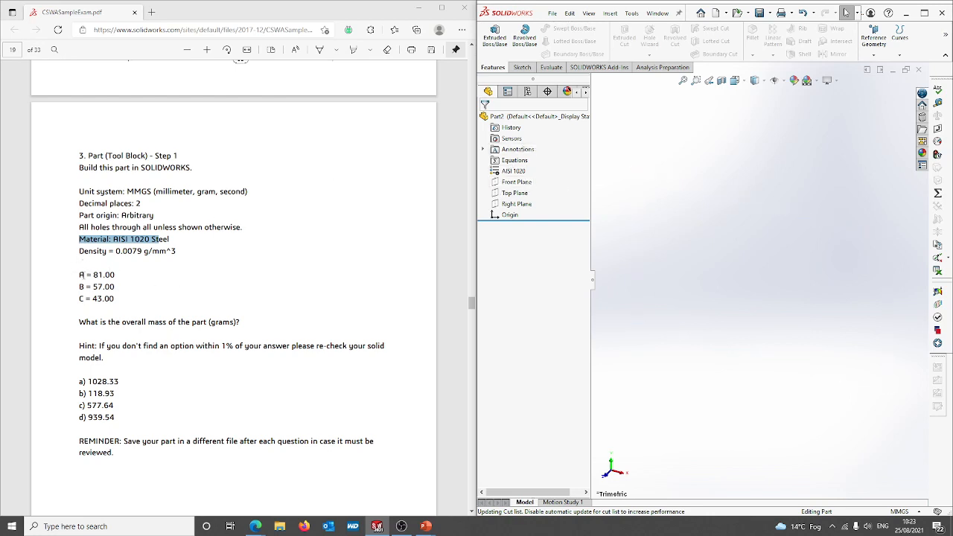
Examine the question 3 parameters A, B and C and locate the dimensions they control in the tool block drawing
drag(80, 274, 119, 302)
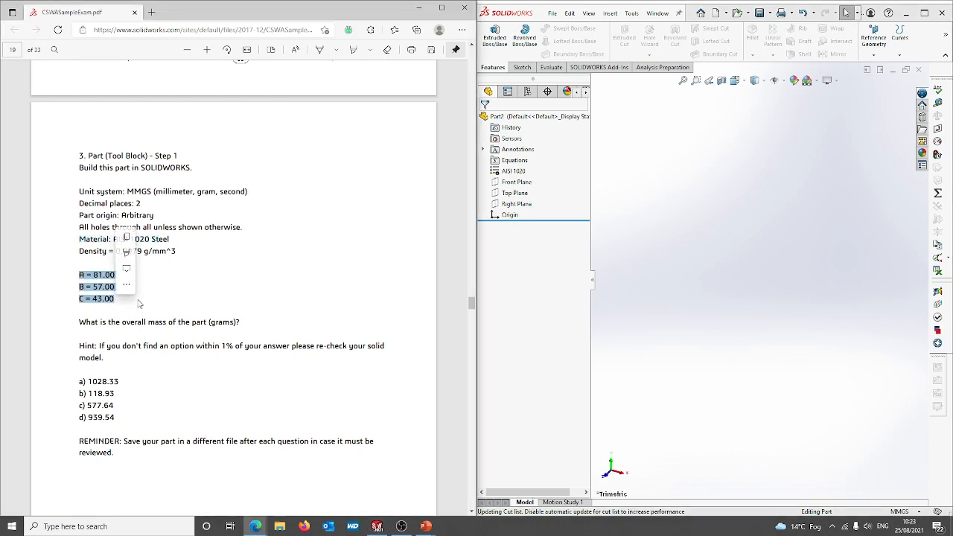
scroll(242, 224, up, 4)
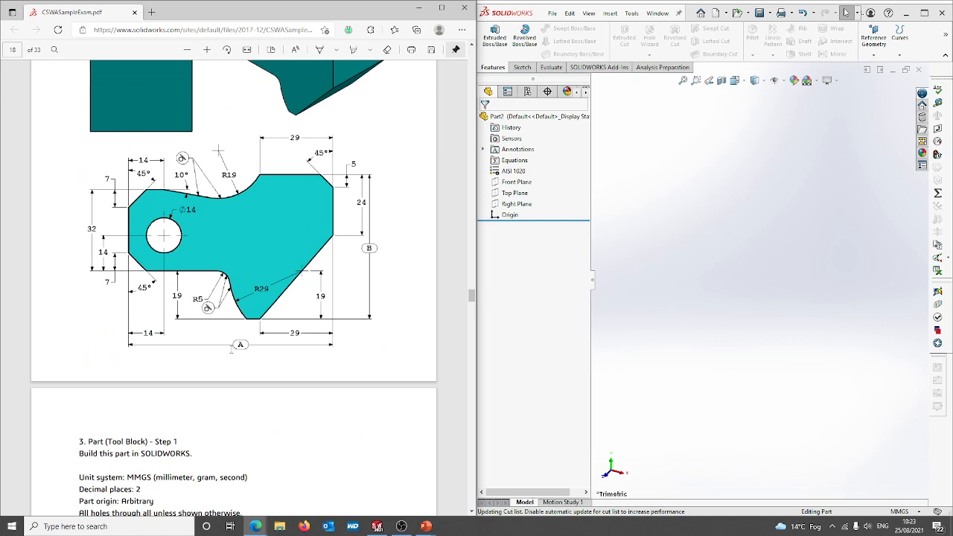
scroll(308, 291, up, 3)
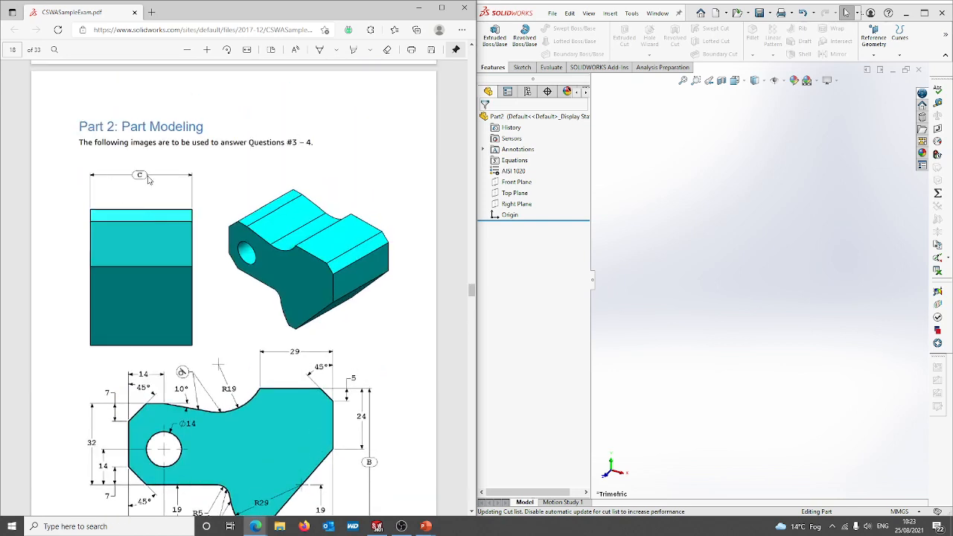
scroll(147, 215, down, 8)
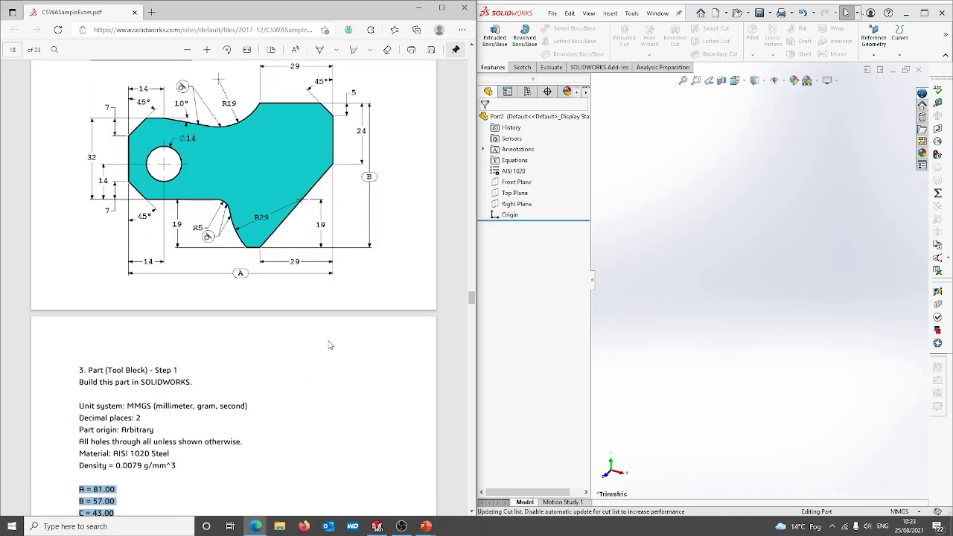
scroll(106, 288, up, 1)
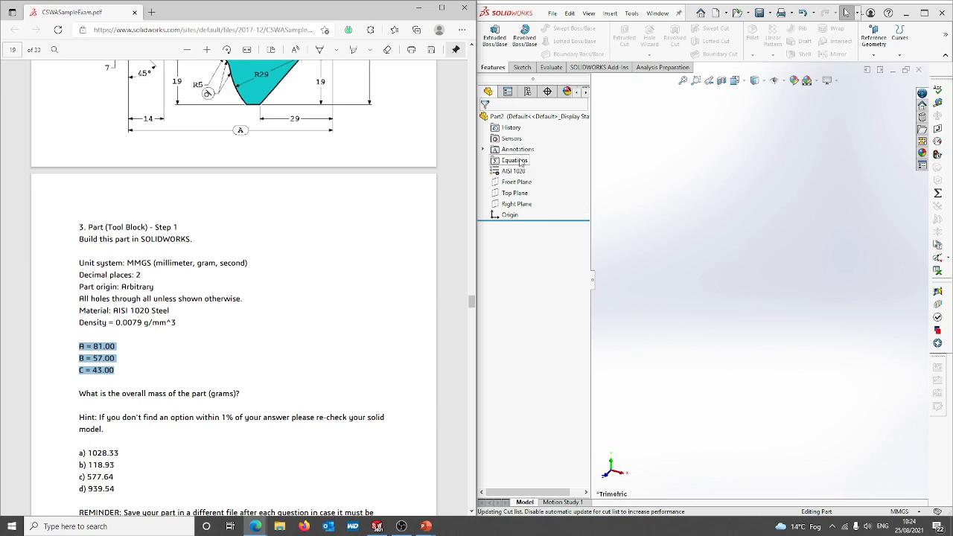
Maximize SOLIDWORKS and set the Equations folder to Show in the FeatureManager tree item settings
click(928, 17)
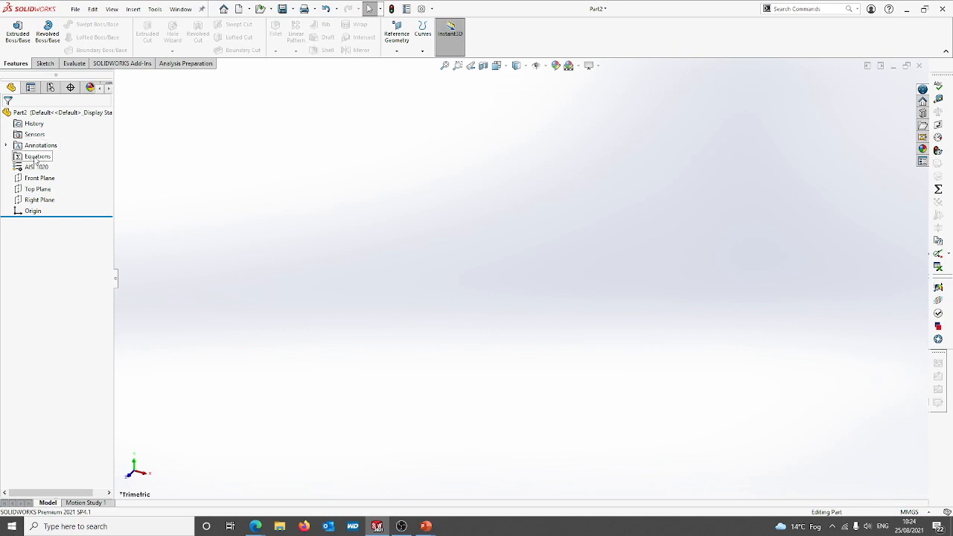
right_click(45, 113)
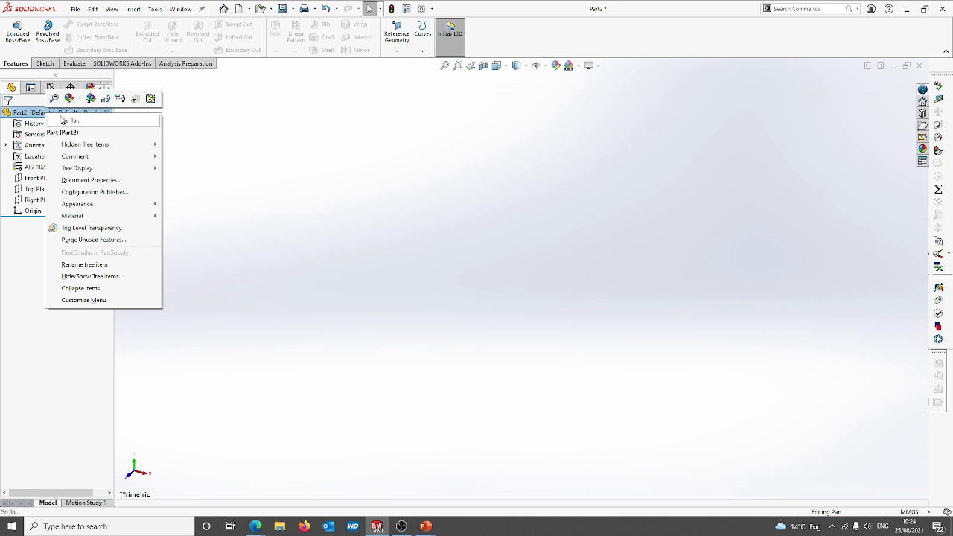
mouse_move(72, 146)
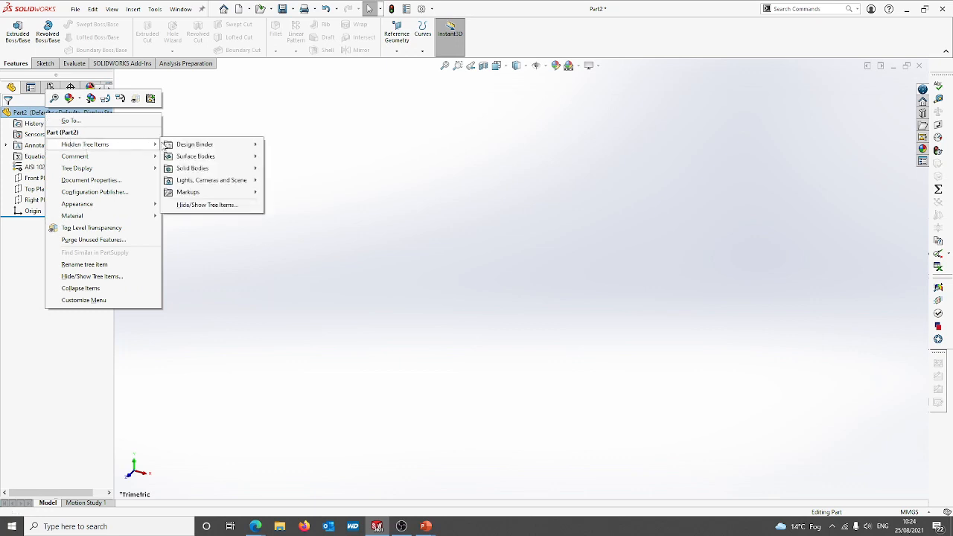
click(201, 205)
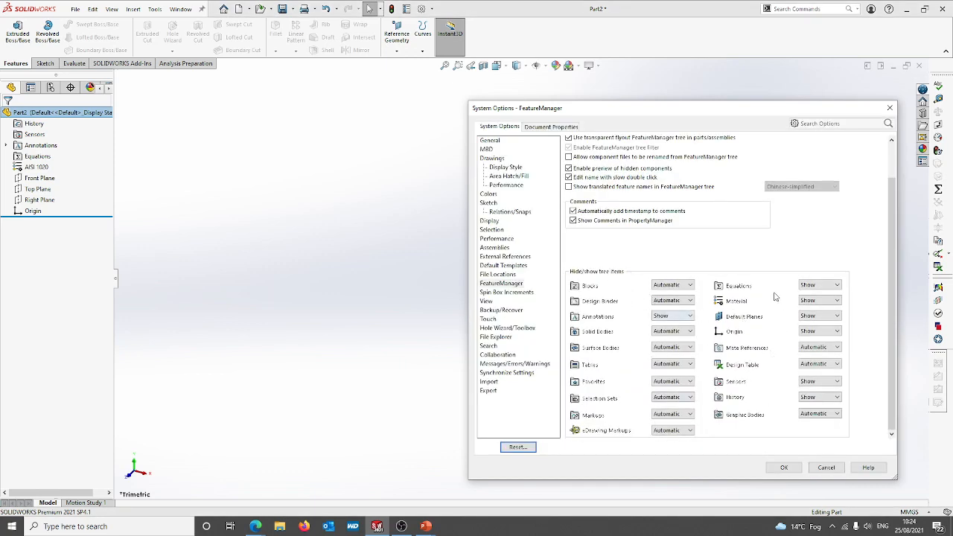
click(819, 286)
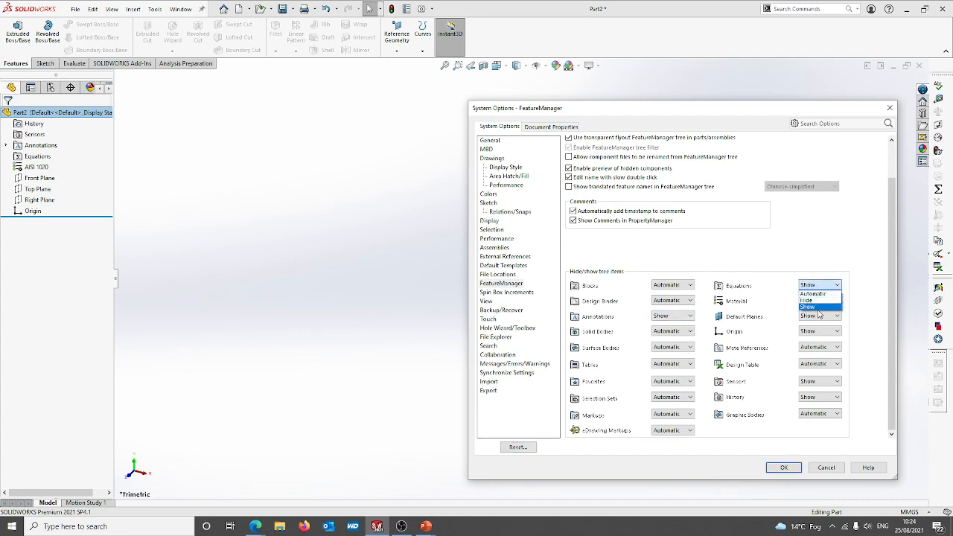
click(819, 308)
click(783, 467)
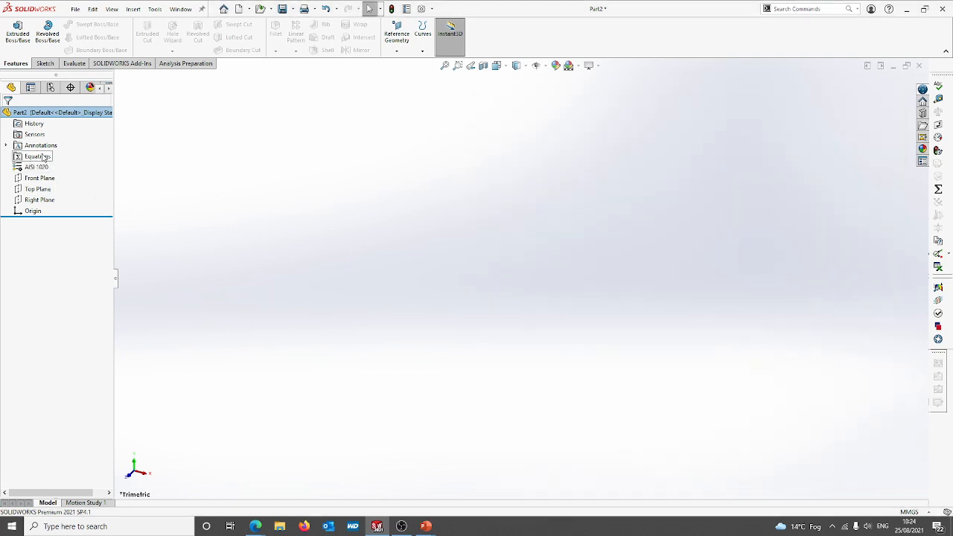
right_click(43, 157)
click(63, 161)
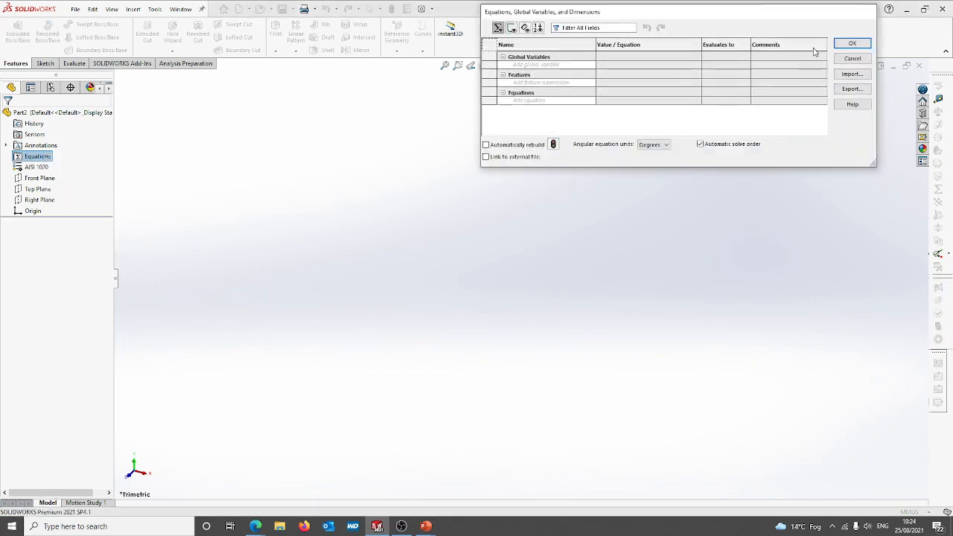
click(852, 60)
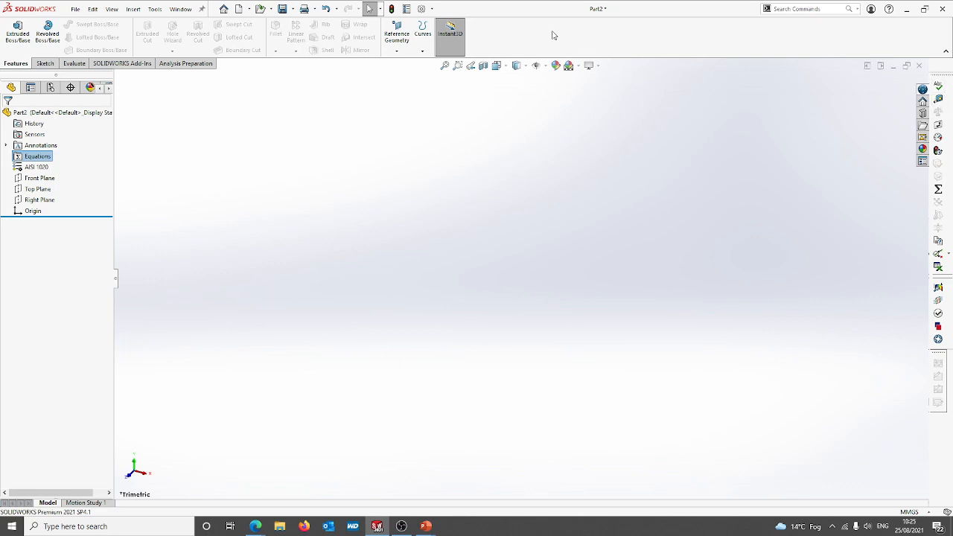
right_click(529, 34)
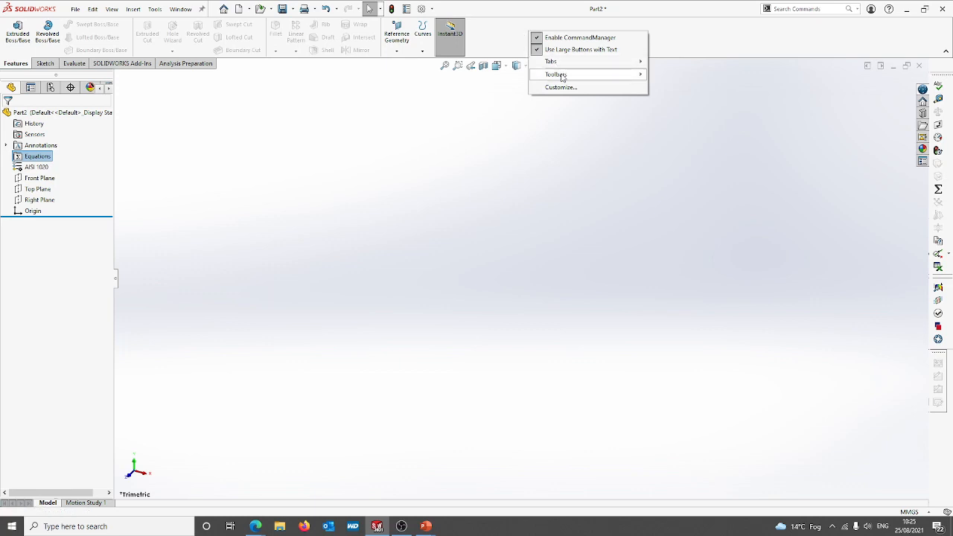
mouse_move(562, 77)
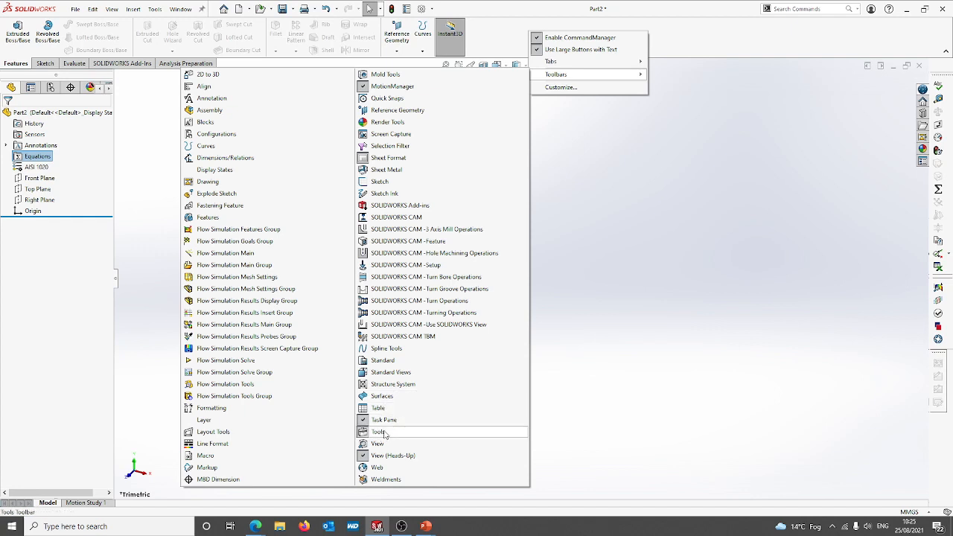
click(677, 151)
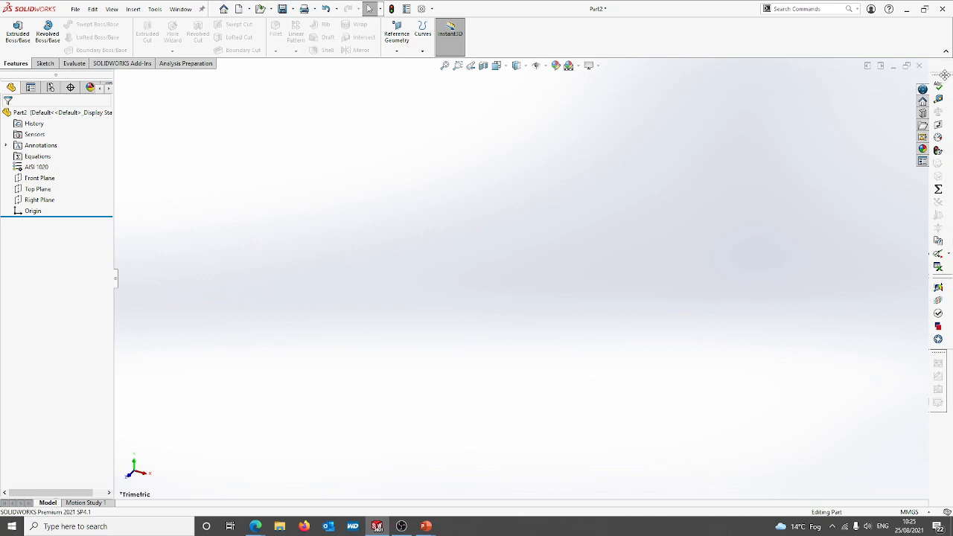
mouse_move(944, 75)
mouse_down()
mouse_move(765, 81)
mouse_move(442, 204)
mouse_move(153, 161)
mouse_move(335, 254)
mouse_move(534, 119)
mouse_move(430, 116)
mouse_move(829, 99)
mouse_move(947, 78)
mouse_up()
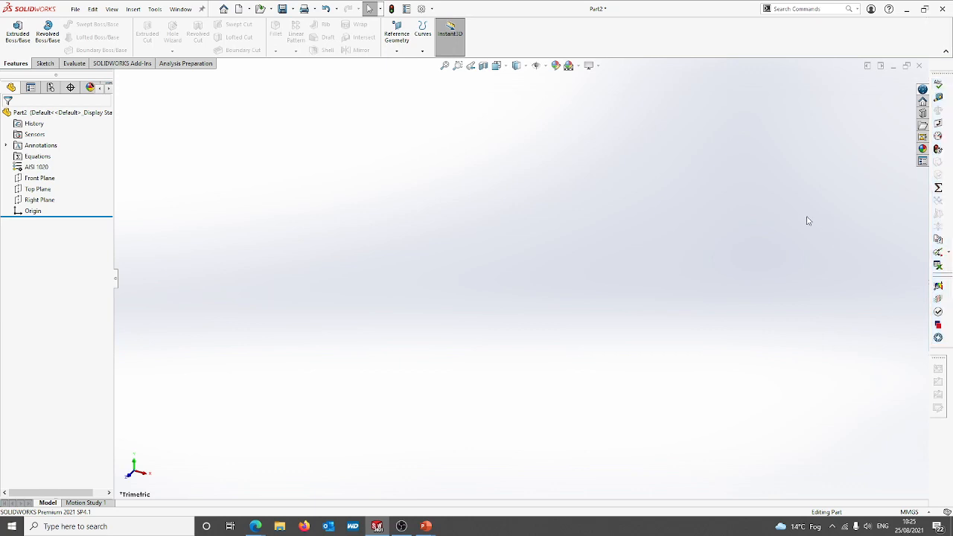
Restore the modelling window from full screen and dock it beside the exam PDF showing the question 3 parameters
click(939, 193)
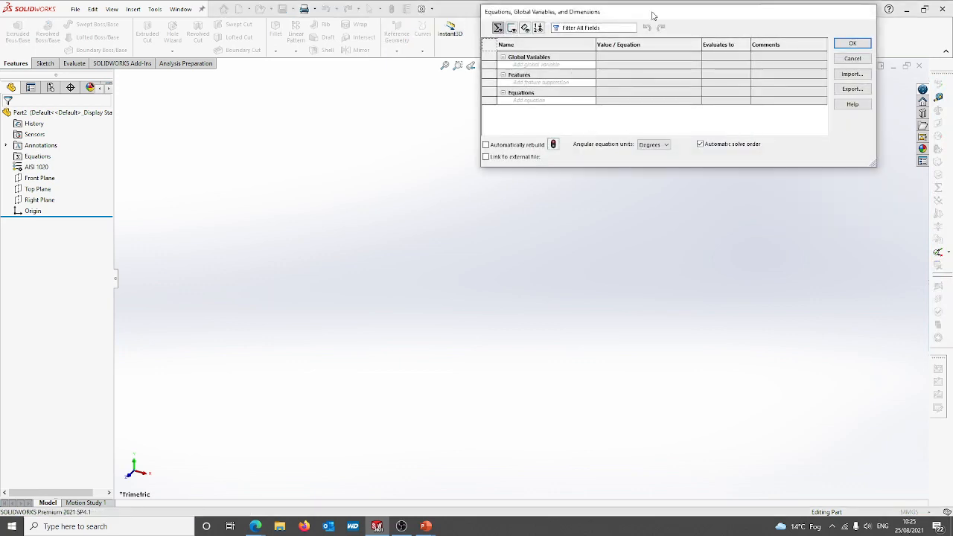
drag(653, 15, 530, 47)
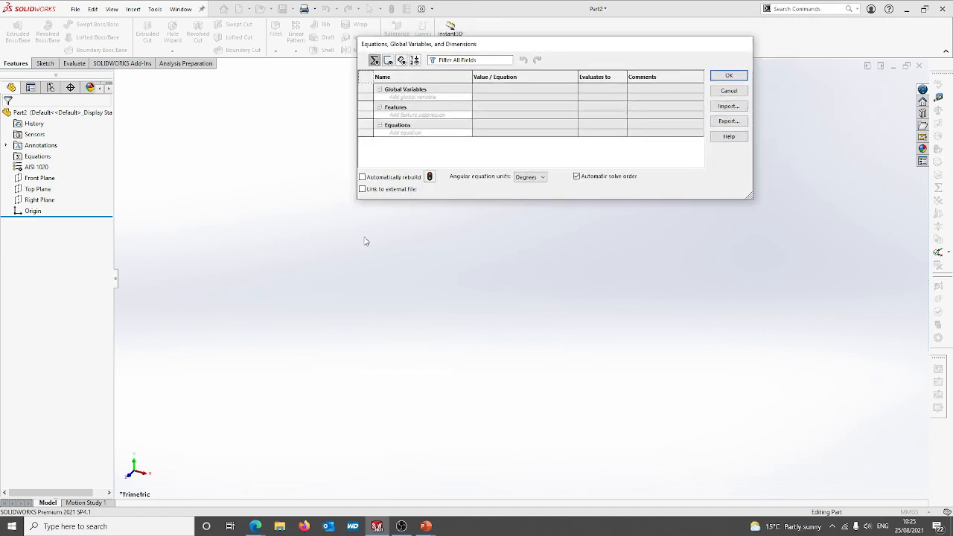
drag(546, 8, 841, 182)
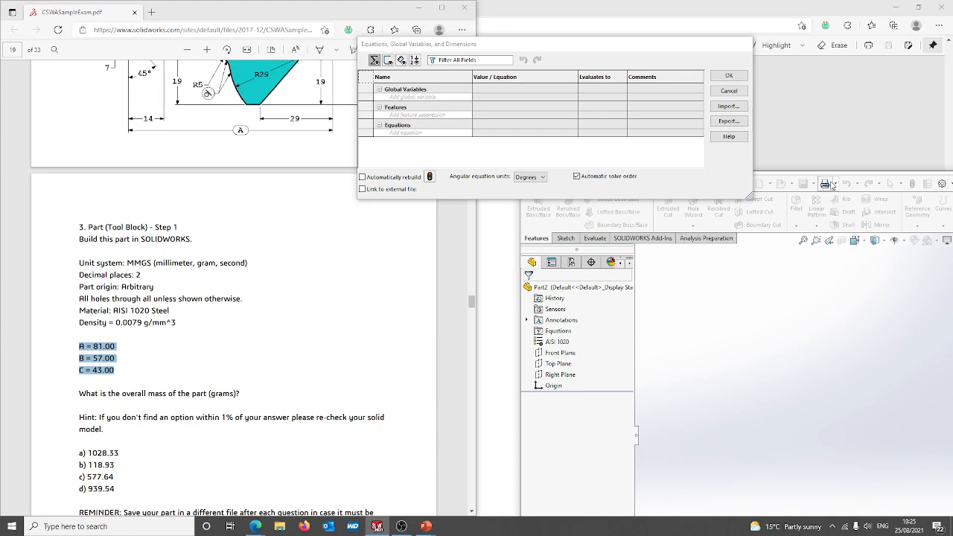
click(729, 90)
drag(736, 182, 952, 102)
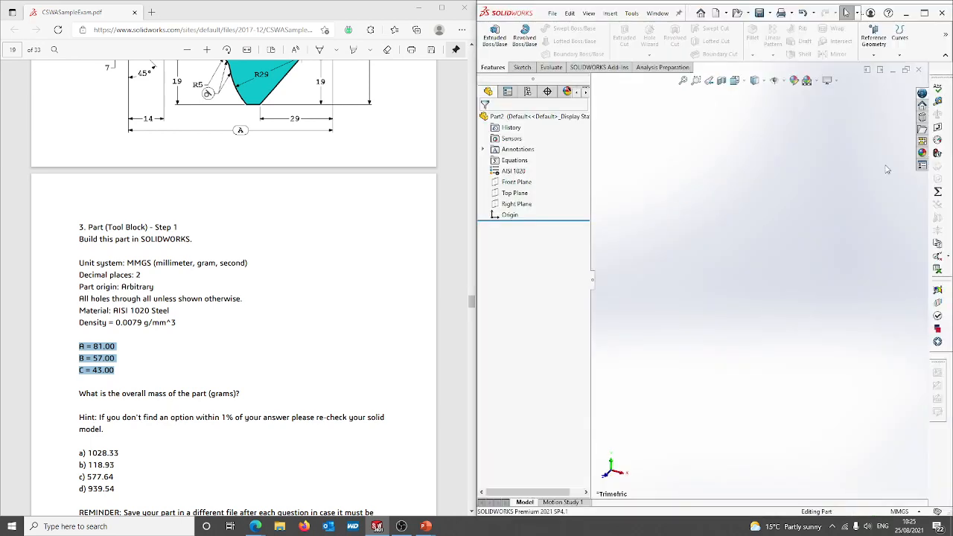
Add a global variable A with the value 81 to the part's equations
click(938, 192)
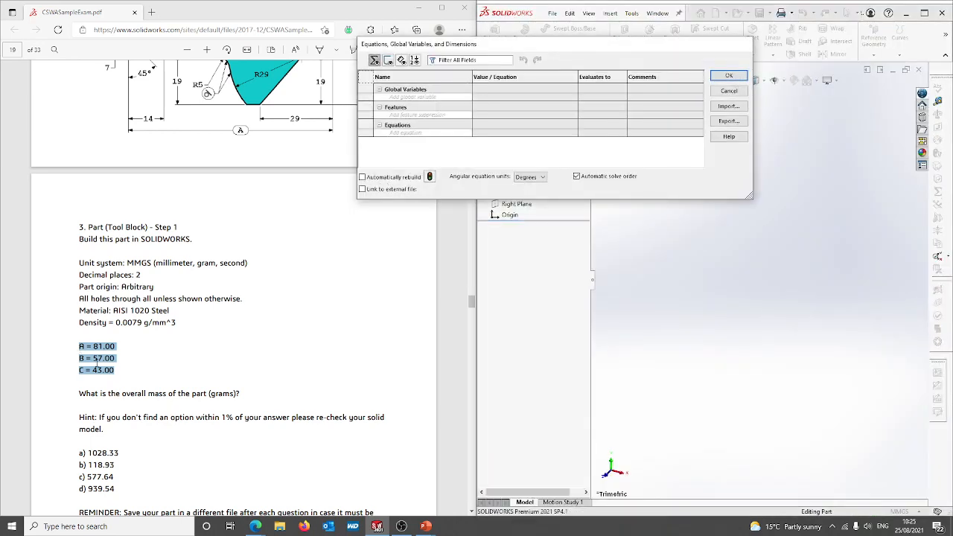
click(435, 98)
key(Tab)
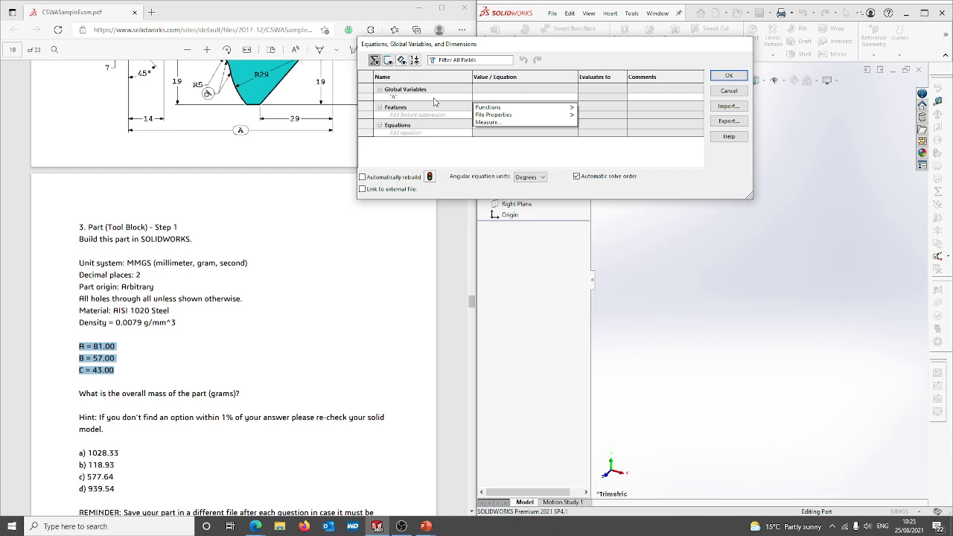
text(81)
key(Return)
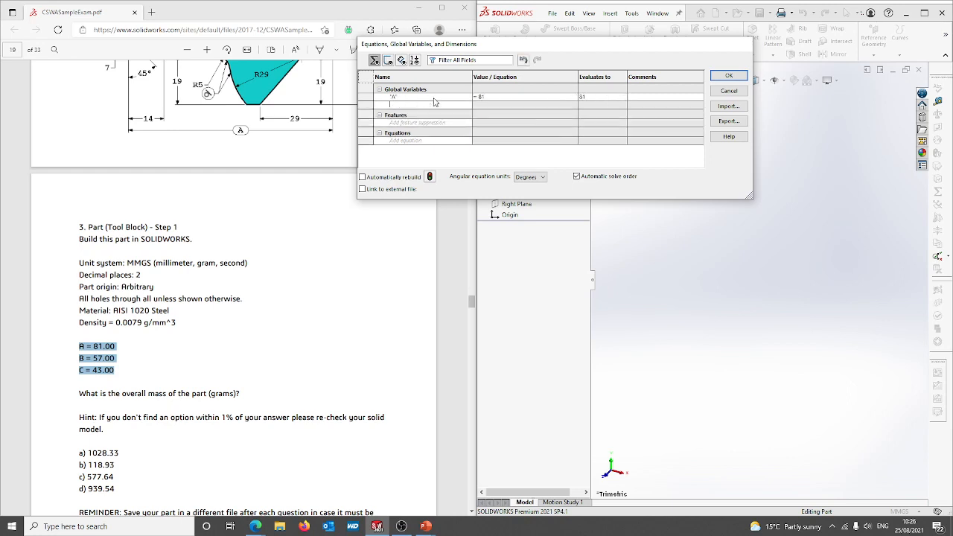
Add the global variables B = 57 and C = 43 and accept the equations
text(B)
key(Tab)
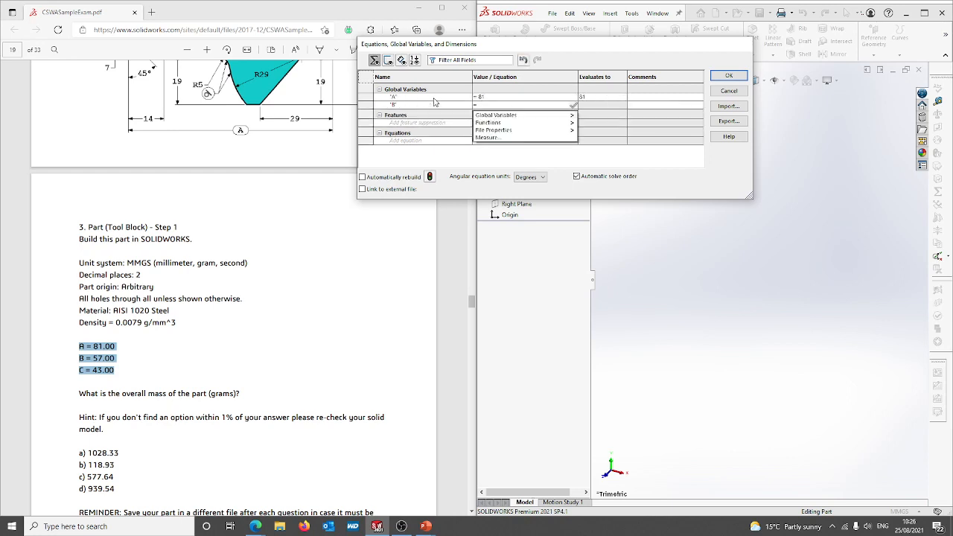
text(57)
key(Return)
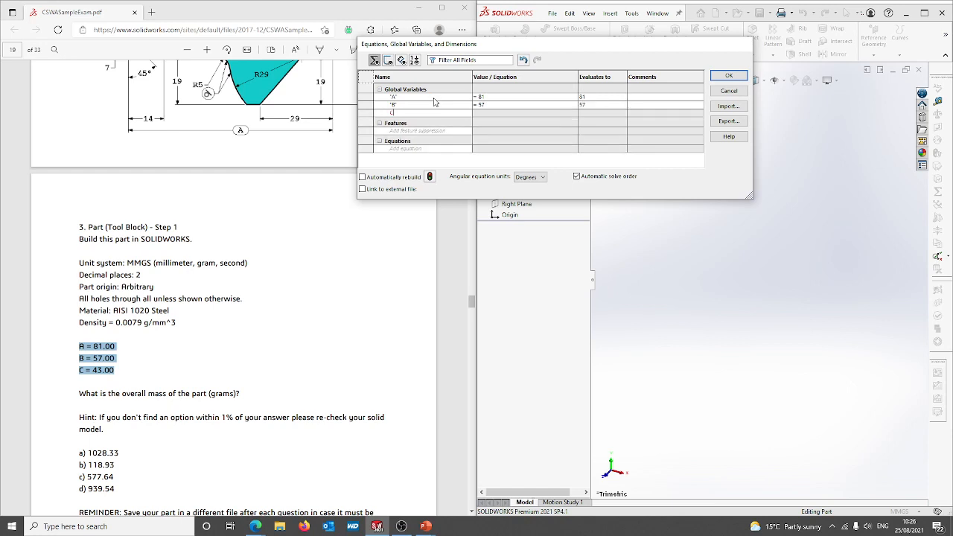
text(C)
key(Tab)
text(43)
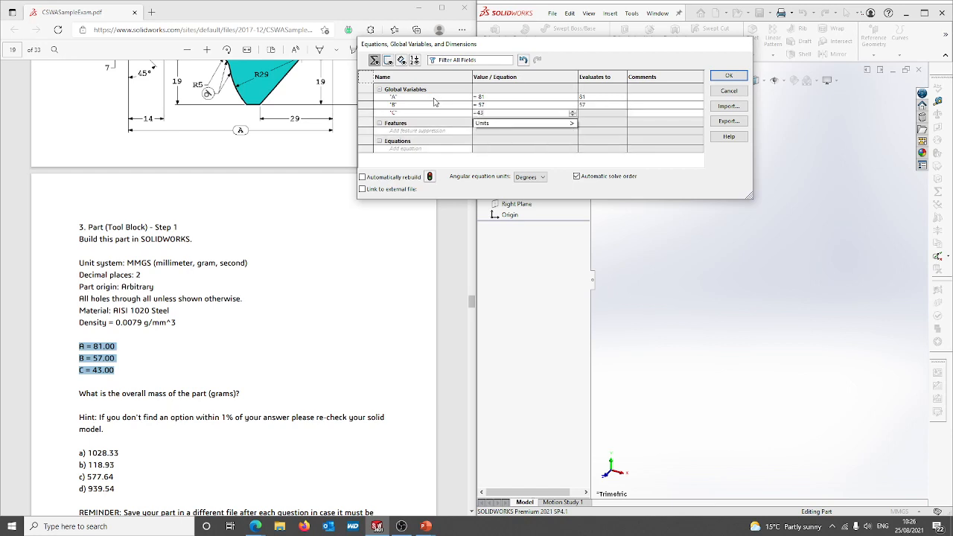
key(Return)
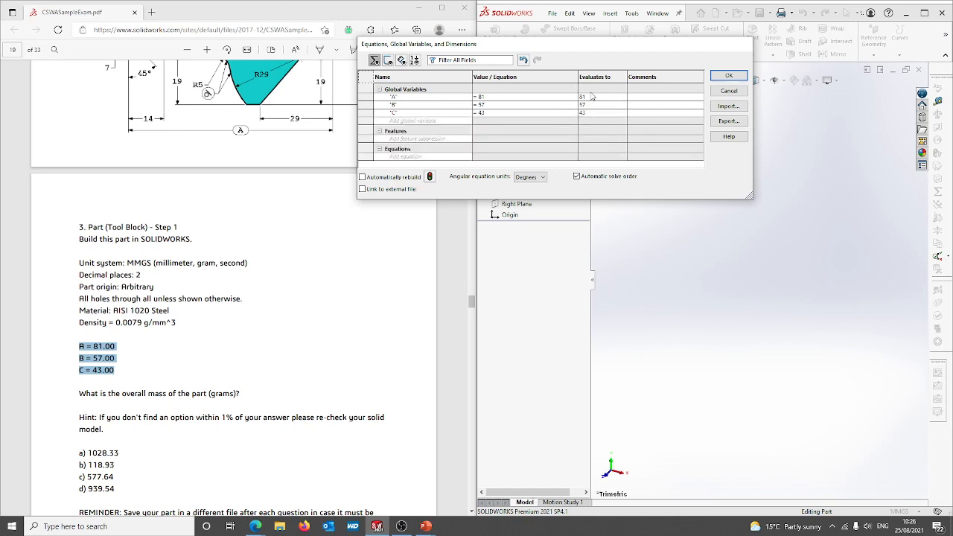
click(729, 75)
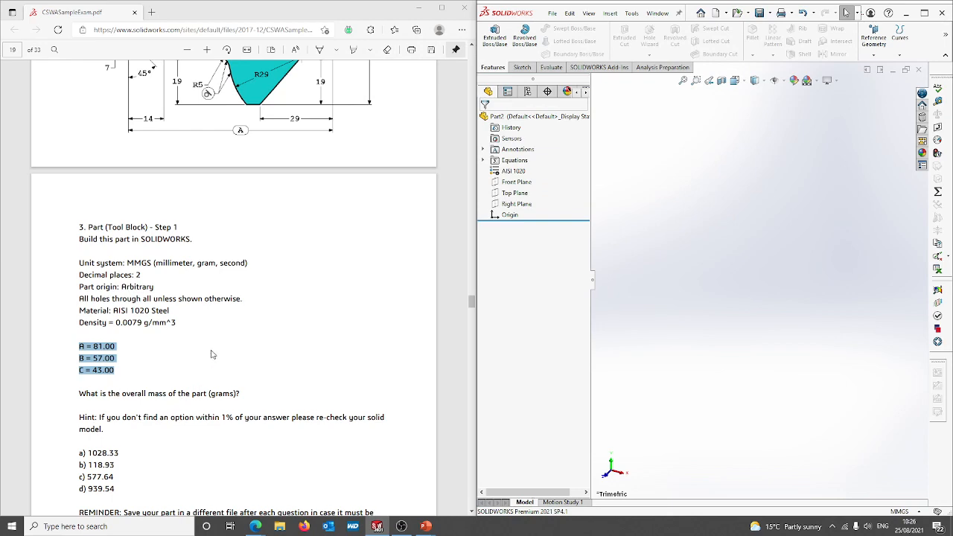
On the Front Plane, sketch four connected lines from the origin: about 10 mm right, 46 mm diagonally up-right, 34 mm up and 34 mm left
scroll(200, 365, up, 5)
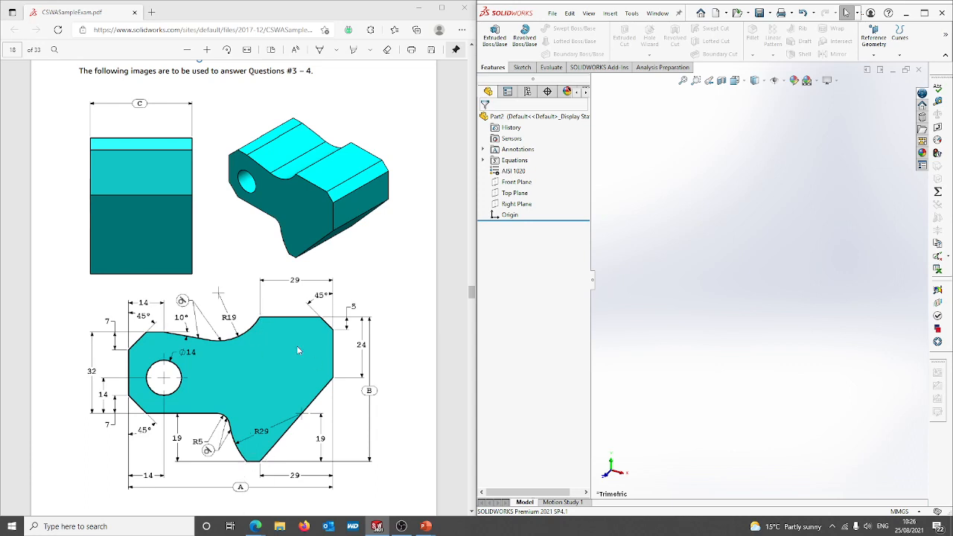
right_click(519, 189)
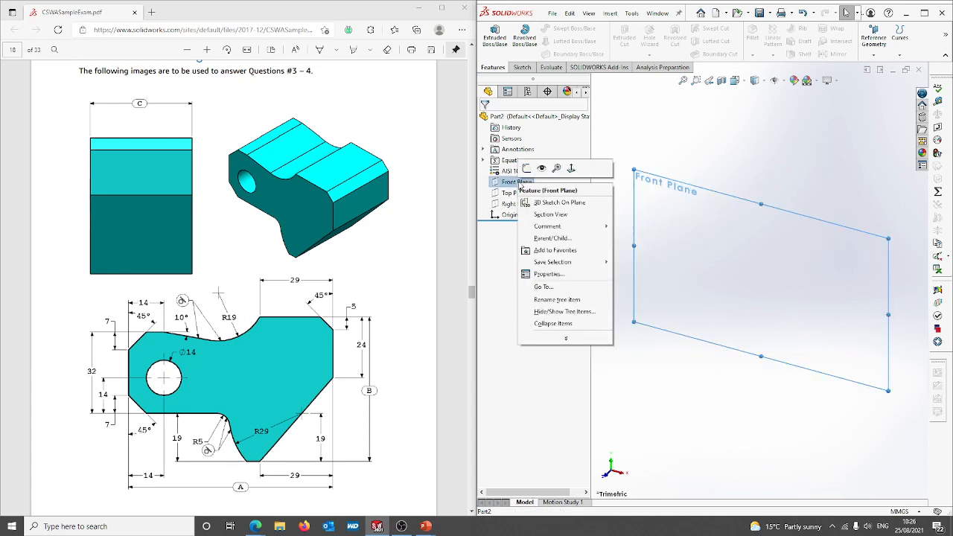
click(526, 168)
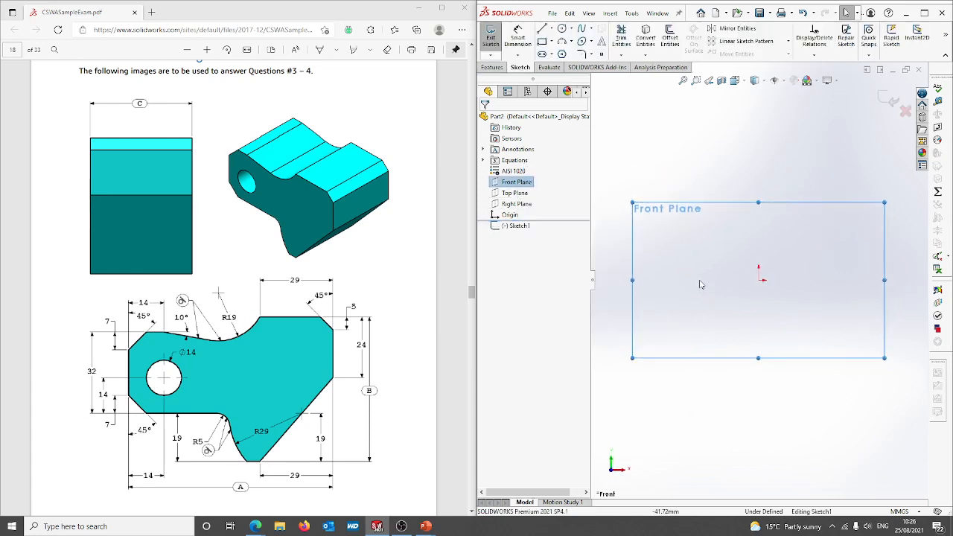
click(542, 29)
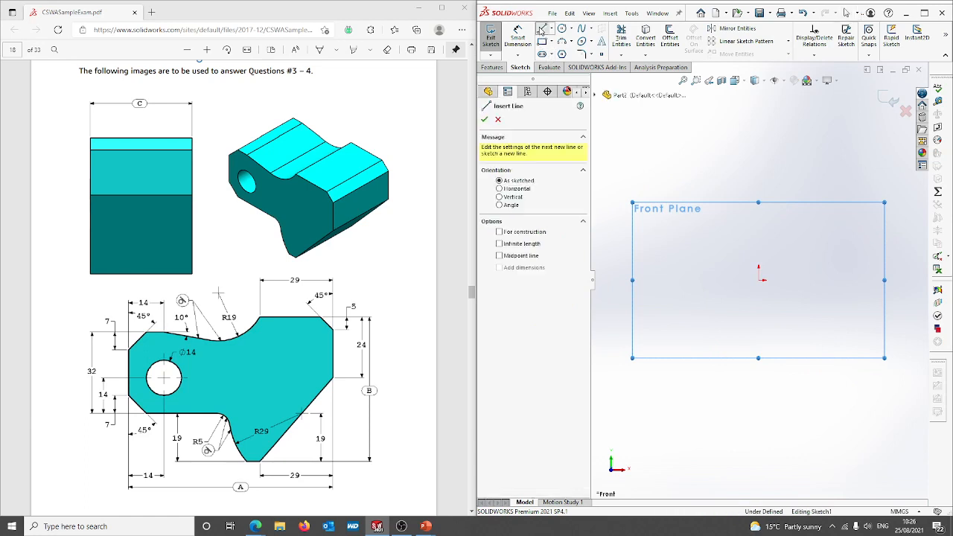
click(758, 280)
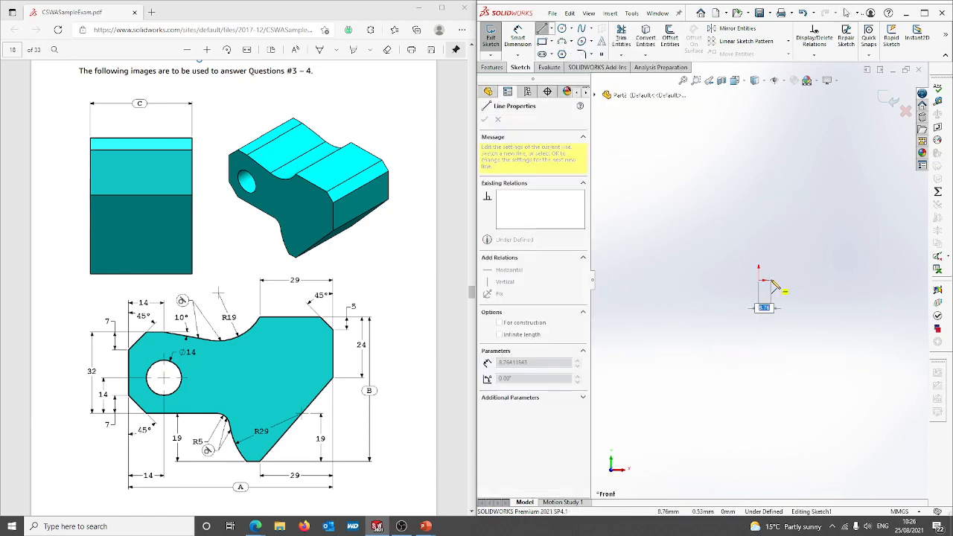
click(773, 279)
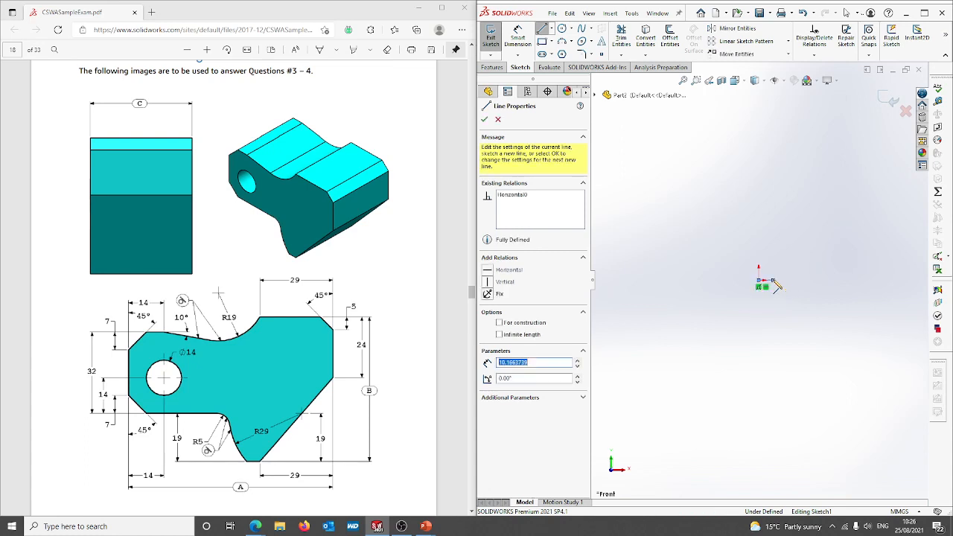
click(813, 231)
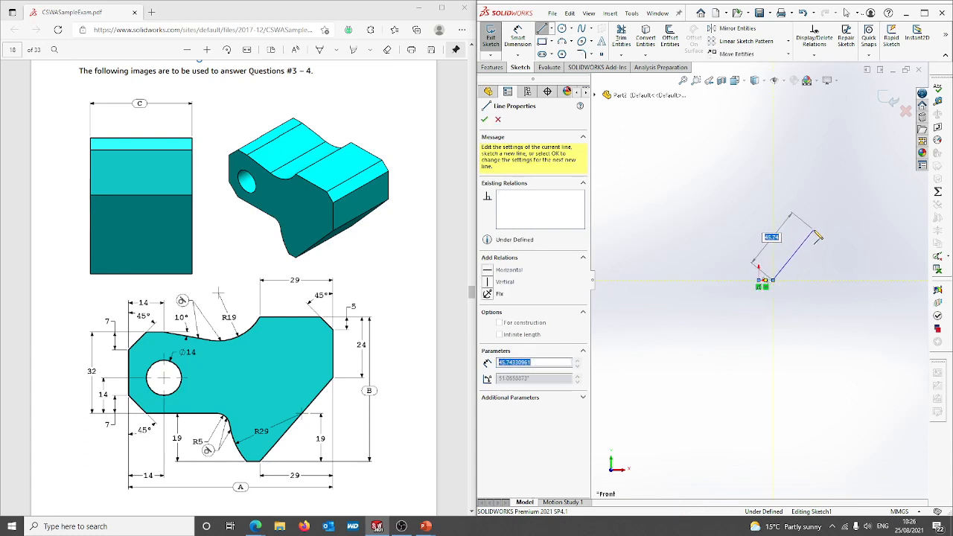
click(813, 183)
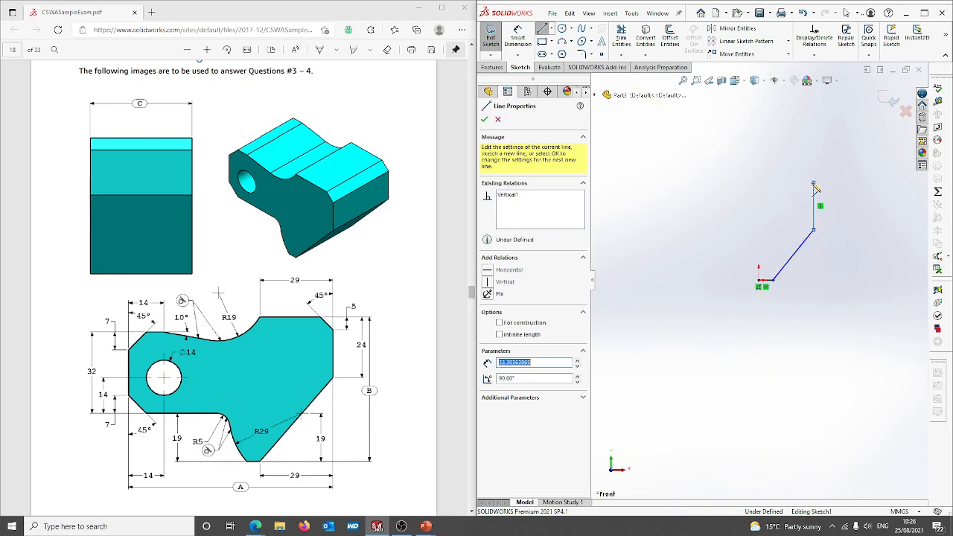
click(767, 184)
key(Escape)
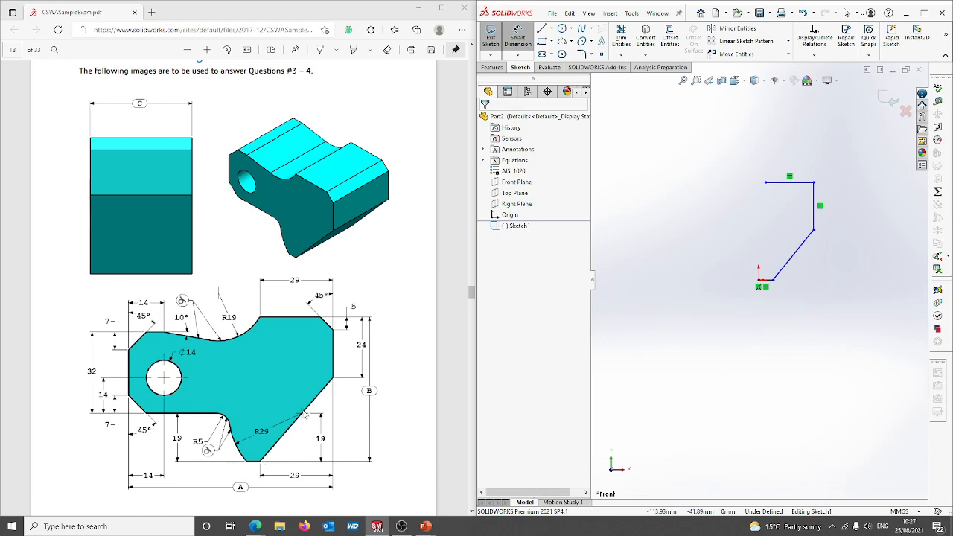
Dimension the horizontal distance between the diagonal line's endpoints as 29 mm
click(773, 280)
click(813, 230)
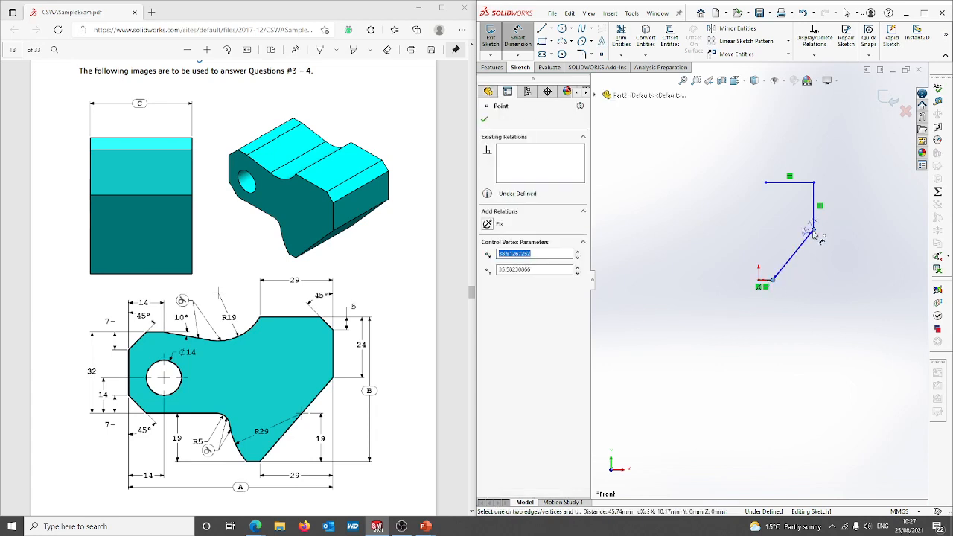
click(790, 309)
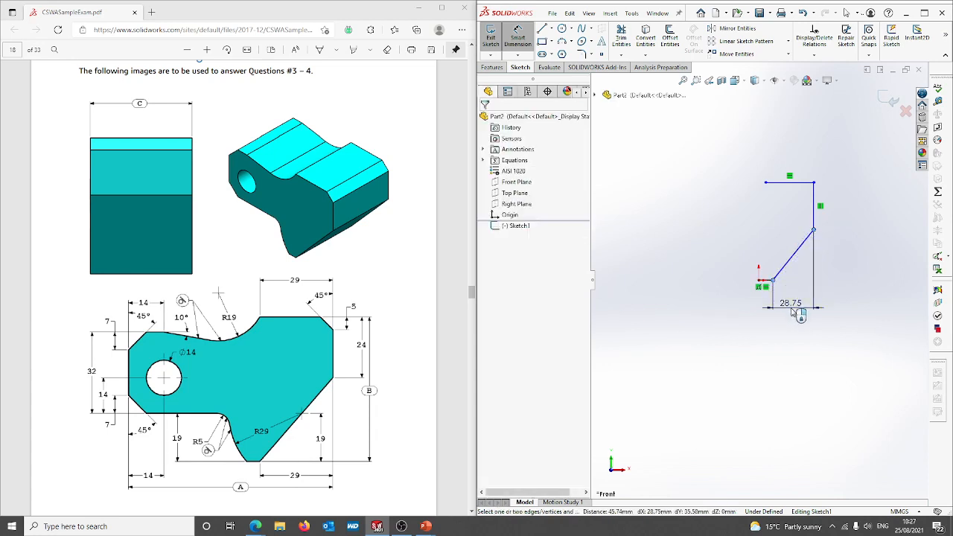
text(29)
key(Return)
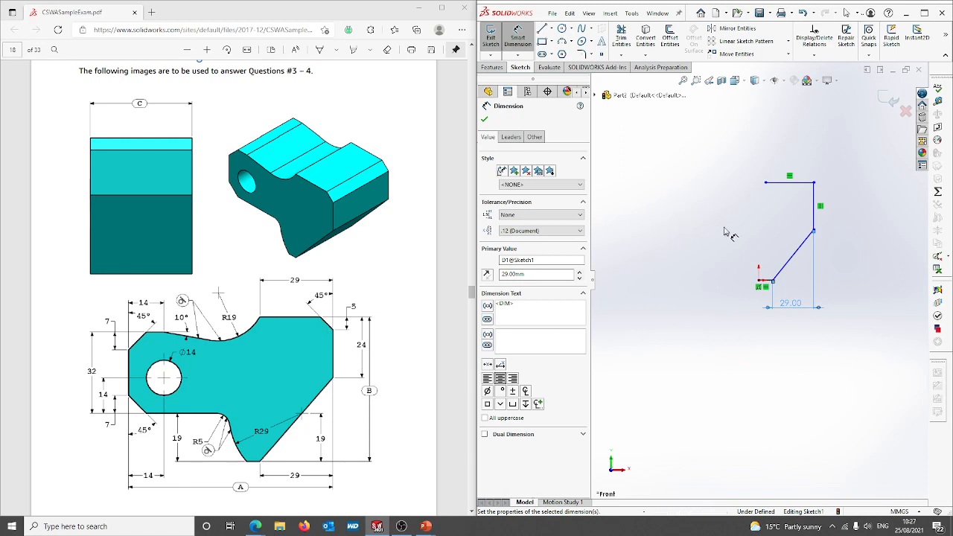
Dimension the vertical line above the diagonal to a length of 24 mm
click(814, 231)
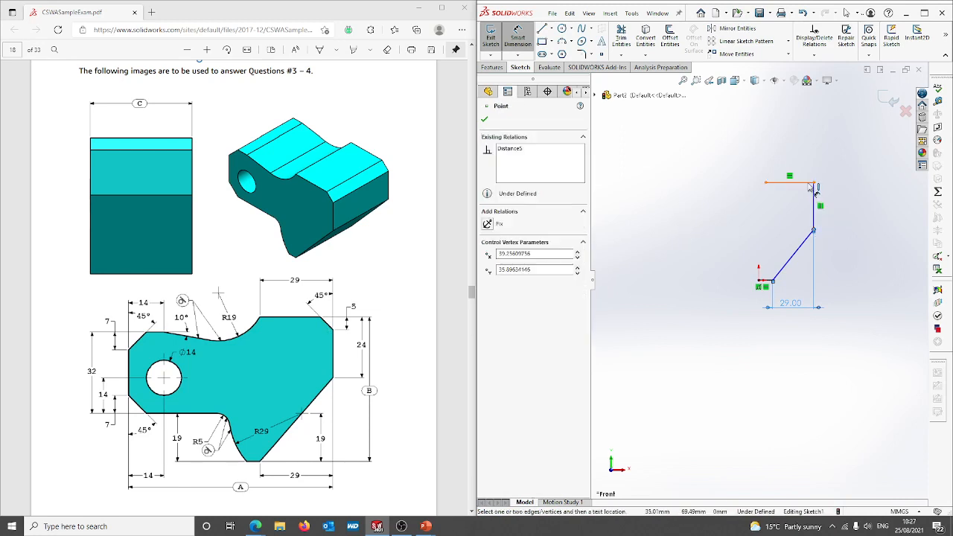
click(814, 201)
click(864, 210)
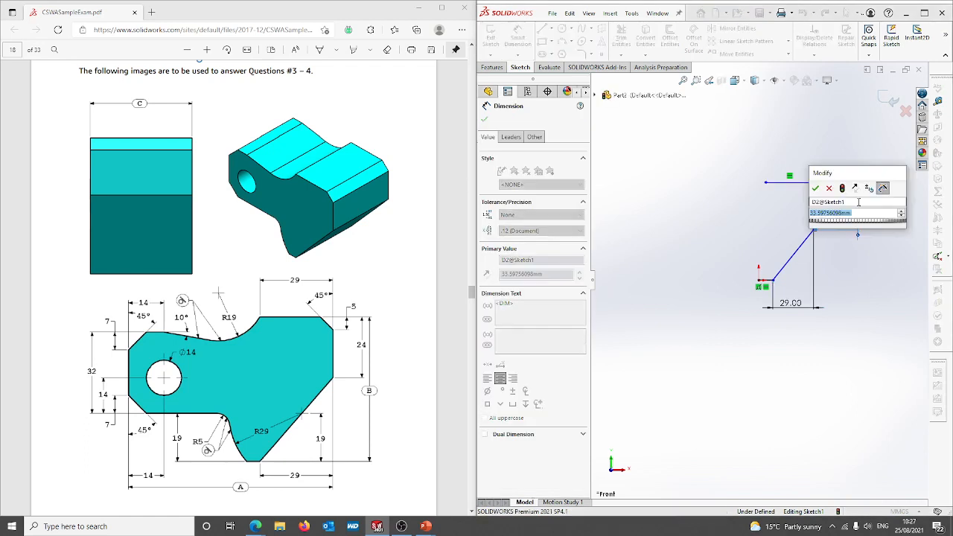
text(24)
key(Return)
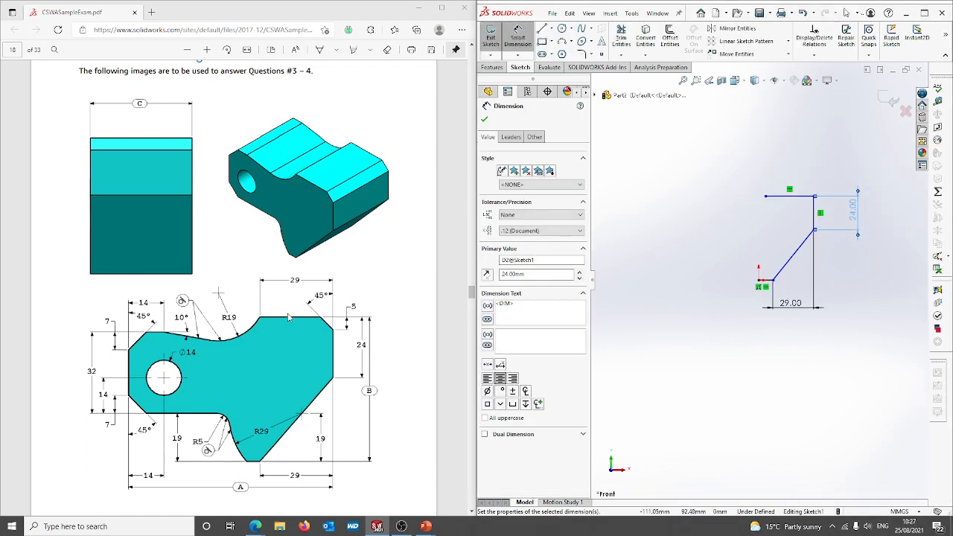
Dimension the upper horizontal line's length as 29 mm, from its free endpoint to the vertical line
click(766, 197)
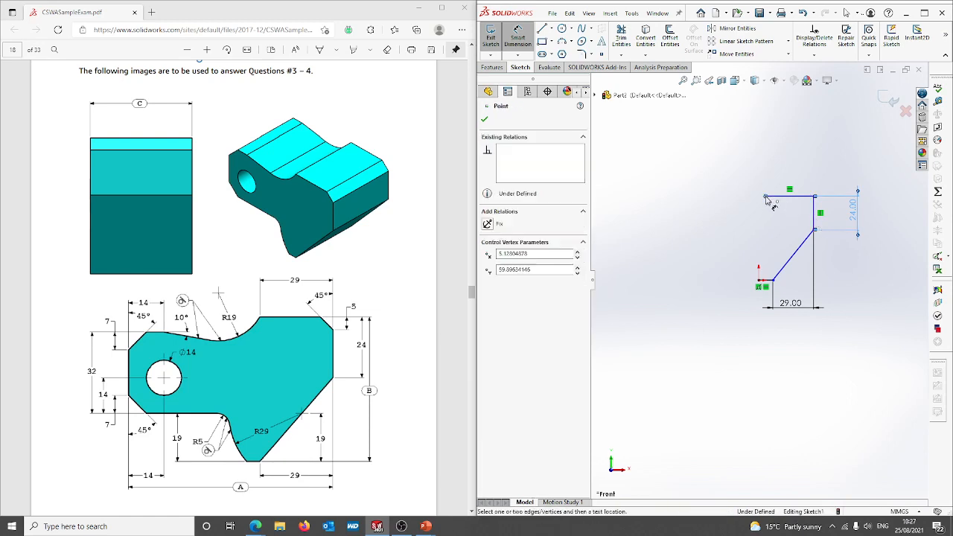
click(816, 211)
click(791, 158)
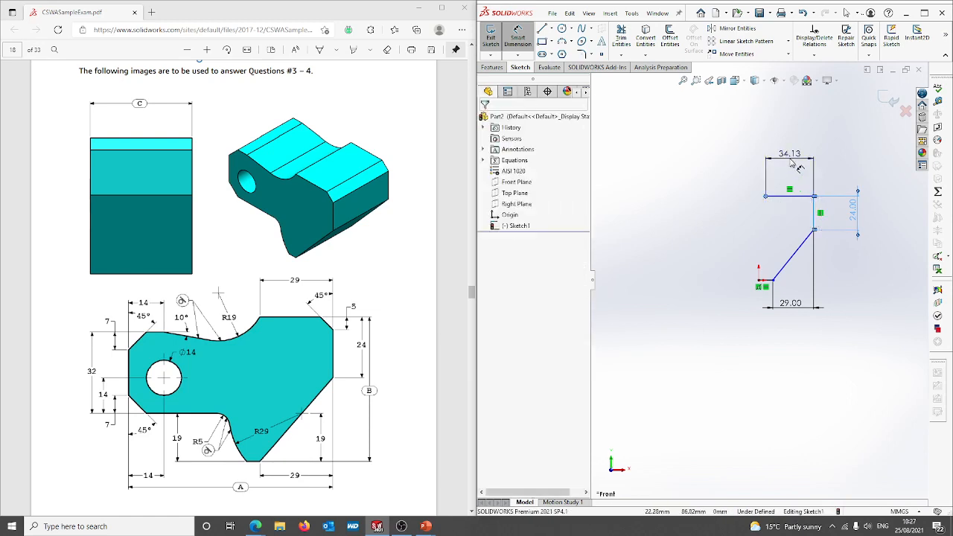
text(29)
key(Return)
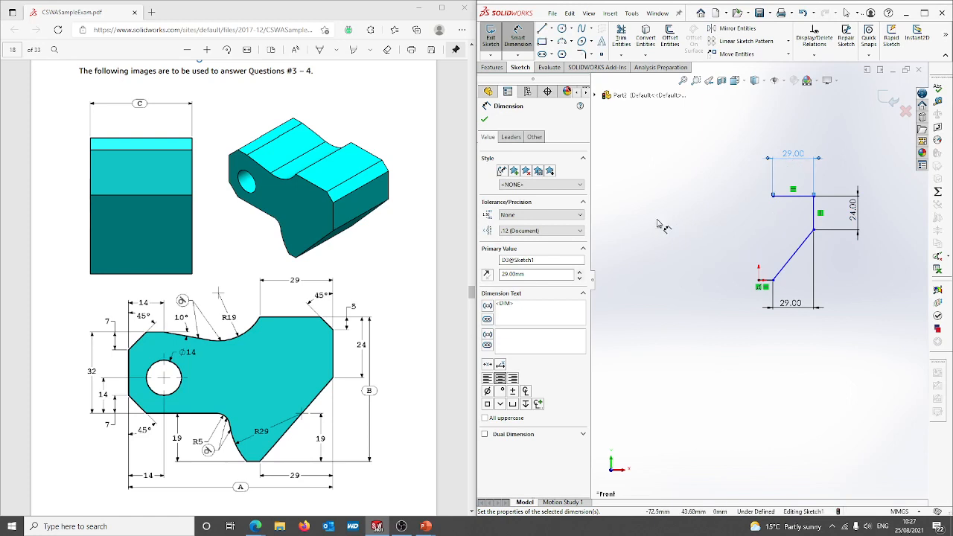
key(Escape)
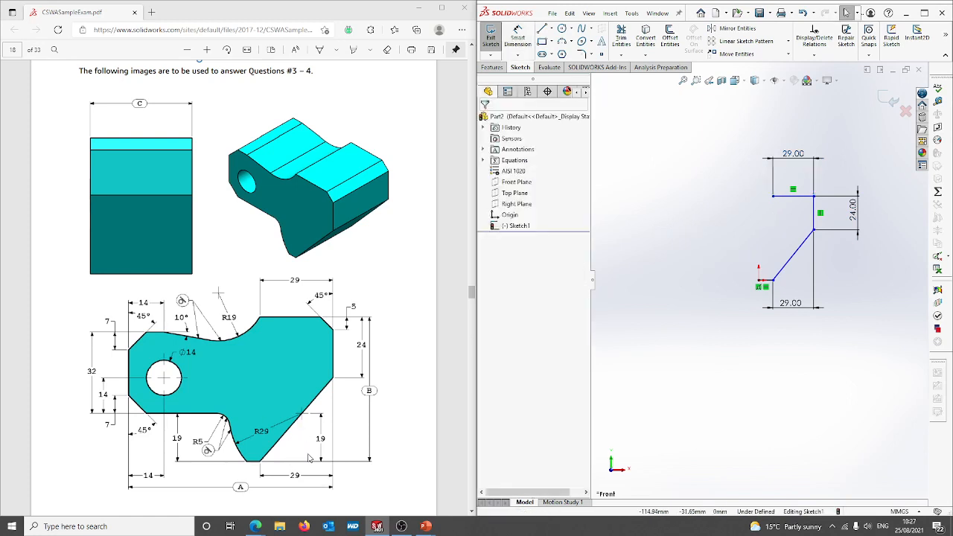
Sketch a concave arc of about 20 mm radius from the free end of the upper 29 mm line
click(563, 42)
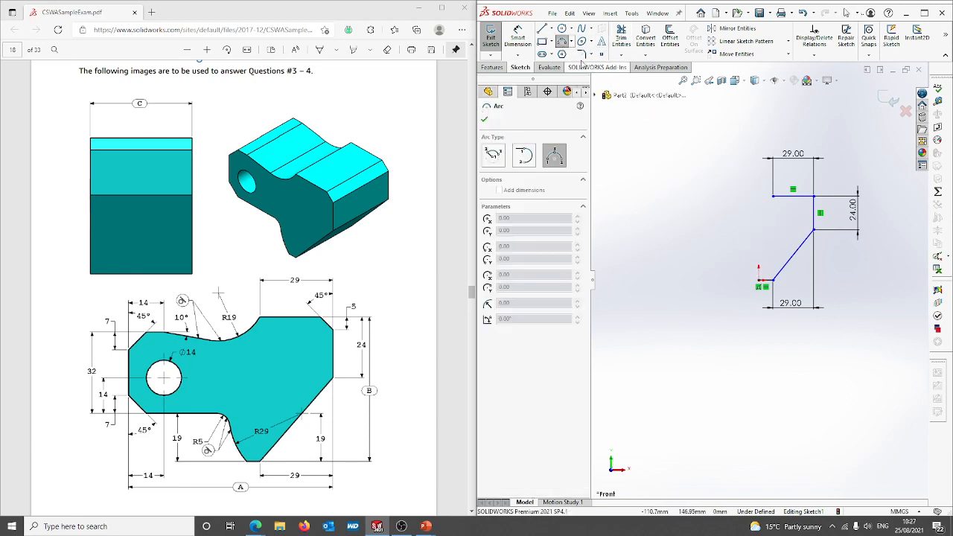
click(774, 199)
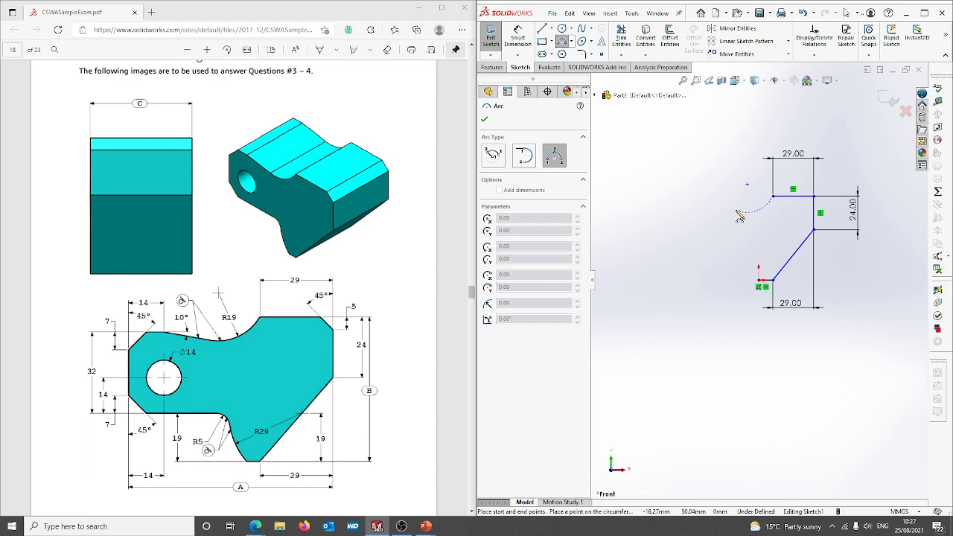
click(737, 213)
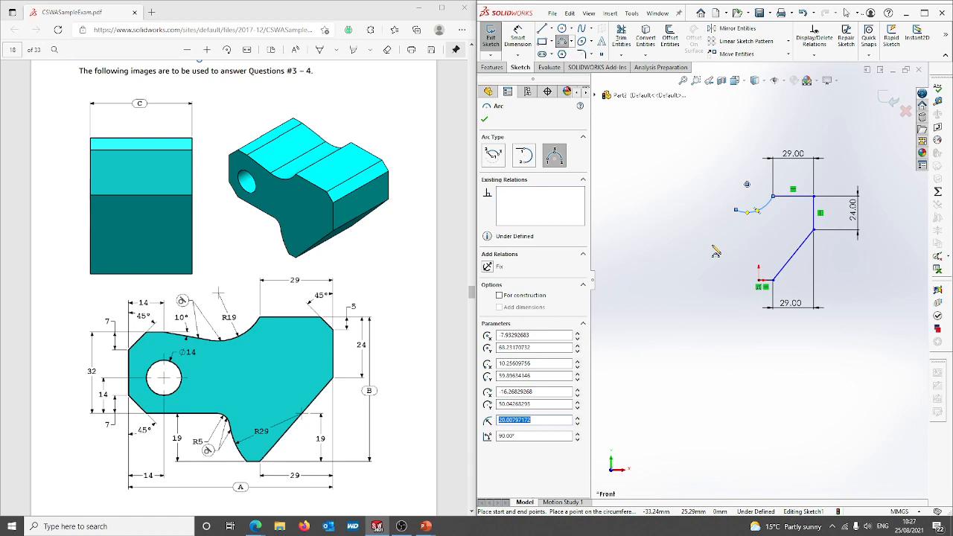
key(Escape)
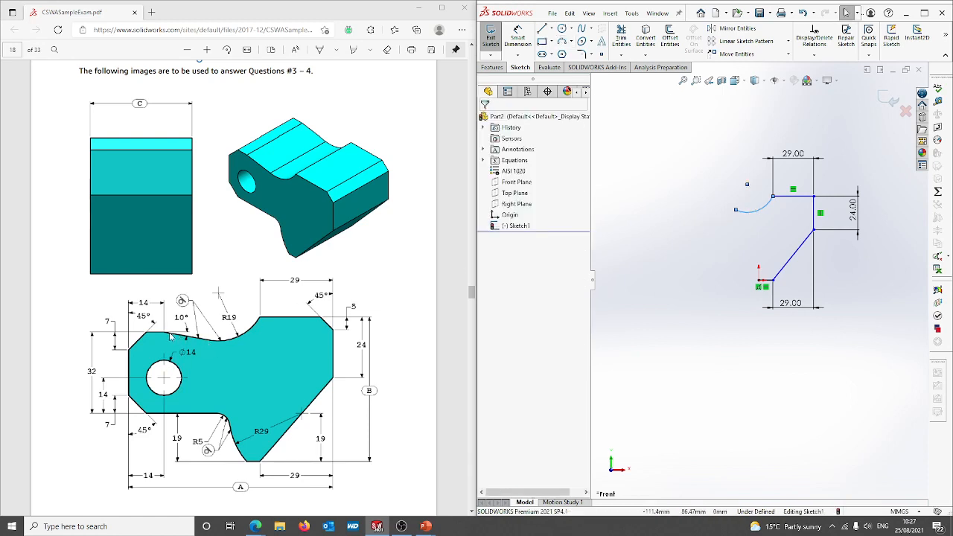
Continue from the arc with connected lines: about 32 mm sloping up-left, 22 mm left, 42 mm down, and one horizontally right below the arc's end
click(541, 28)
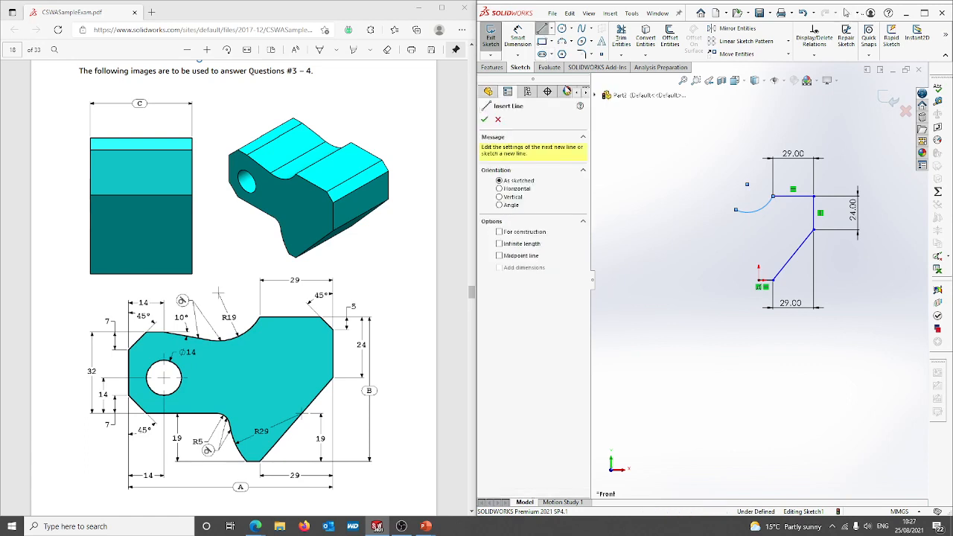
click(736, 210)
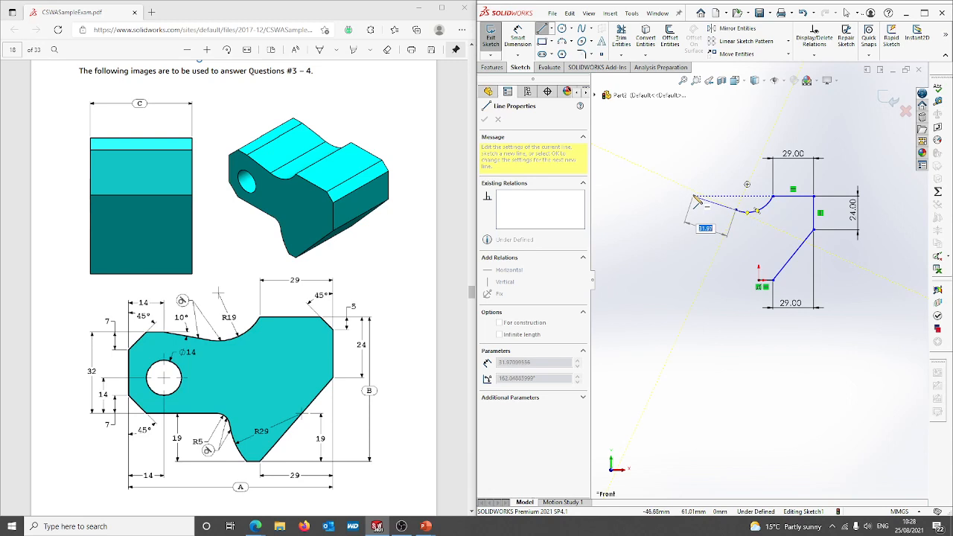
click(694, 197)
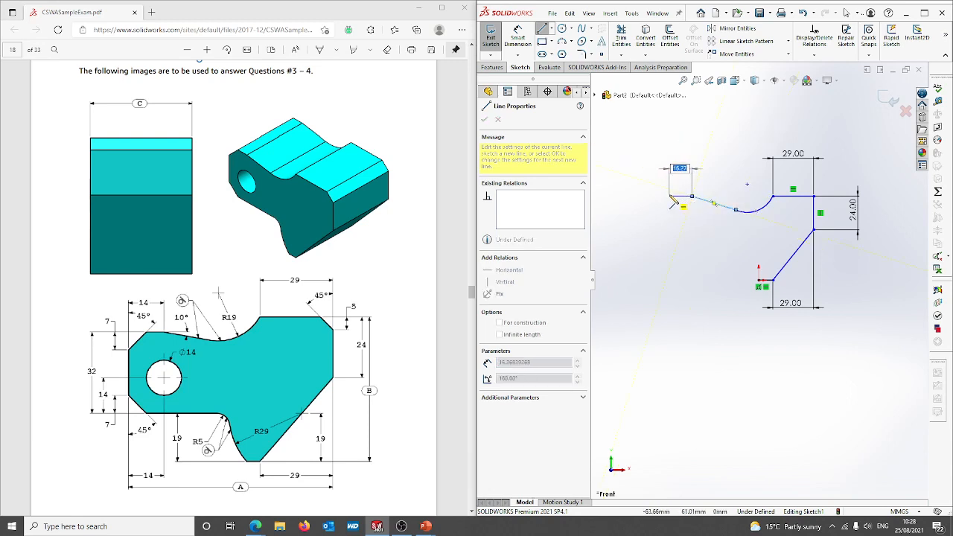
click(661, 196)
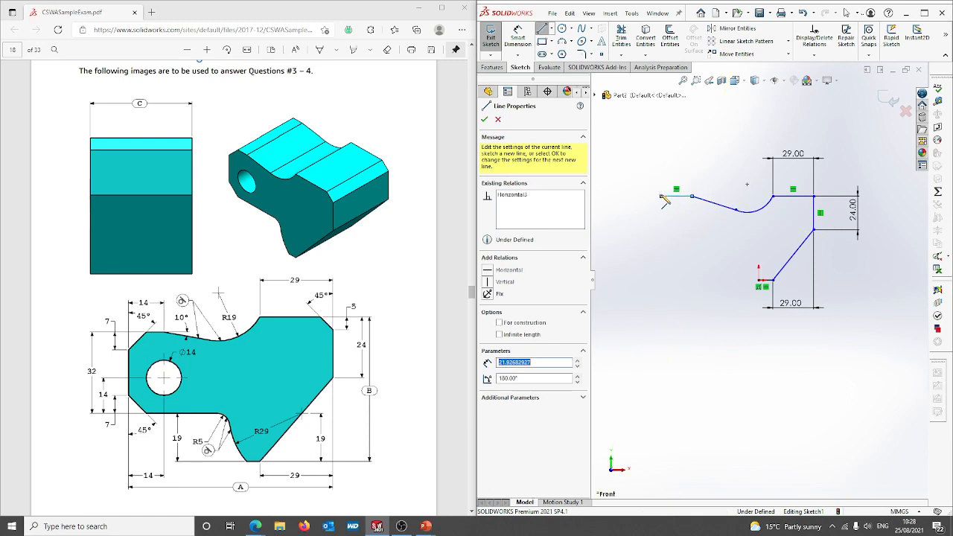
click(661, 255)
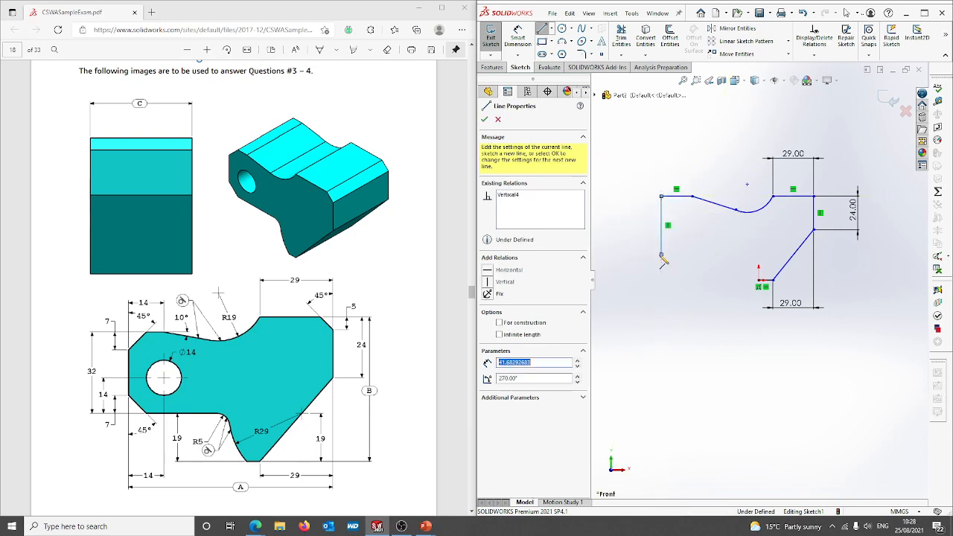
click(736, 255)
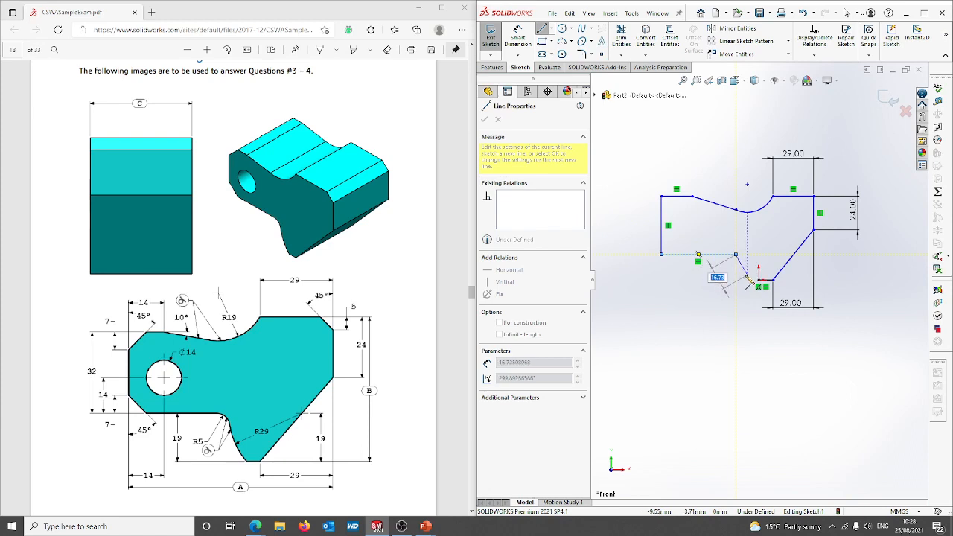
Close the profile with an arc bulging down-left from the lower horizontal line's end to the origin
click(736, 255)
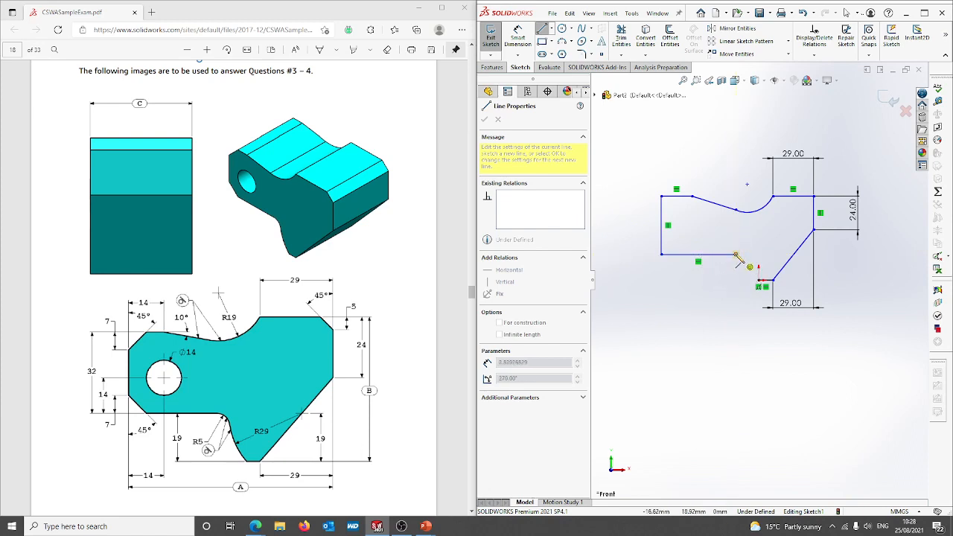
key(a)
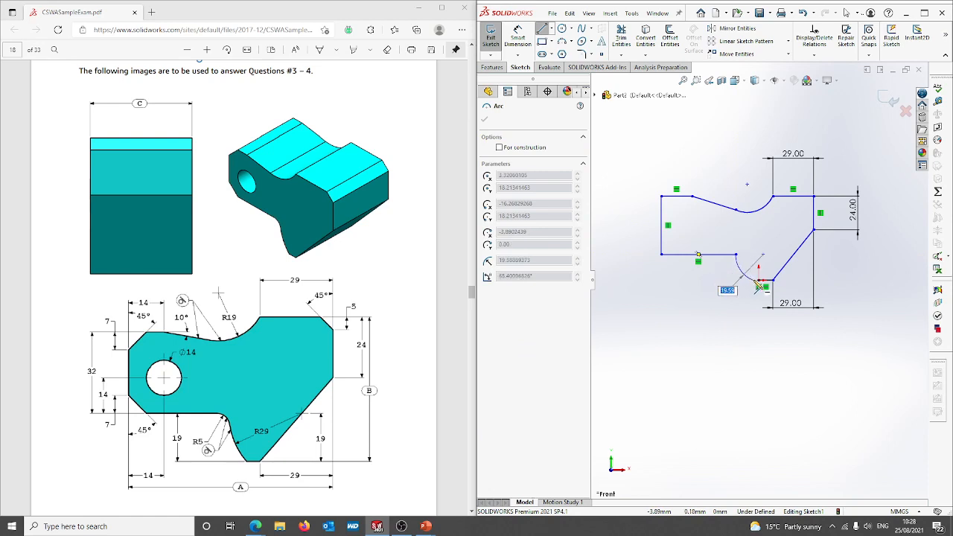
click(760, 282)
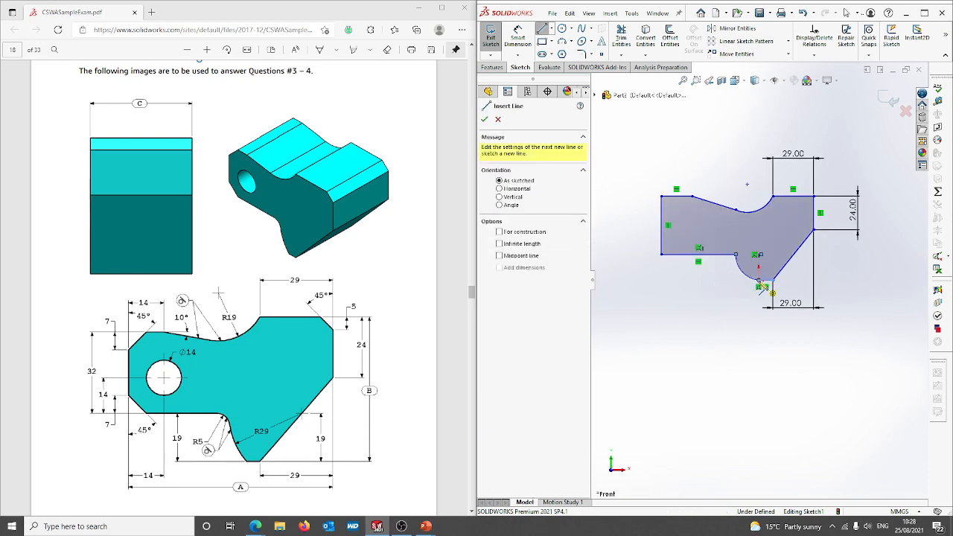
key(Escape)
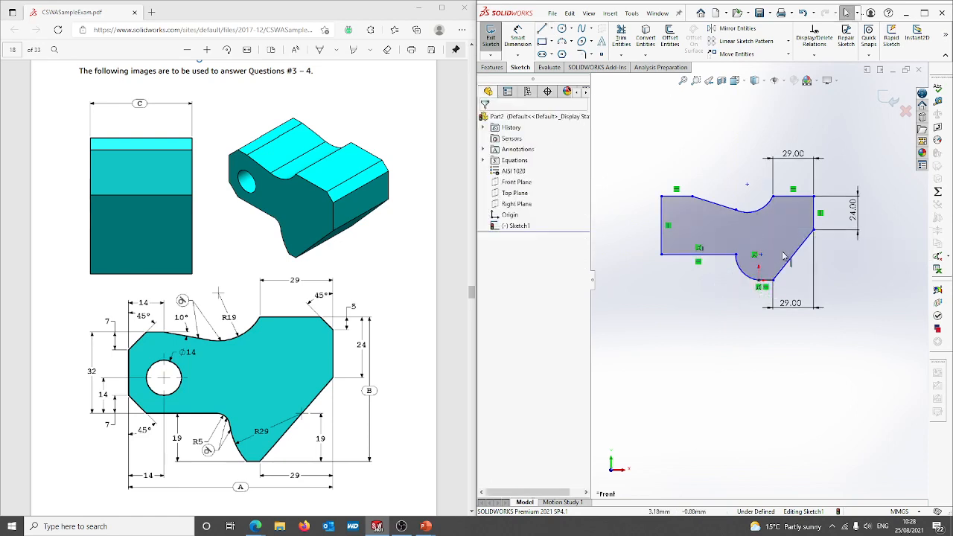
Dimension the upper concave arc's radius as 19 mm
click(521, 35)
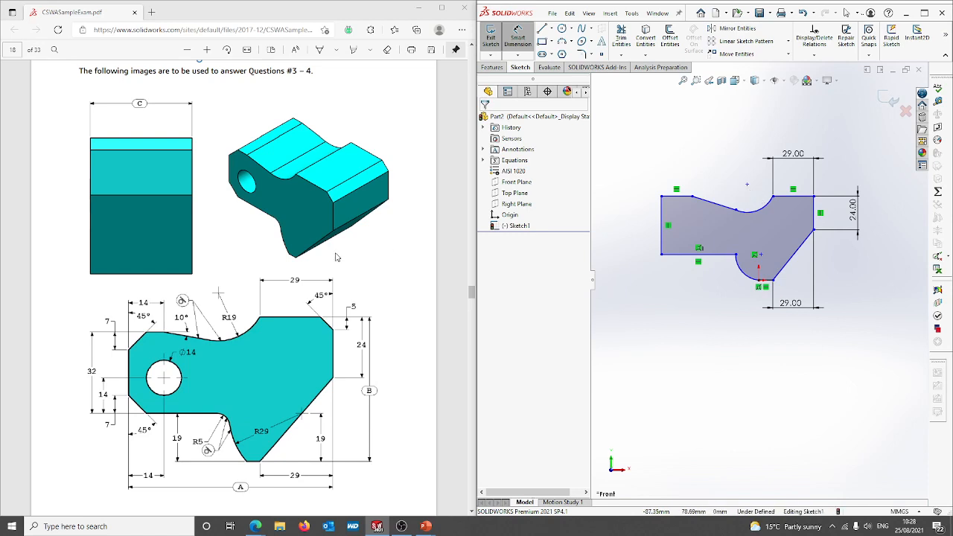
click(763, 210)
click(758, 201)
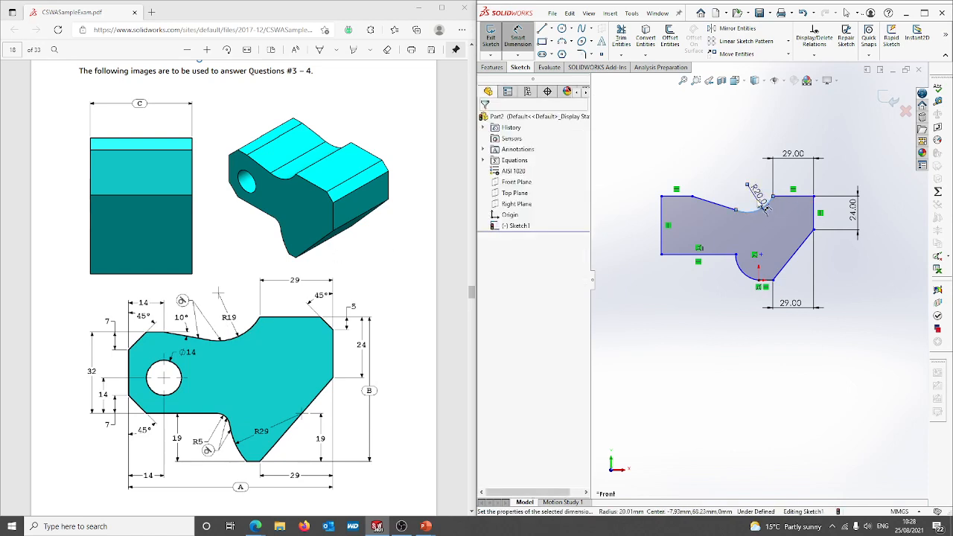
text(19)
key(Return)
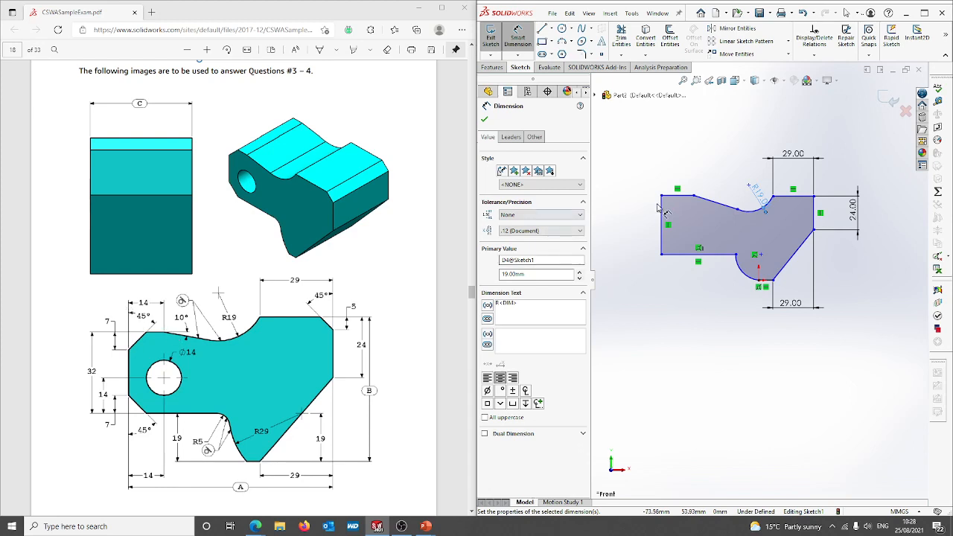
Dimension the short horizontal line at the profile's upper-left corner as 14 mm
click(662, 196)
click(694, 196)
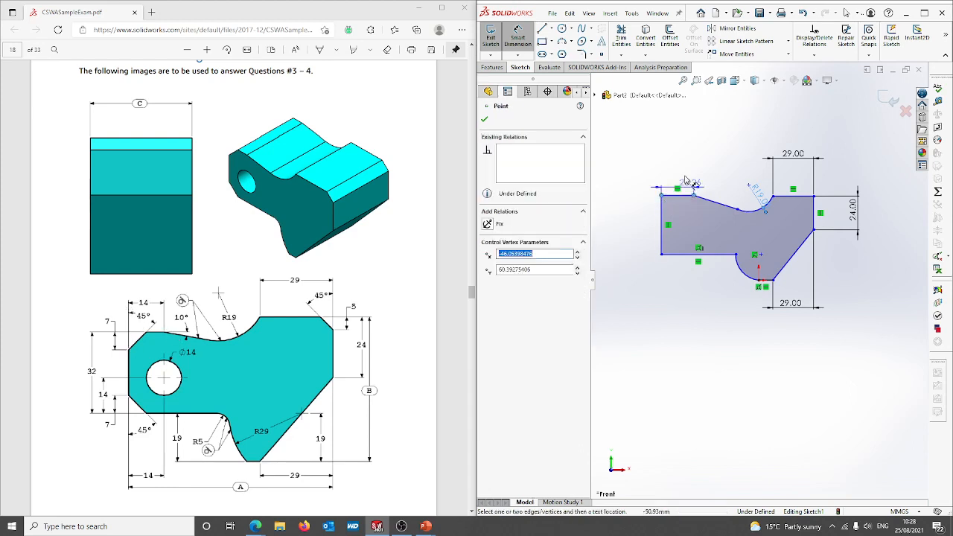
click(679, 160)
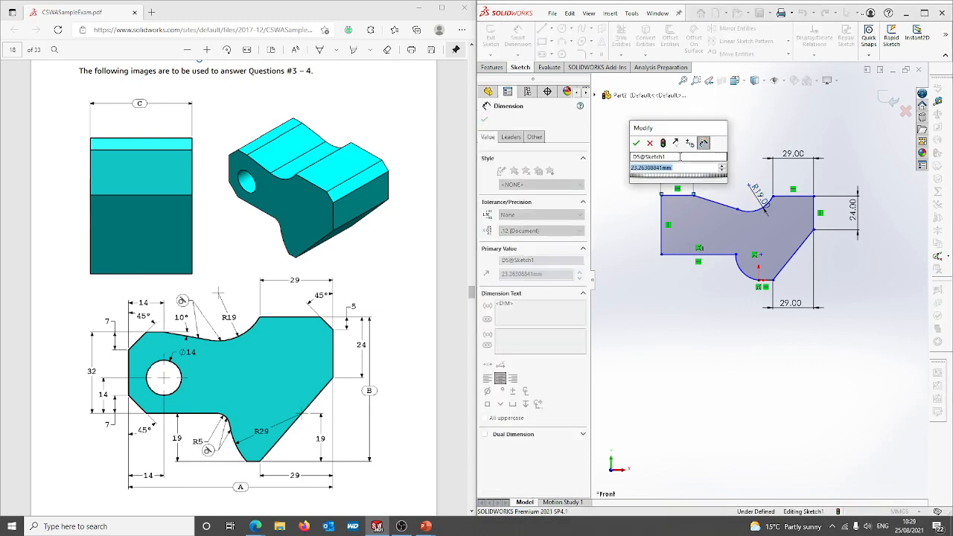
key(Escape)
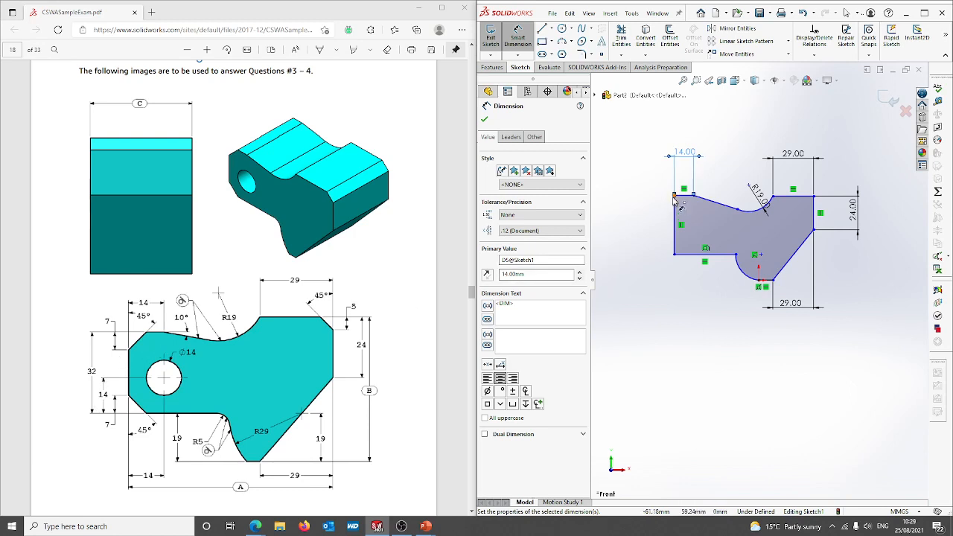
Dimension the height of the profile's left vertical line as 32 mm
click(675, 254)
click(675, 255)
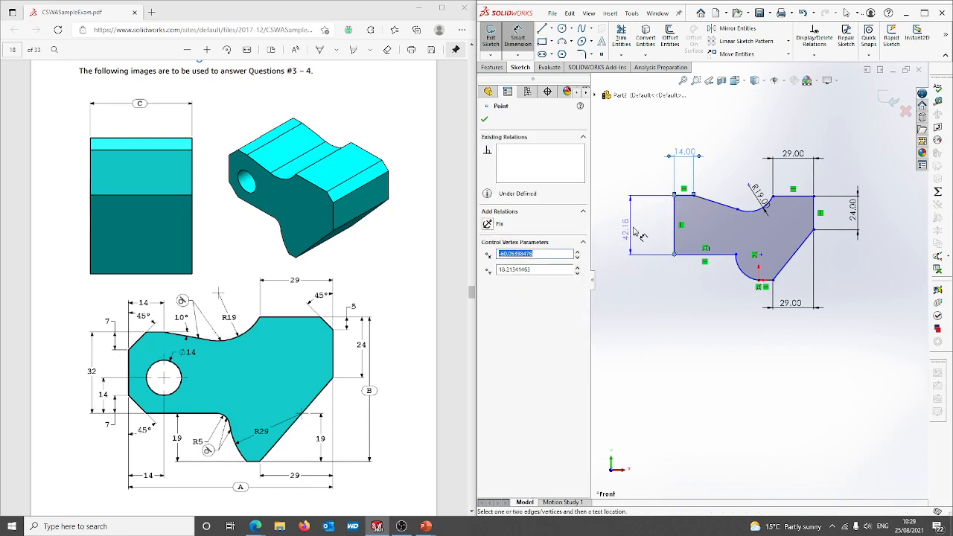
click(635, 226)
text(32)
key(Return)
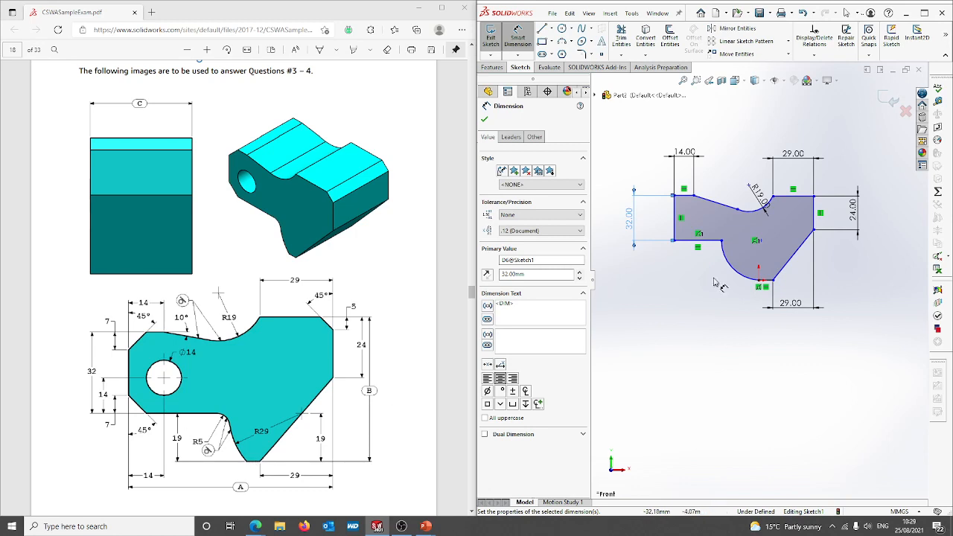
Dimension the vertical distance between the left arm's lower edge and the short bottom line at the origin as 19 mm
click(714, 241)
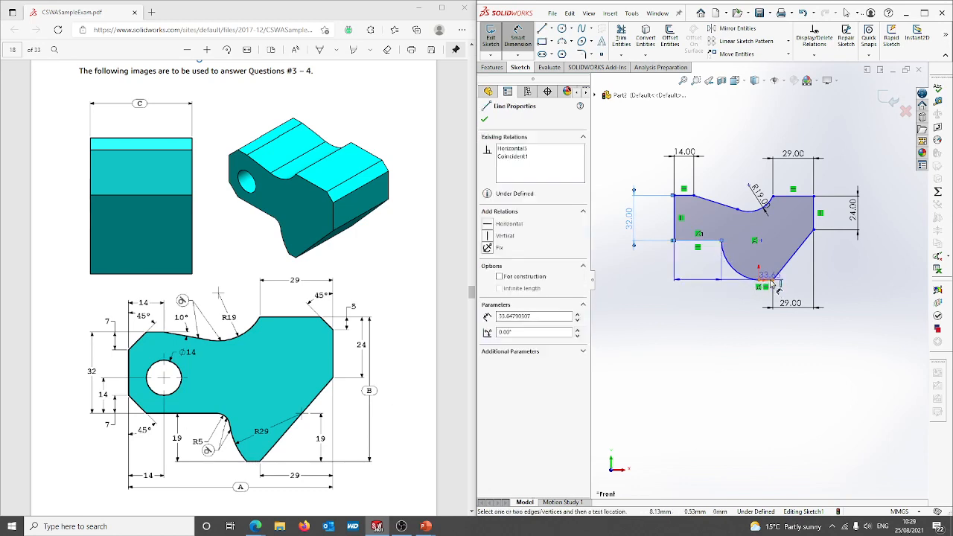
click(767, 281)
click(700, 270)
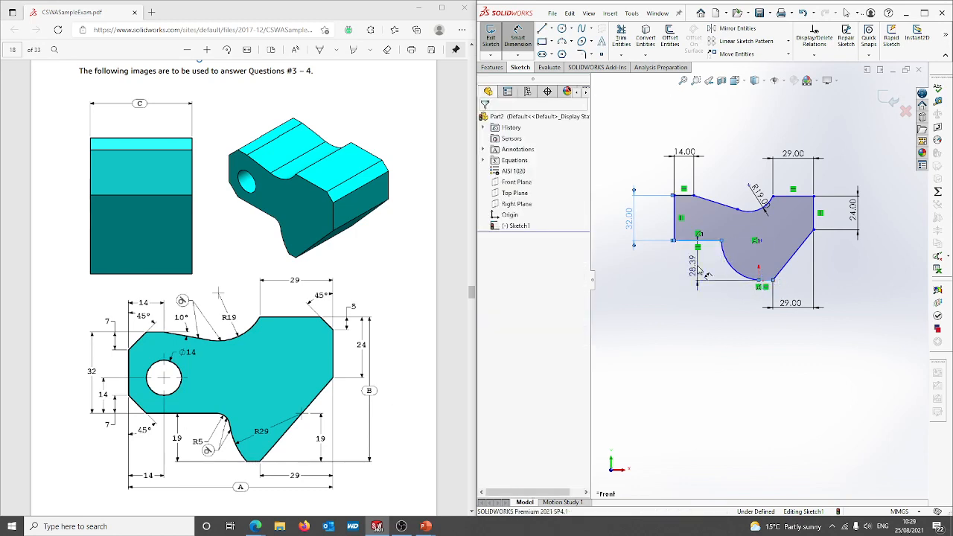
text(19)
key(Return)
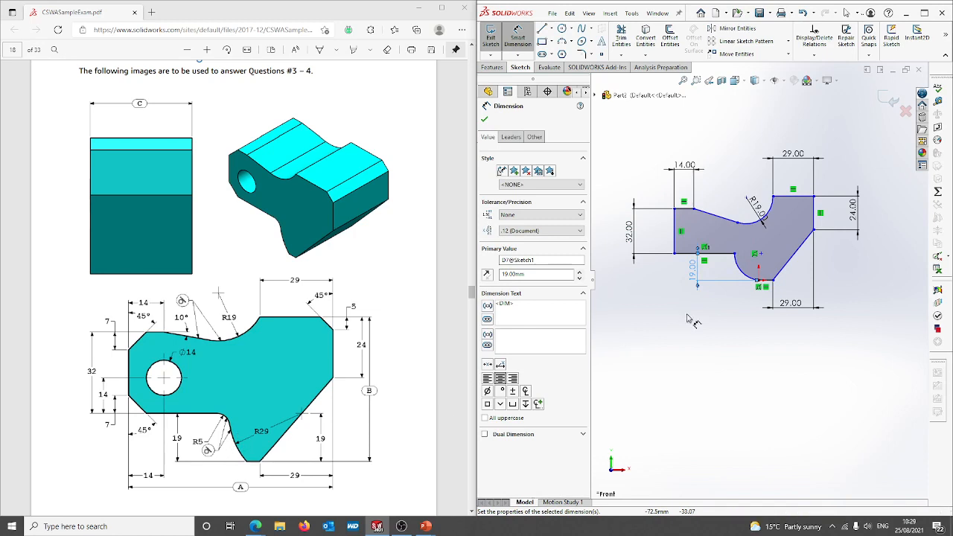
Dimension the radius of the lower arc ending at the origin as 29 mm
click(744, 272)
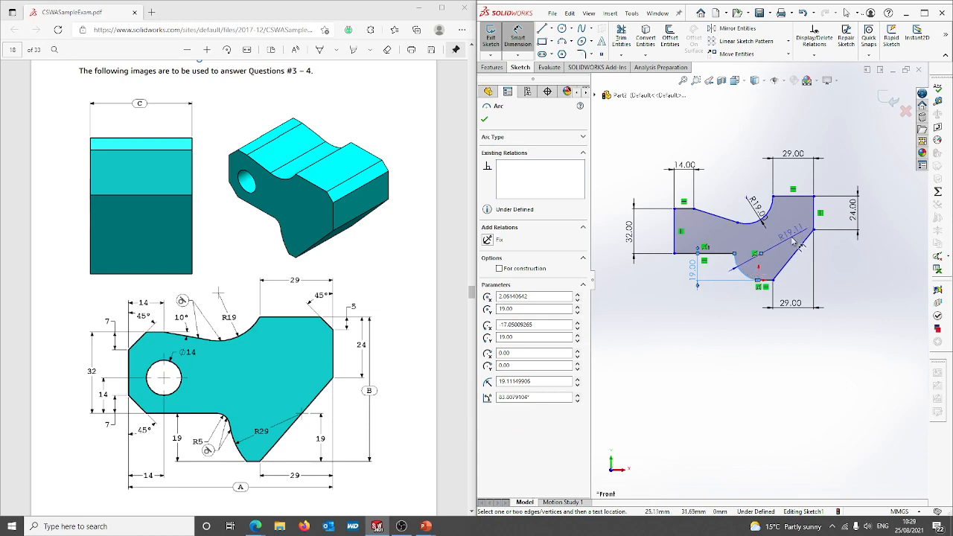
click(788, 238)
text(19)
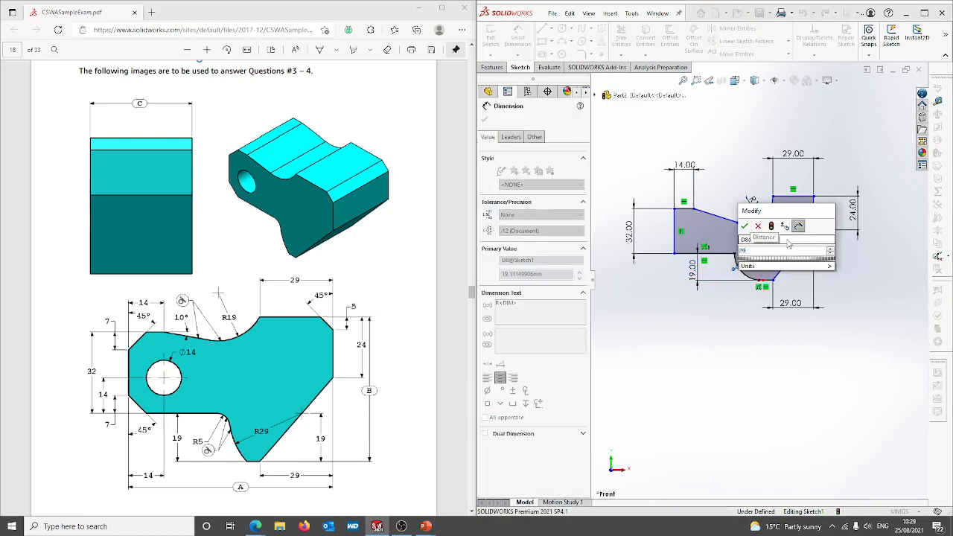
key(Return)
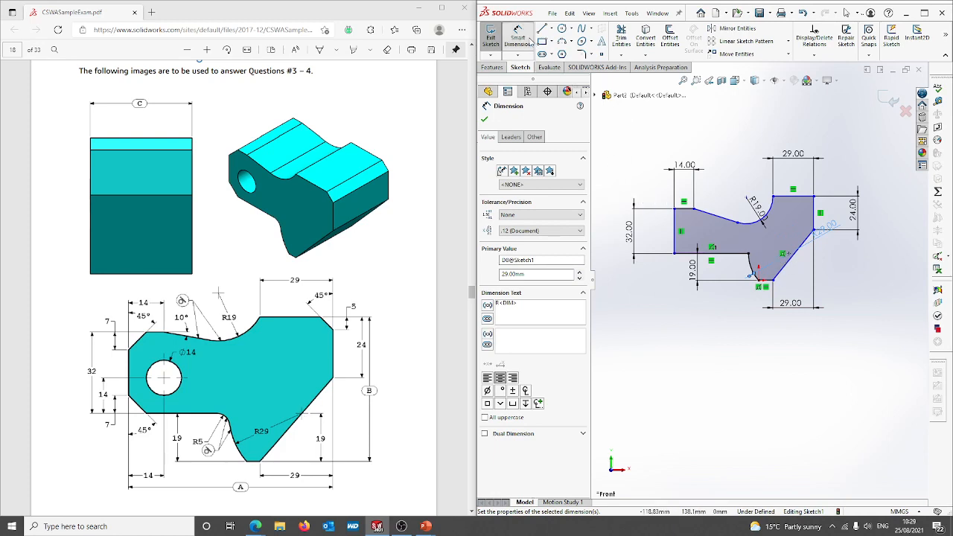
key(Escape)
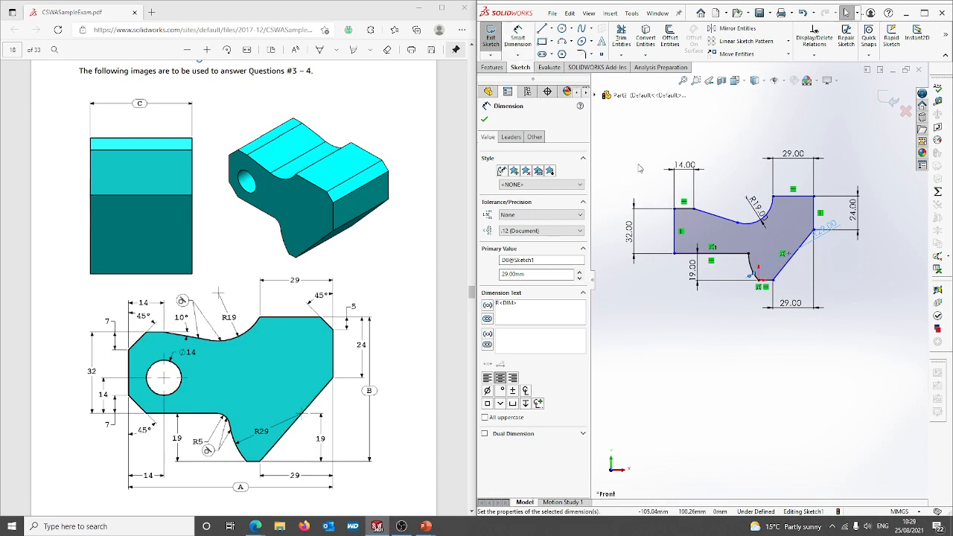
Make the centre point of the R29 arc coincident with the slanted line at the profile's lower right
click(788, 255)
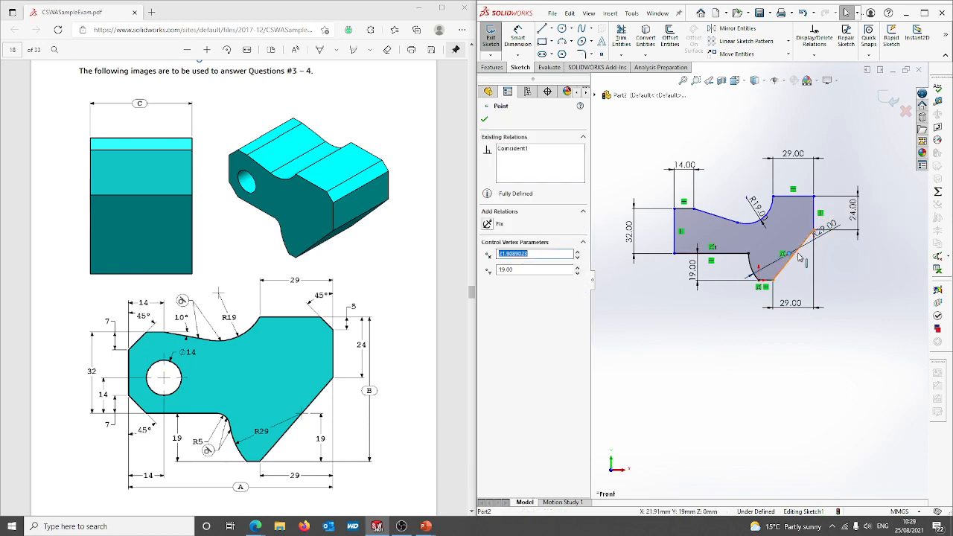
ctrl+click(799, 252)
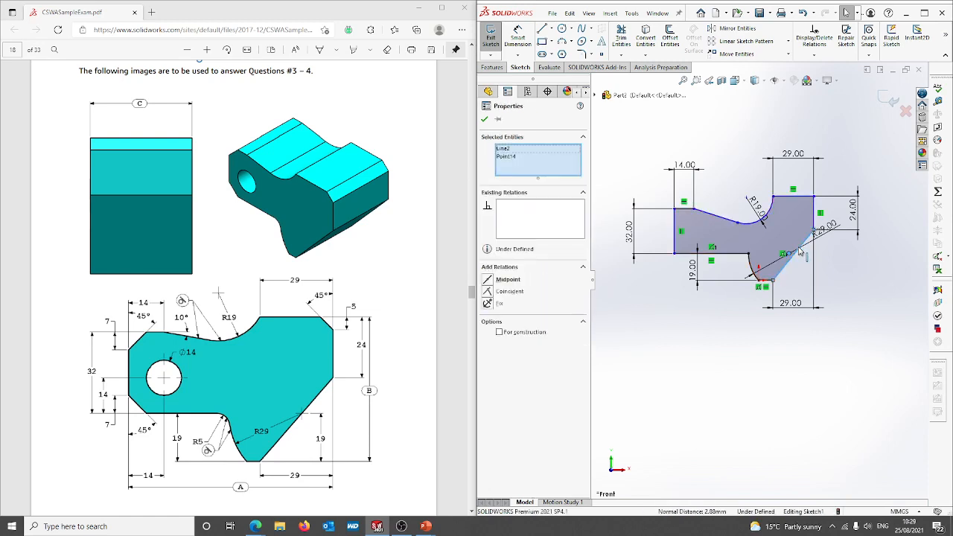
click(488, 292)
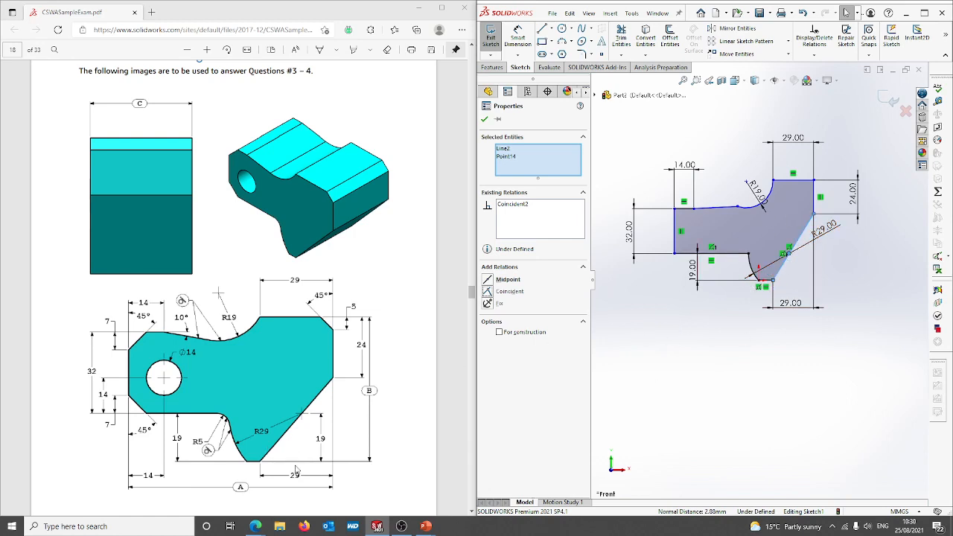
Dimension the overall width between the far left and far right vertical lines, linking it to global variable A
click(517, 38)
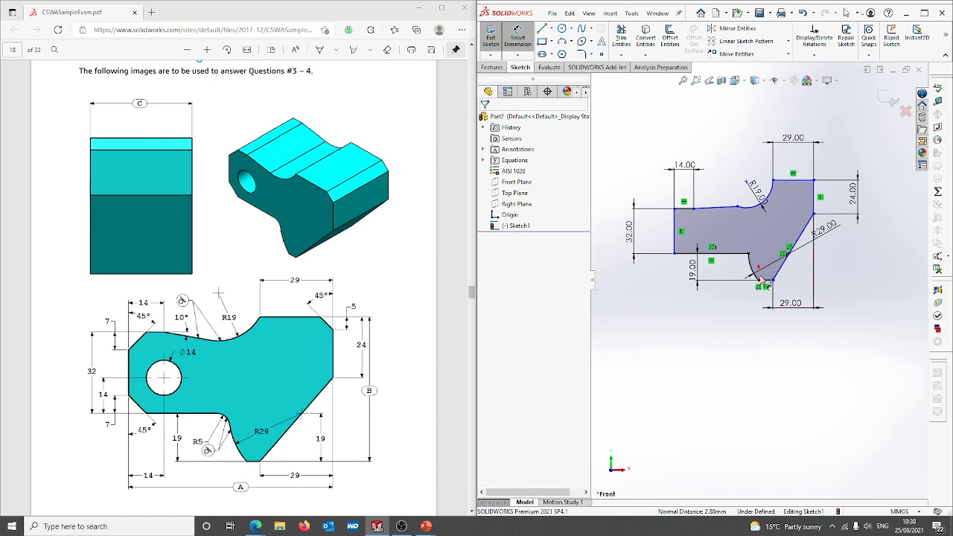
click(676, 237)
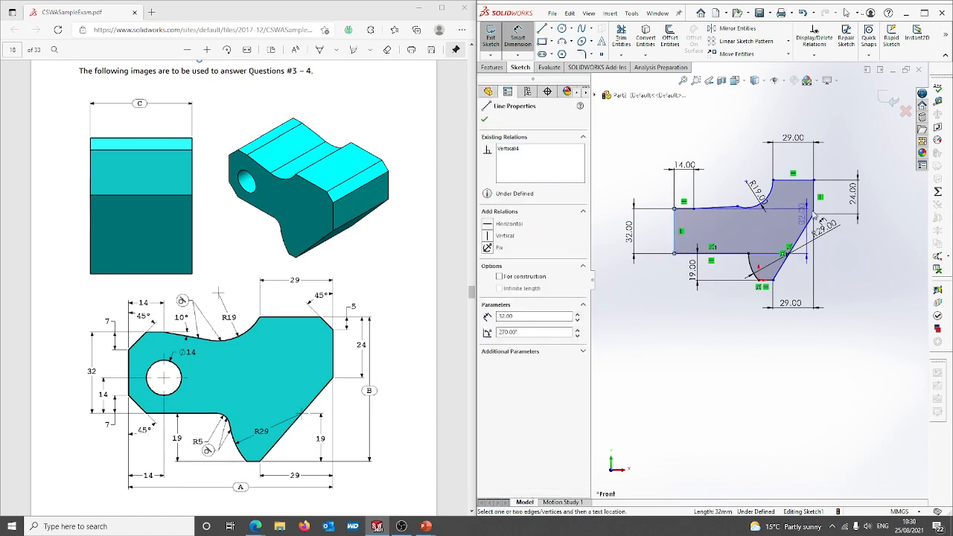
click(814, 205)
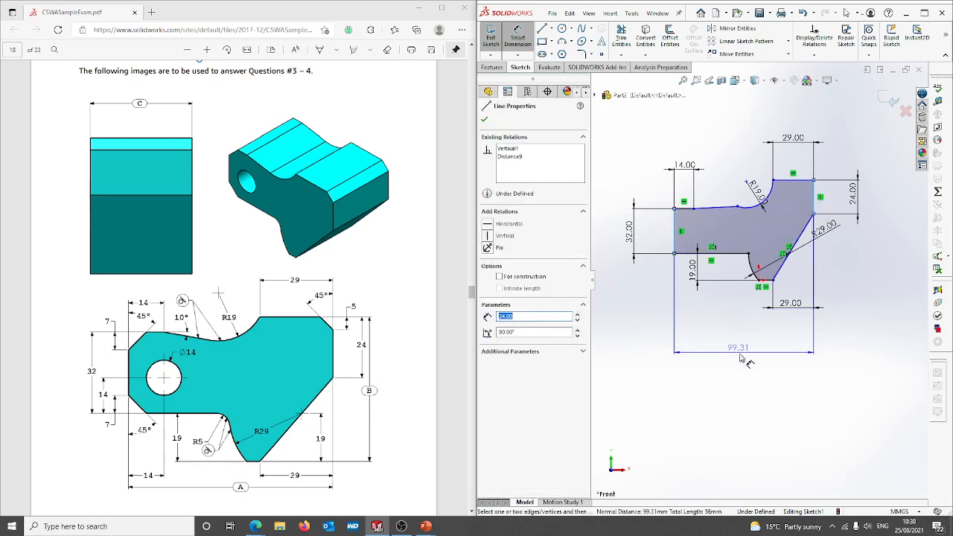
click(742, 354)
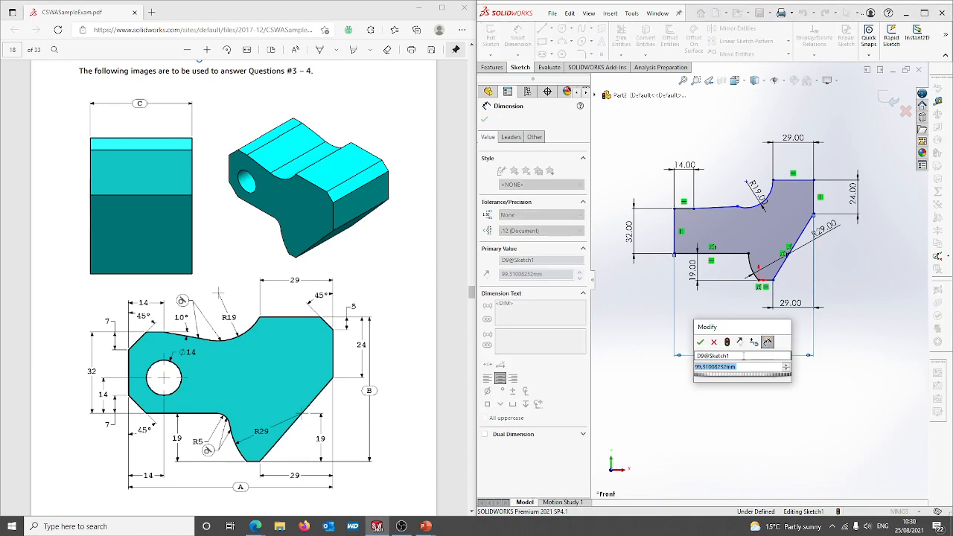
text(=)
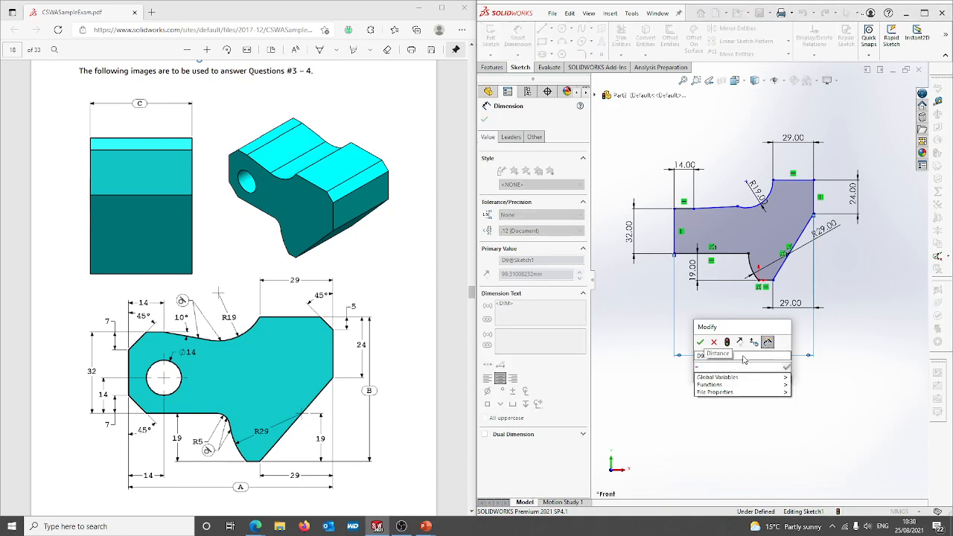
mouse_move(741, 380)
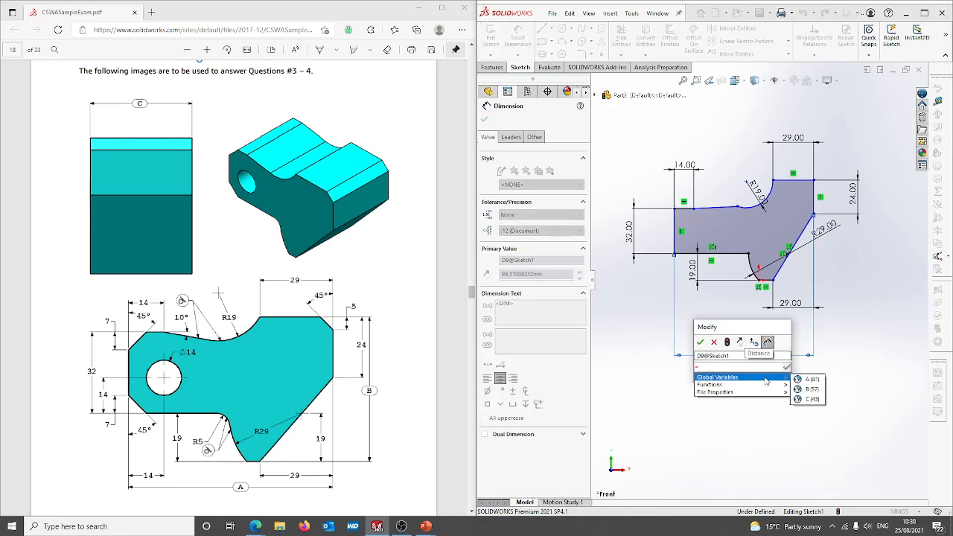
click(811, 379)
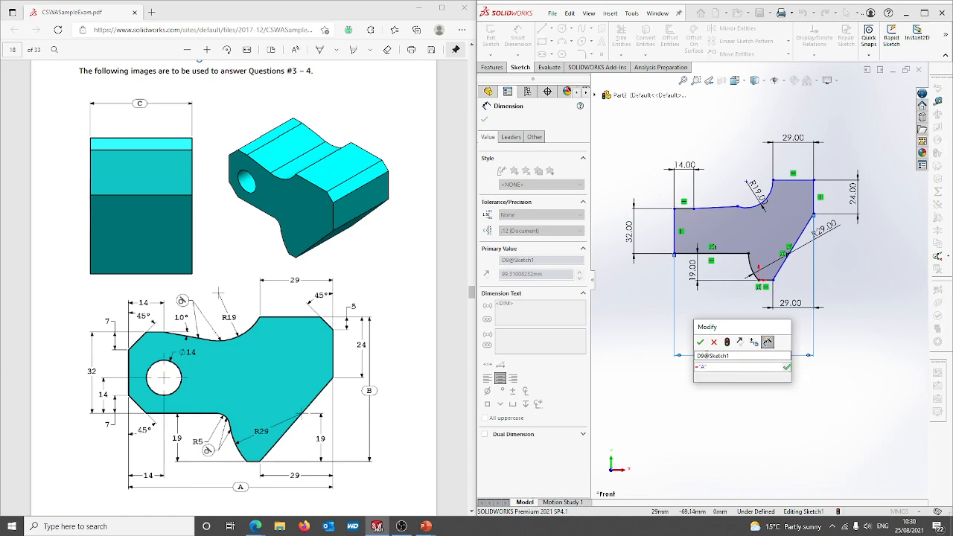
click(701, 342)
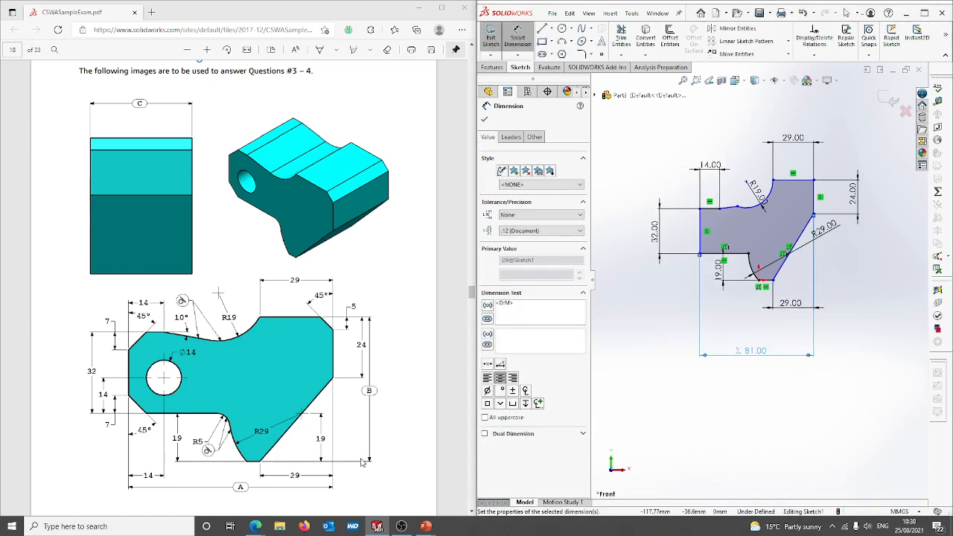
Dimension the overall height between the top horizontal line and the short bottom line at the origin, linking it to global variable B
click(792, 180)
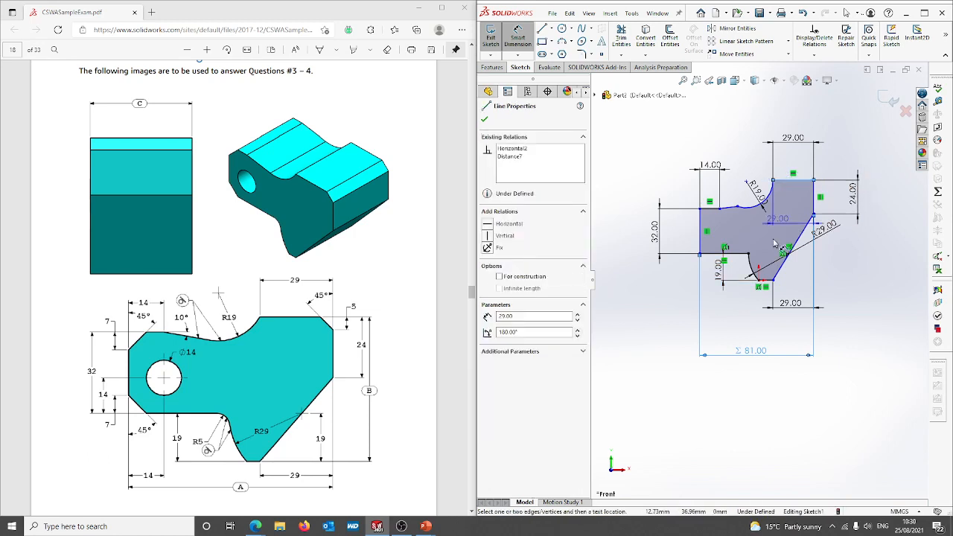
click(767, 280)
click(892, 255)
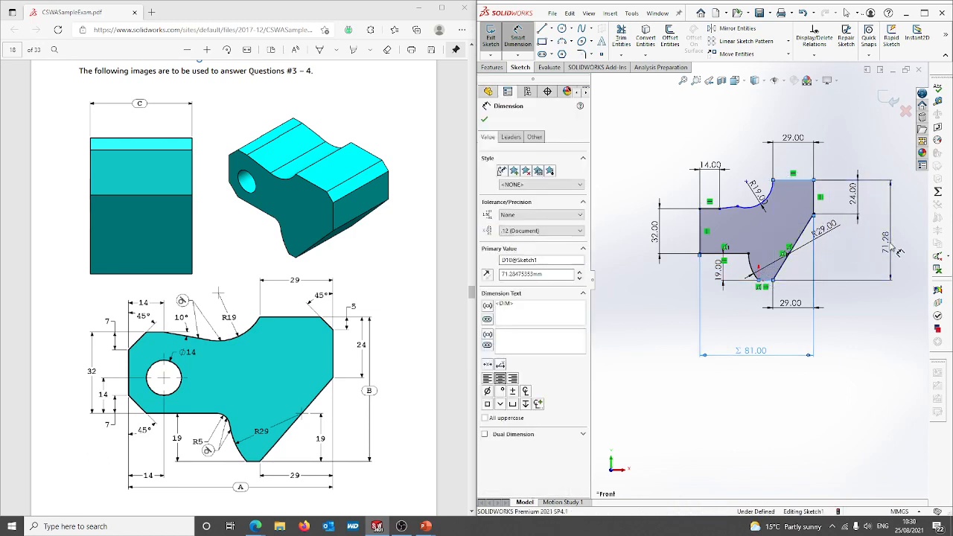
text(=)
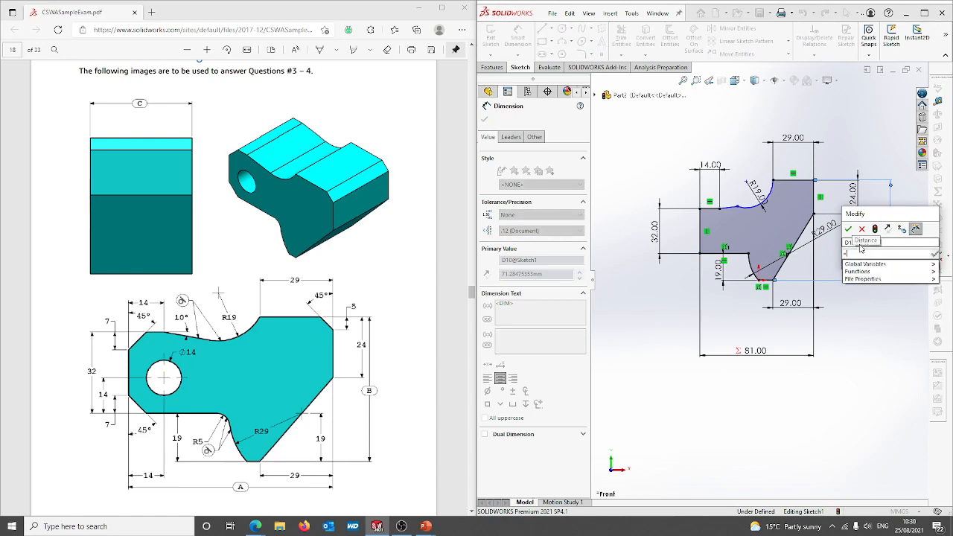
text(1B")
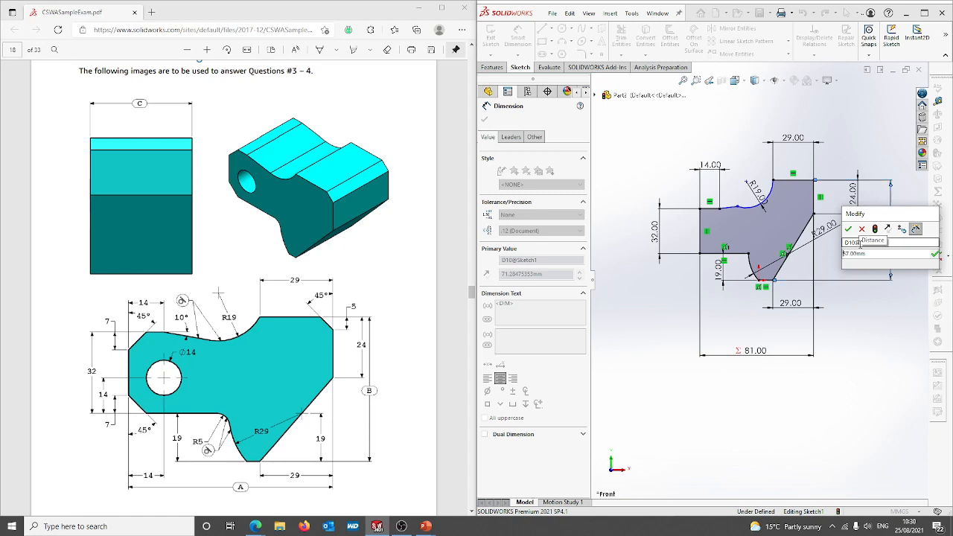
key(Return)
click(848, 229)
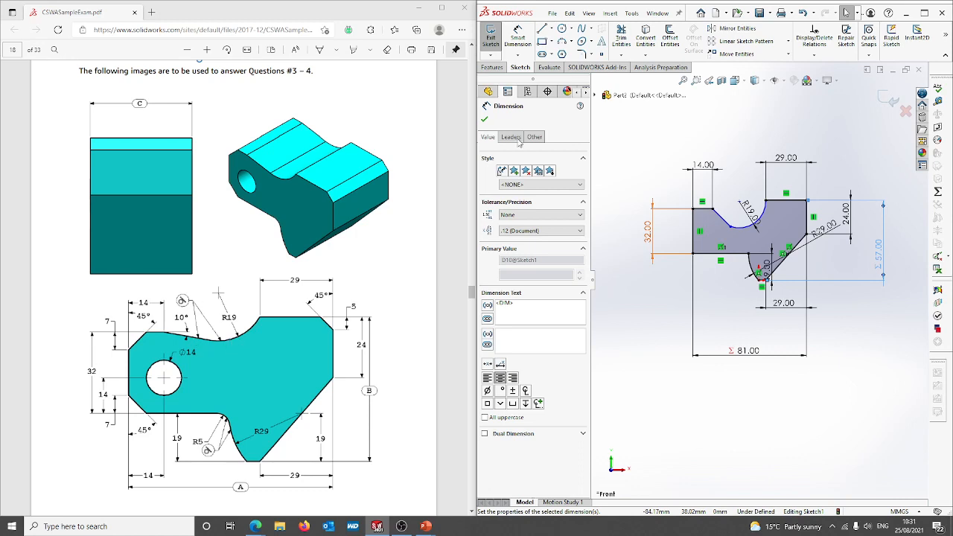
Make the upper sloping line tangent to the R19 arc and move their shared endpoint to give the line a shallower slope
click(726, 223)
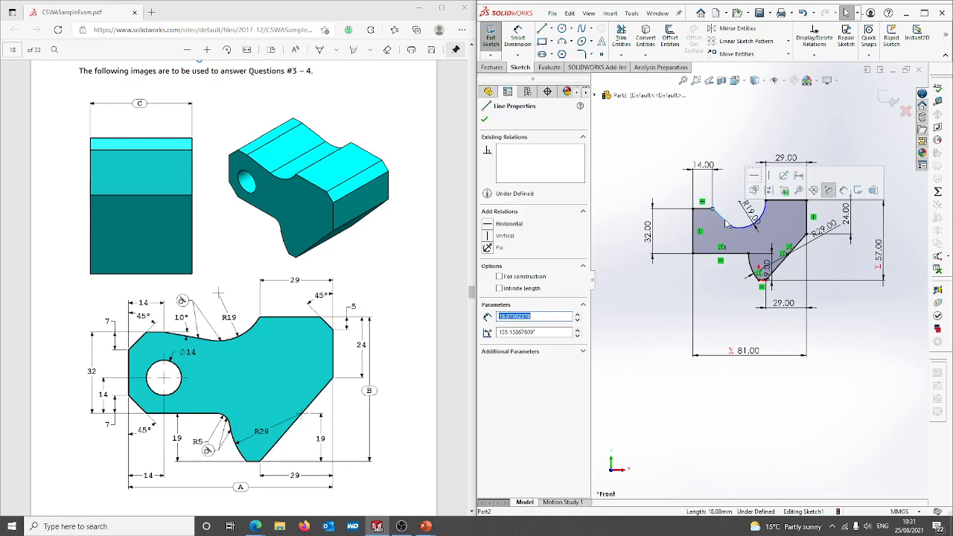
ctrl+click(739, 227)
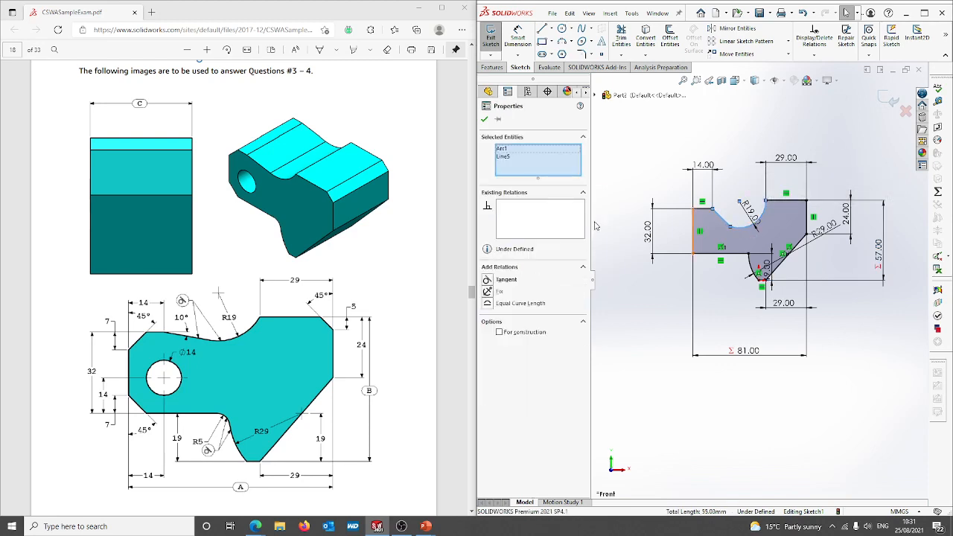
click(489, 282)
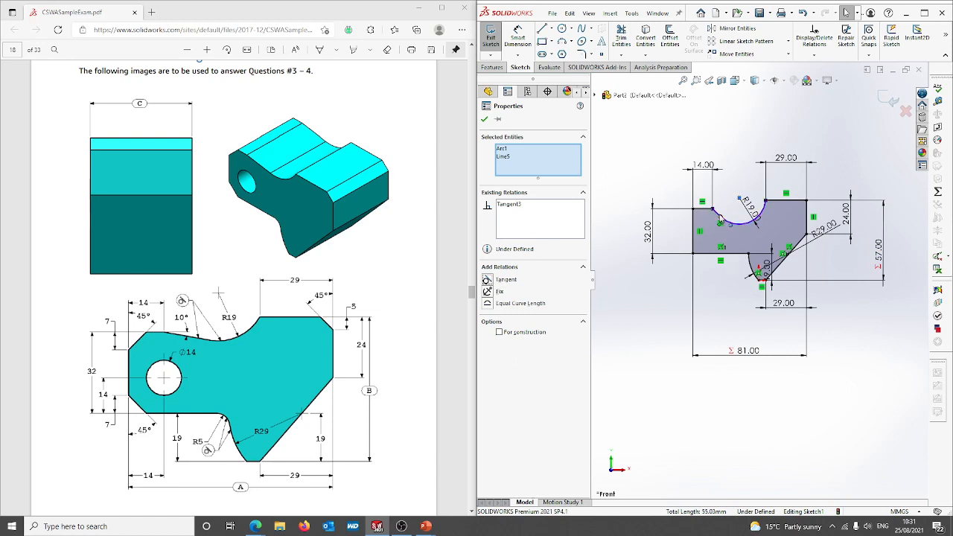
key(Escape)
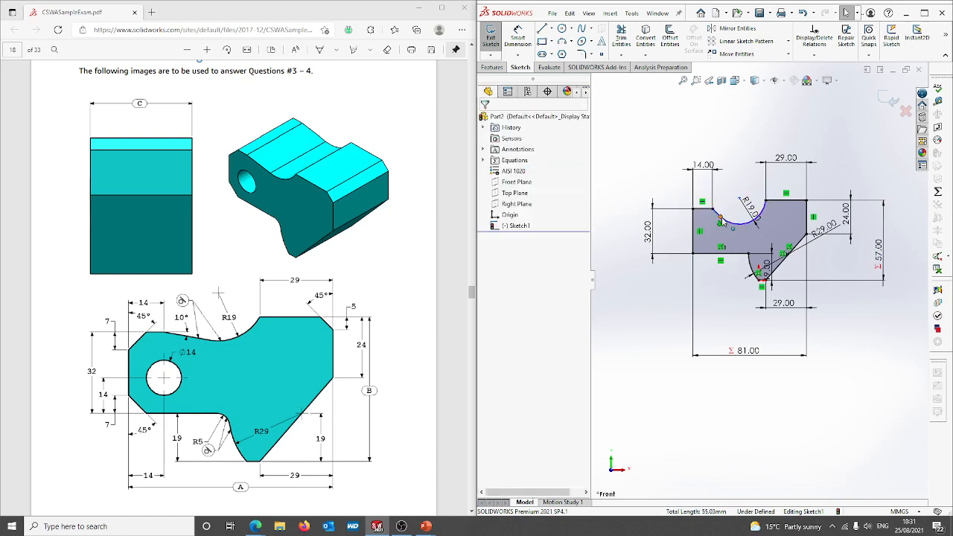
drag(721, 220, 737, 228)
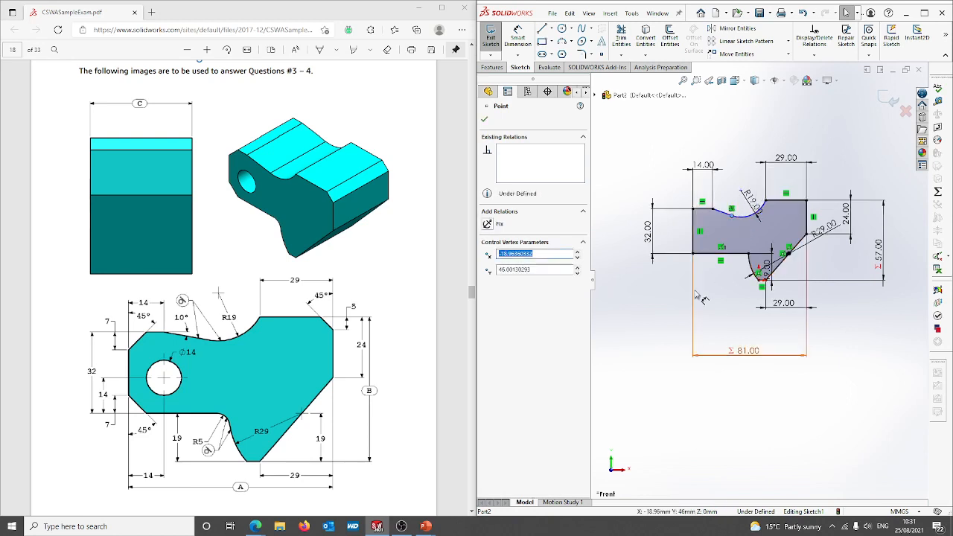
click(657, 284)
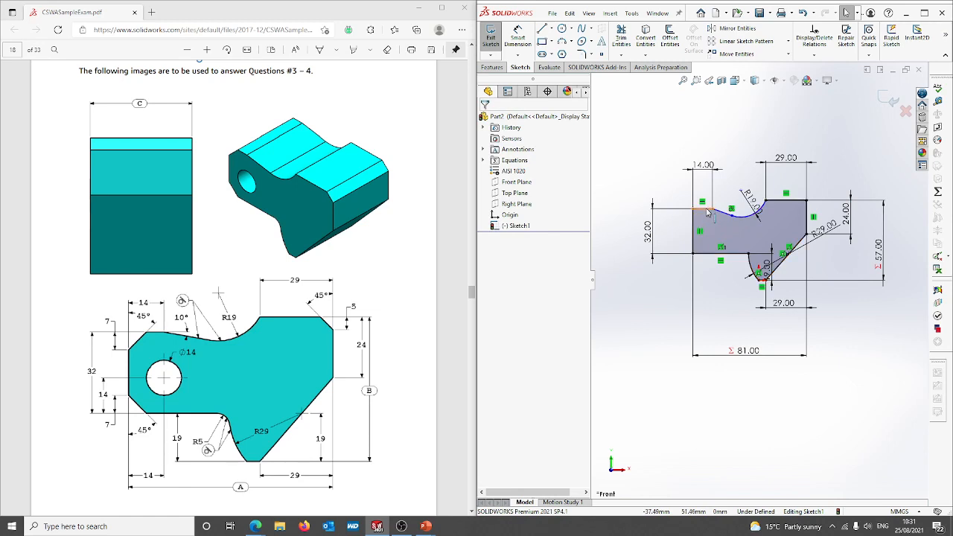
Dimension the angle between the short upper-left horizontal line and the sloping line as 10 degrees
click(527, 38)
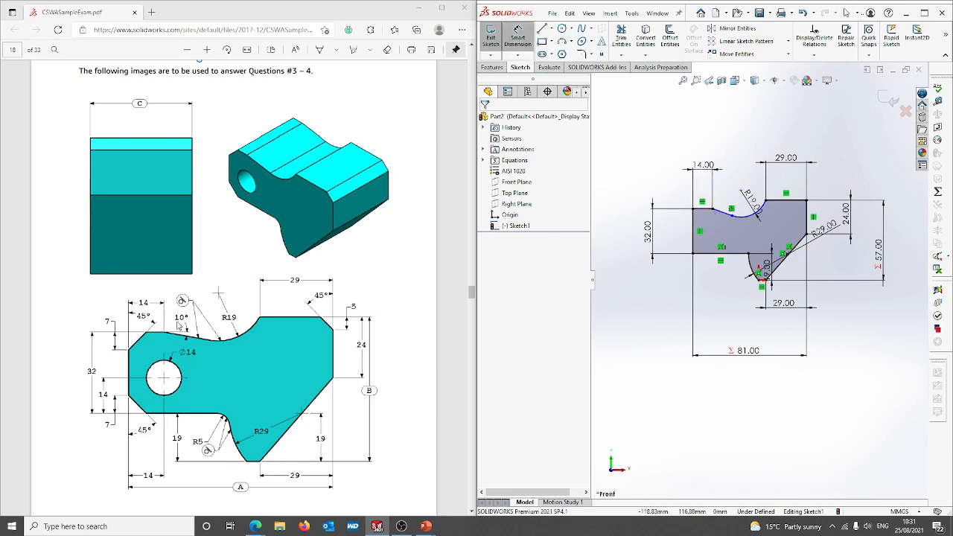
click(714, 211)
click(720, 213)
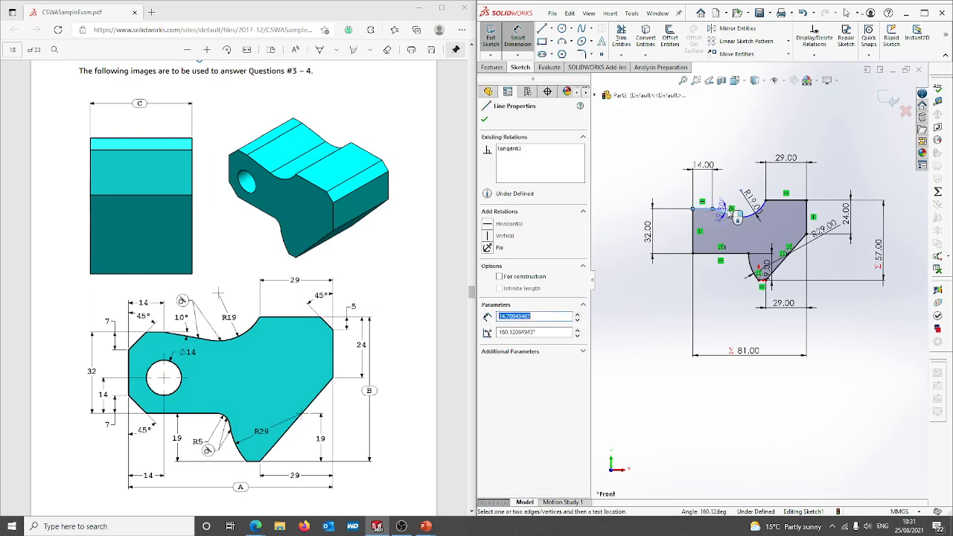
click(724, 210)
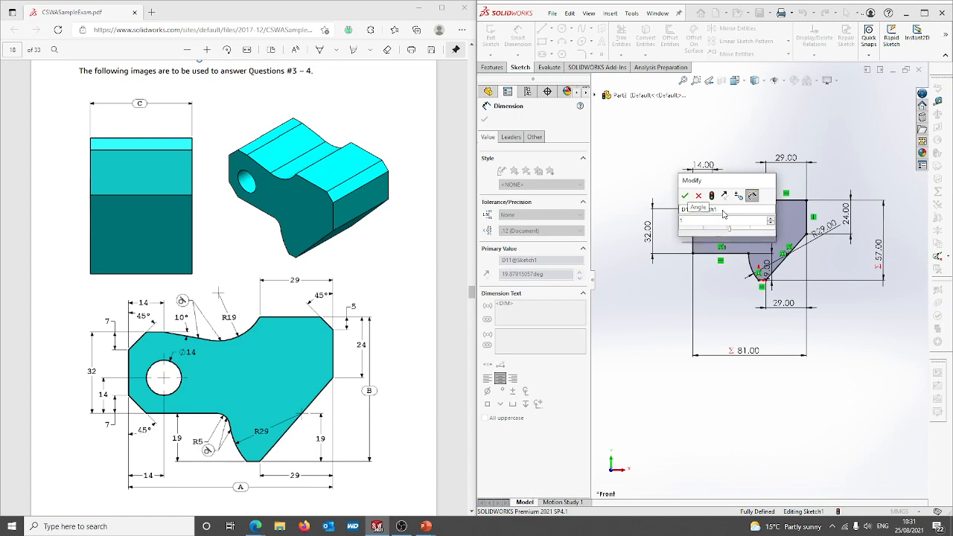
key(Escape)
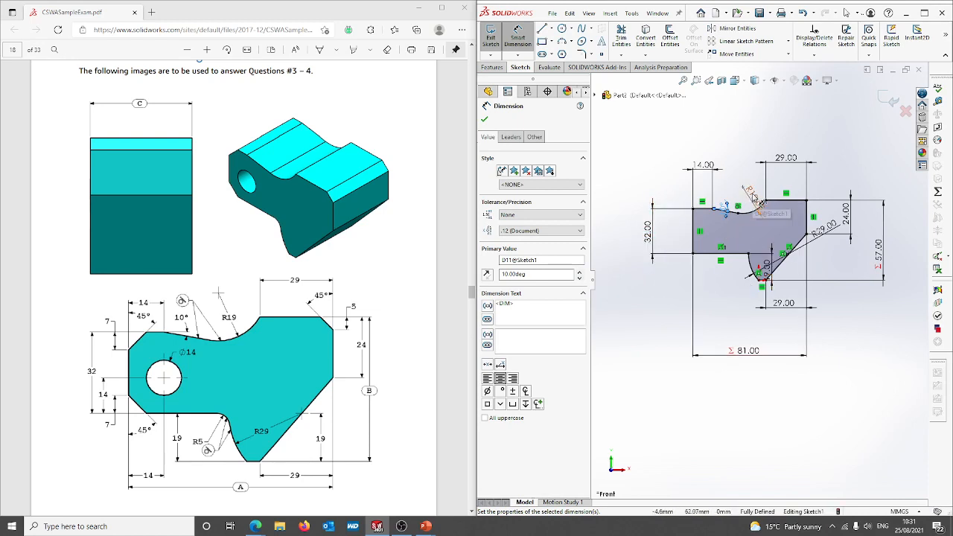
Reposition the R19 radius dimension and the 19 mm vertical dimension so they are easier to read
mouse_move(758, 204)
mouse_down()
mouse_move(754, 186)
mouse_move(765, 216)
mouse_up()
drag(741, 181, 753, 196)
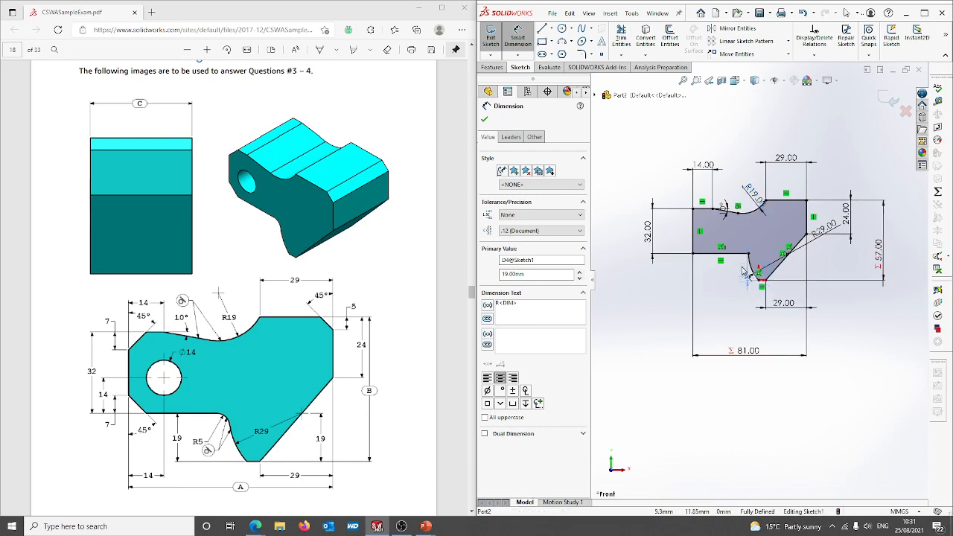
click(732, 269)
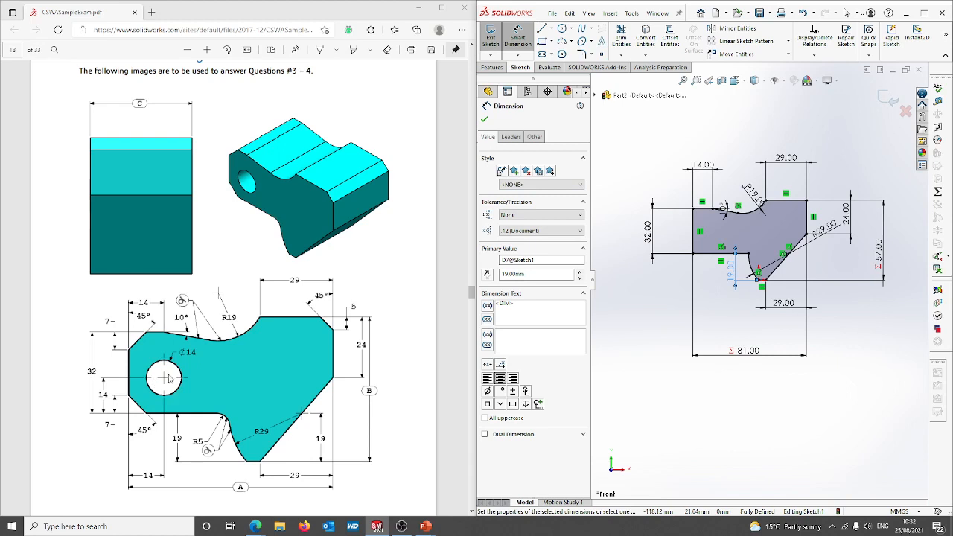
Sketch a 14 mm diameter circle for the hole inside the profile's left arm
click(520, 39)
click(563, 29)
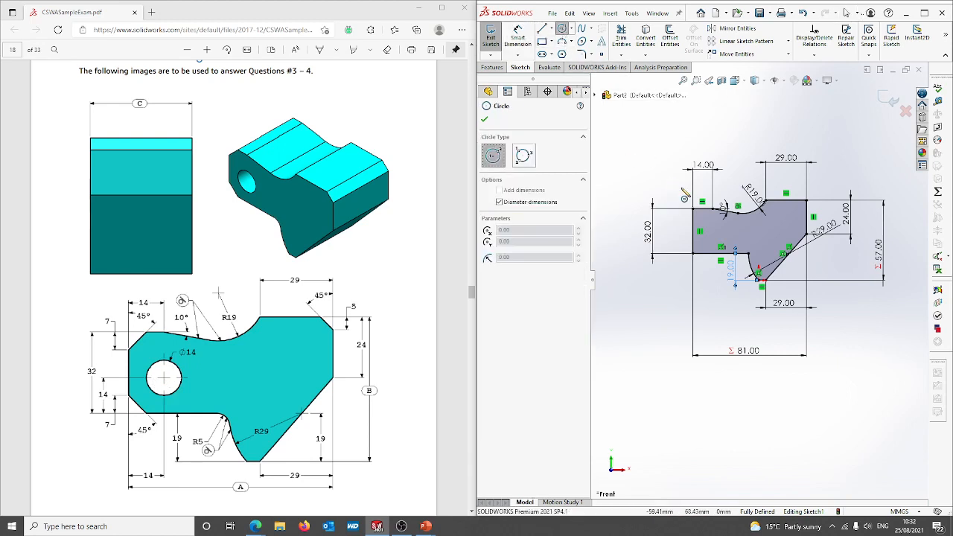
scroll(719, 237, down, 4)
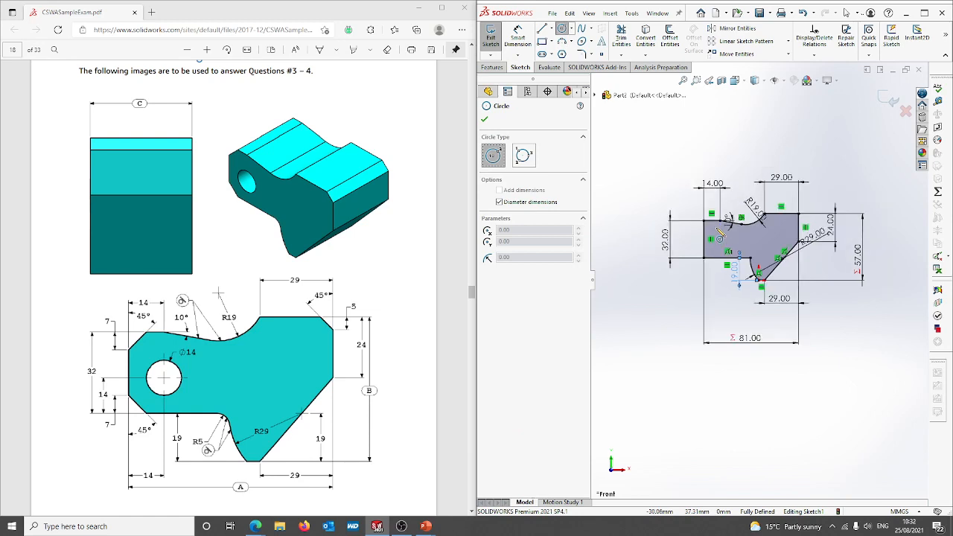
scroll(746, 256, down, 1)
click(741, 255)
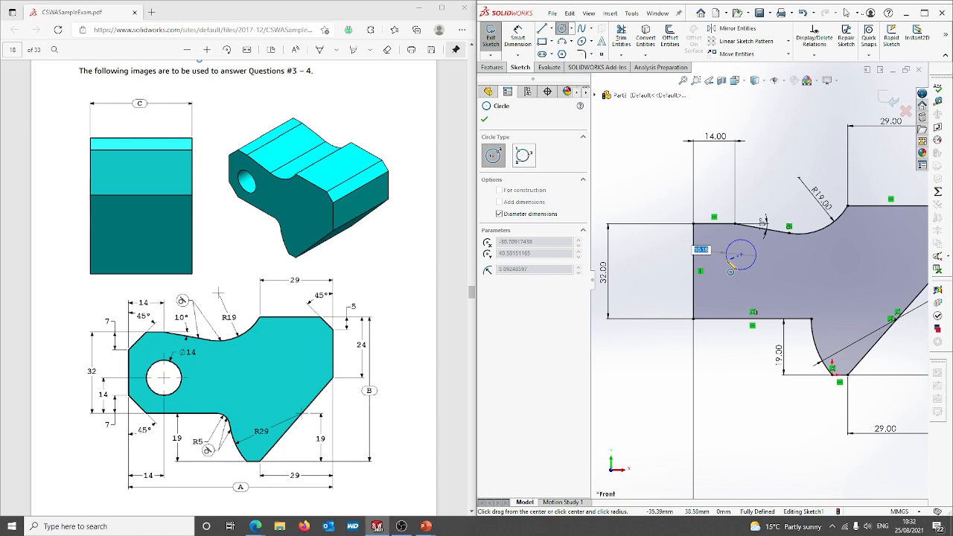
text(14)
key(Return)
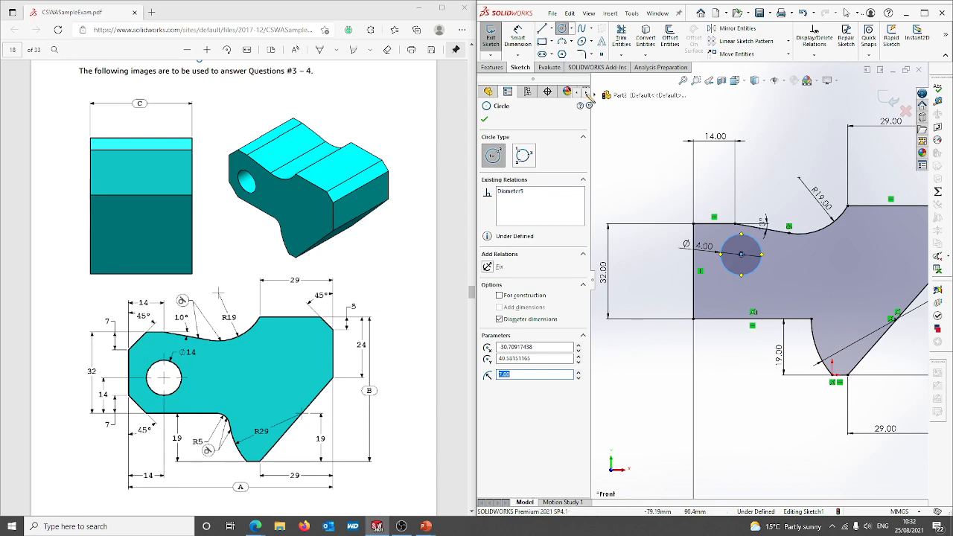
Dimension the hole's centre 14 mm above the left arm's lower horizontal edge
click(518, 35)
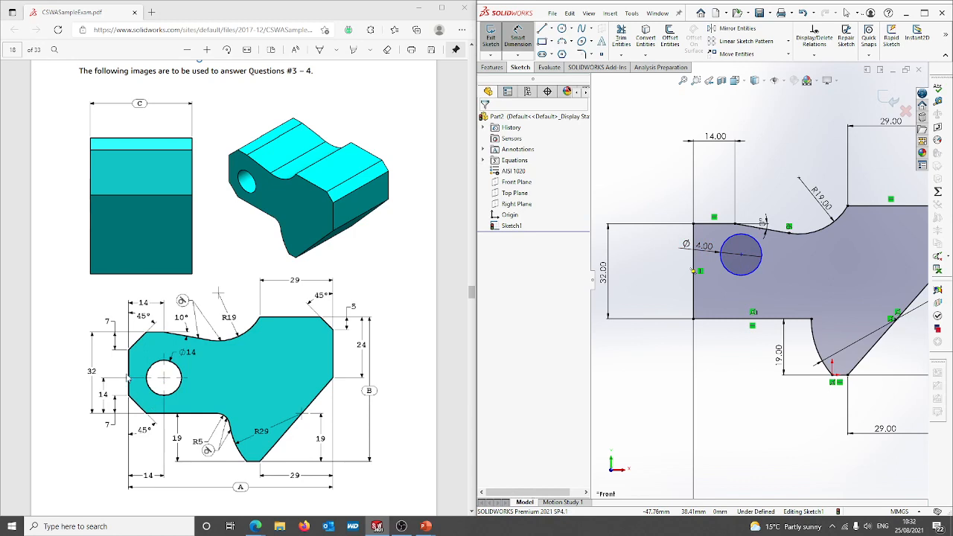
click(741, 255)
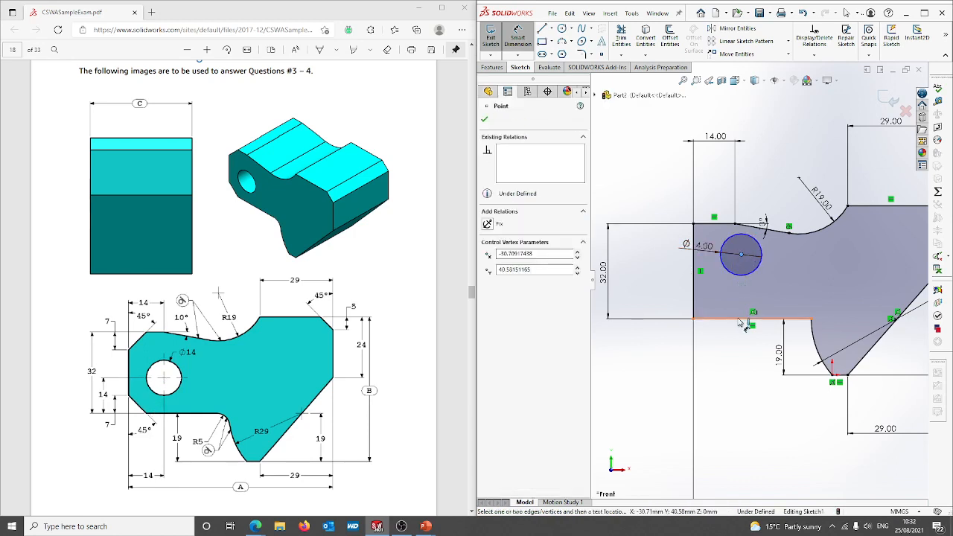
click(733, 319)
click(658, 298)
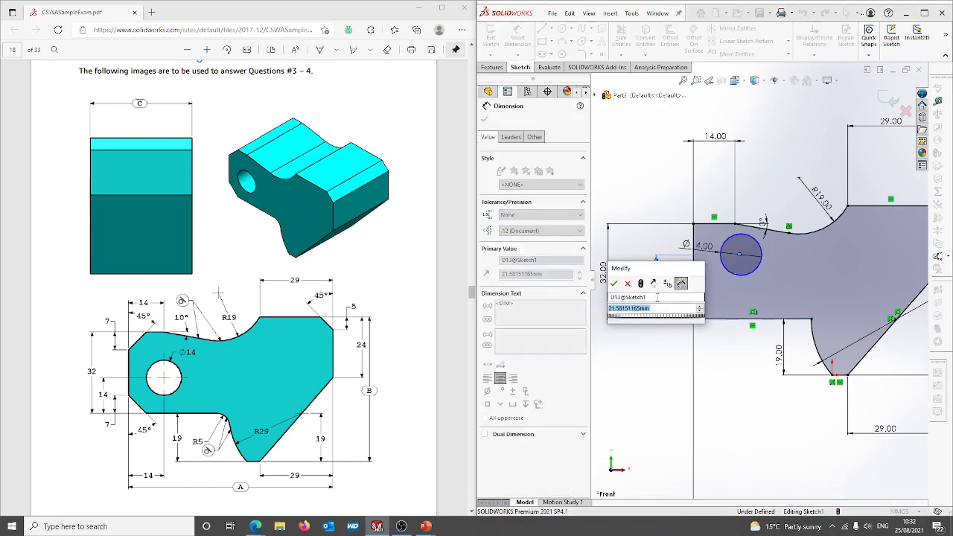
text(14)
key(Return)
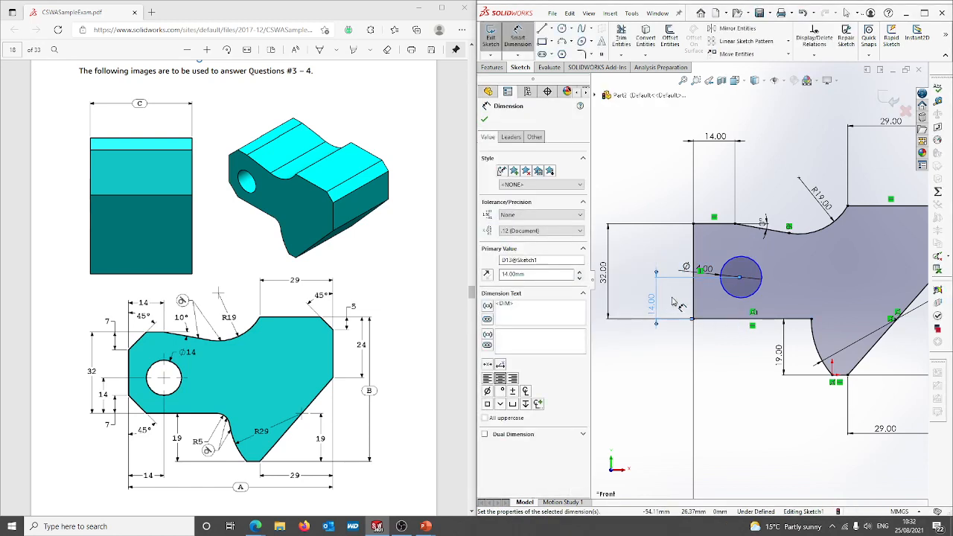
Dimension the hole's centre 14 mm horizontally from the profile's left vertical edge and finish dimensioning
click(742, 279)
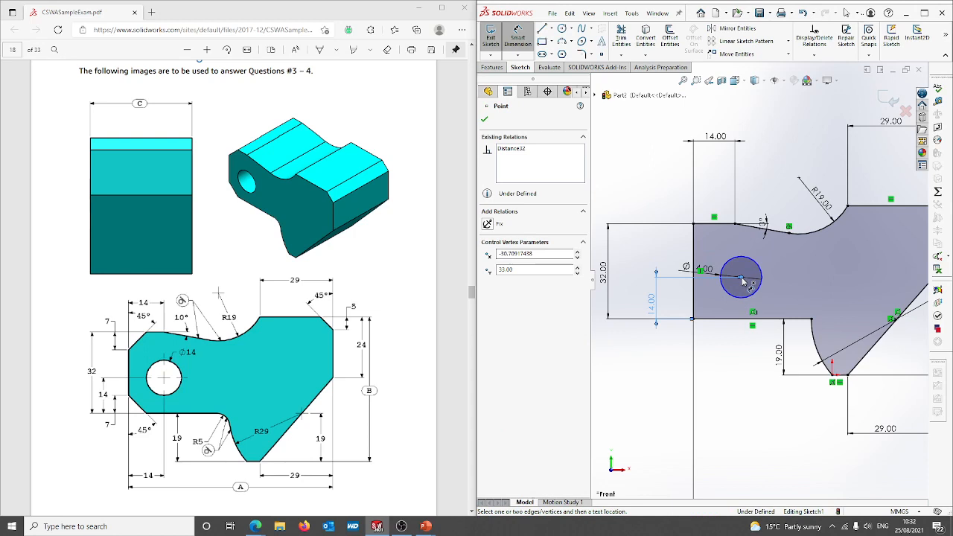
click(694, 289)
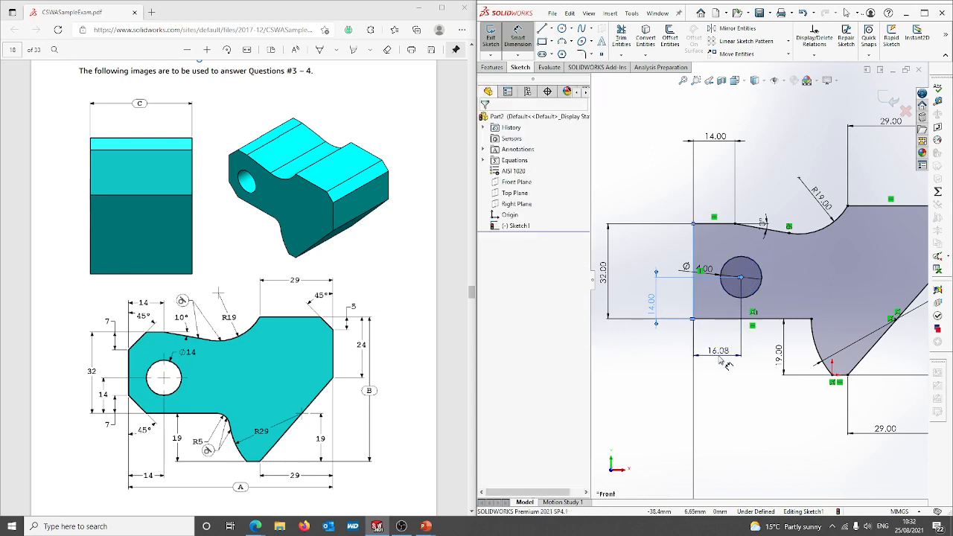
click(720, 356)
text(4)
key(Return)
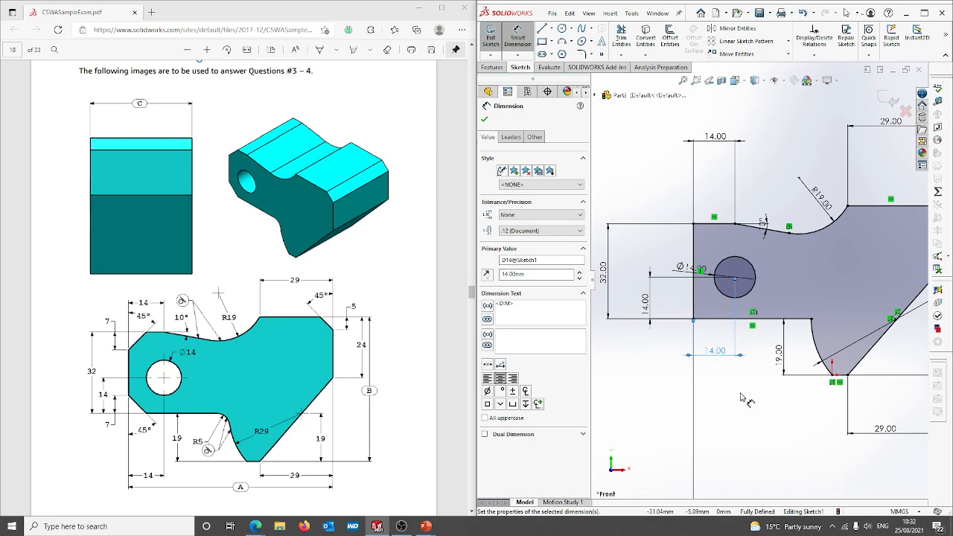
click(518, 36)
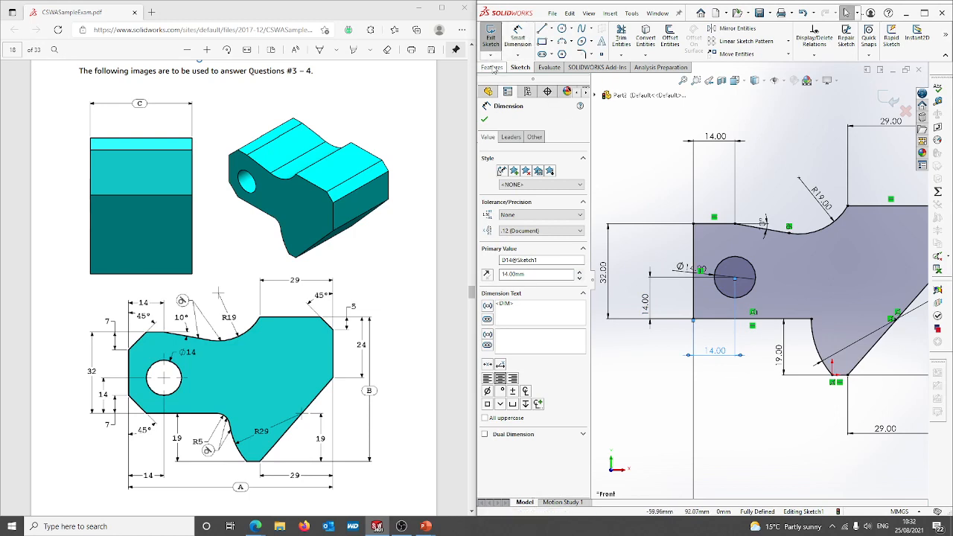
Extrude the profile as a Mid Plane boss with its depth linked to global variable C
click(492, 67)
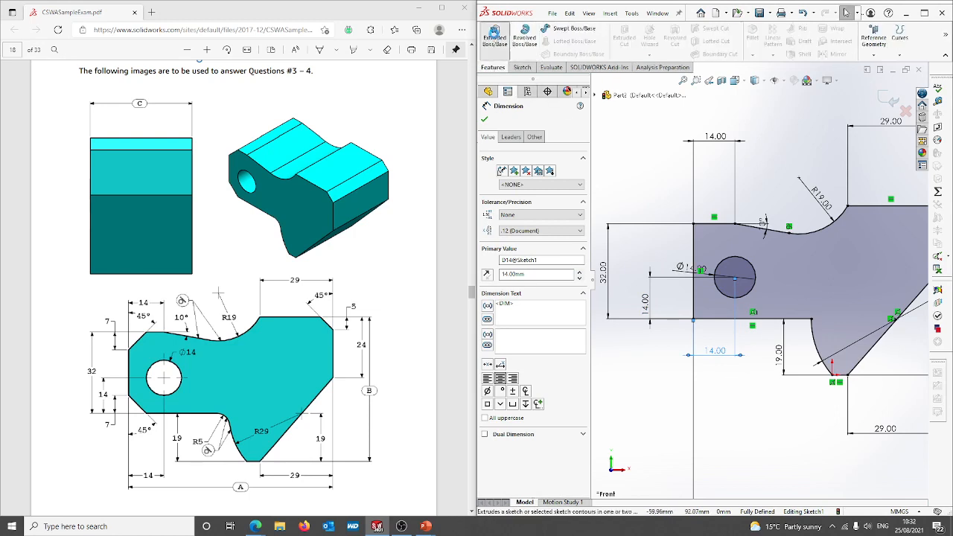
click(492, 34)
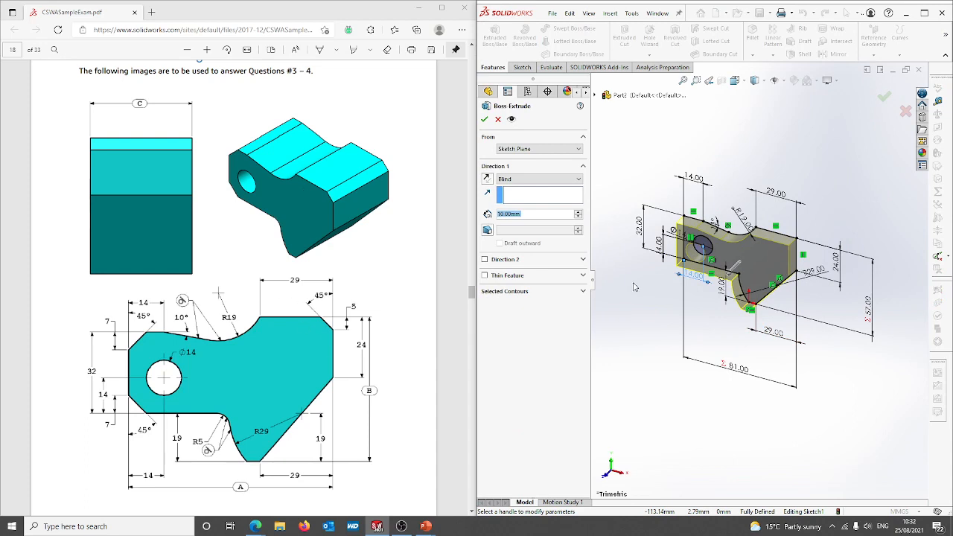
click(539, 181)
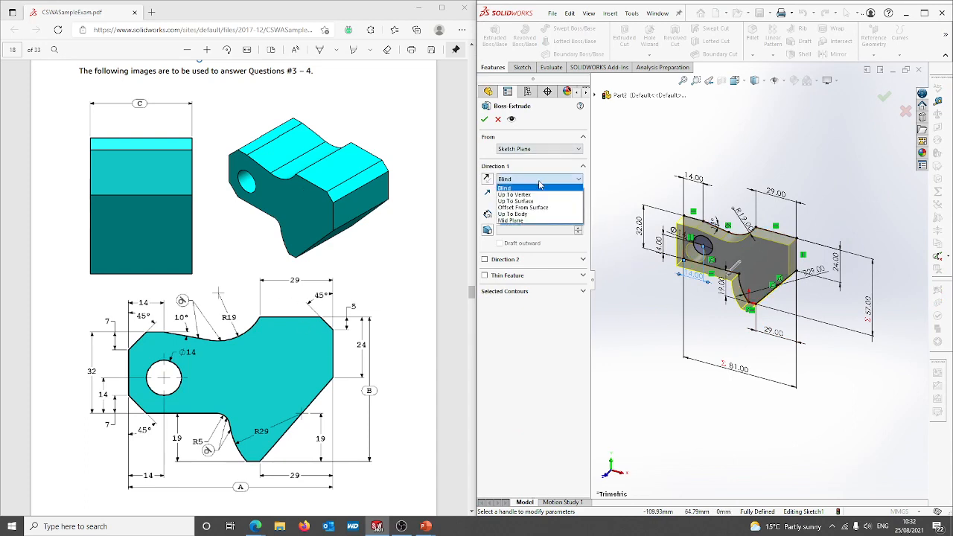
click(512, 220)
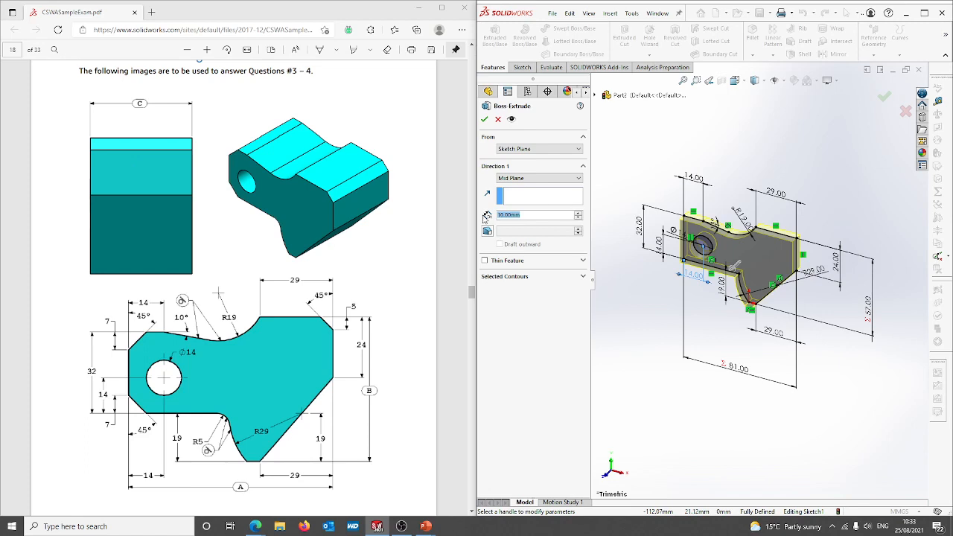
text(=)
mouse_move(531, 226)
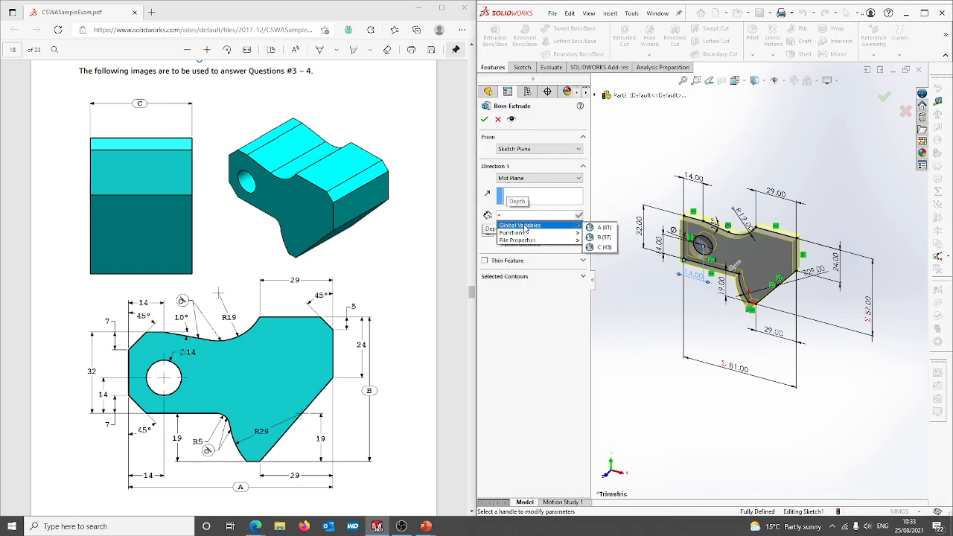
click(603, 246)
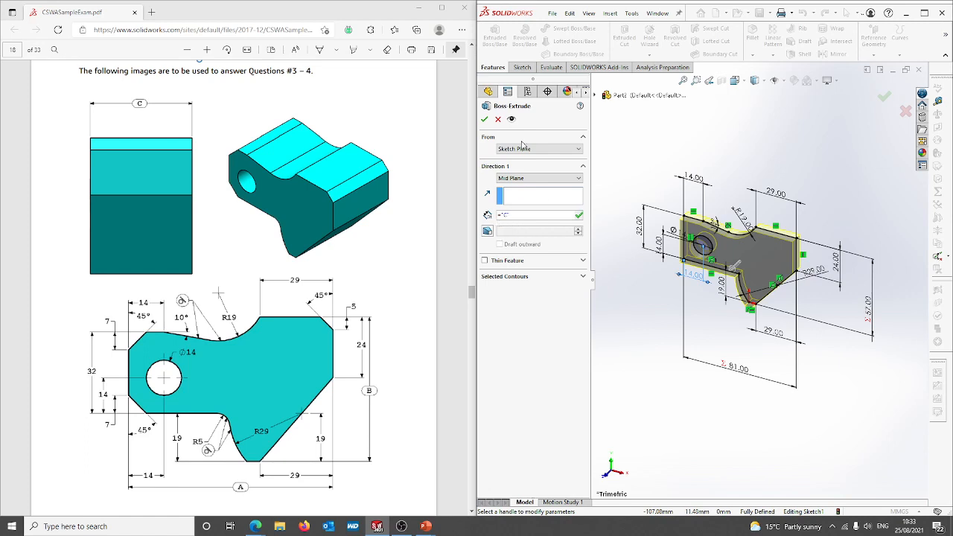
click(484, 119)
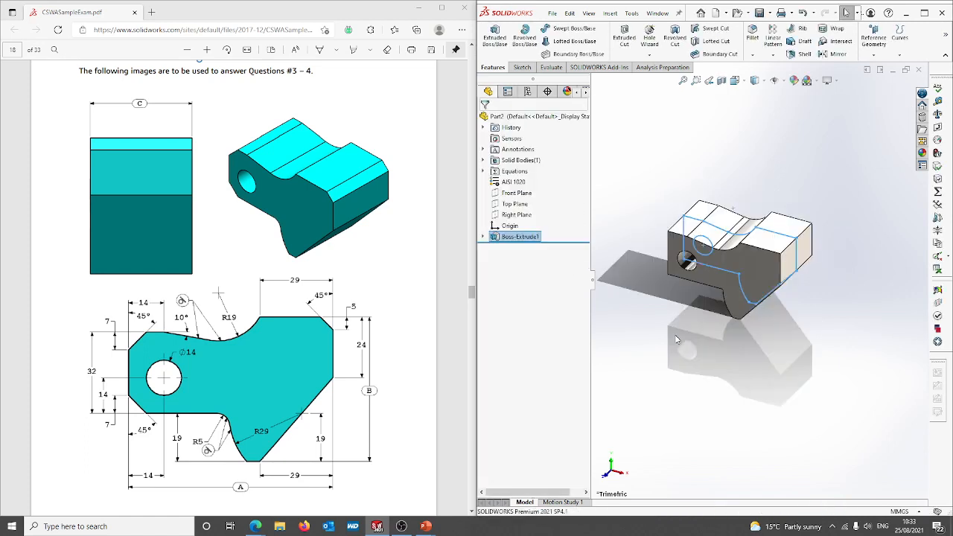
click(739, 368)
Fillet the inner edge where the arm's underside meets the curved R29 face with a 5 mm radius
middle_drag(757, 339, 761, 331)
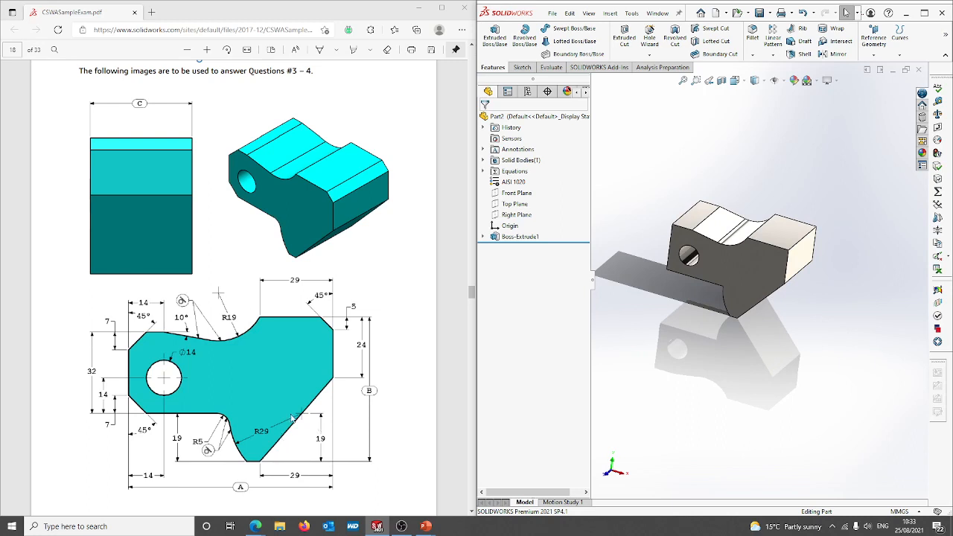
click(752, 55)
click(765, 68)
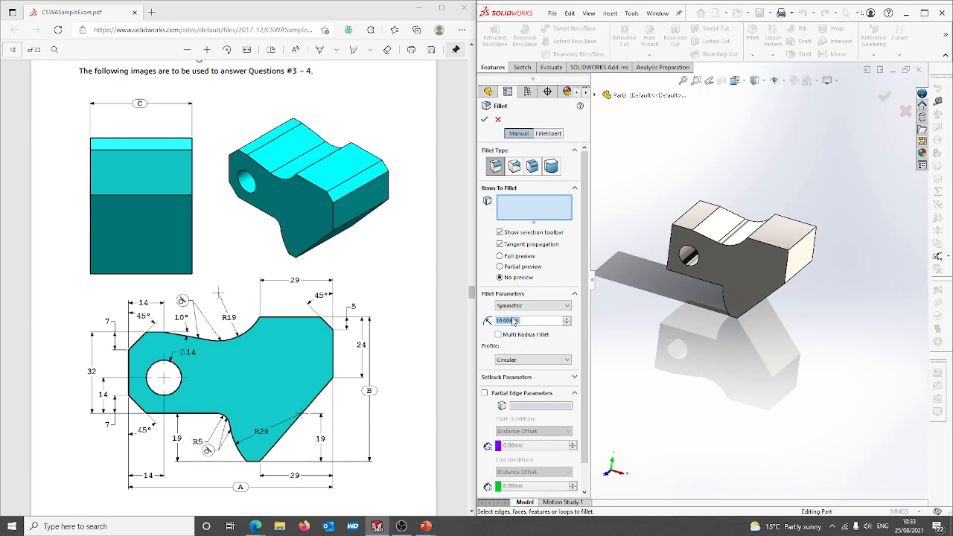
text(5)
key(Return)
middle_drag(669, 357, 743, 314)
click(737, 274)
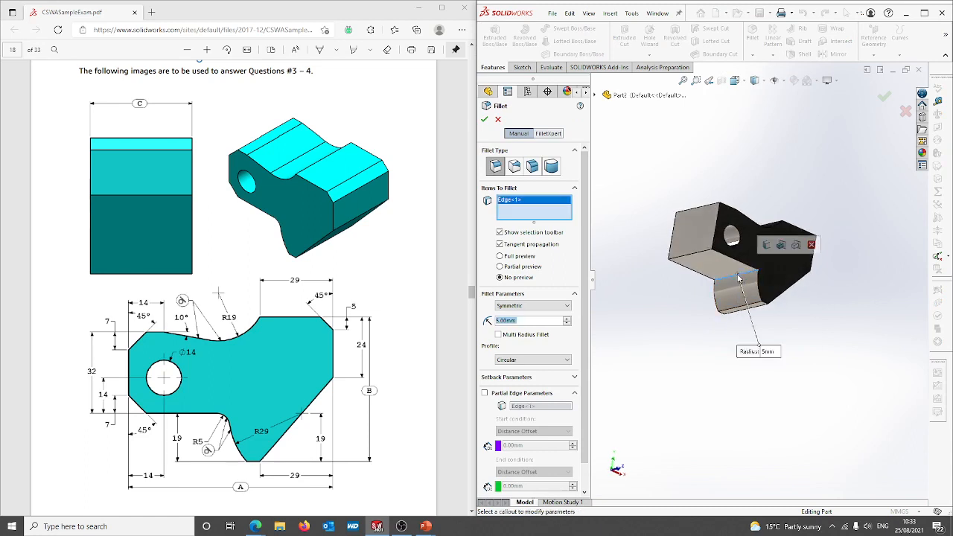
click(484, 119)
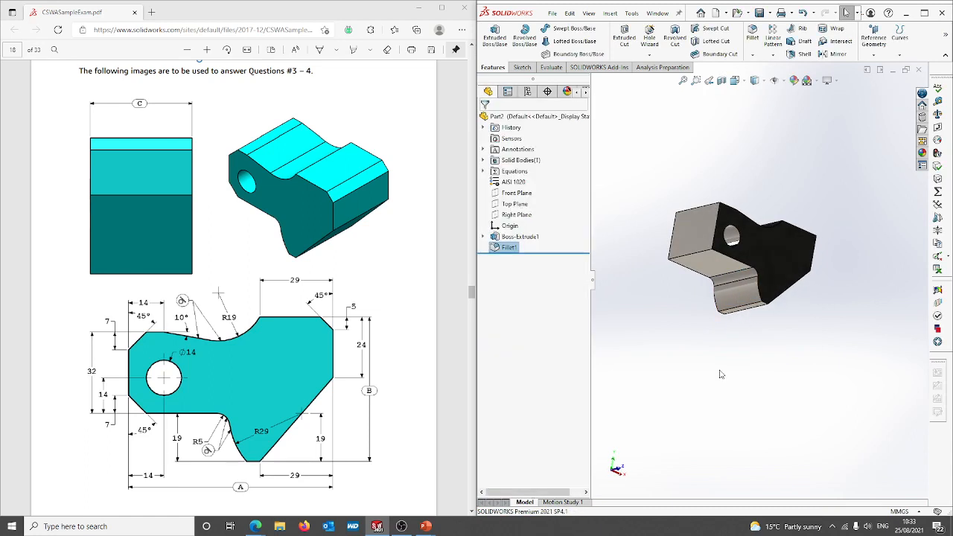
Chamfer the block's upper right edge by 5 mm at 45 degrees
middle_drag(710, 361, 749, 363)
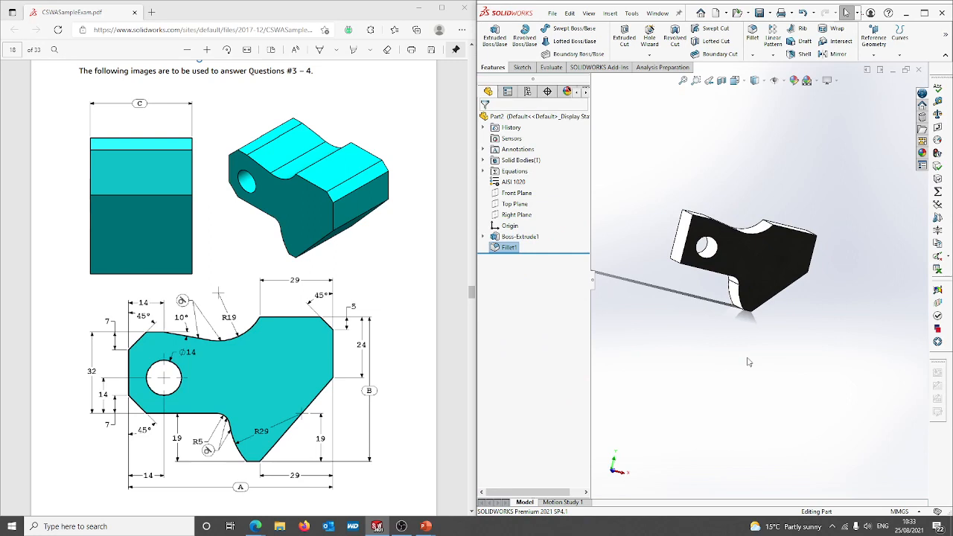
click(753, 55)
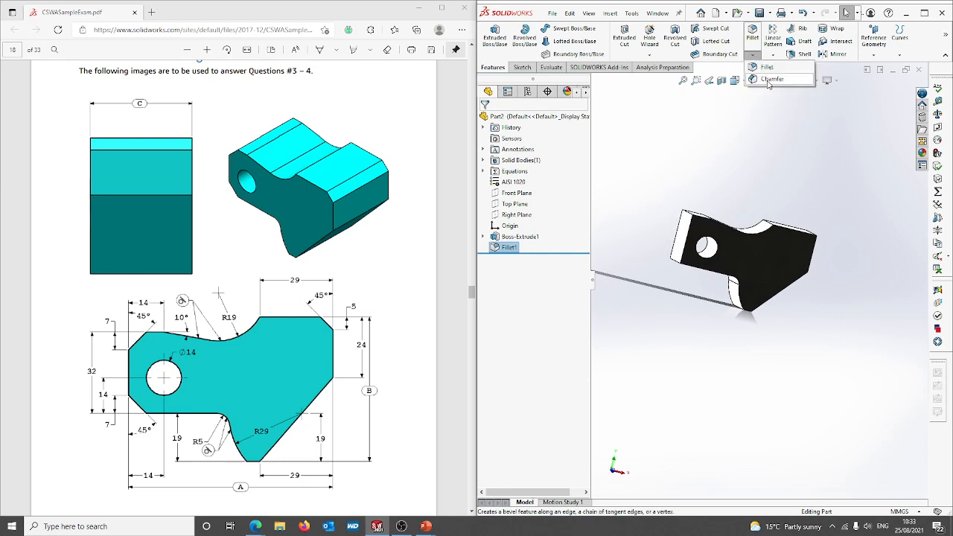
click(770, 81)
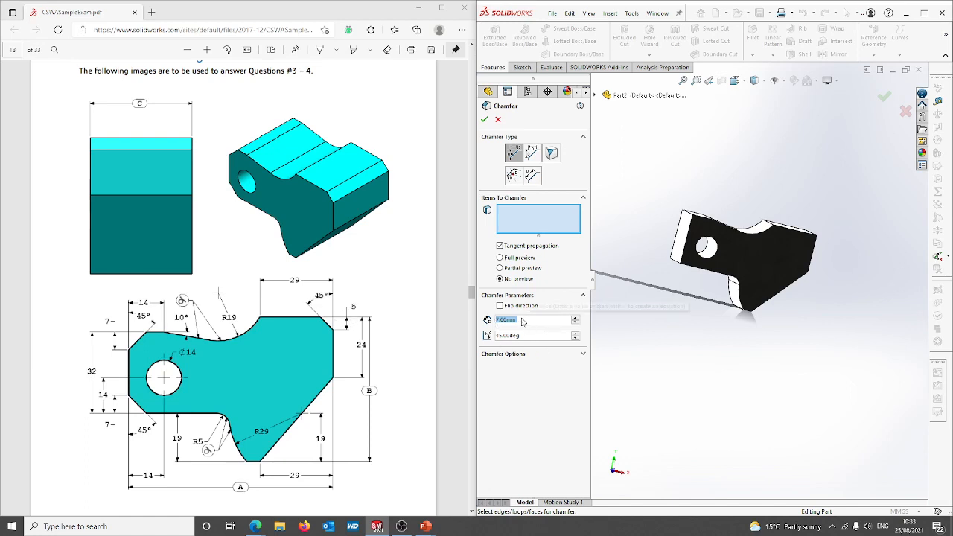
text(5)
key(Return)
middle_drag(738, 313, 784, 322)
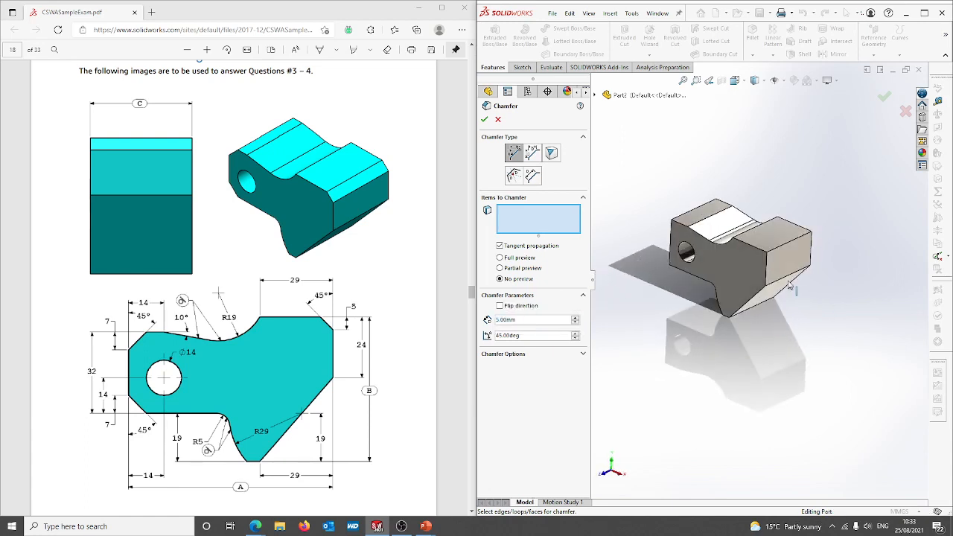
click(789, 244)
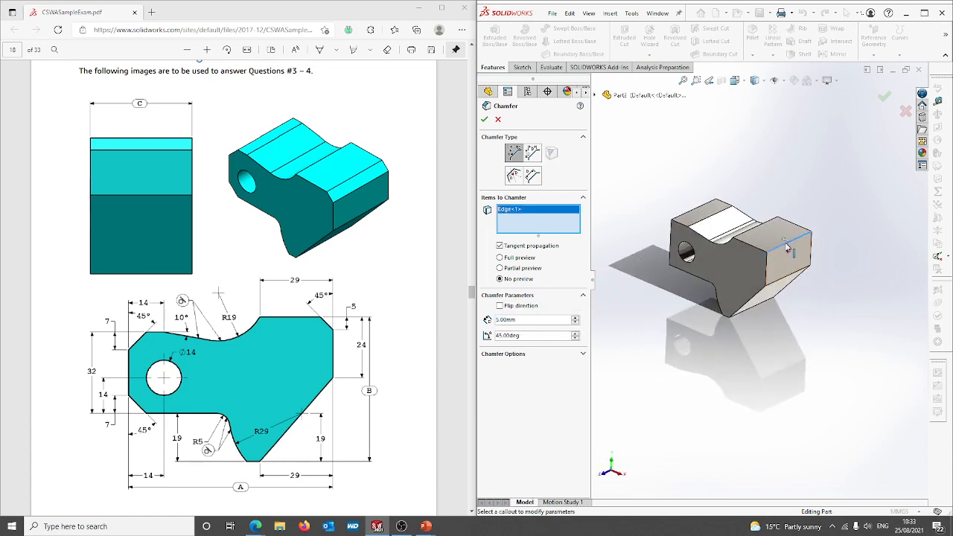
click(484, 119)
Chamfer the upper and lower edges of the left arm's end face by 7 mm at 45 degrees
middle_drag(655, 363, 691, 357)
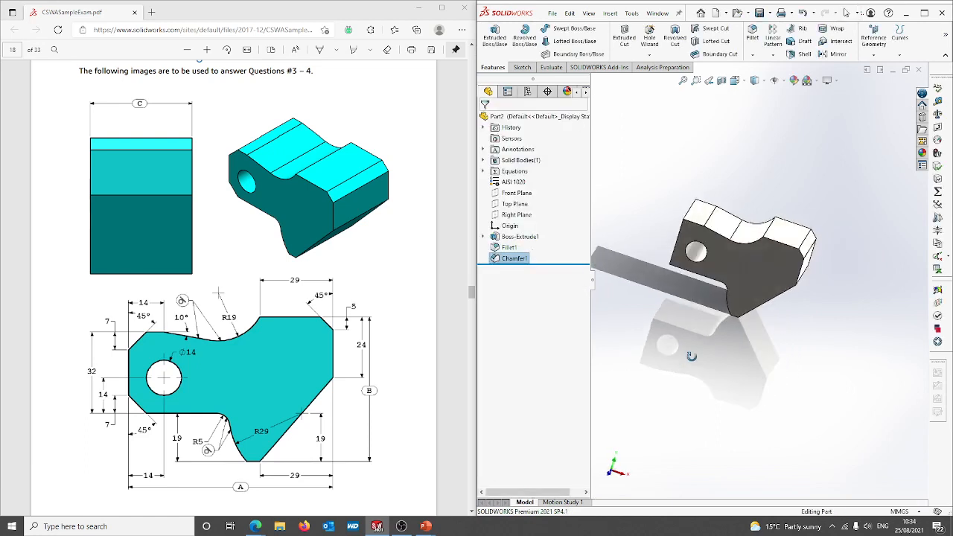
click(754, 57)
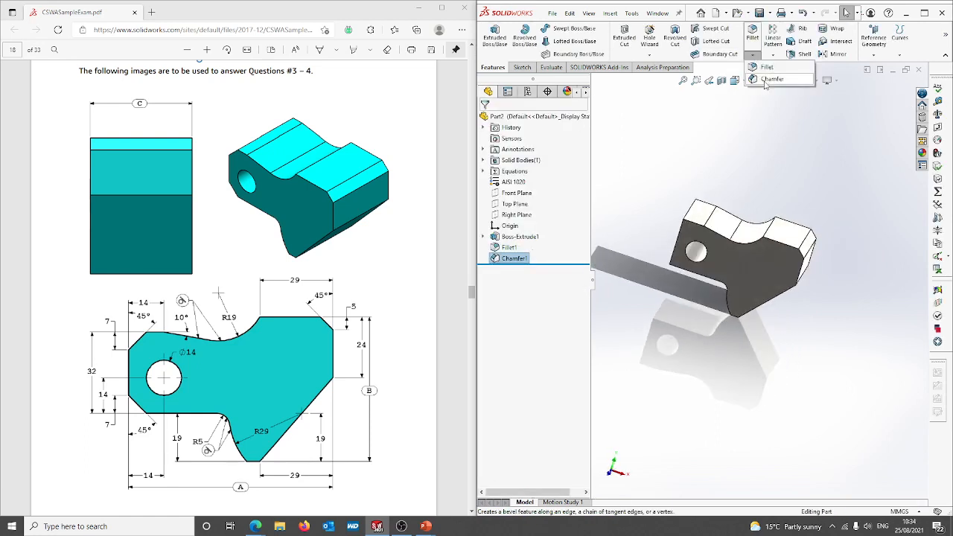
click(772, 78)
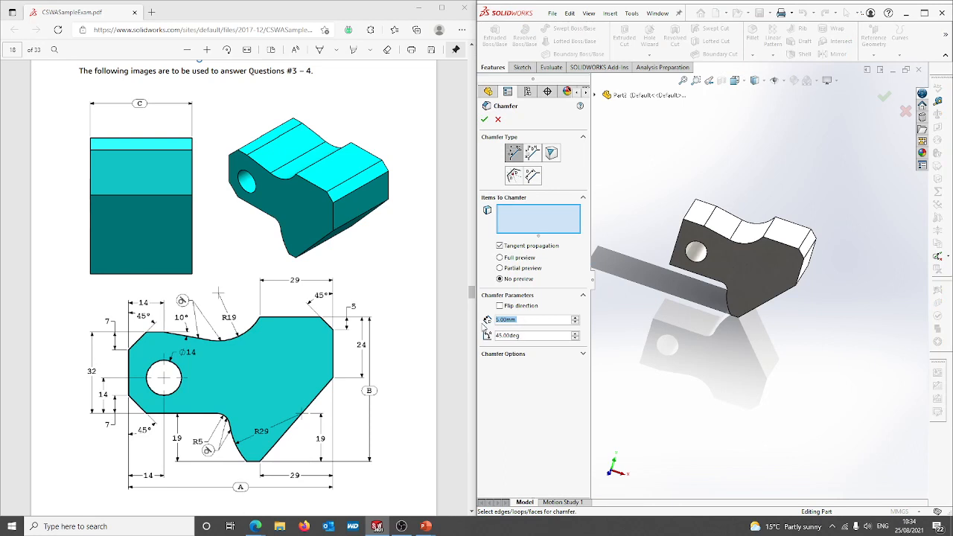
text(7)
key(Return)
middle_drag(630, 288, 713, 257)
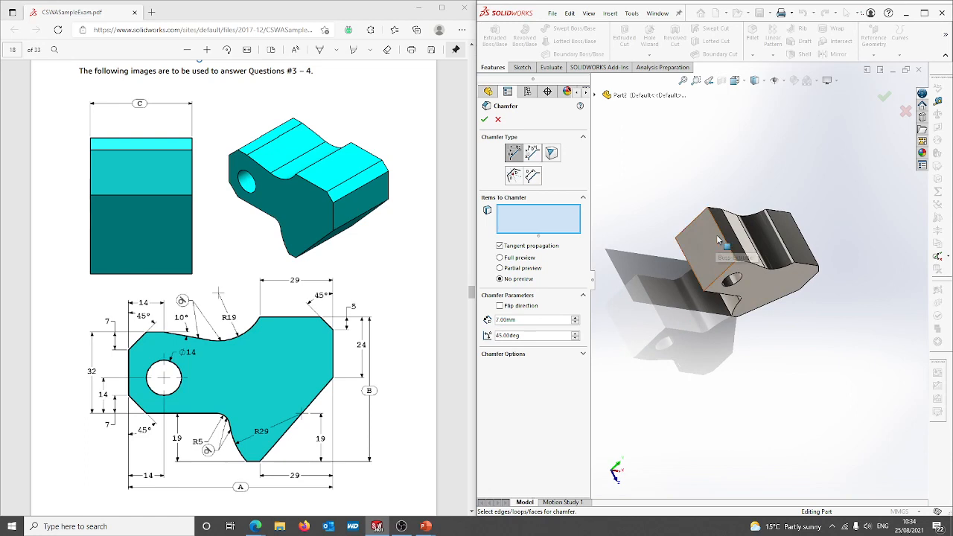
click(721, 238)
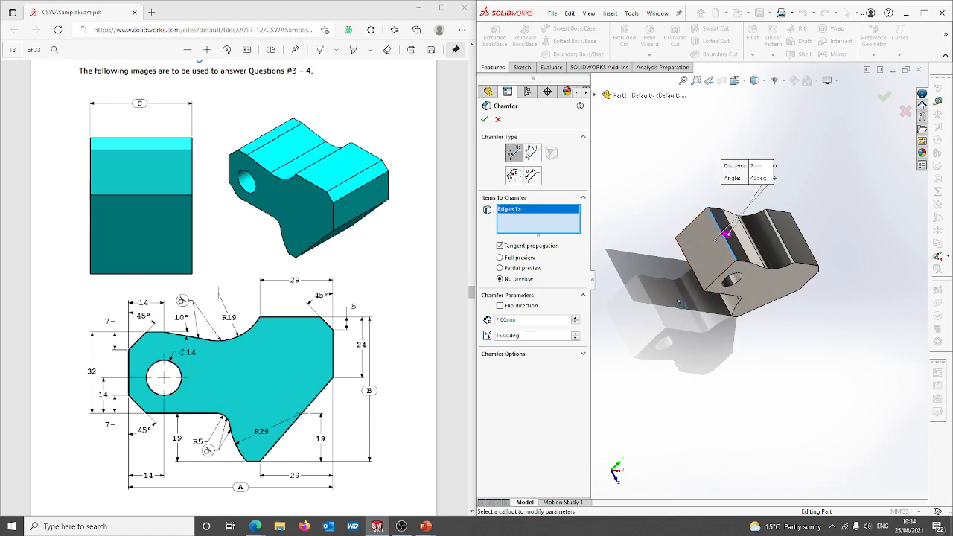
middle_drag(680, 305, 724, 266)
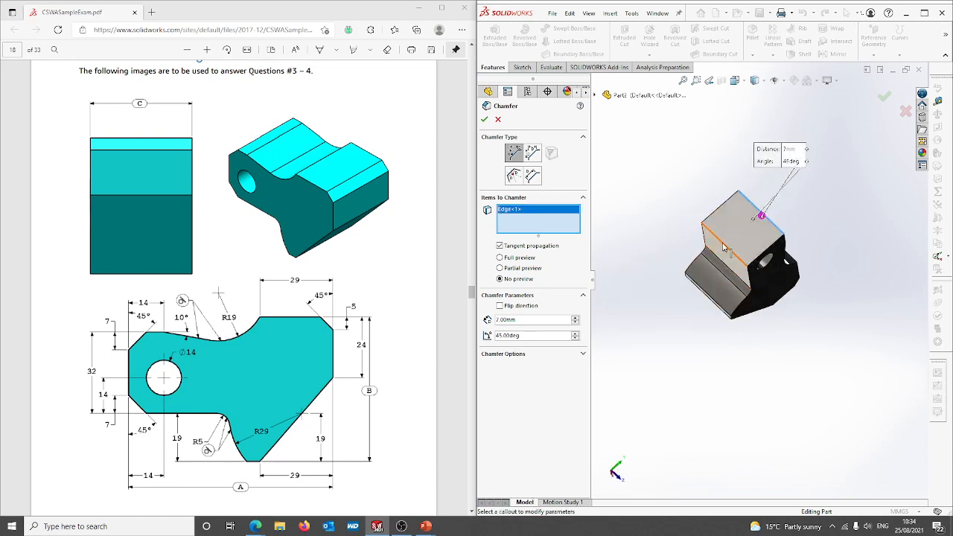
click(720, 253)
click(484, 119)
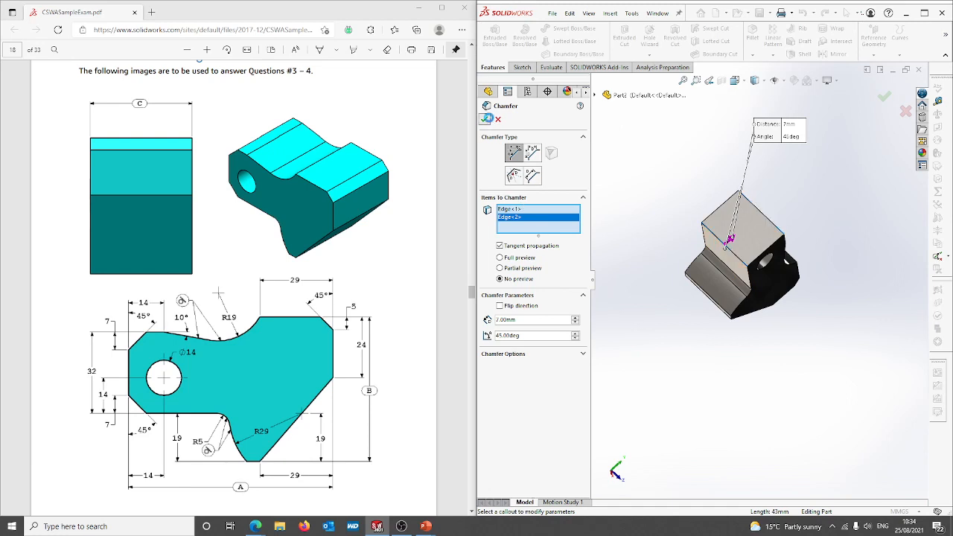
Display the block in the isometric view to compare it with the exam drawing
middle_drag(800, 365, 734, 313)
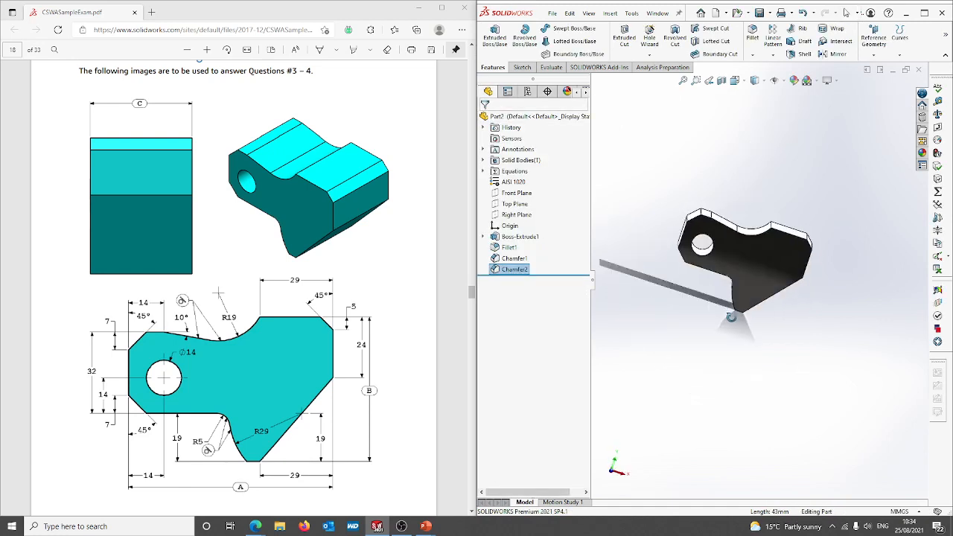
click(736, 81)
click(778, 98)
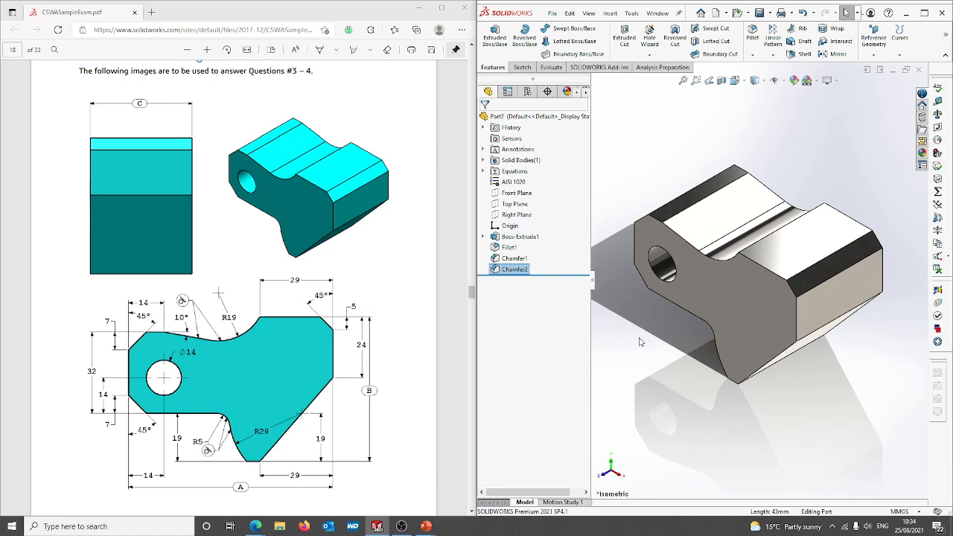
click(650, 350)
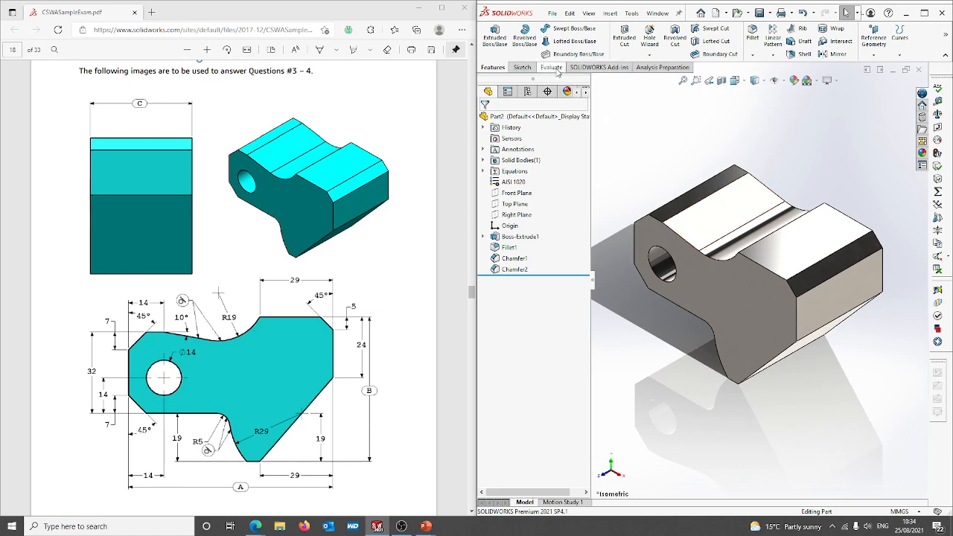
right_click(556, 72)
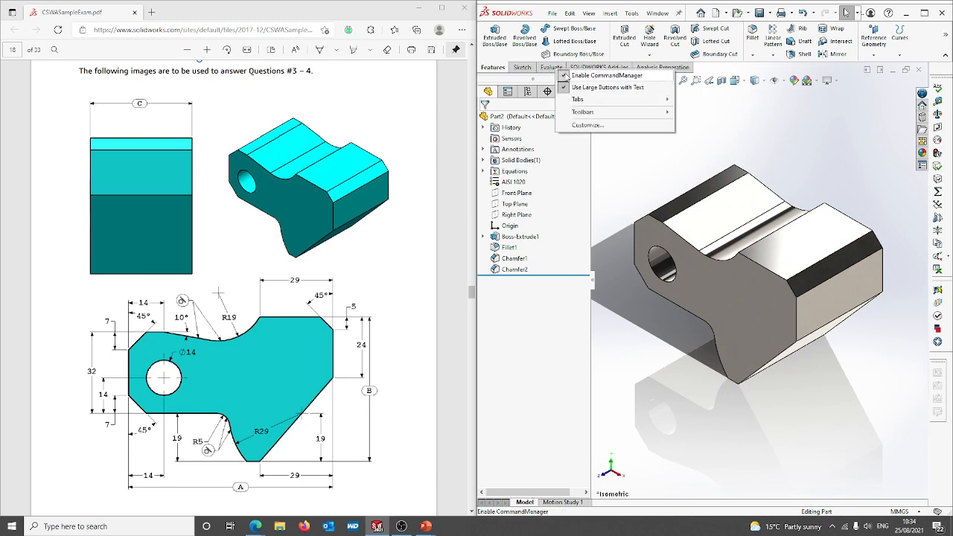
mouse_move(578, 100)
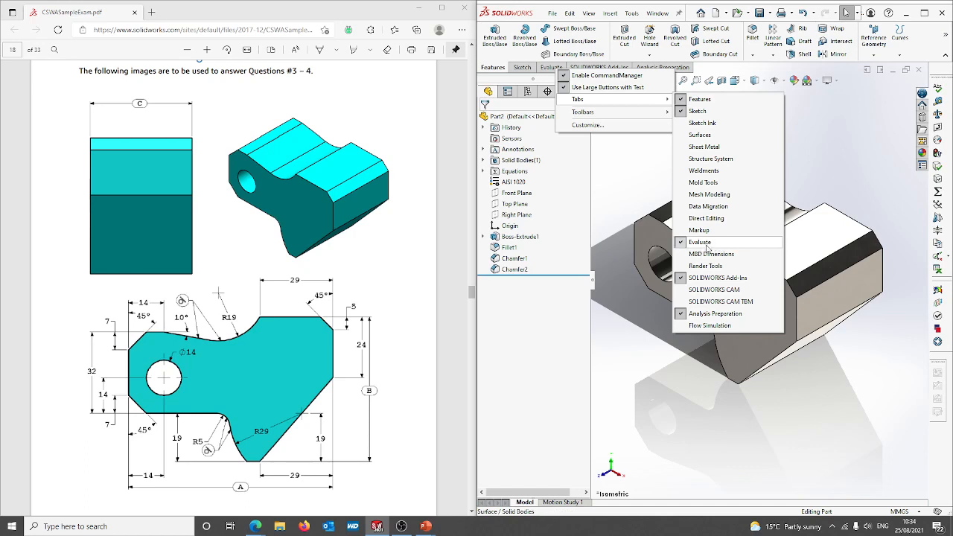
click(815, 143)
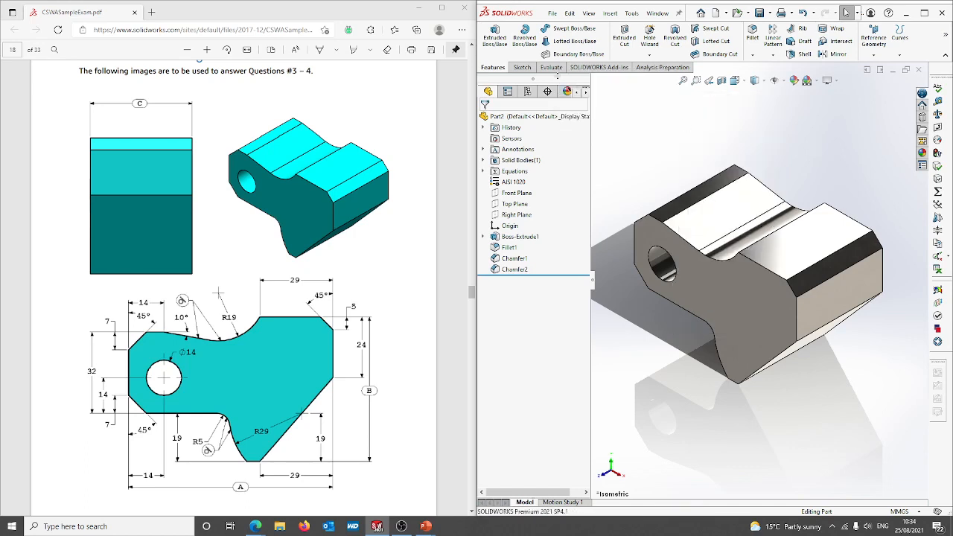
Calculate the part's mass properties and compare the mass with the answer options of question 3
click(550, 71)
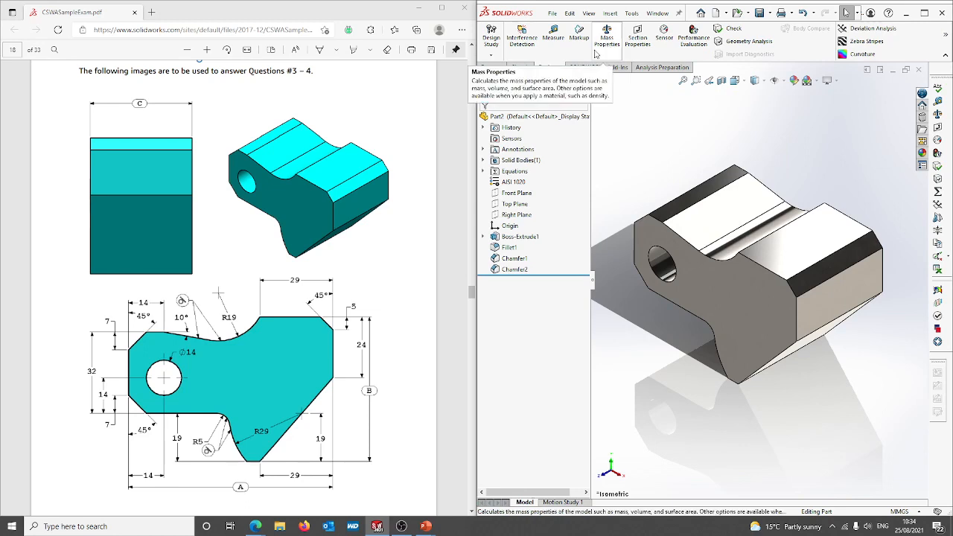
click(938, 114)
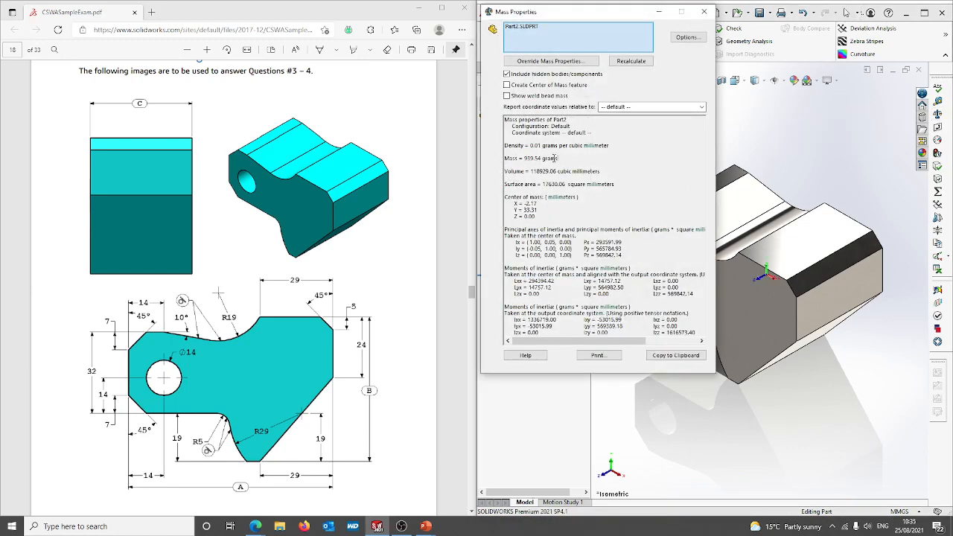
drag(557, 158, 525, 158)
scroll(221, 281, down, 8)
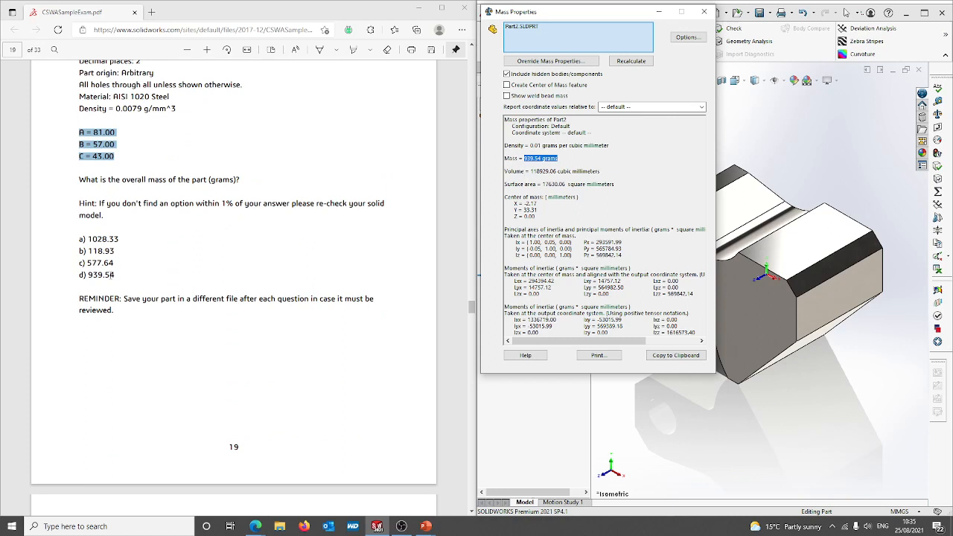
drag(113, 274, 88, 274)
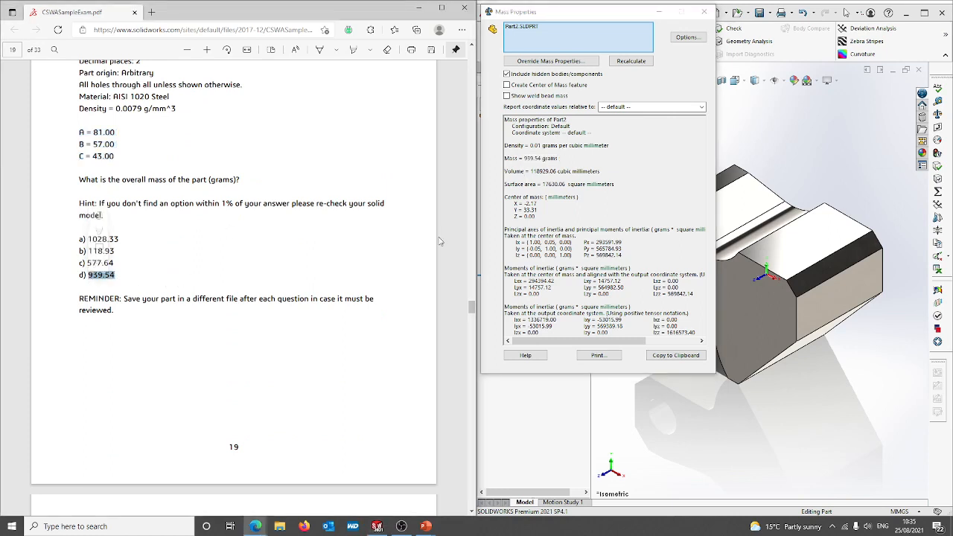
drag(525, 158, 559, 159)
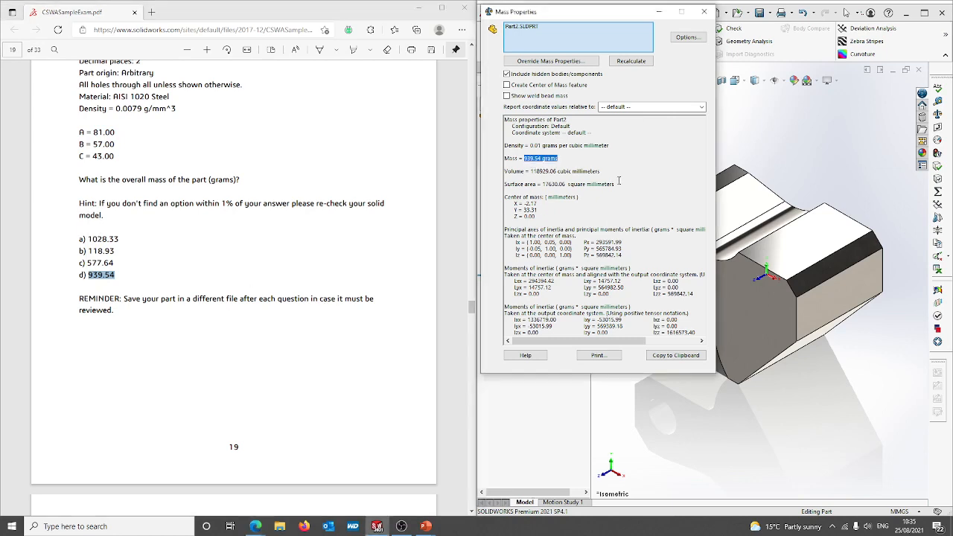
click(704, 12)
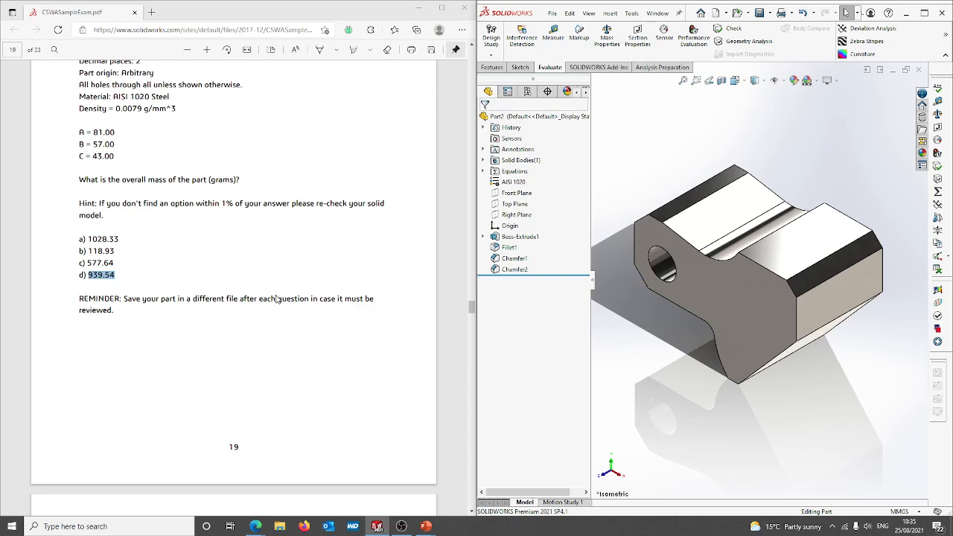
click(289, 255)
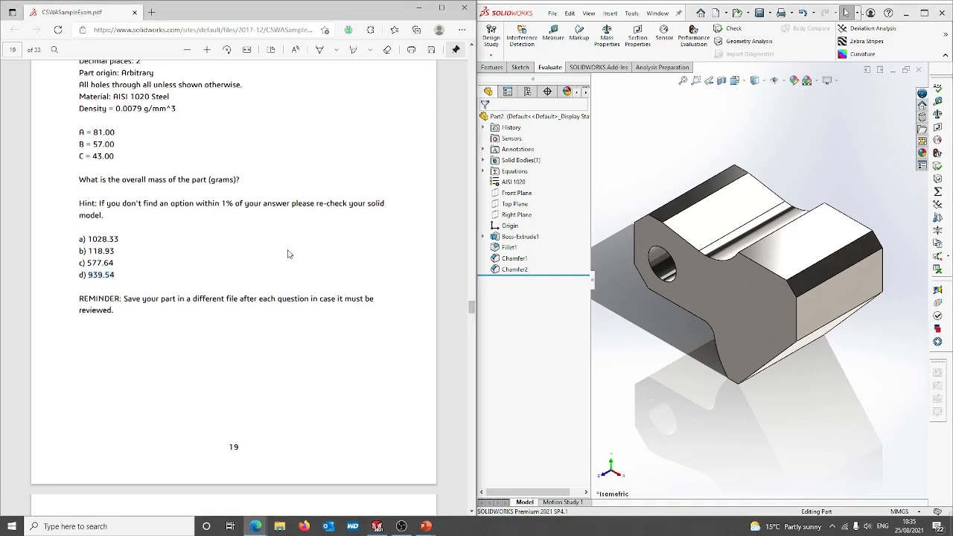
Set the global variables to question 4's values: A = 84, B = 59 and C = 45
scroll(289, 255, down, 6)
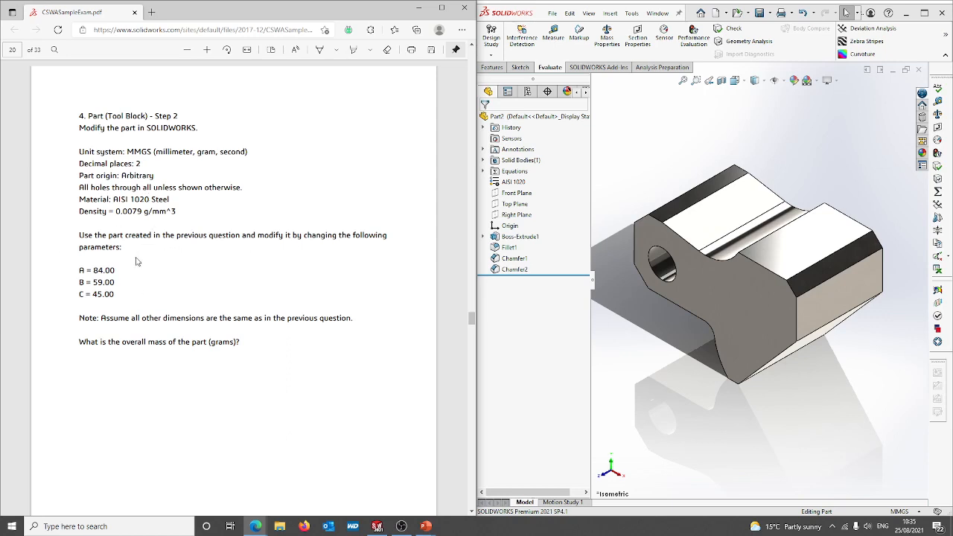
drag(79, 270, 115, 296)
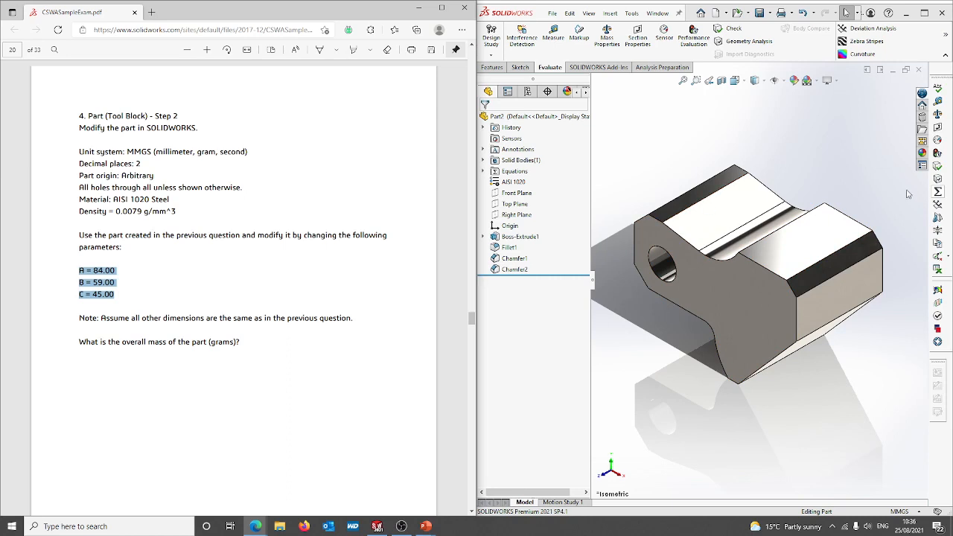
click(938, 191)
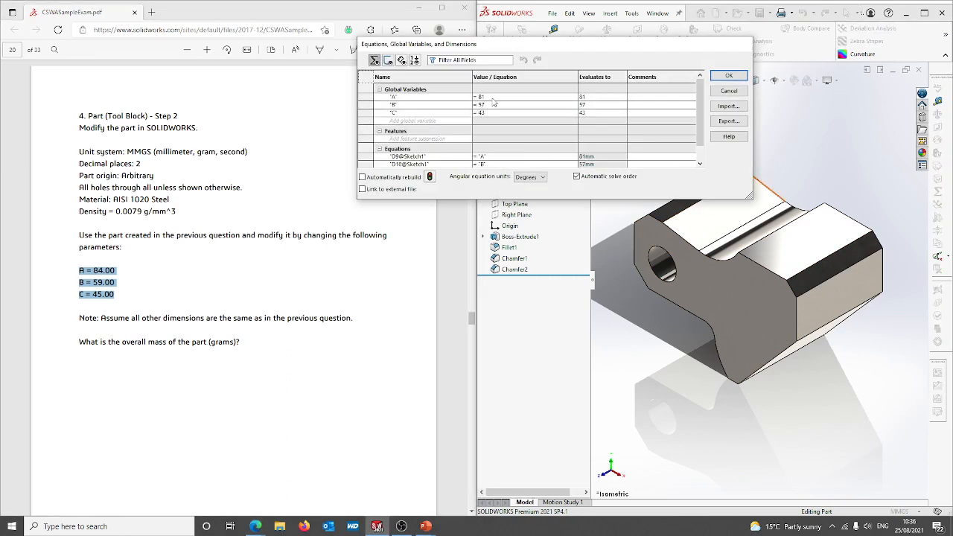
click(498, 97)
drag(498, 98, 479, 97)
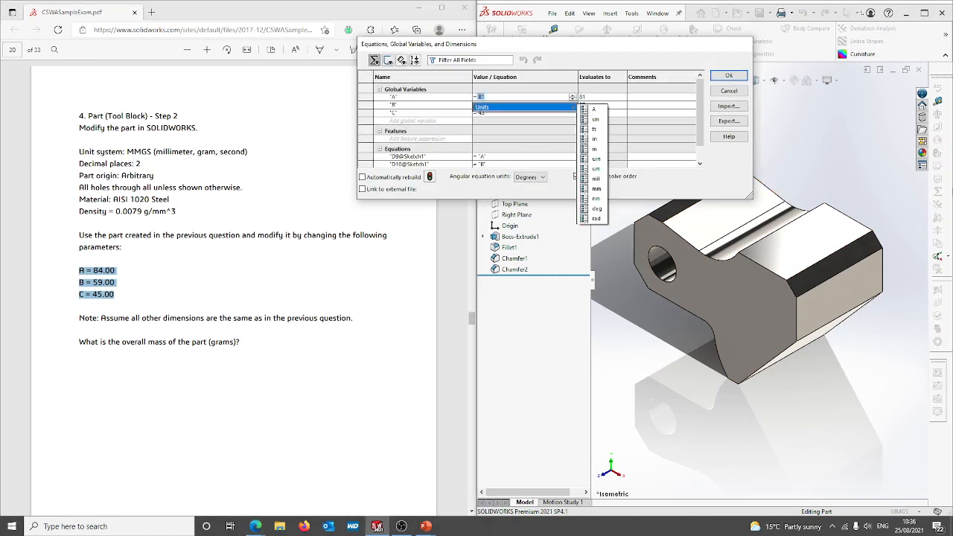
text(84)
key(Return)
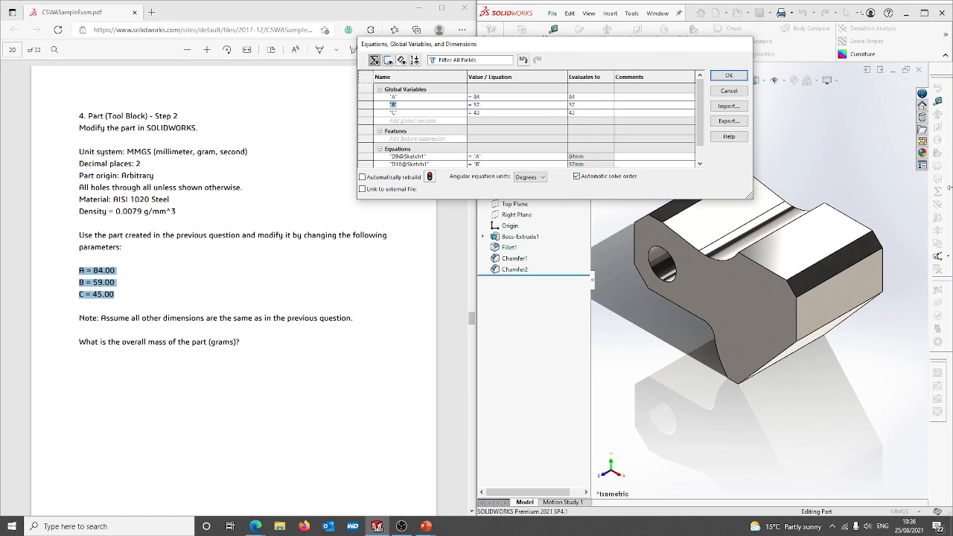
text(59)
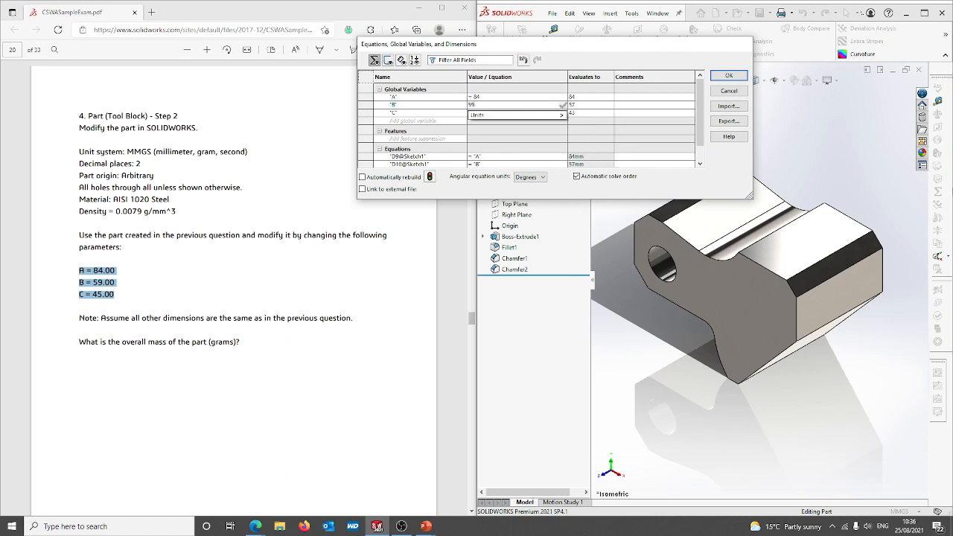
key(Return)
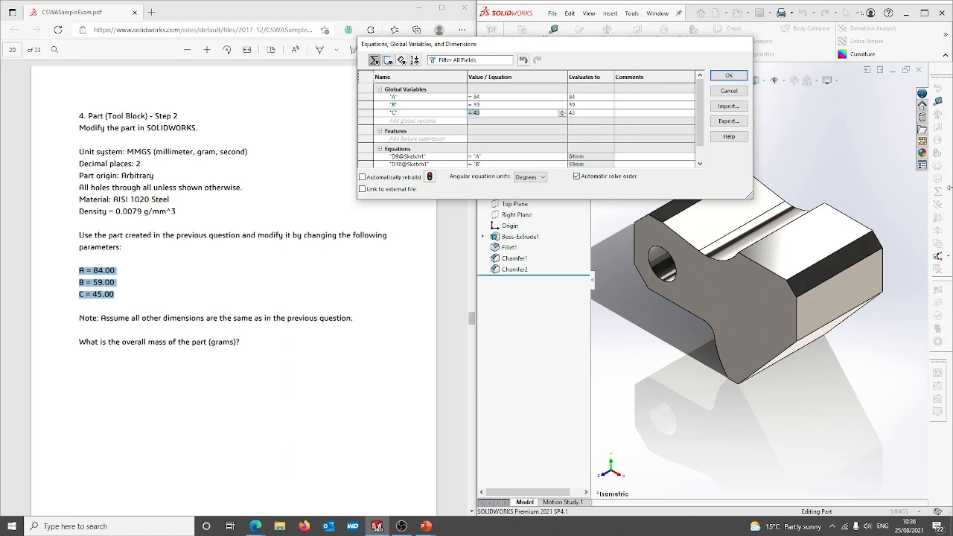
text(45)
key(Return)
click(728, 75)
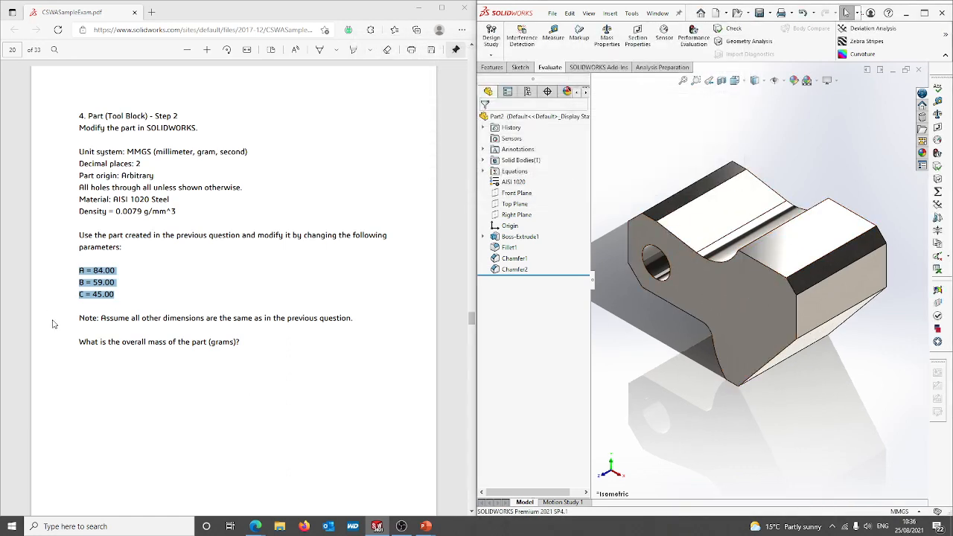
Review the mass question for Tool Block Step 2 and check the exam pages for answer options, including those of question 3
drag(96, 342, 239, 344)
click(221, 380)
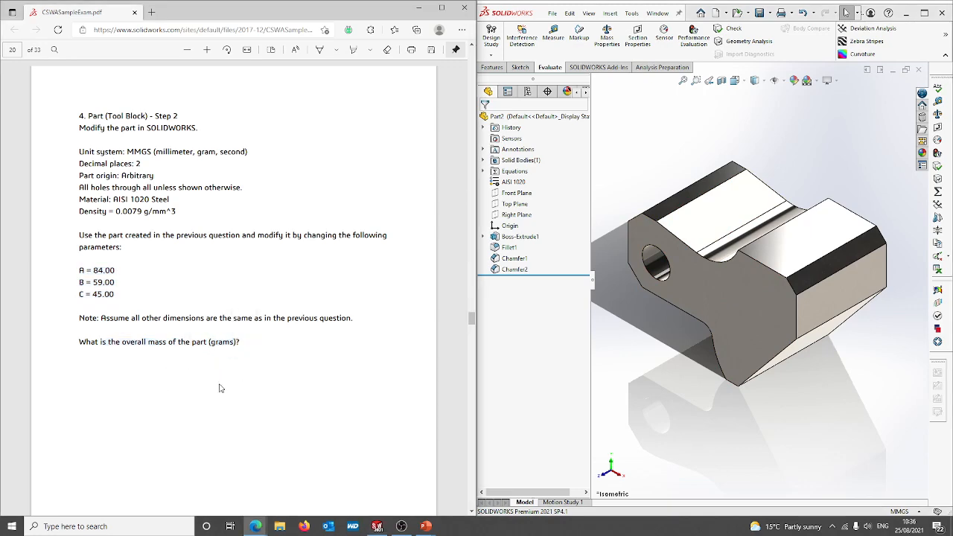
scroll(210, 381, up, 1)
scroll(210, 381, up, 5)
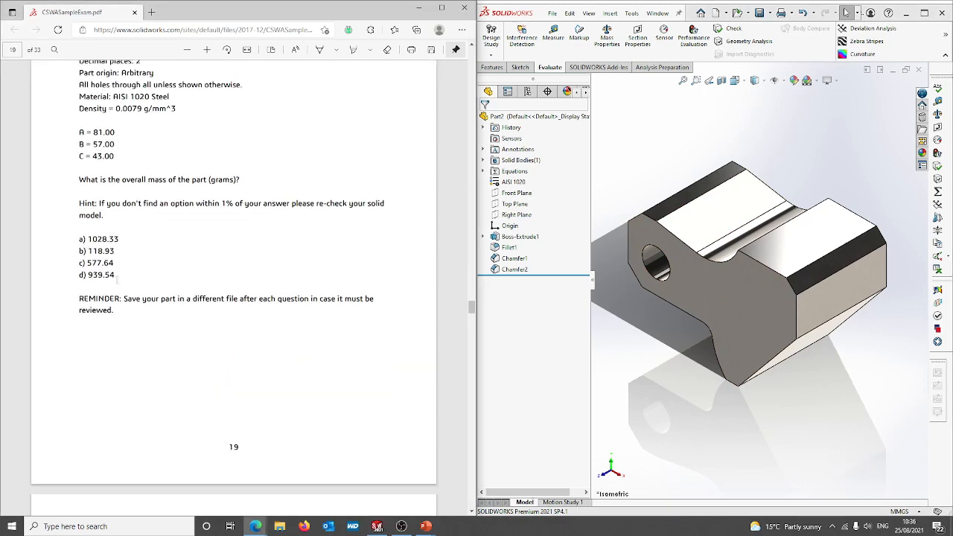
drag(115, 274, 89, 238)
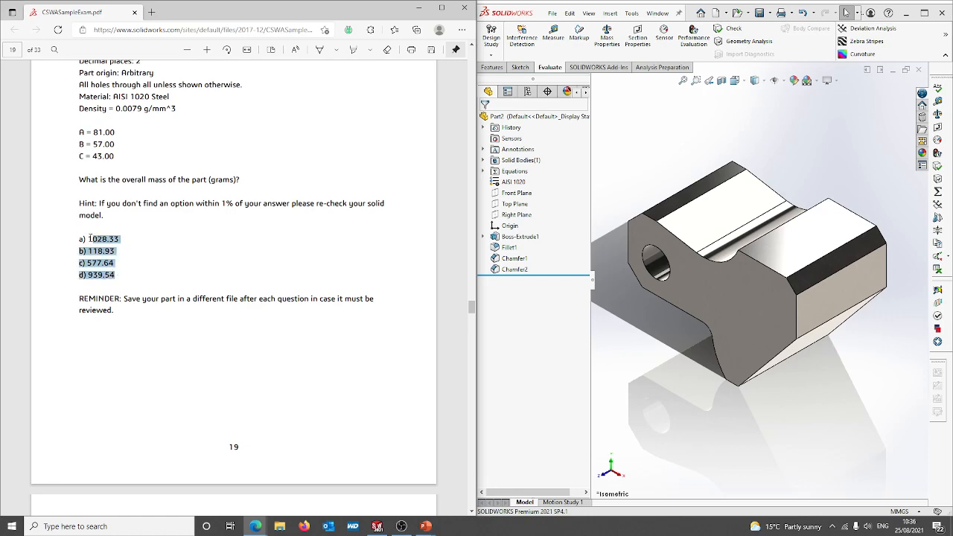
click(125, 279)
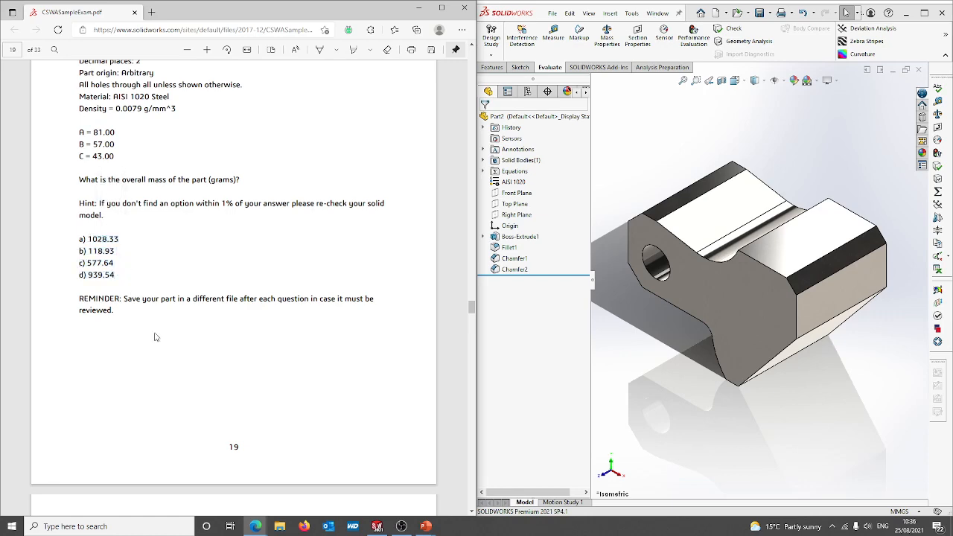
scroll(160, 343, down, 6)
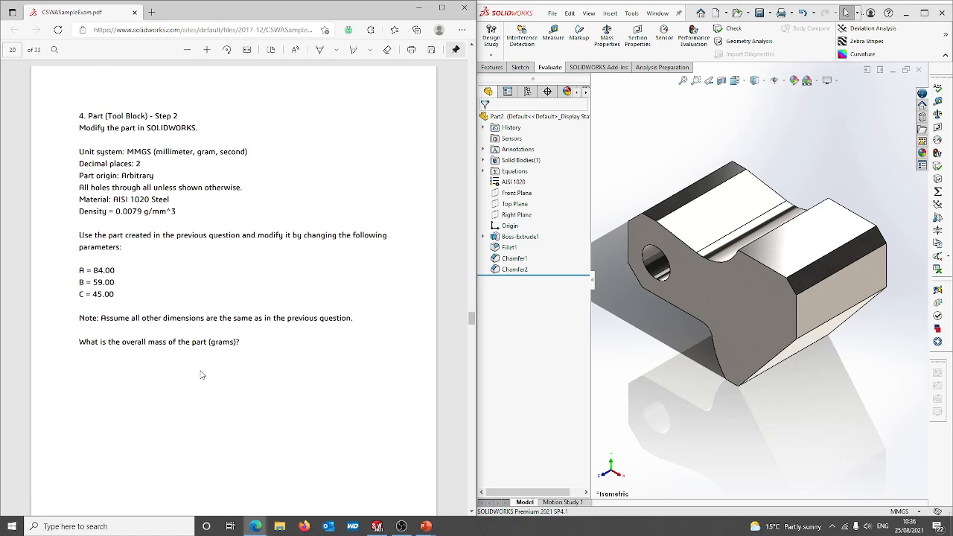
scroll(204, 375, down, 3)
scroll(248, 335, up, 2)
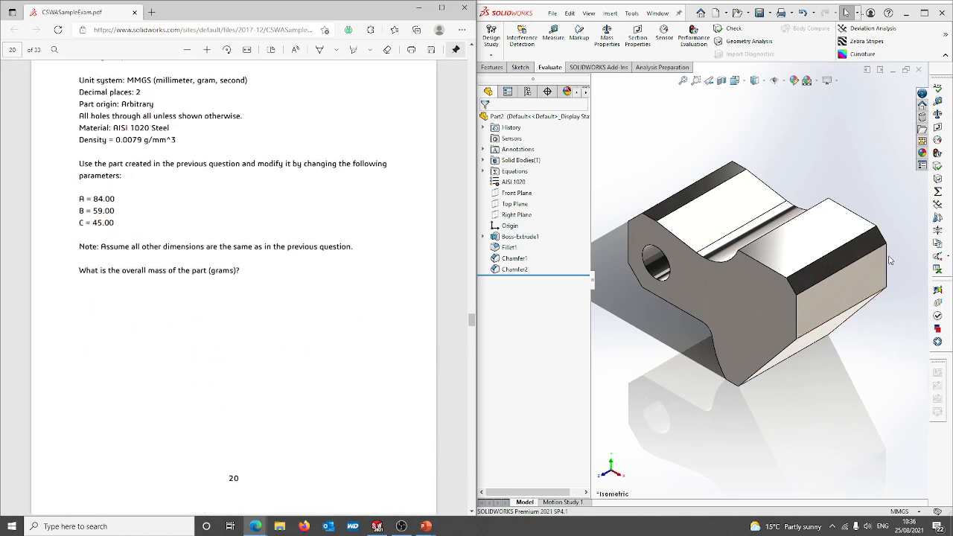
Calculate the modified part's mass properties and check the mass against answer 4 in the exam's answer key
click(937, 115)
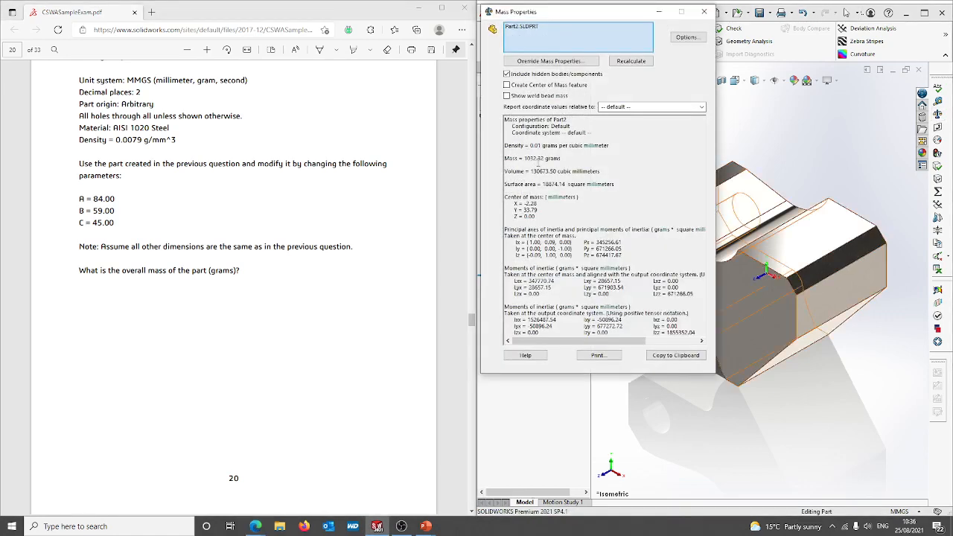
drag(523, 157, 556, 161)
key(alt+Tab)
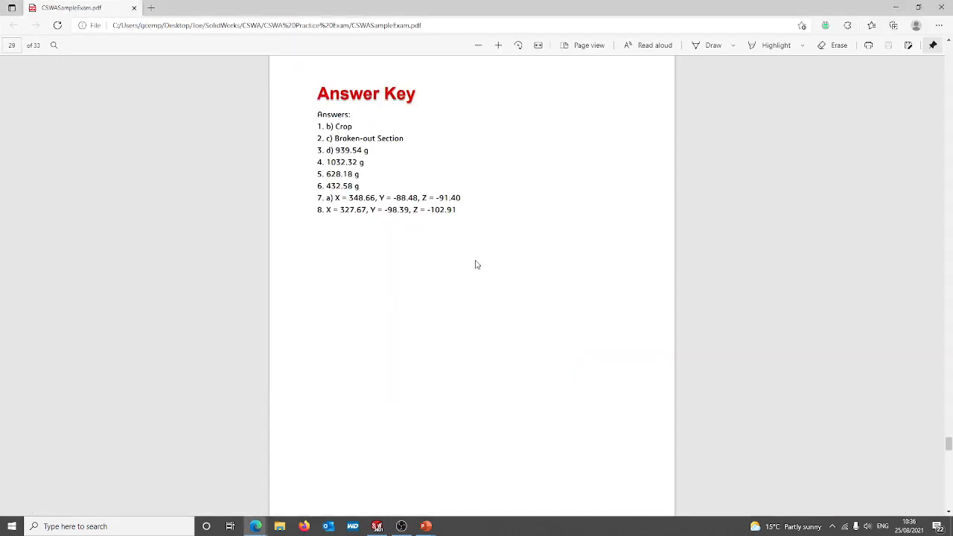
drag(327, 162, 357, 162)
key(alt+Tab)
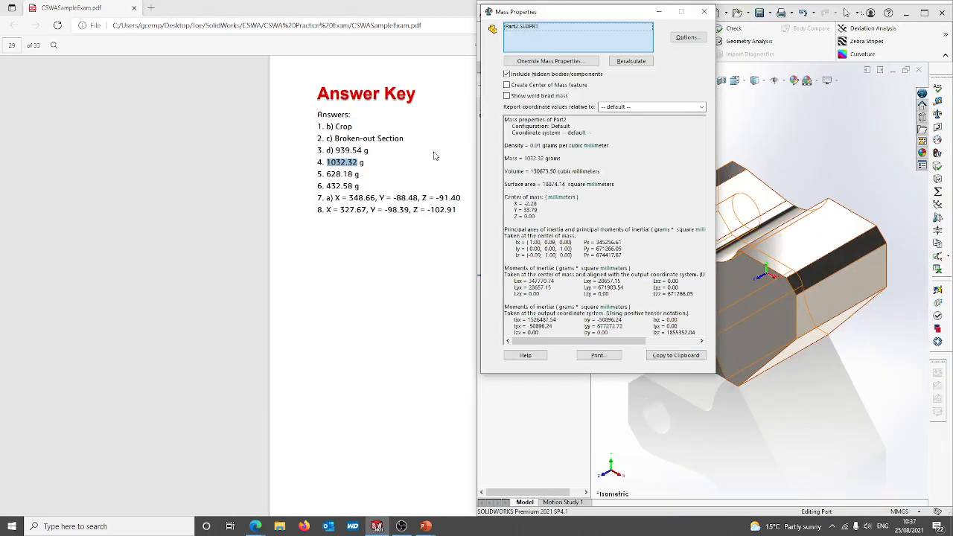
key(alt+Tab)
key(alt+Tab)
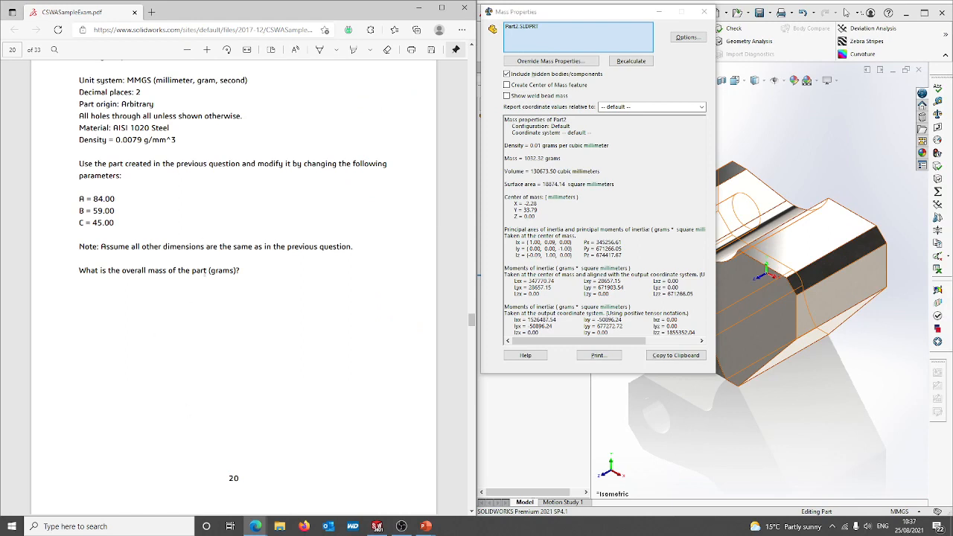
scroll(208, 298, down, 3)
scroll(228, 262, up, 2)
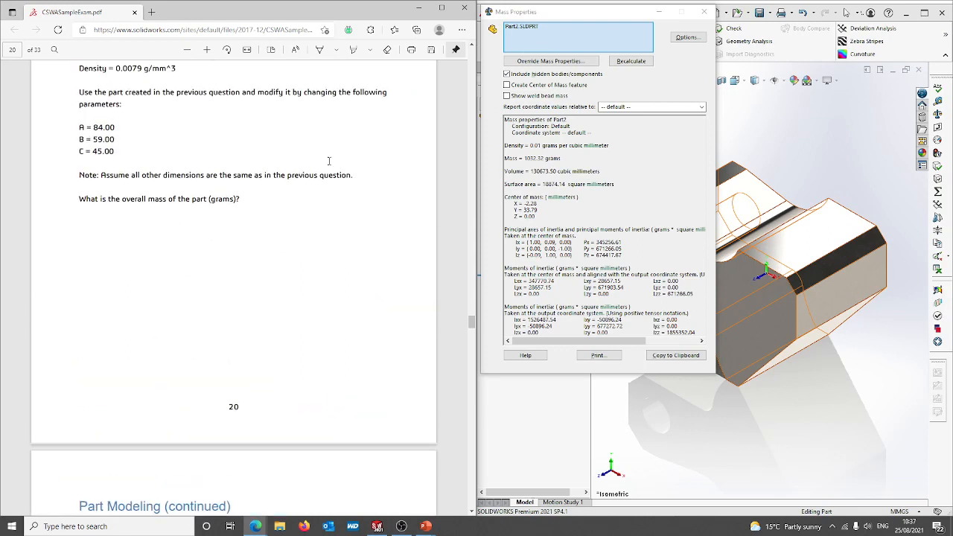
scroll(268, 266, up, 1)
click(630, 157)
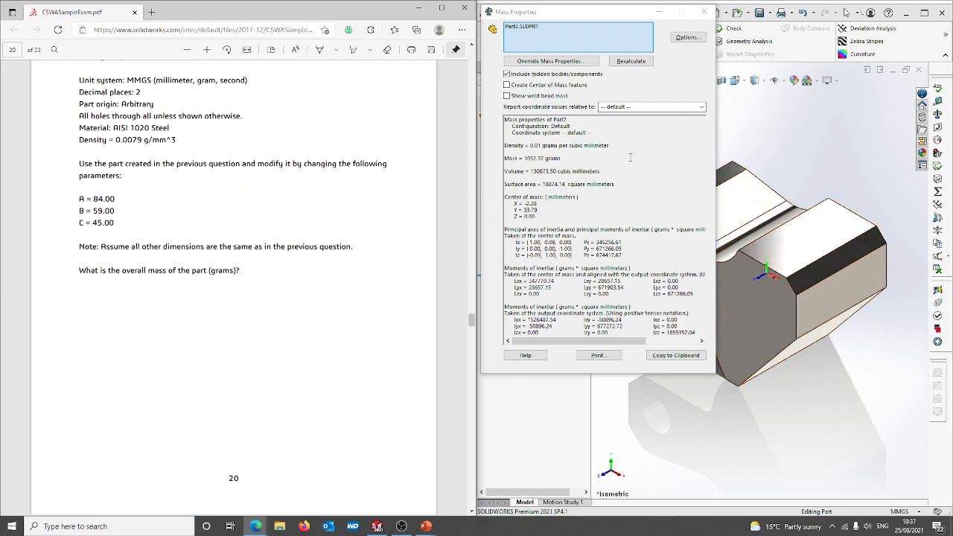
click(704, 12)
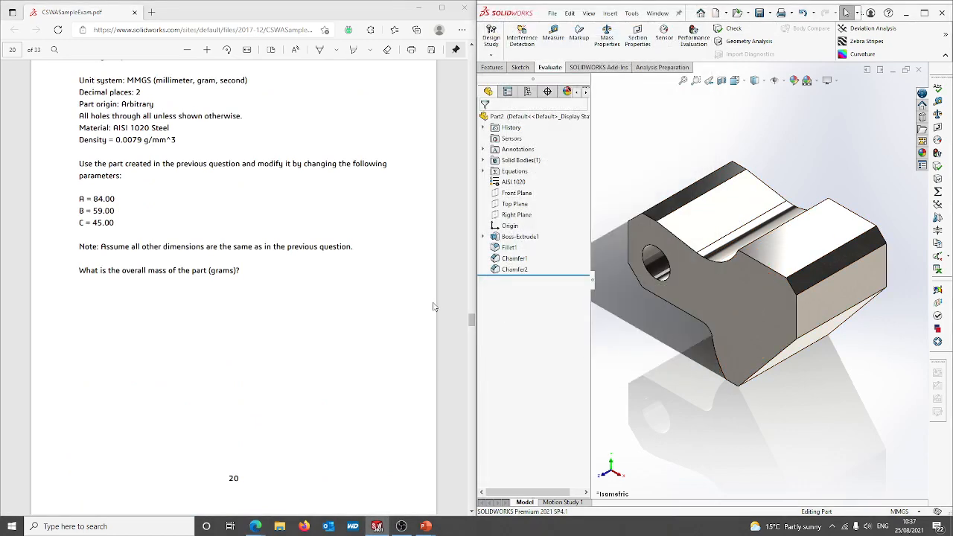
Examine the question 5 drawings and the Tool Block Step 3 instructions, including the parameters A, B and C
click(169, 243)
scroll(168, 242, up, 1)
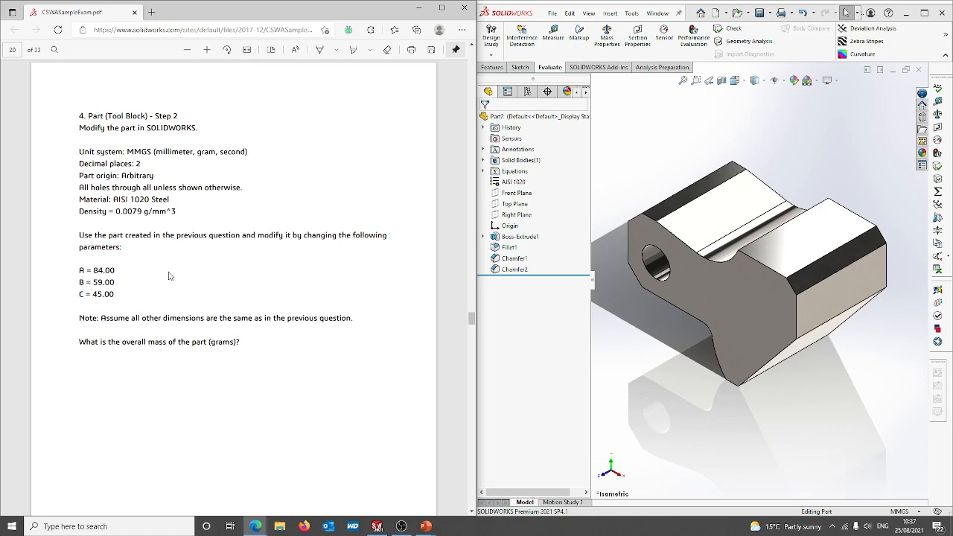
scroll(195, 274, down, 5)
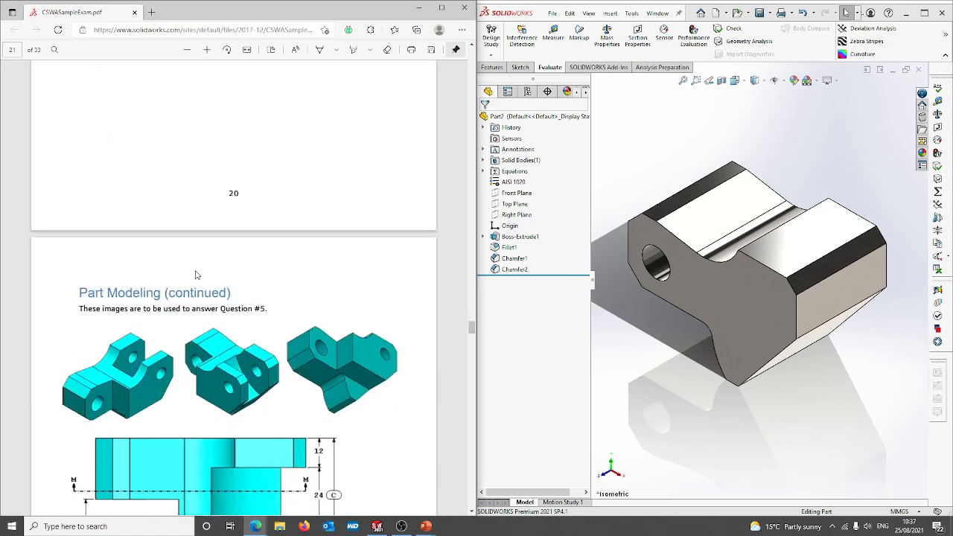
scroll(195, 274, down, 3)
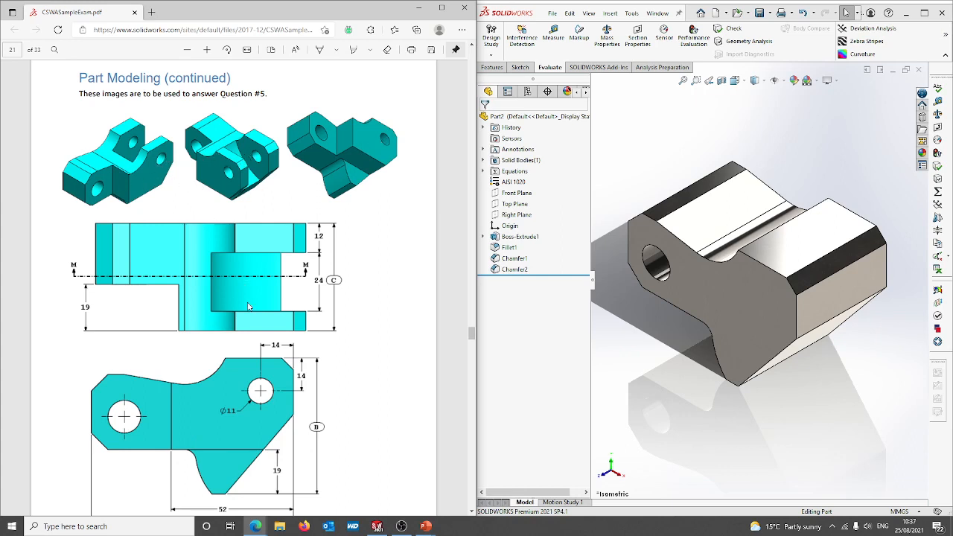
scroll(333, 190, down, 2)
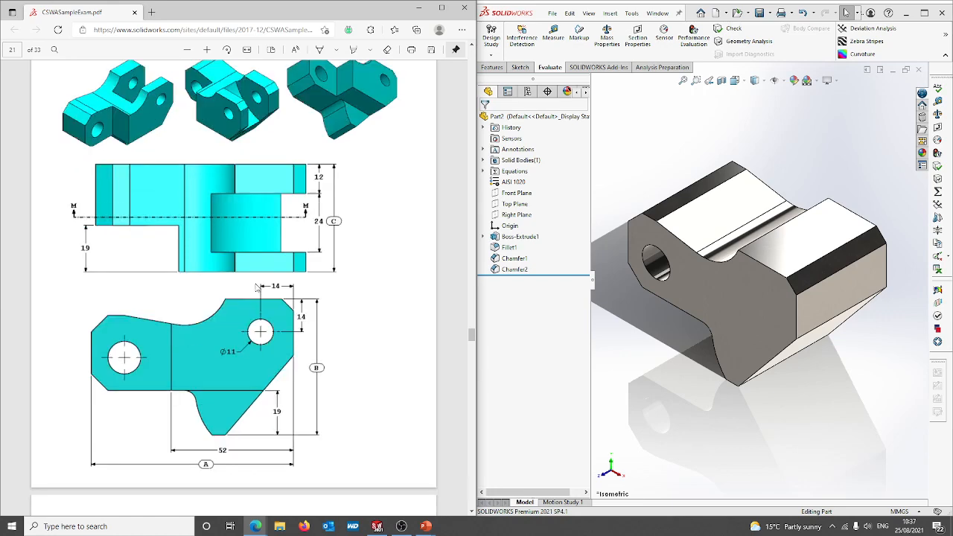
scroll(202, 298, down, 10)
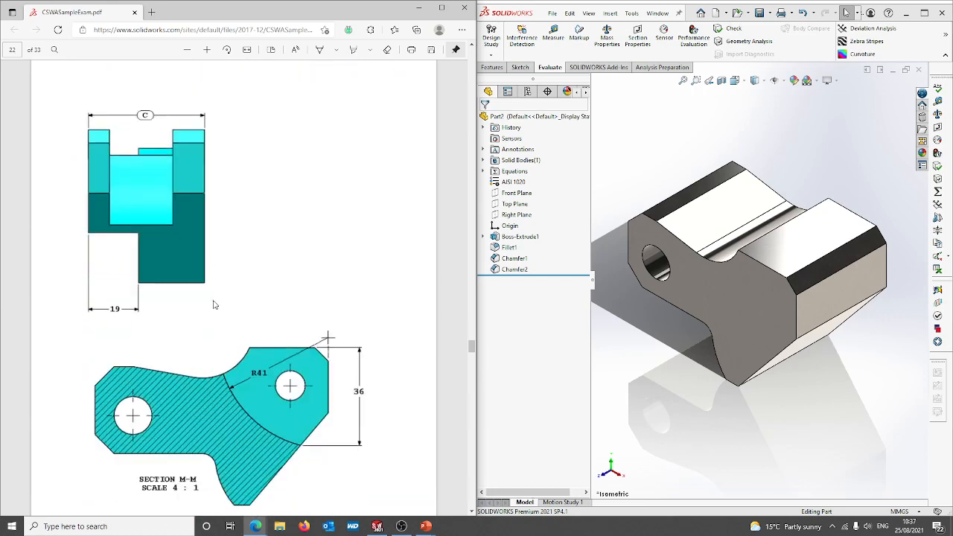
scroll(209, 300, down, 2)
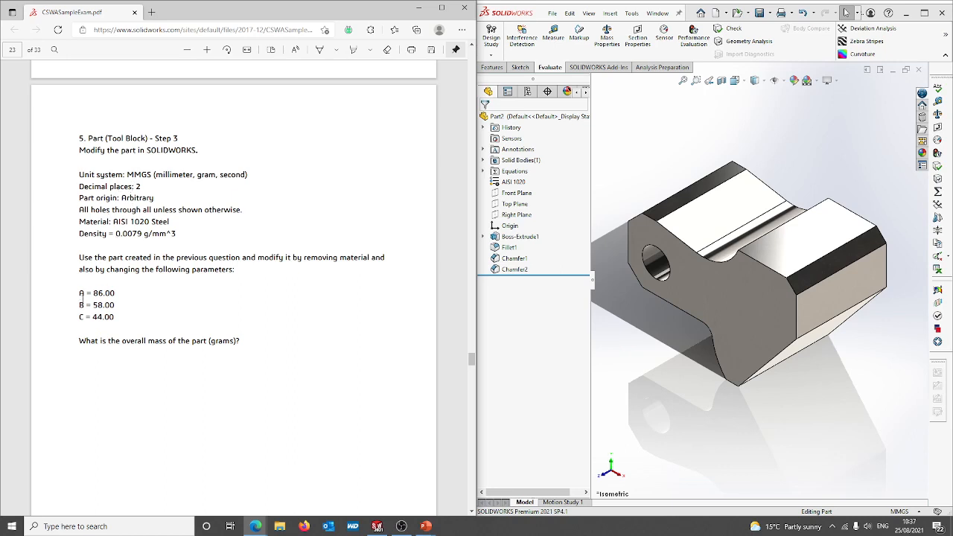
drag(81, 293, 117, 318)
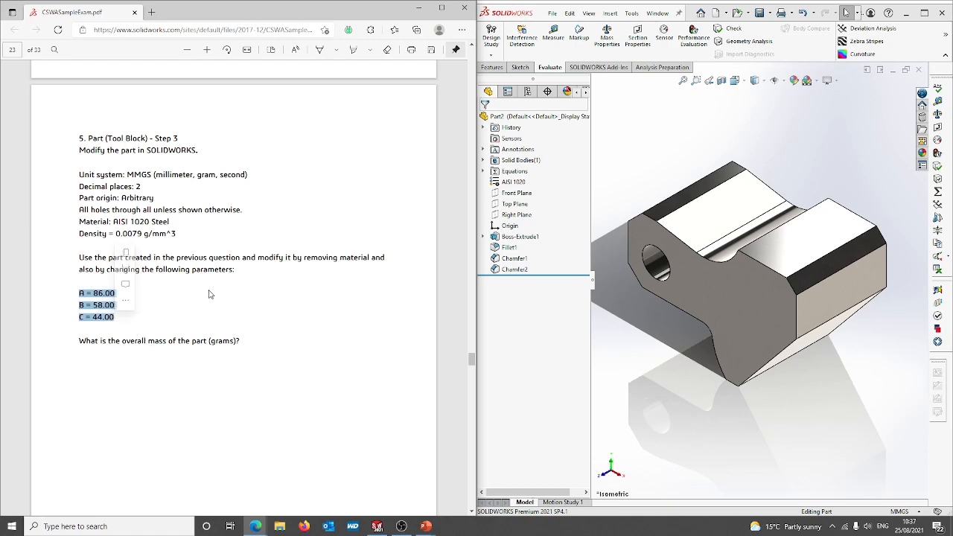
Set the global variables to question 5's values: A = 86, B = 58 and C = 44
scroll(276, 245, up, 5)
scroll(258, 273, up, 3)
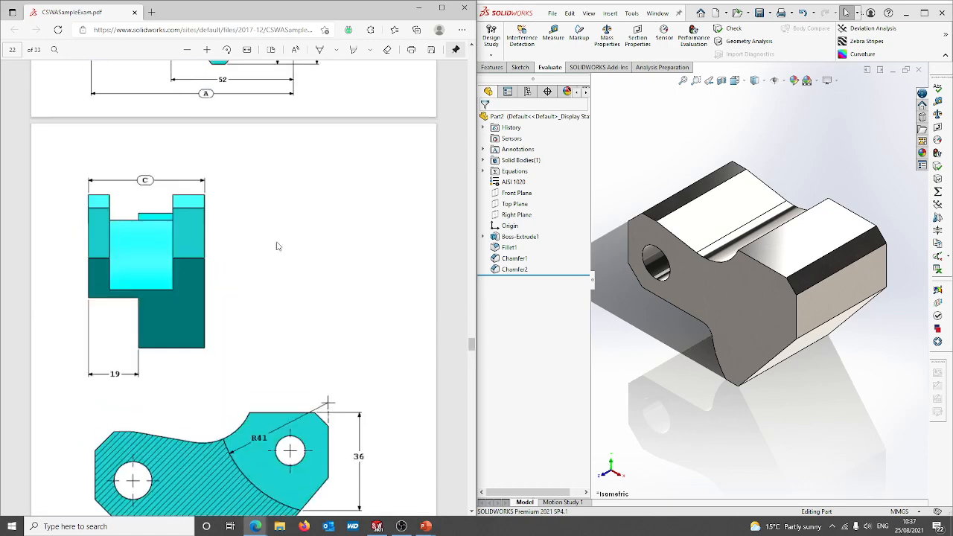
scroll(207, 222, down, 6)
scroll(205, 319, down, 2)
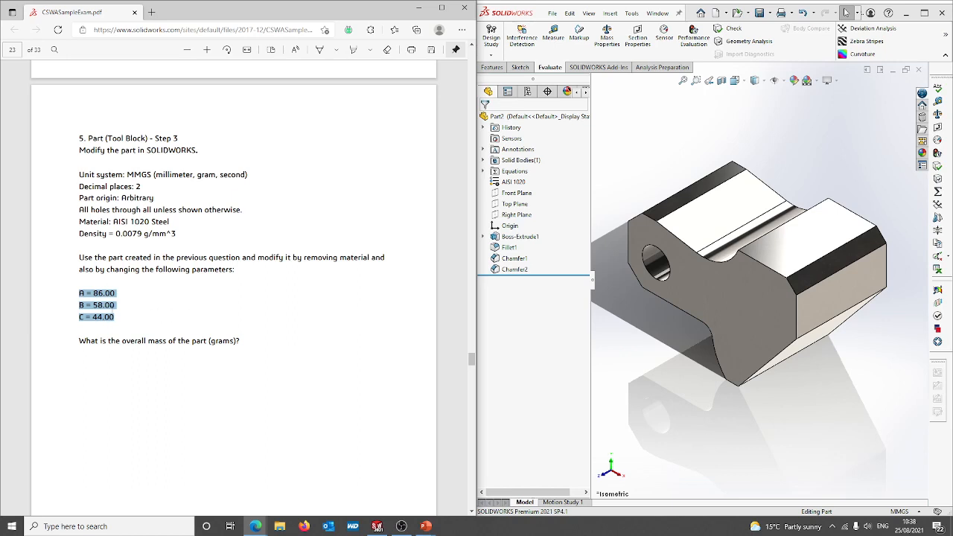
click(938, 193)
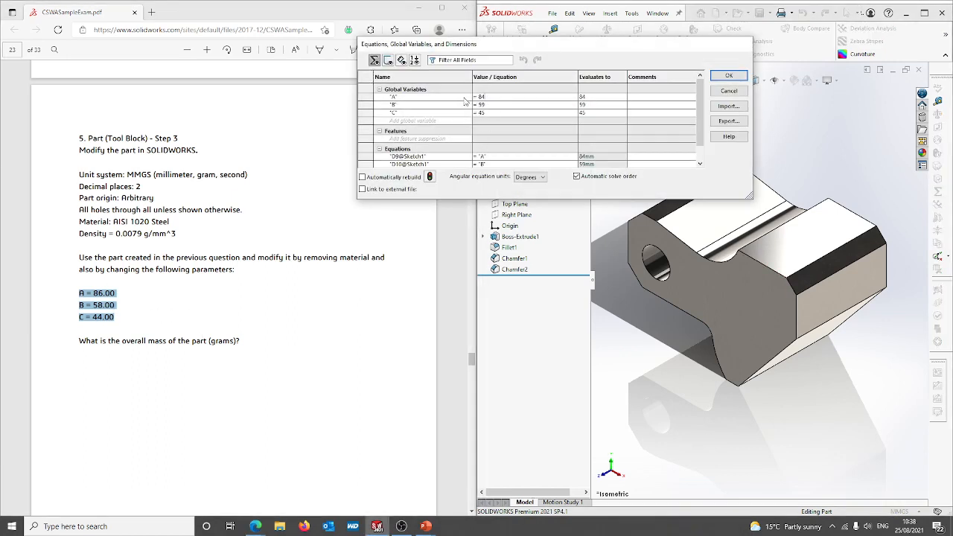
click(495, 97)
drag(495, 97, 475, 99)
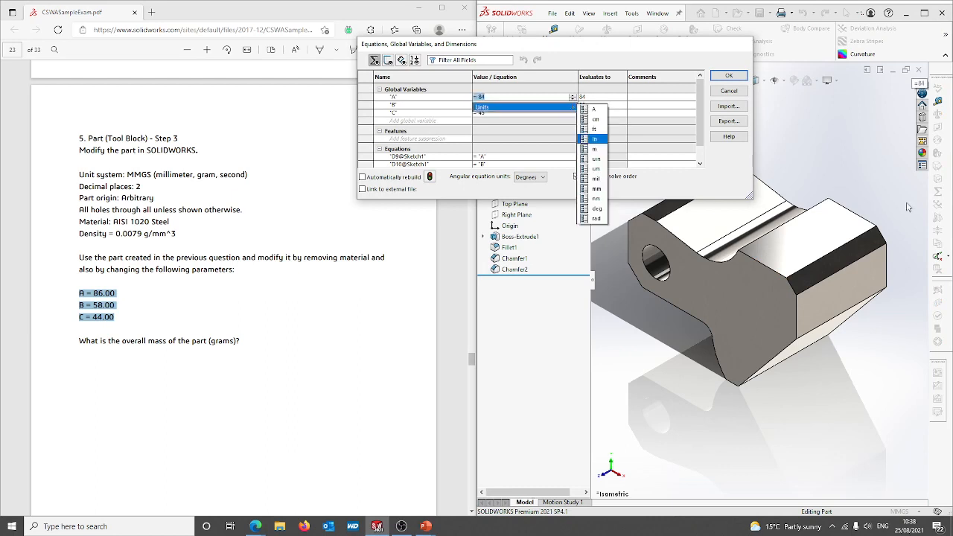
text(86)
key(Return)
key(Tab)
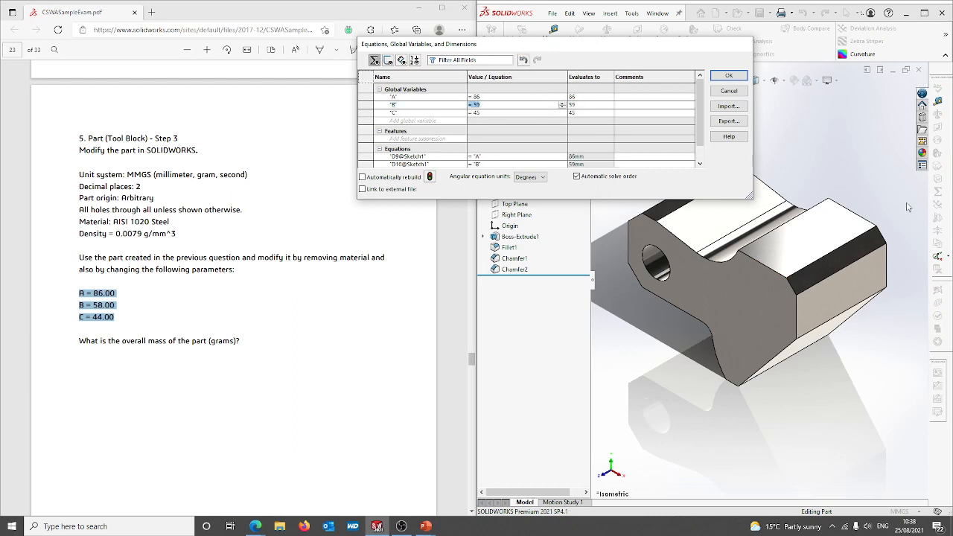
text(58)
key(Return)
key(Tab)
text(44)
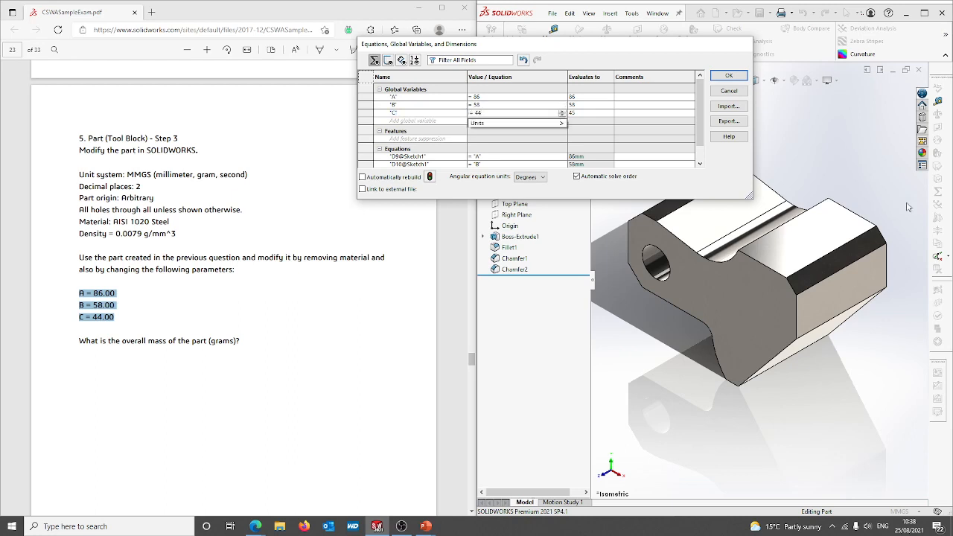
key(Return)
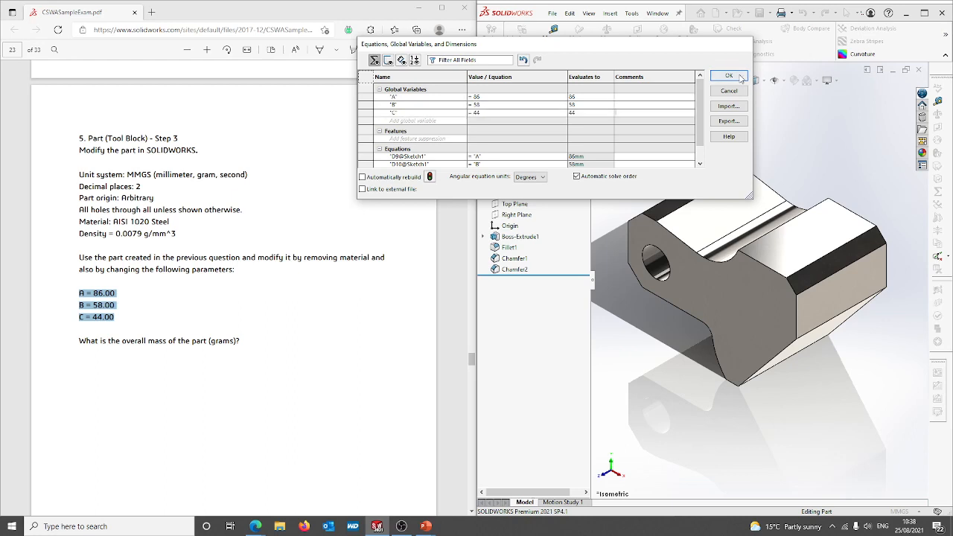
click(729, 75)
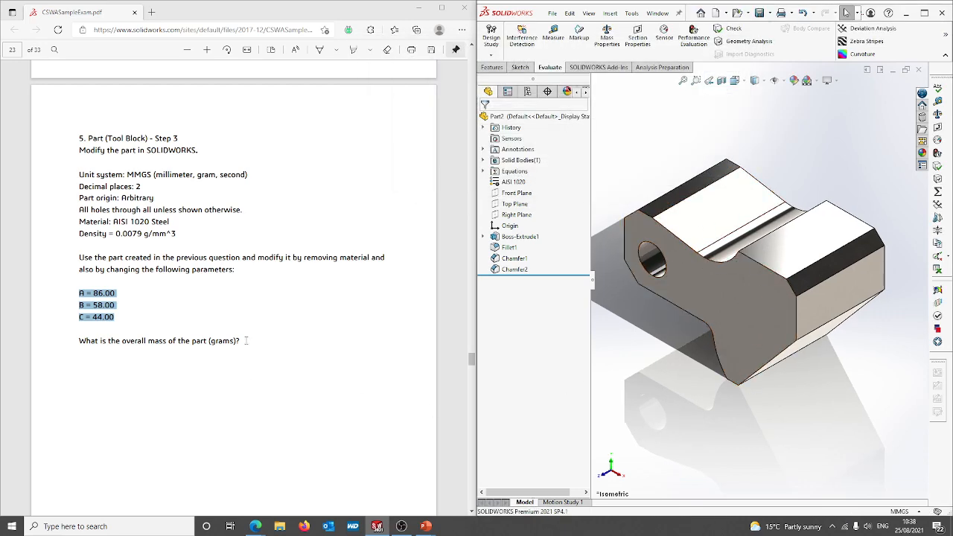
Examine the question 5 drawings for the material to remove and its dimensions
scroll(246, 340, up, 15)
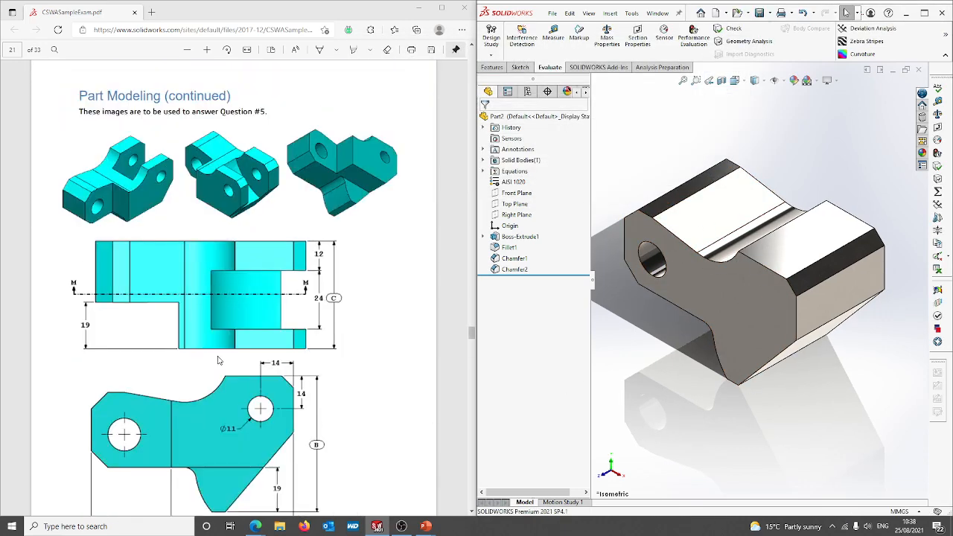
scroll(220, 357, down, 2)
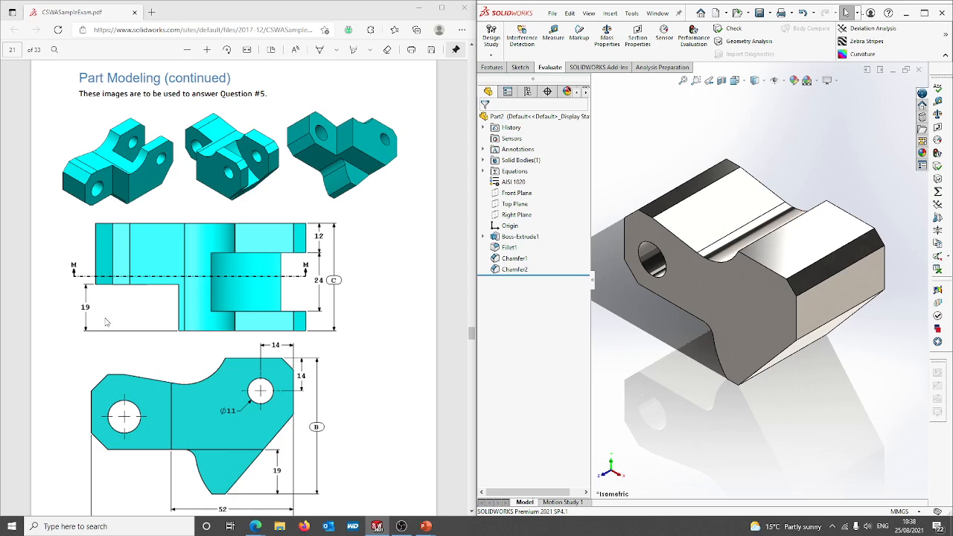
scroll(162, 387, down, 2)
scroll(189, 226, up, 2)
scroll(228, 384, down, 2)
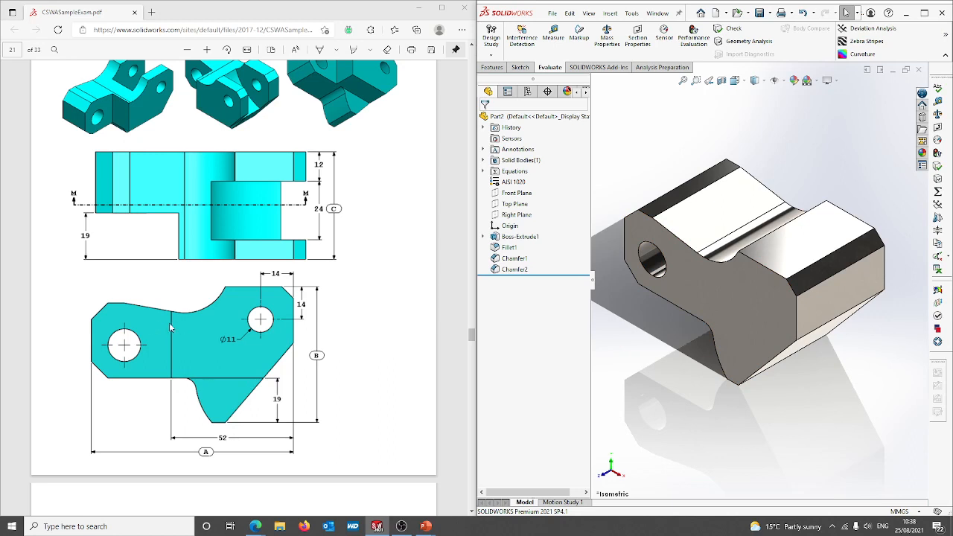
right_click(730, 292)
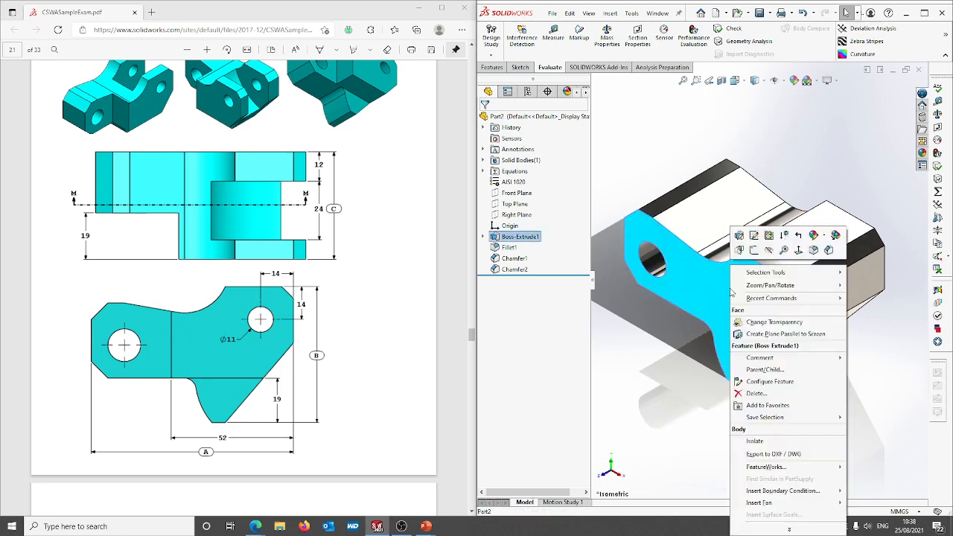
click(754, 249)
key(f)
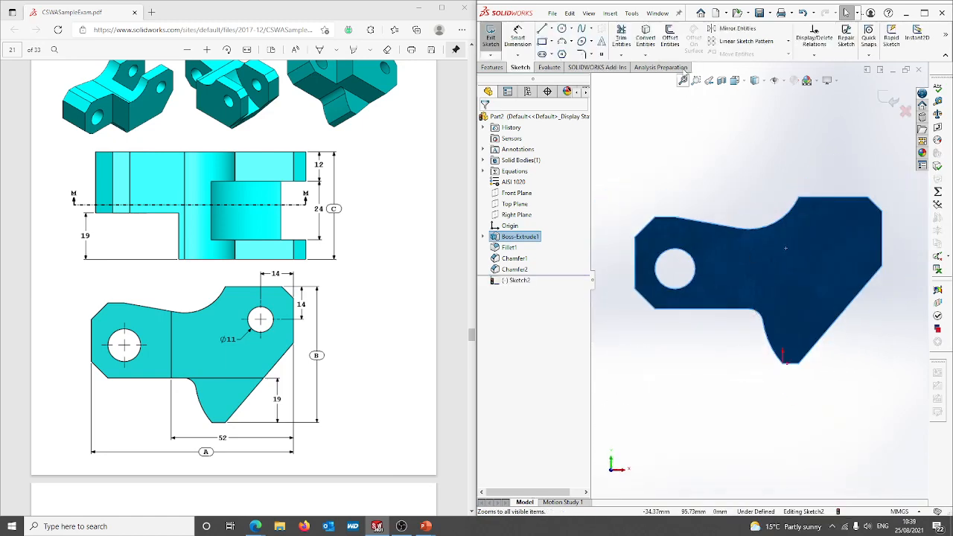
click(670, 37)
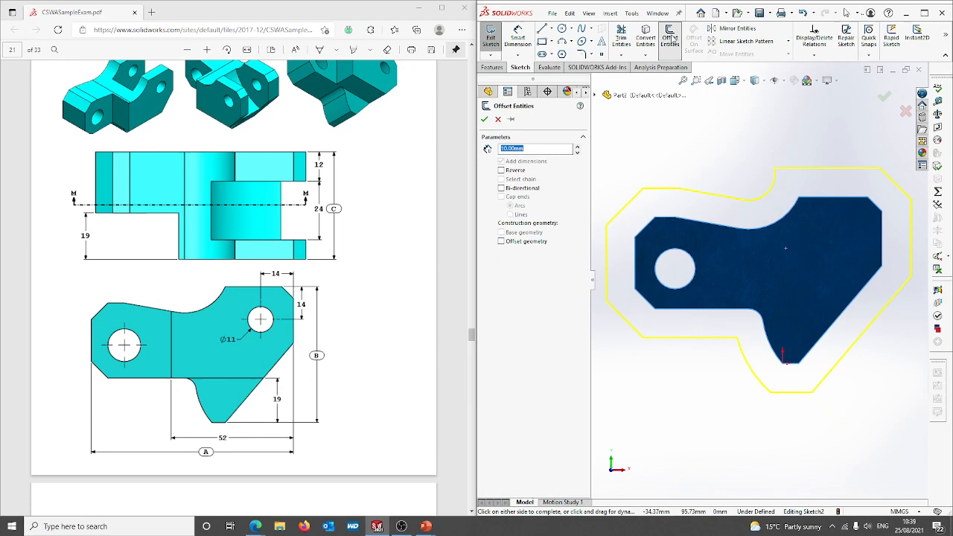
click(883, 240)
click(880, 239)
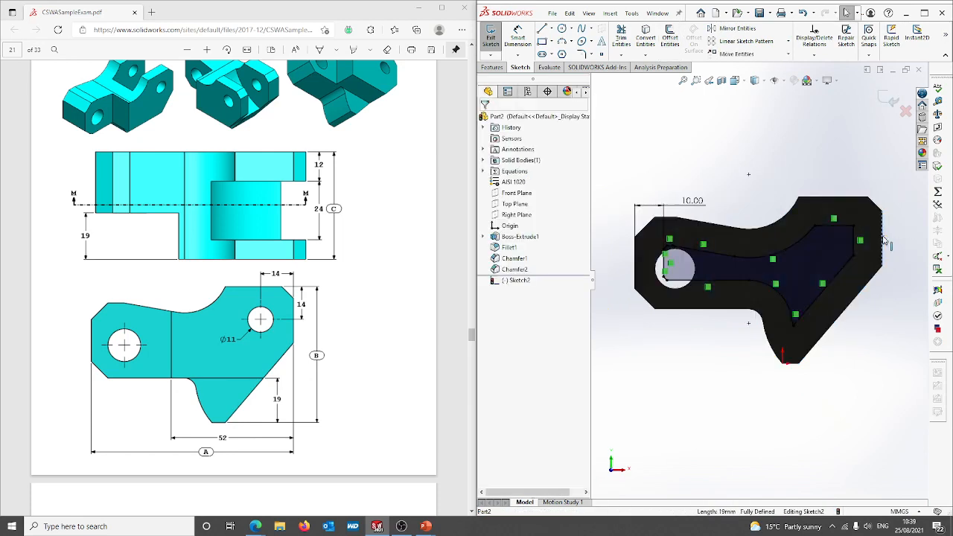
click(521, 281)
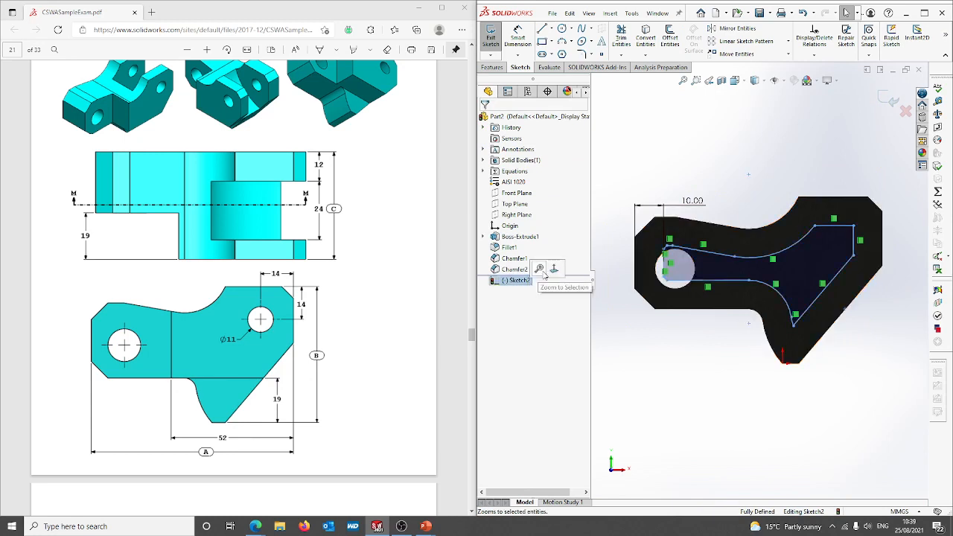
right_click(525, 283)
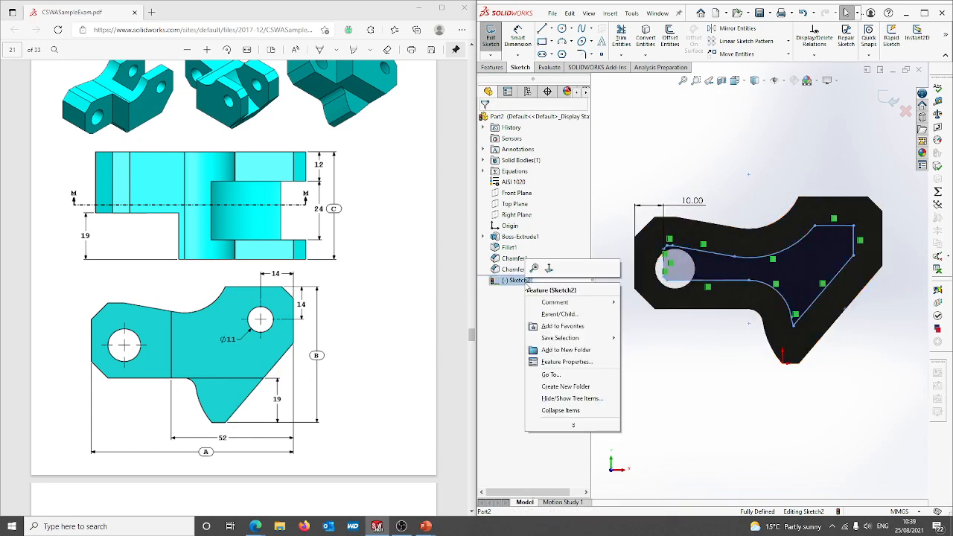
click(904, 111)
click(457, 271)
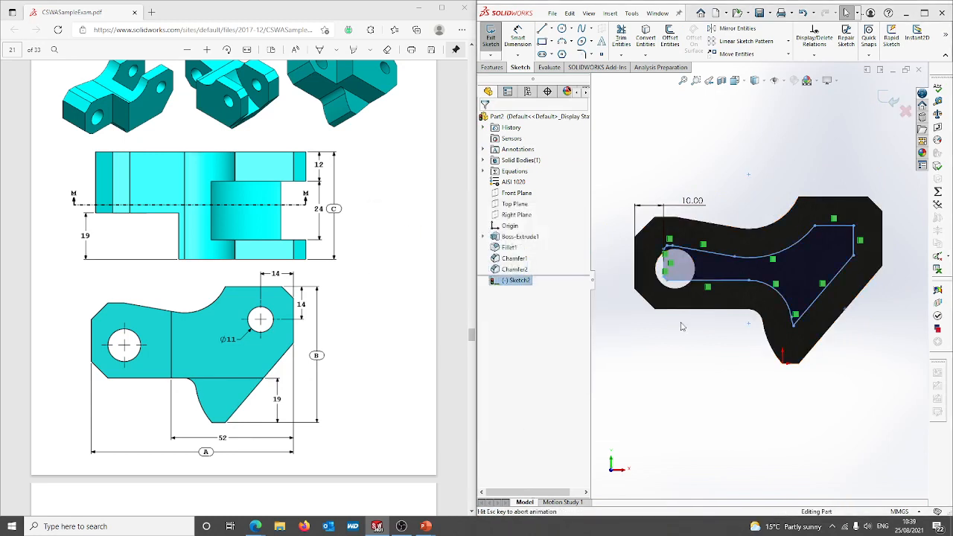
Start a sketch on the block's front profile face and offset its short vertical edge 52 mm inward
right_click(690, 293)
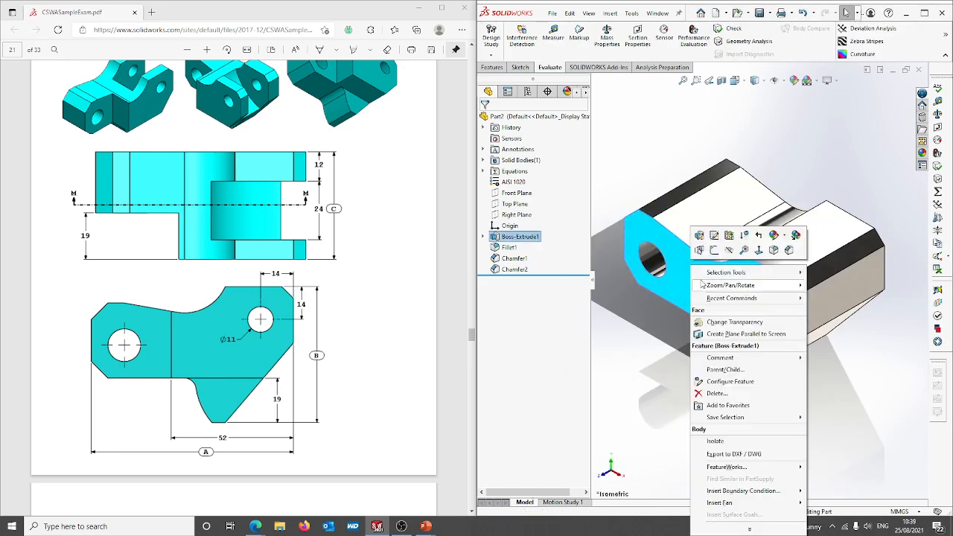
click(715, 251)
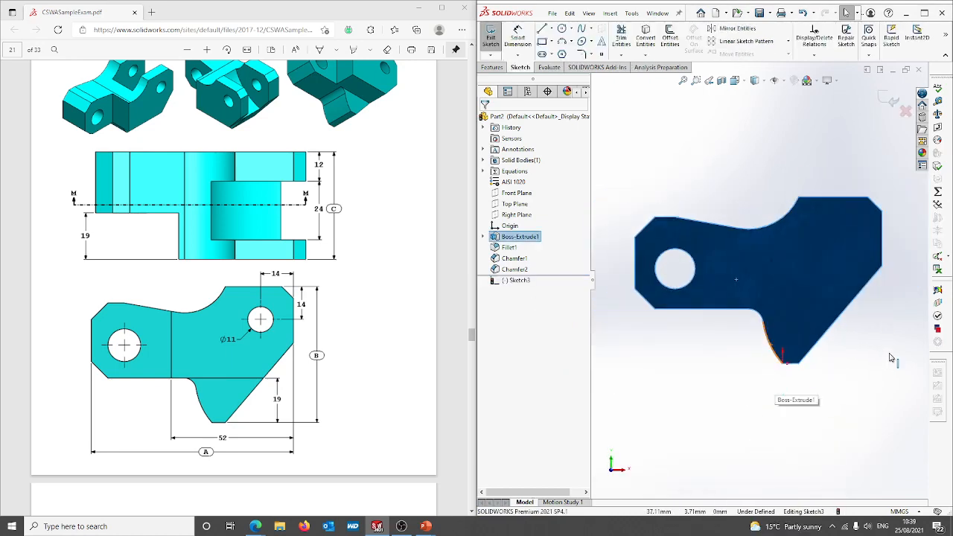
click(882, 238)
click(669, 37)
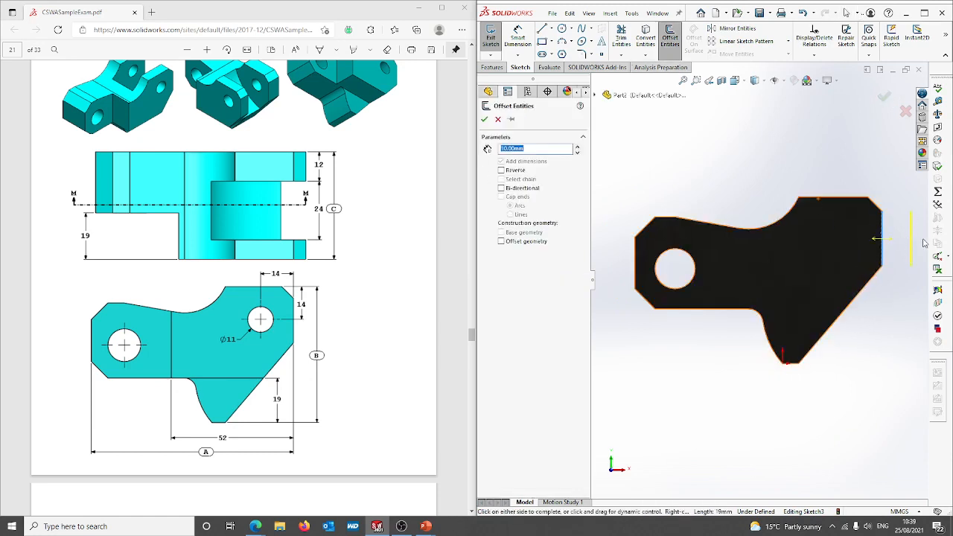
click(501, 170)
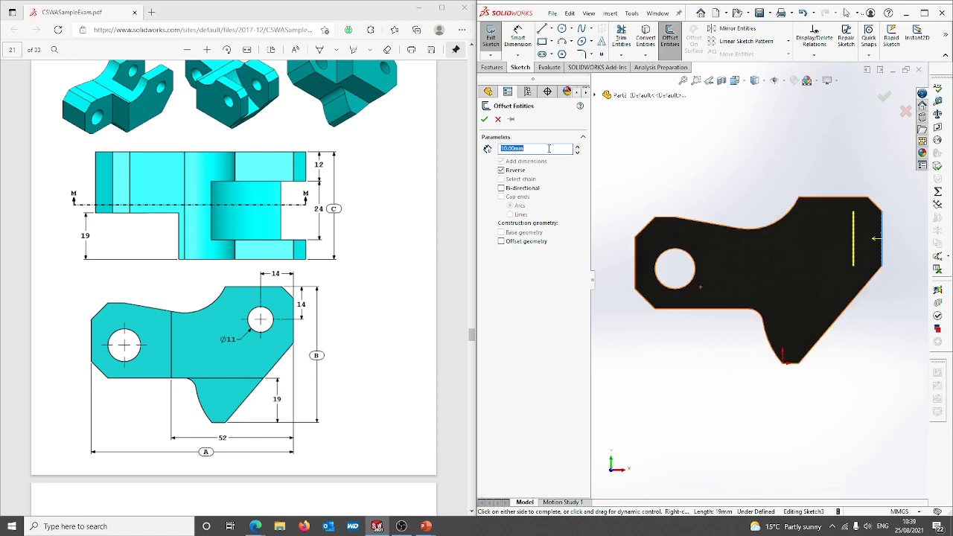
text(12)
key(Return)
click(485, 120)
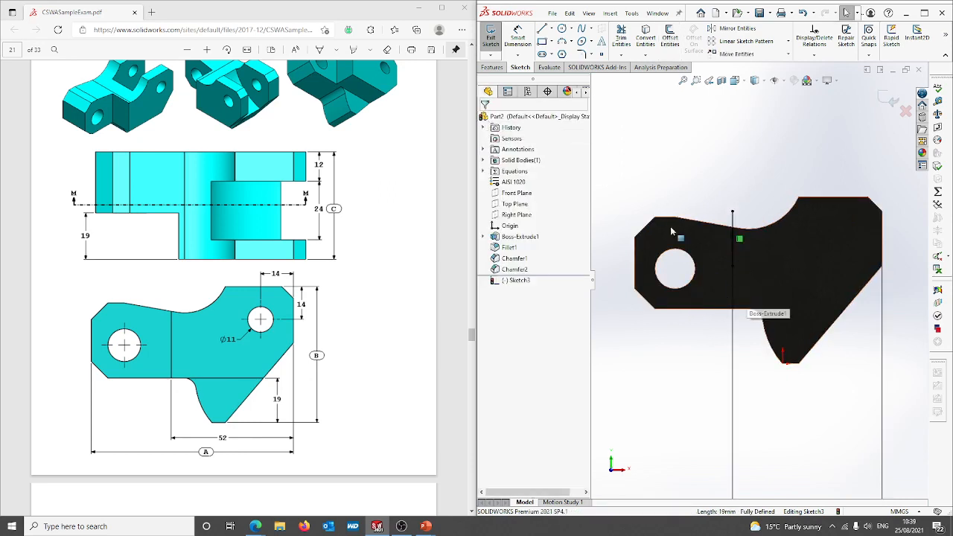
Draw a vertical line extending the offset line down to the block's lower horizontal edge
click(541, 28)
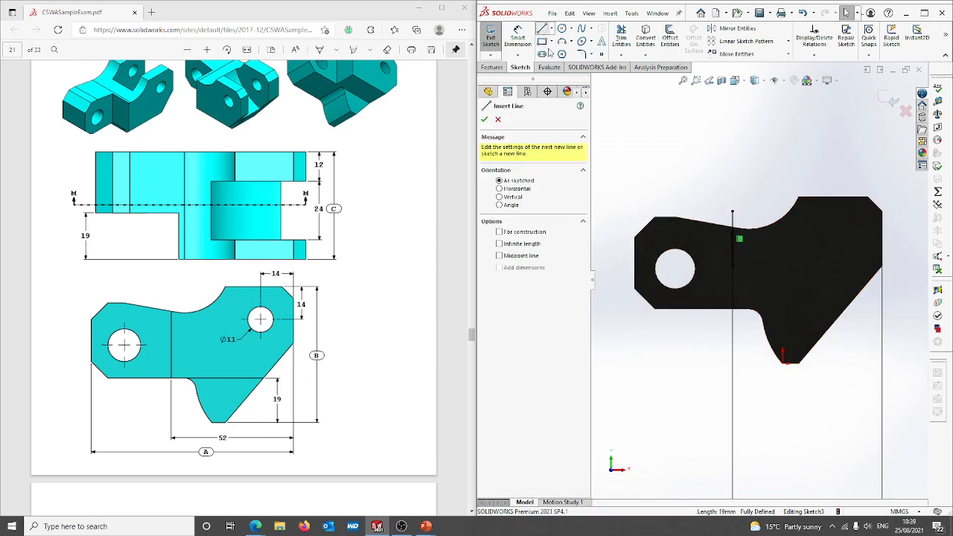
click(733, 265)
click(733, 312)
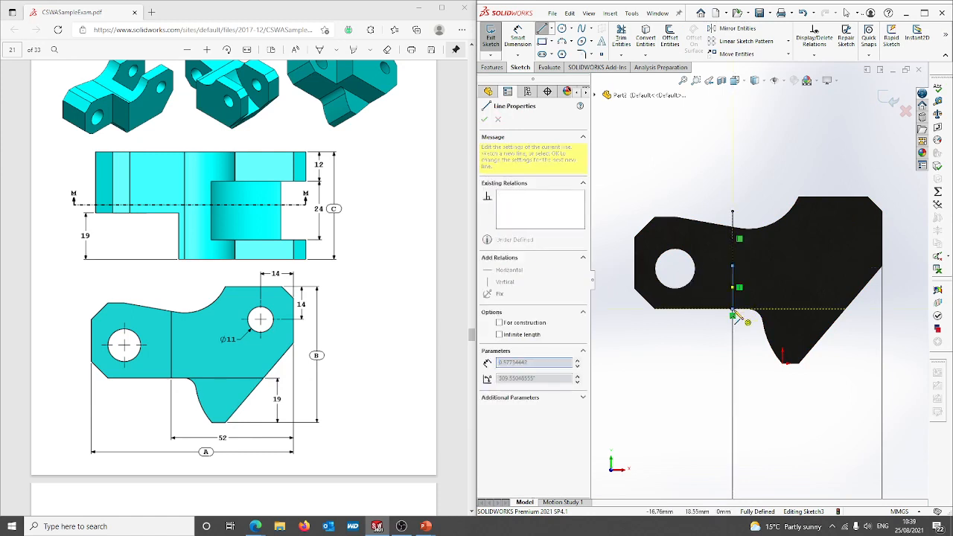
key(Escape)
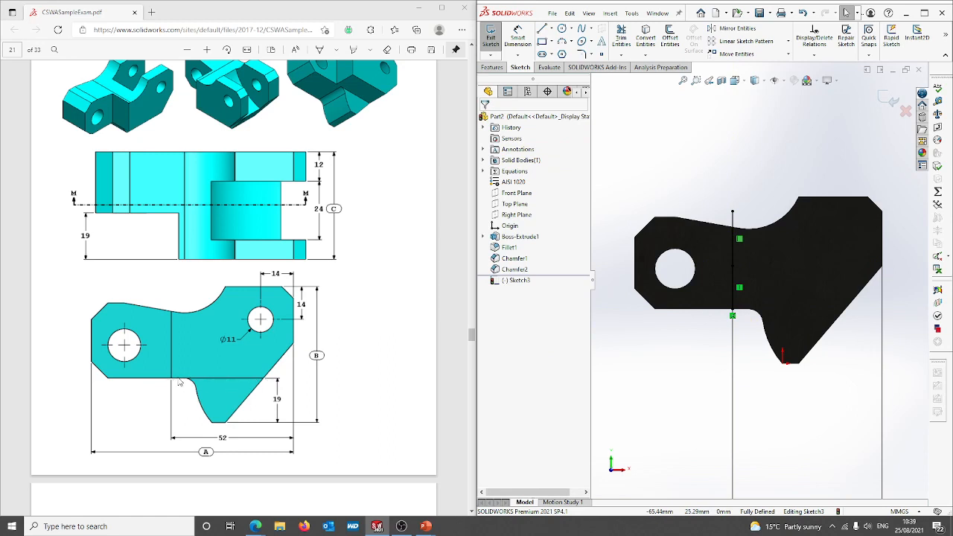
Close the cut profile with lines along the lower edge and around the part's outside, about 96 mm wide below and 41 mm wide above
click(541, 29)
click(733, 314)
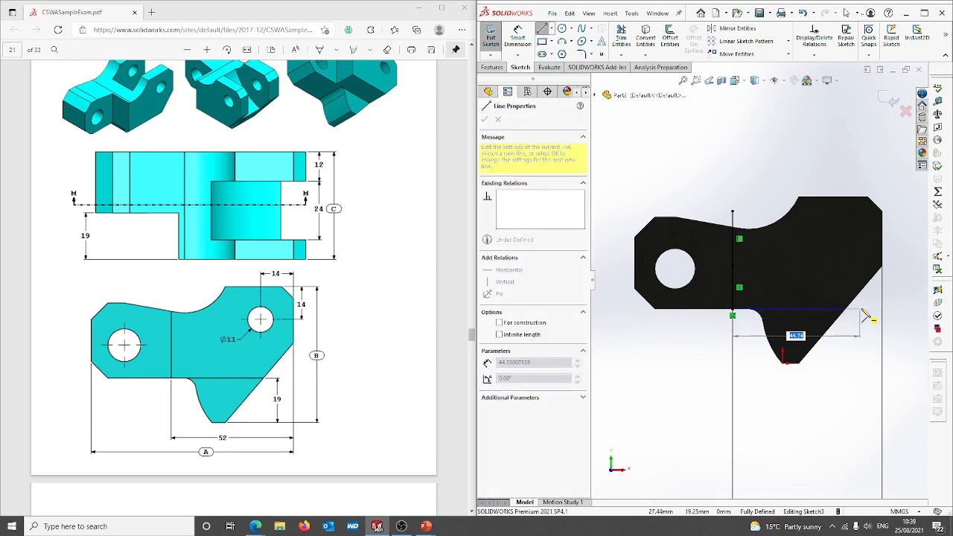
click(893, 311)
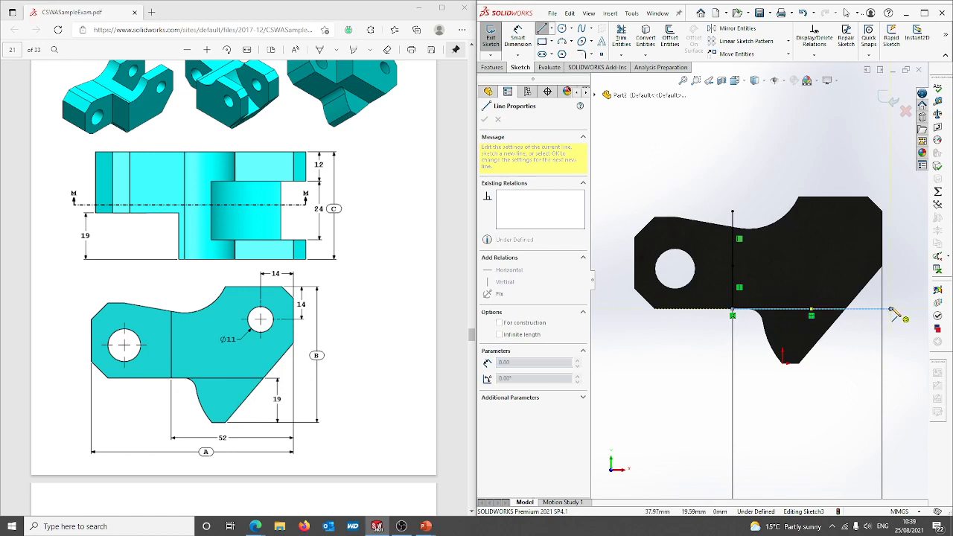
click(891, 386)
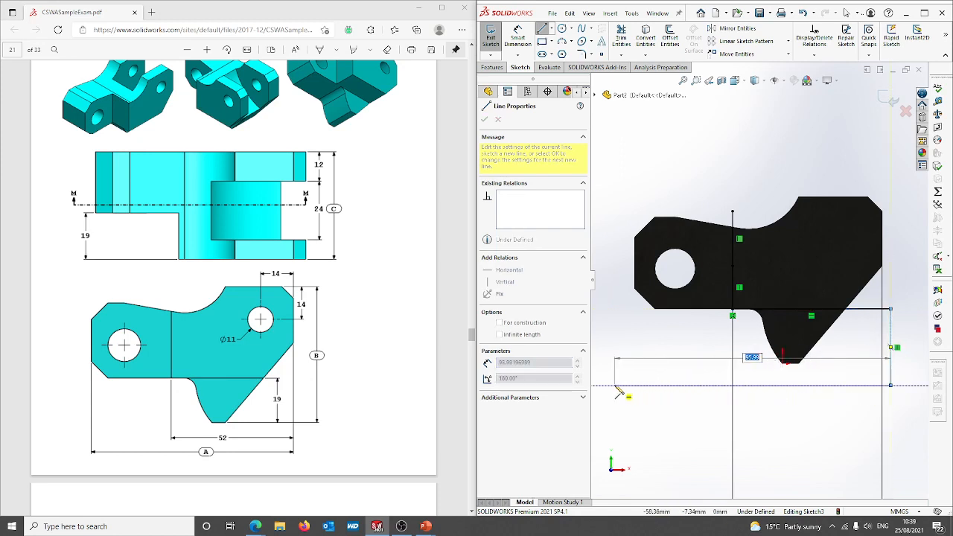
click(614, 385)
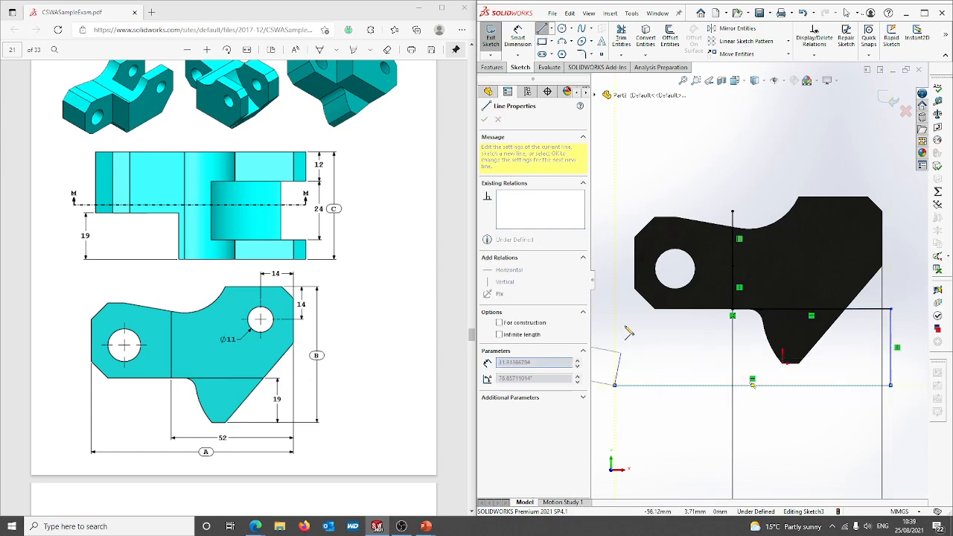
click(615, 213)
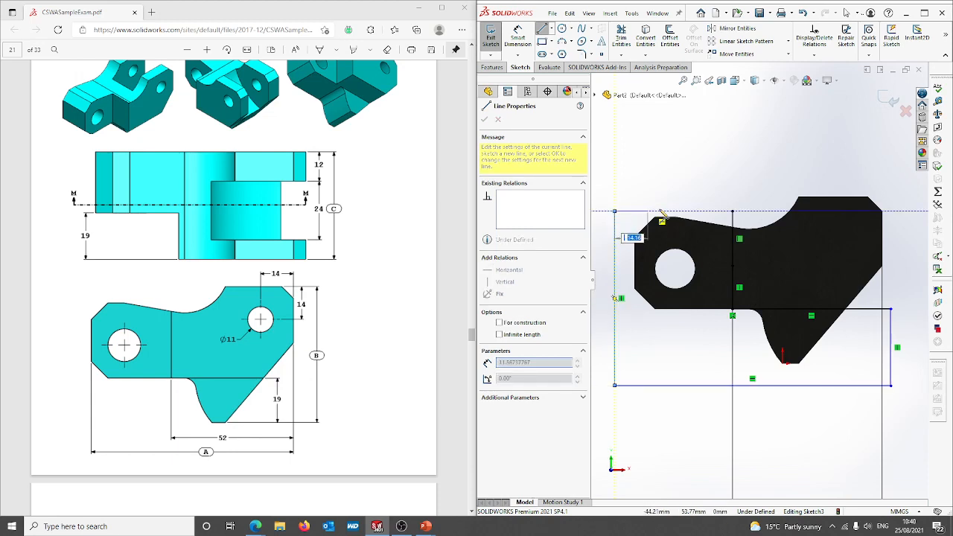
click(734, 213)
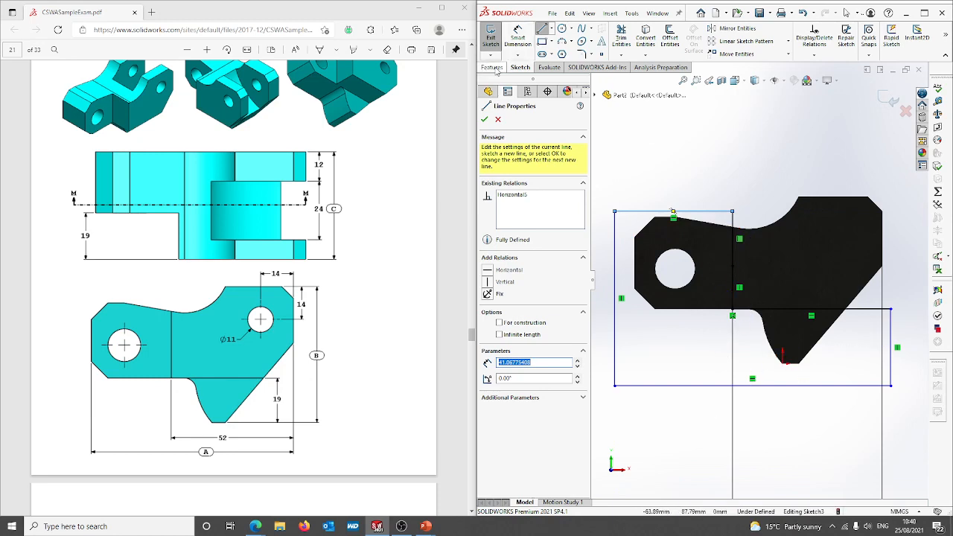
Cut-extrude the closed profile into the block as a blind cut 19 mm deep
click(492, 68)
click(624, 35)
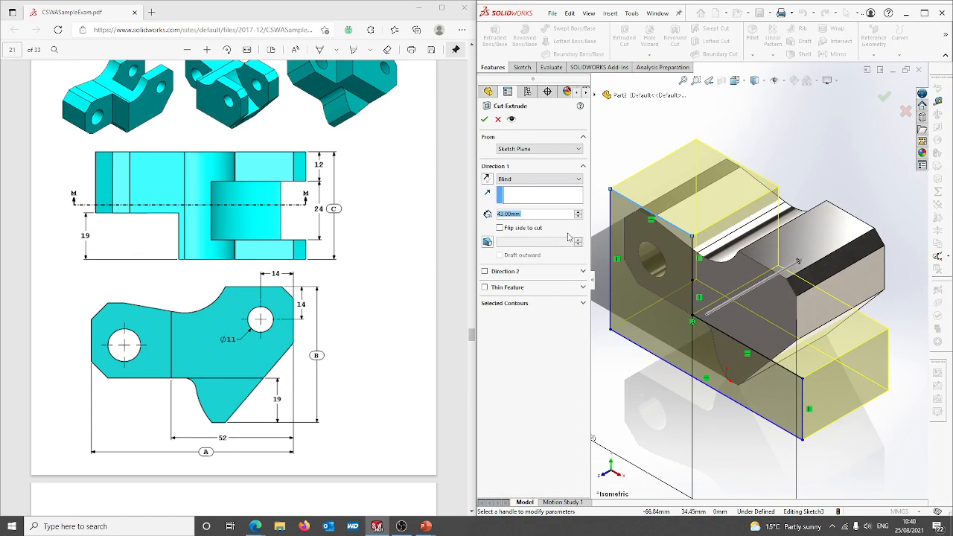
text(19)
key(Return)
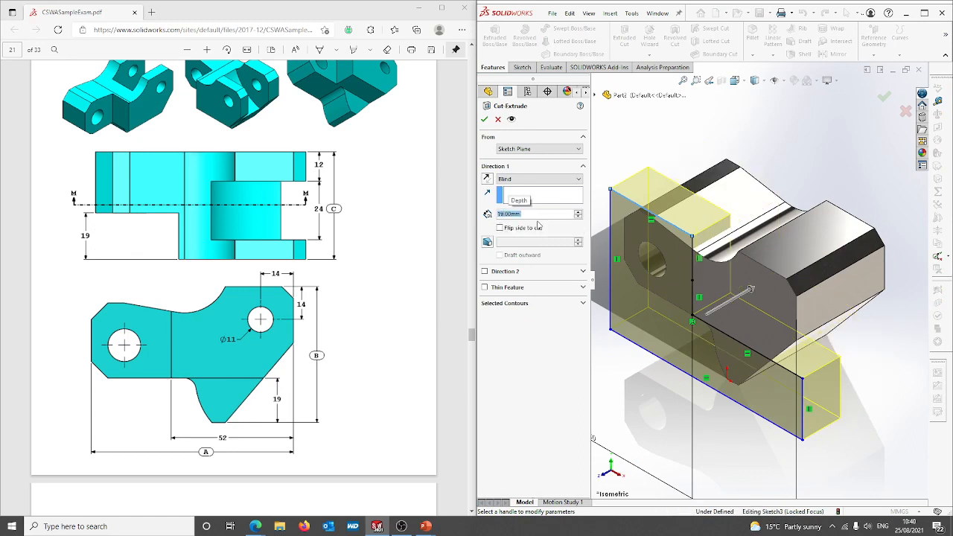
click(484, 119)
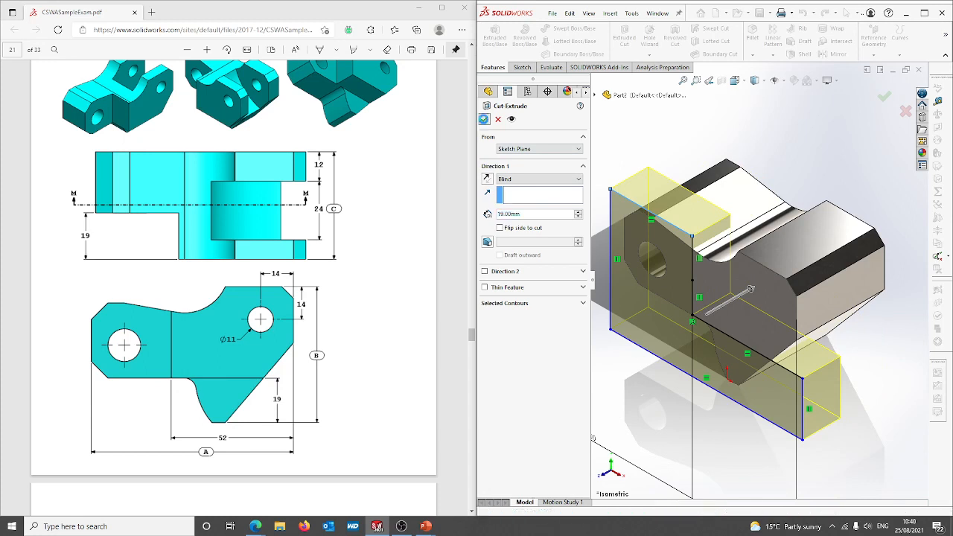
Start a sketch on the block's front face and draw an 11 mm diameter circle near its upper outer corner
click(680, 420)
middle_drag(680, 419, 707, 378)
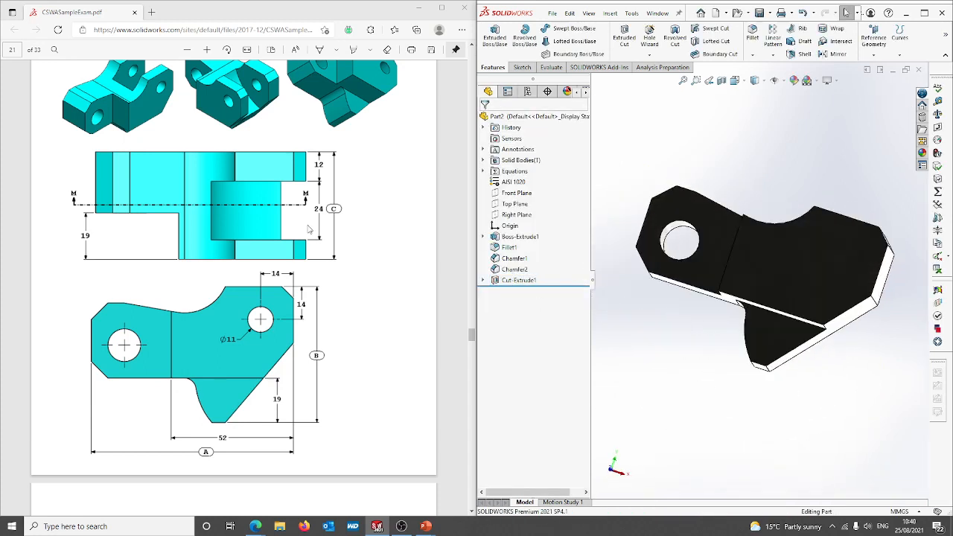
scroll(328, 200, up, 2)
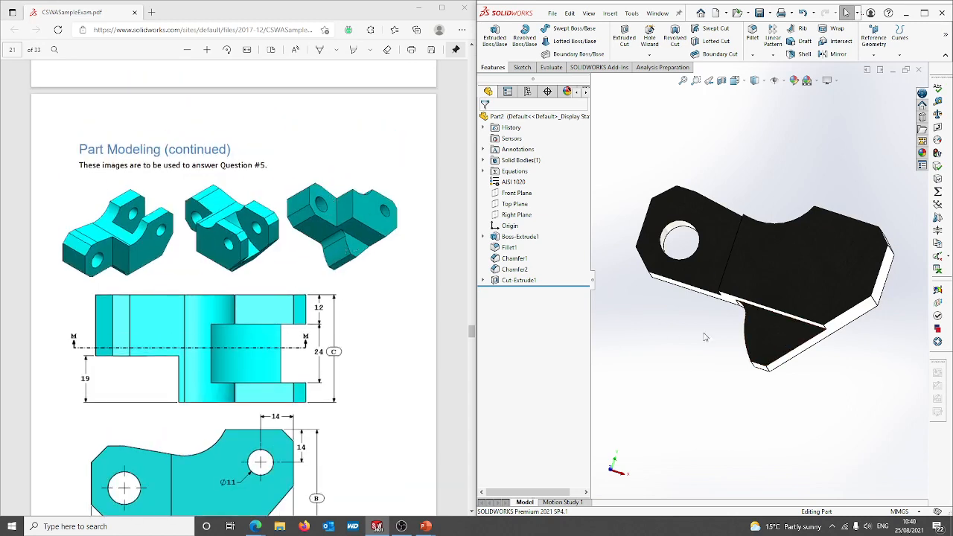
scroll(319, 283, down, 1)
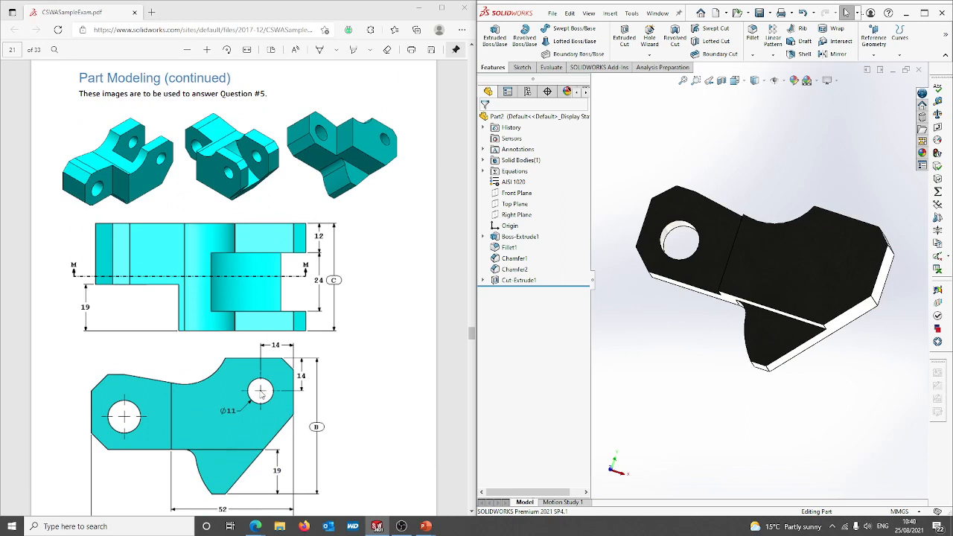
click(833, 246)
right_click(834, 244)
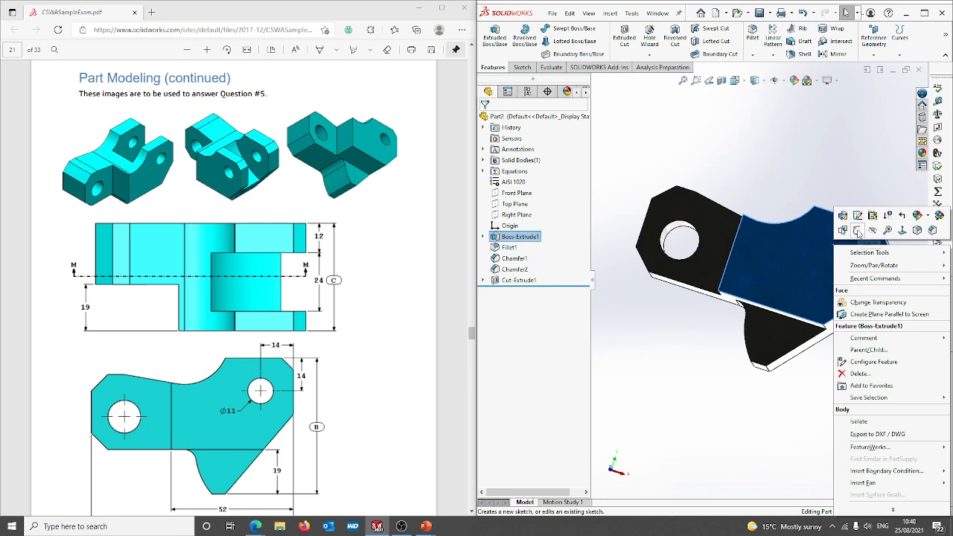
click(857, 232)
scroll(848, 305, up, 1)
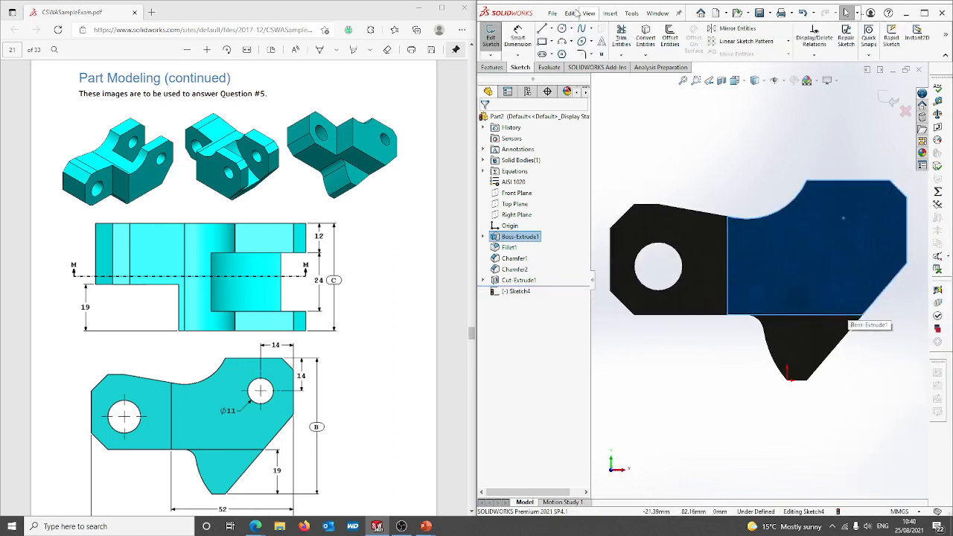
click(562, 29)
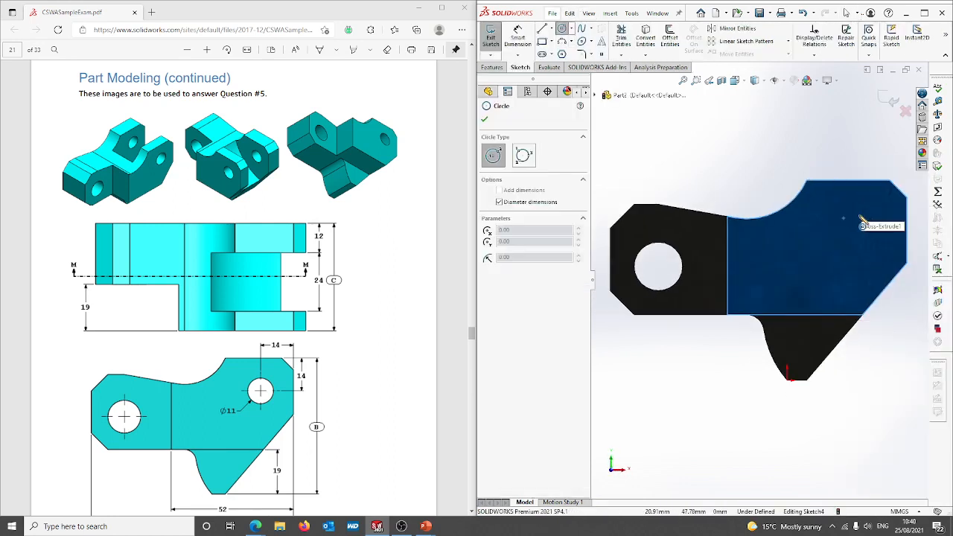
click(859, 216)
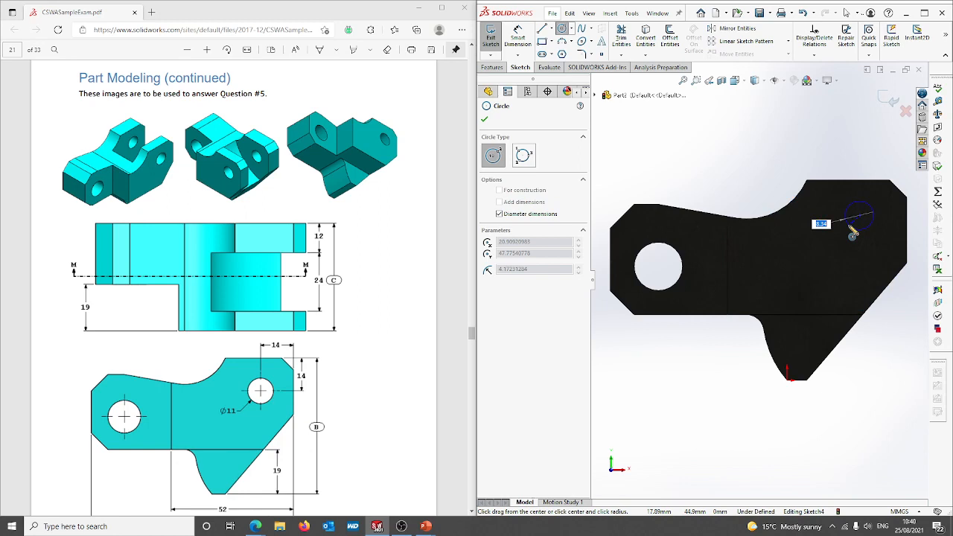
text(11)
key(Return)
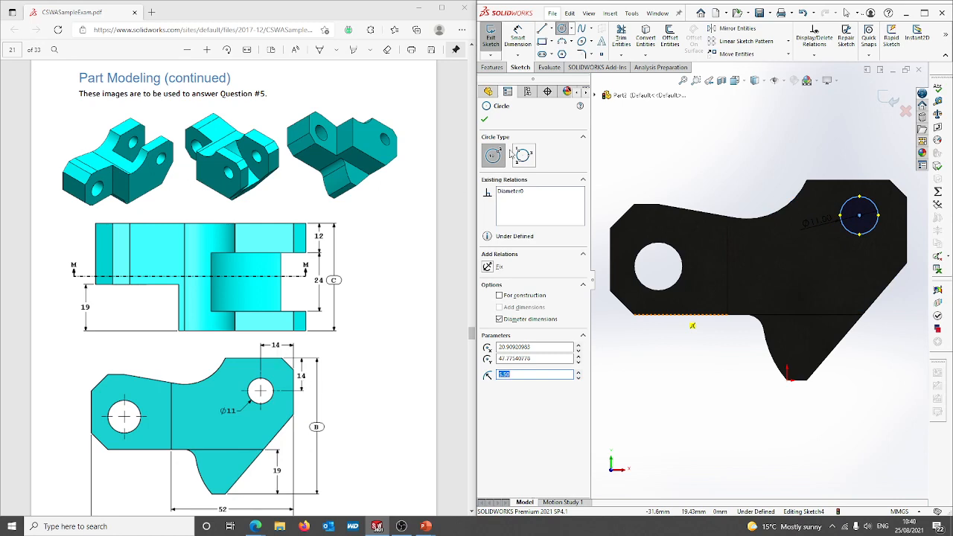
Dimension the circle's center 14 mm below the face's upper horizontal edge
click(518, 37)
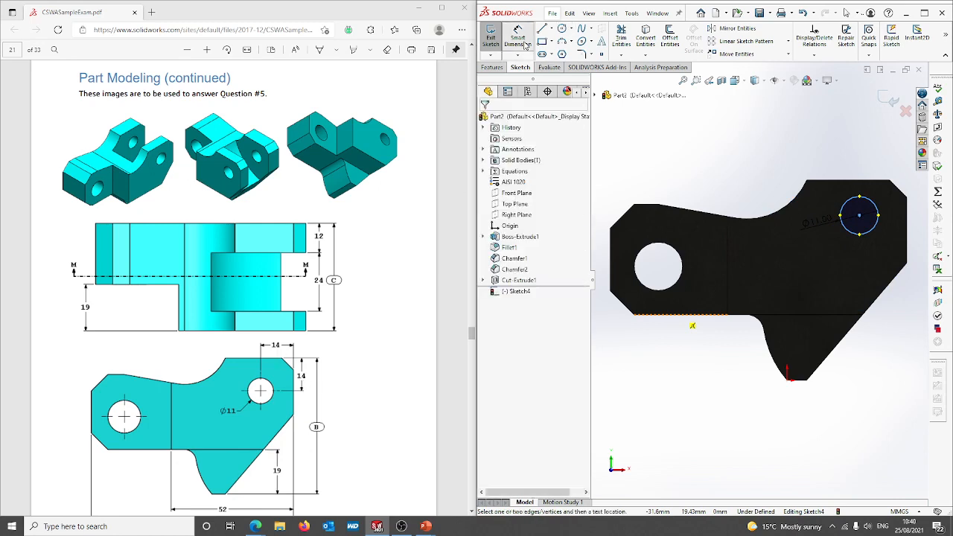
click(860, 215)
click(859, 181)
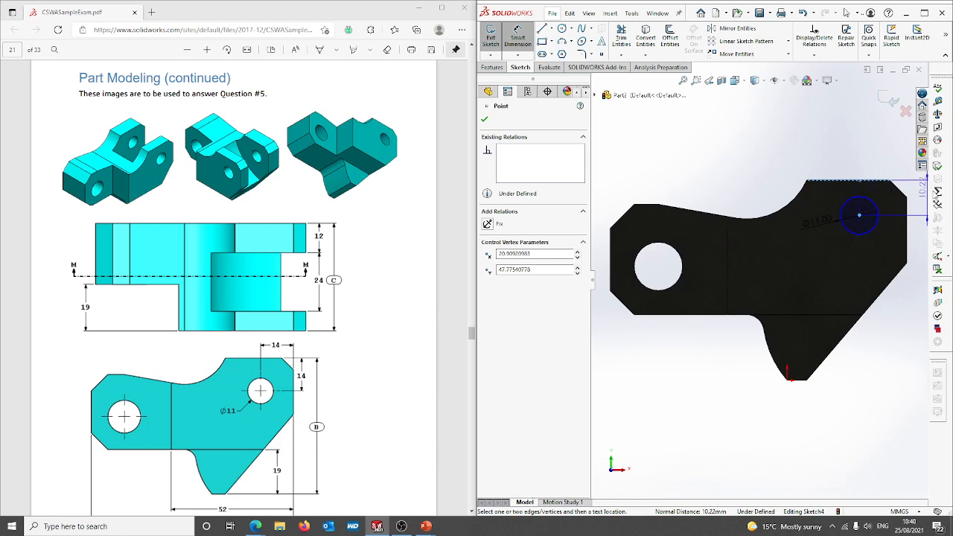
click(924, 201)
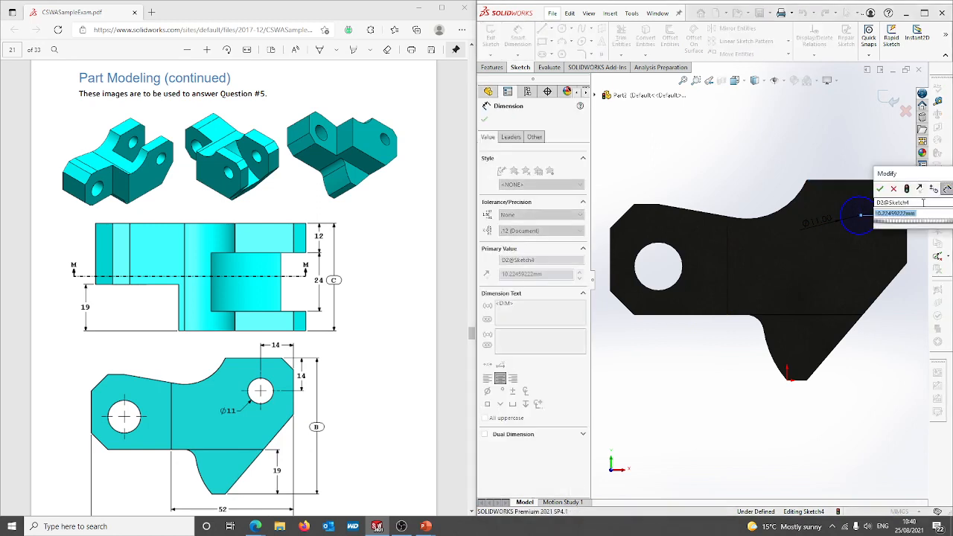
text(14)
key(Return)
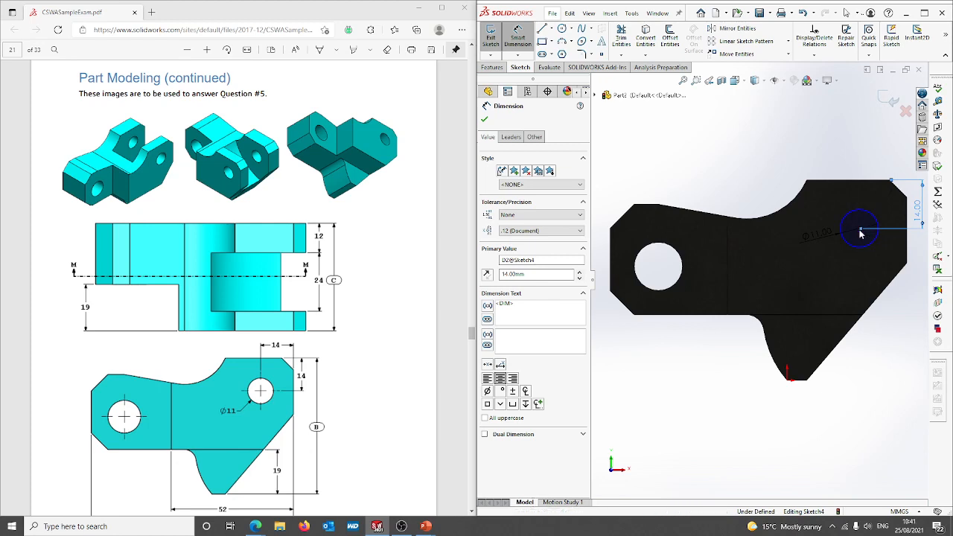
key(Escape)
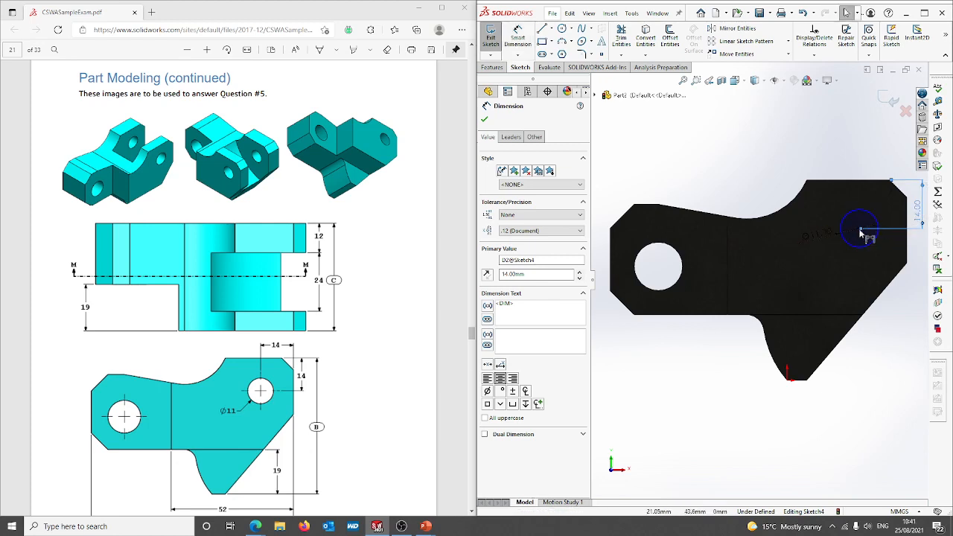
Dimension the circle's center 14 mm horizontally from the face's short vertical outer edge
click(861, 230)
click(906, 226)
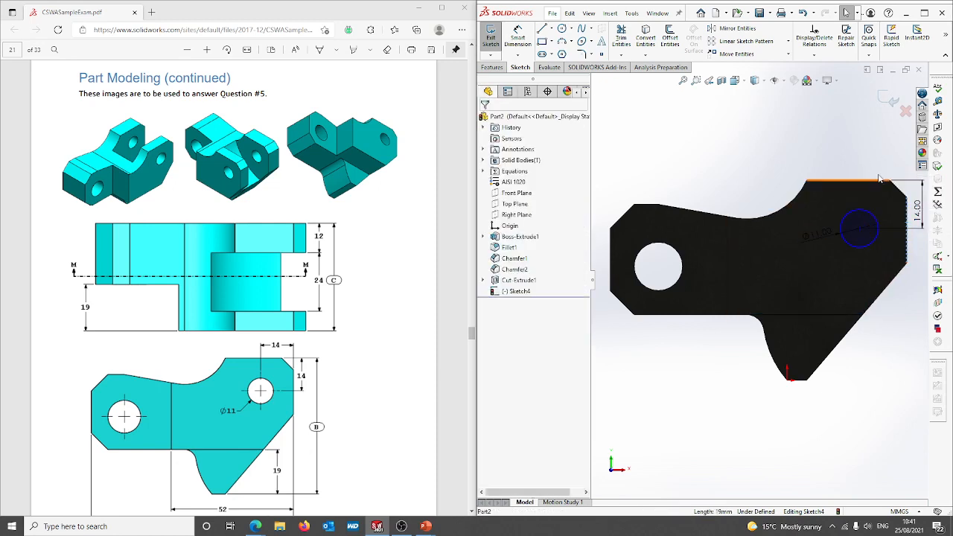
click(518, 38)
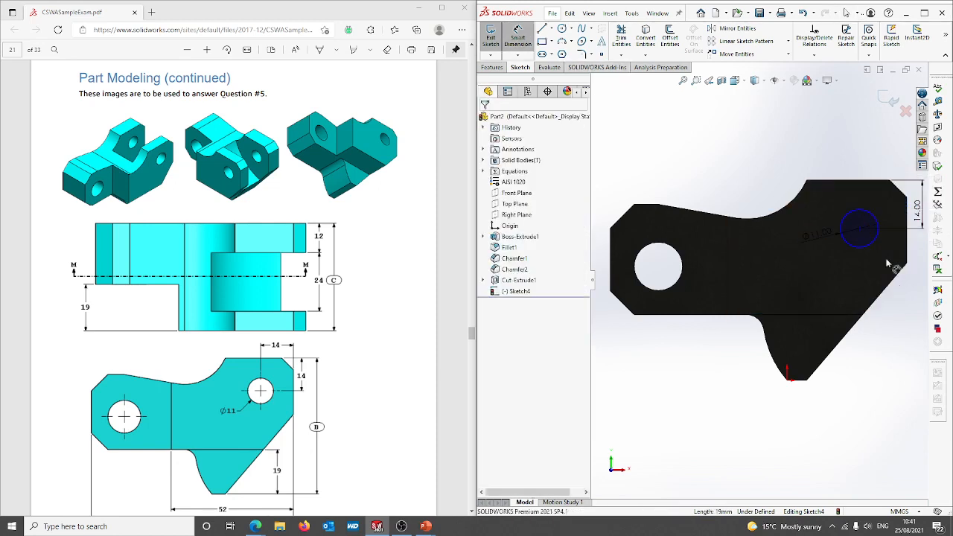
click(861, 230)
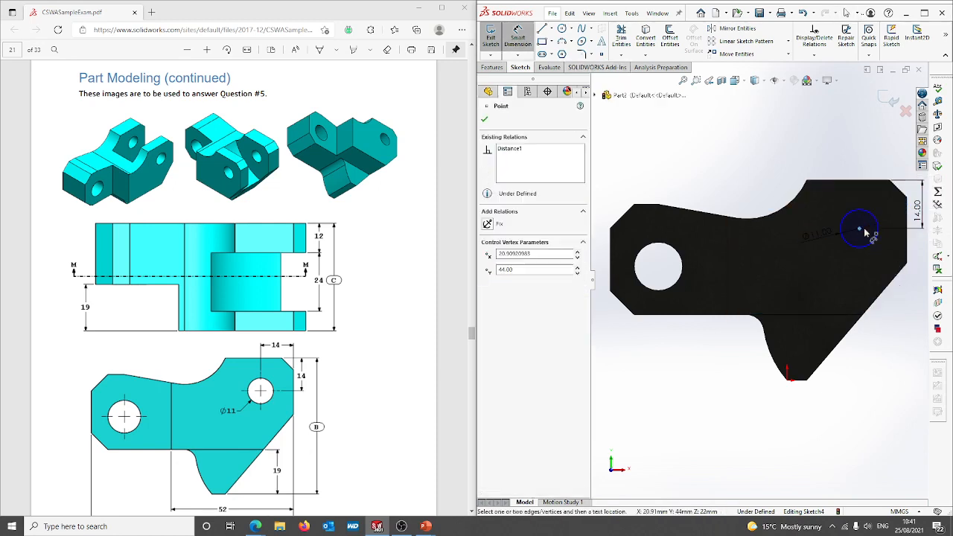
click(906, 225)
click(884, 154)
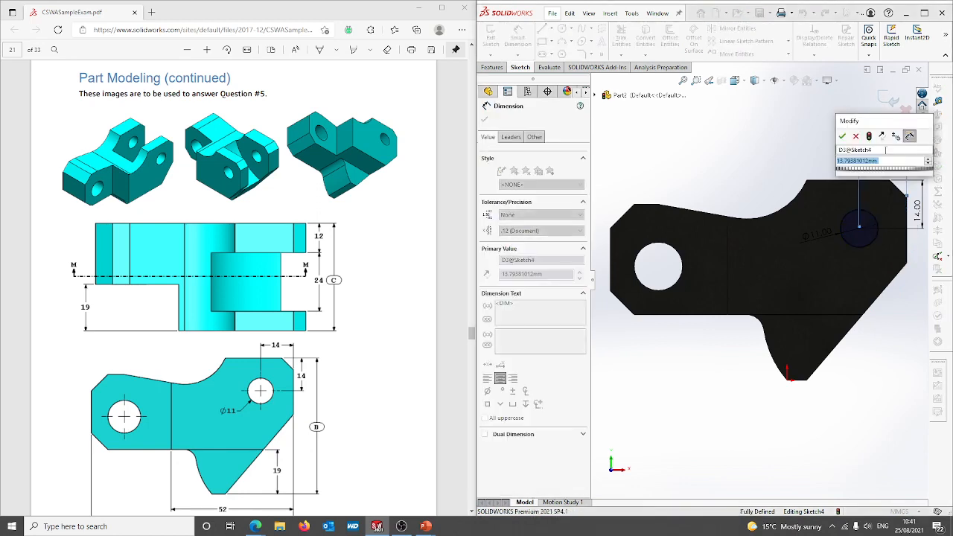
key(Return)
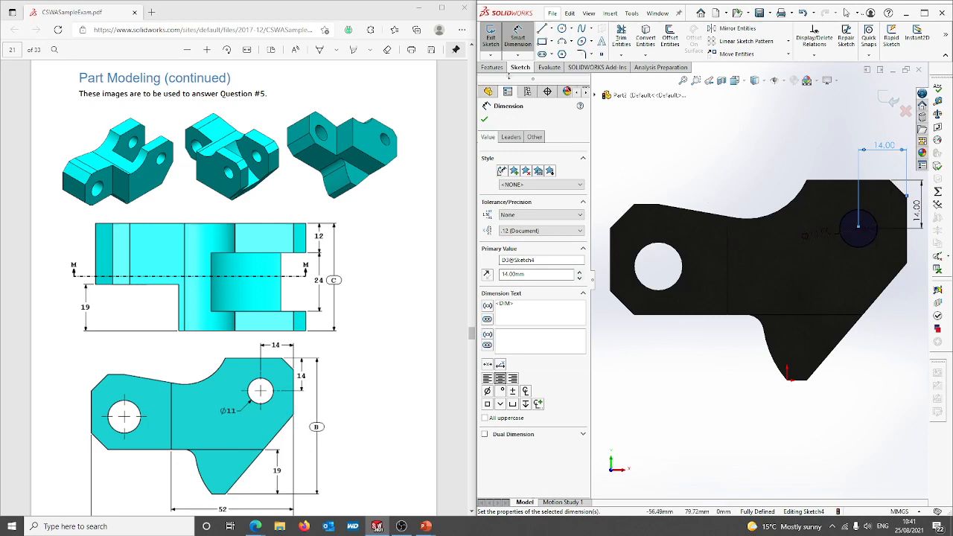
Cut-extrude the 11 mm circle Through All to make the hole in the block
click(492, 68)
click(624, 36)
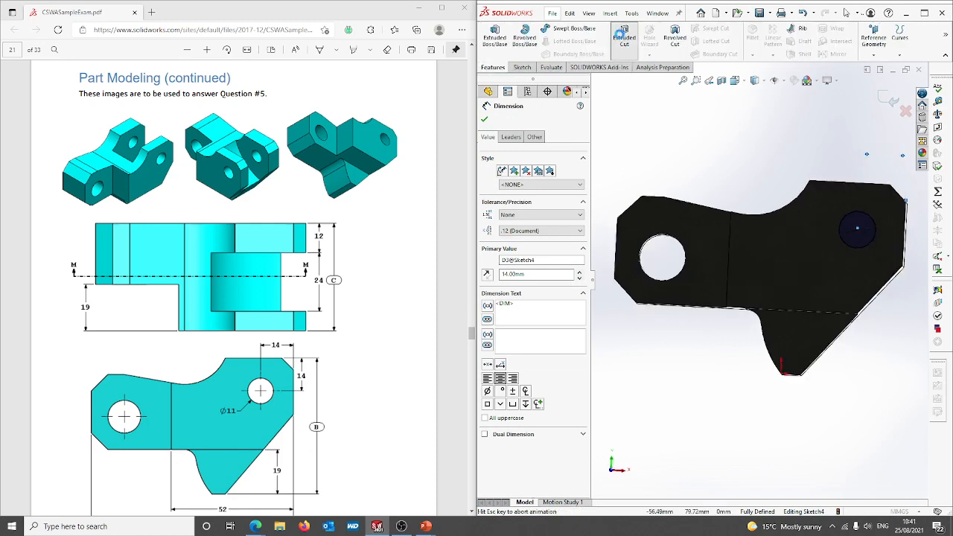
click(530, 180)
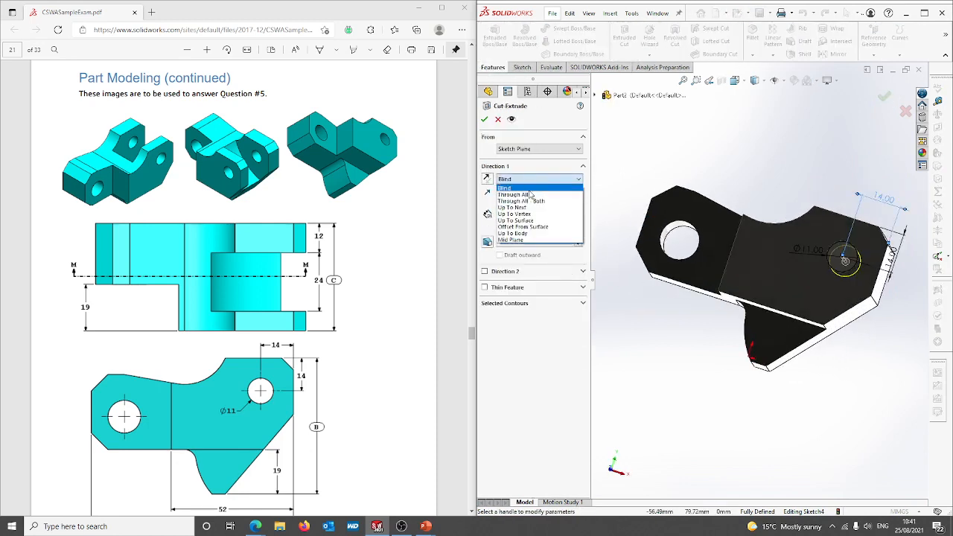
click(529, 192)
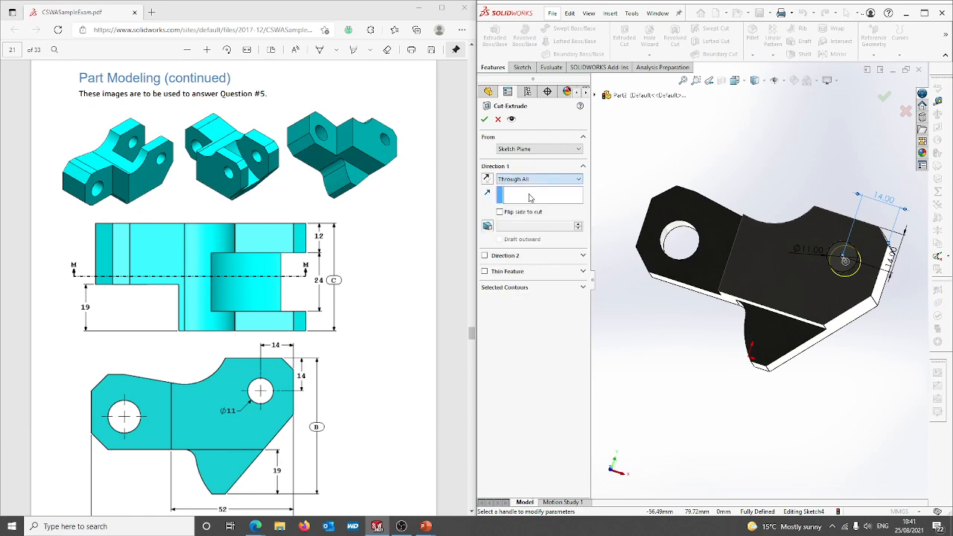
click(484, 119)
middle_drag(833, 413, 844, 379)
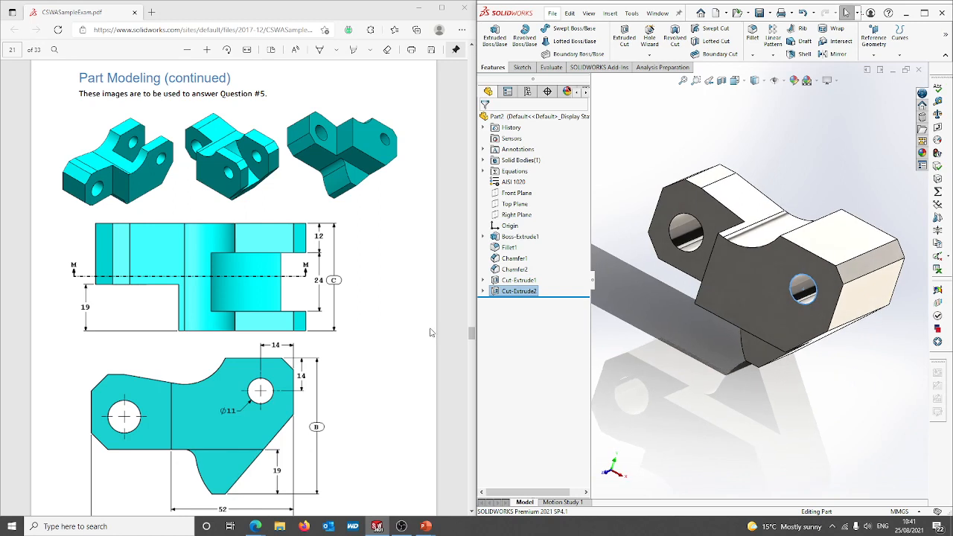
Start a sketch on the Front Plane, viewed normal to it, and bring up the exam's section M-M drawing
click(410, 387)
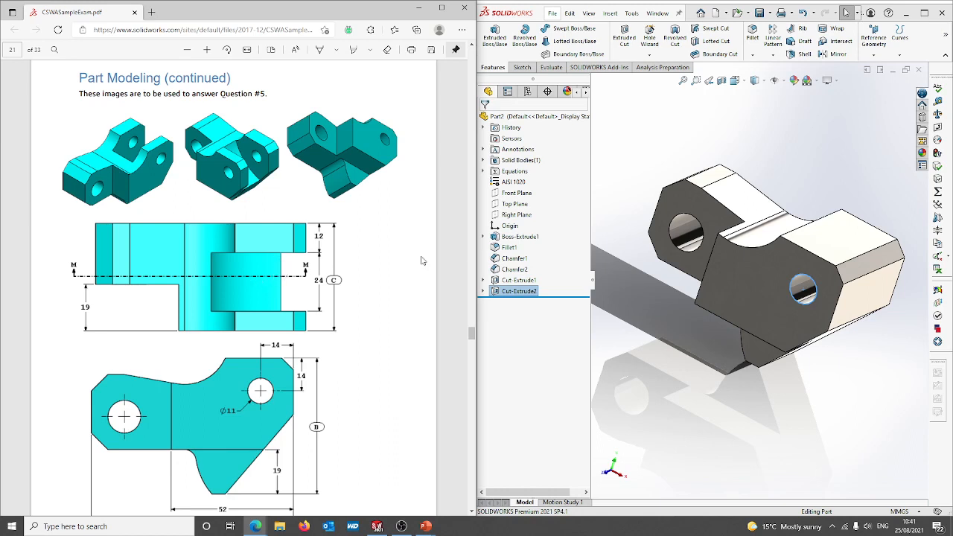
right_click(512, 196)
click(520, 179)
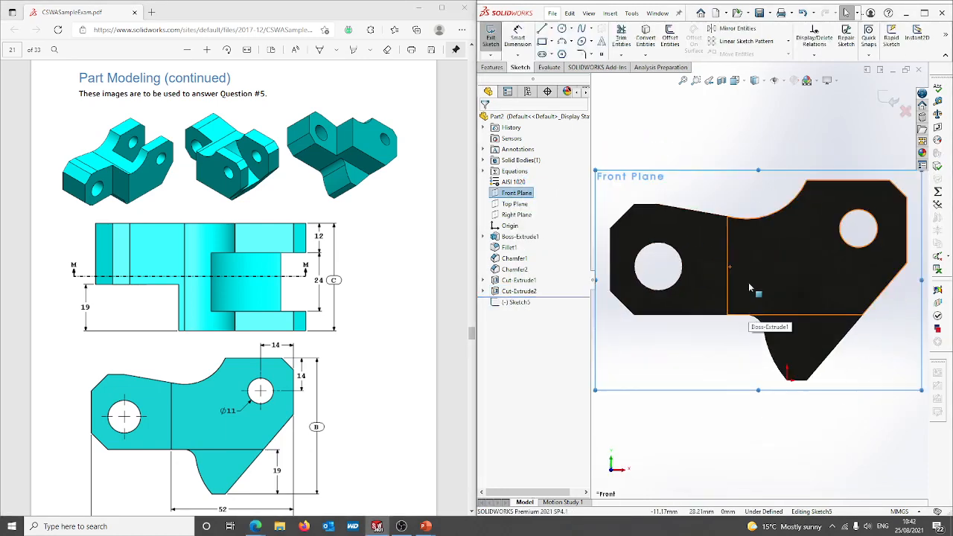
mouse_move(750, 311)
middle_down()
mouse_move(739, 321)
mouse_move(783, 324)
mouse_move(791, 311)
middle_up()
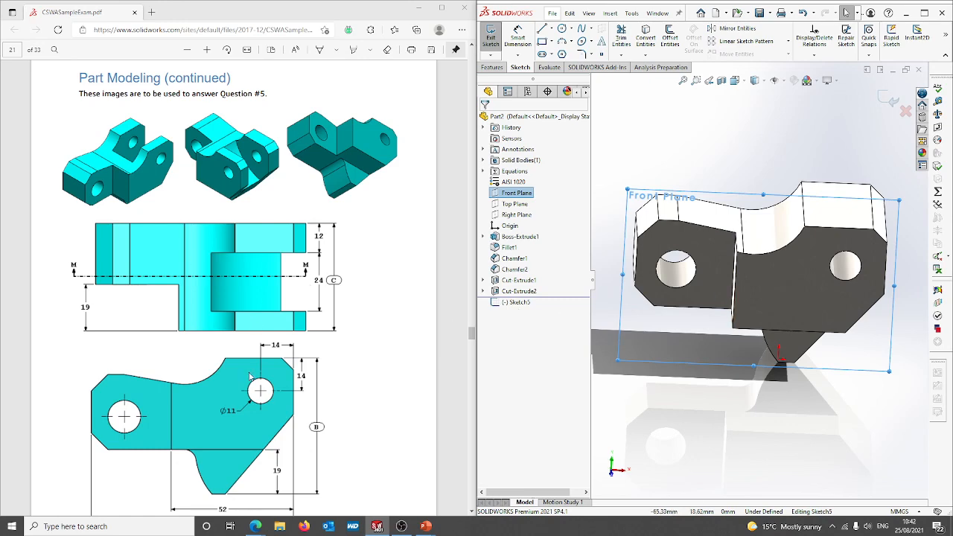
scroll(251, 377, down, 10)
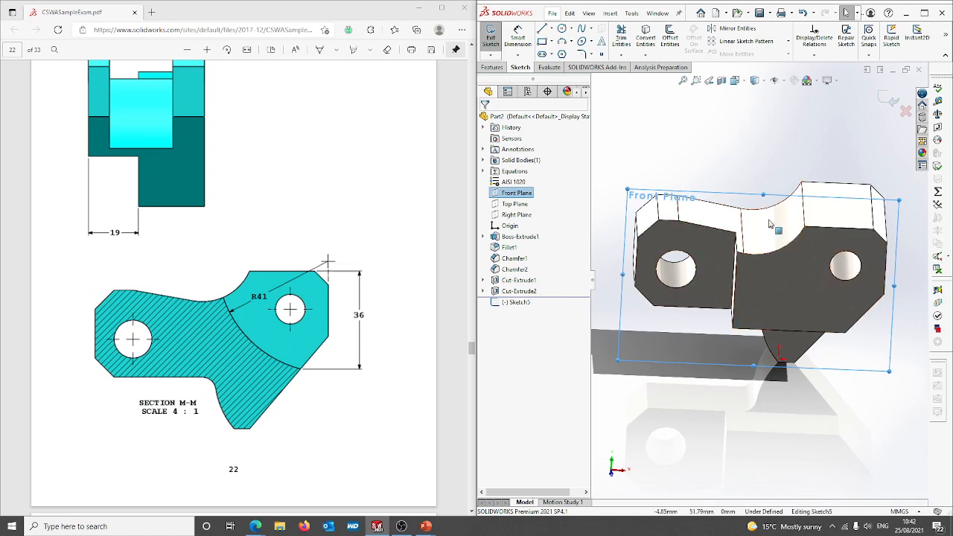
right_click(533, 194)
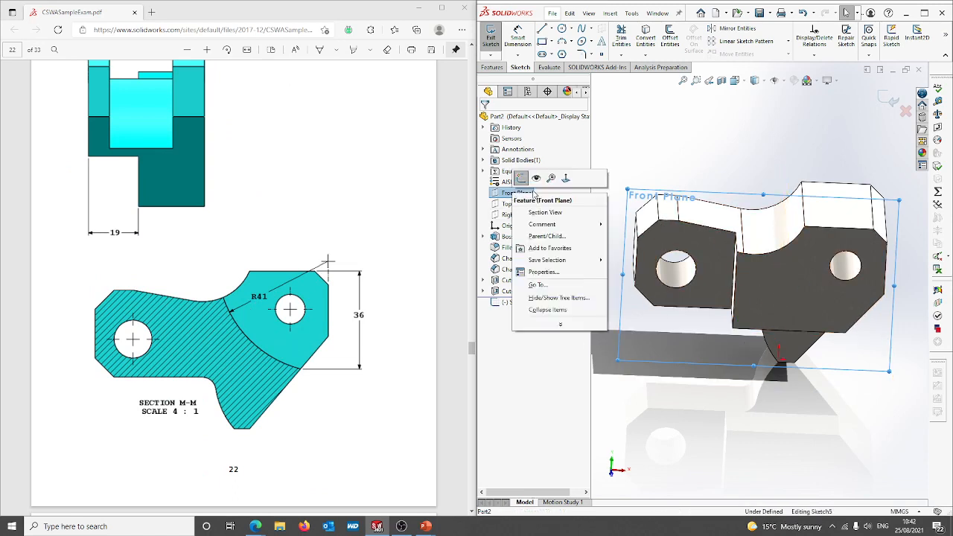
click(571, 181)
right_click(531, 193)
click(573, 182)
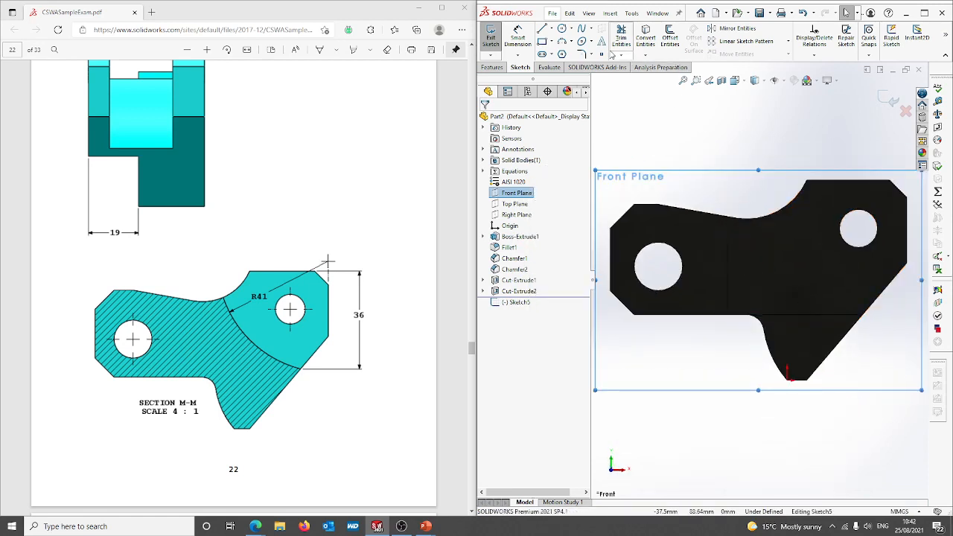
Draw a three-point arc of about 43 mm radius from the block's concave upper edge to its slanted lower edge, bulging away from the hole
click(563, 42)
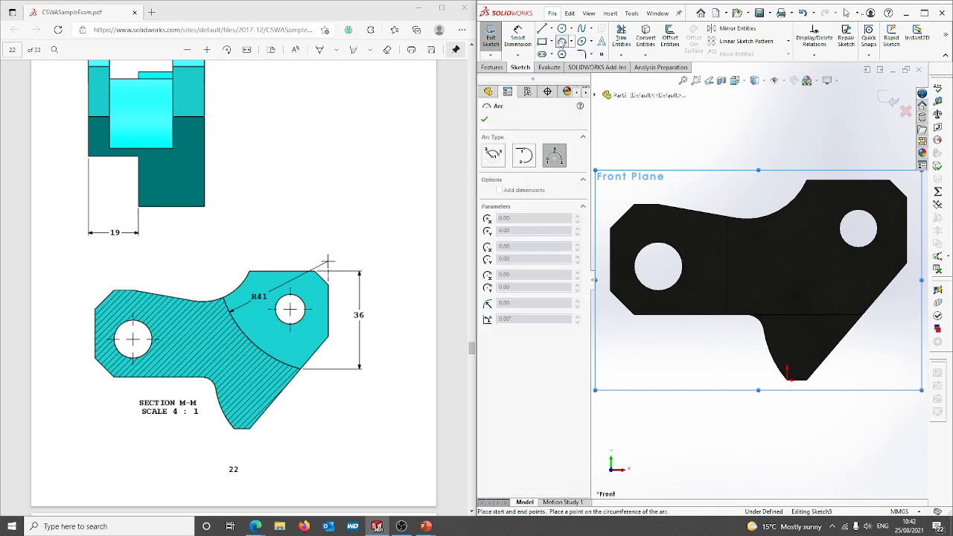
click(794, 213)
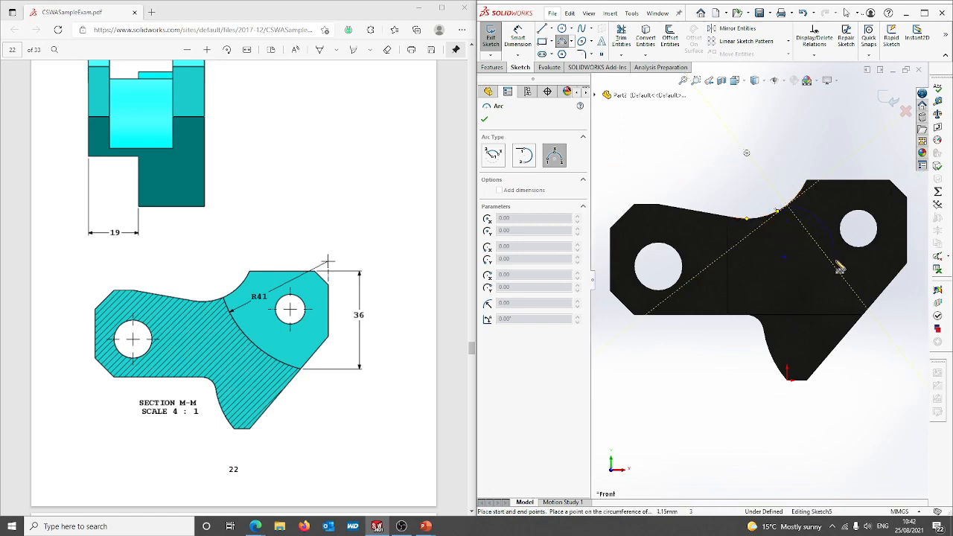
click(873, 304)
click(854, 296)
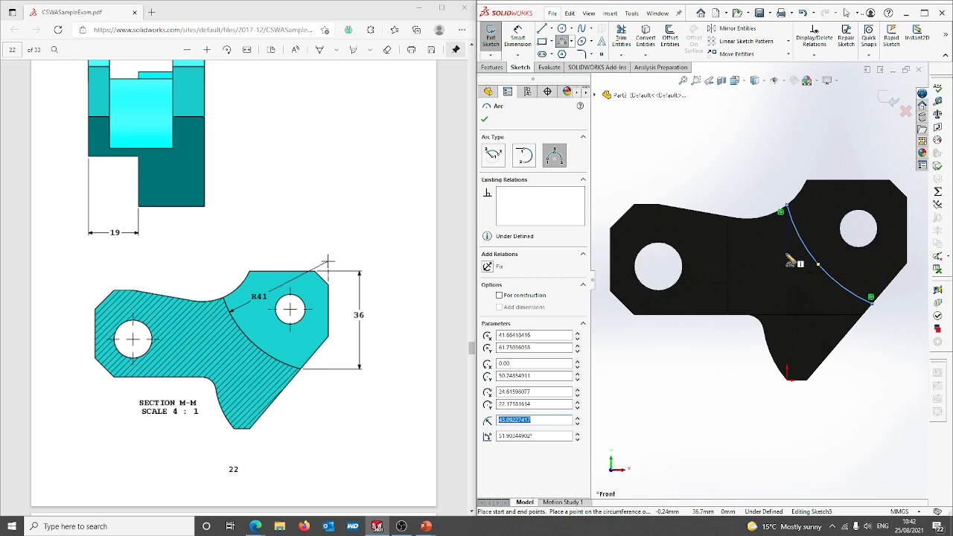
key(Escape)
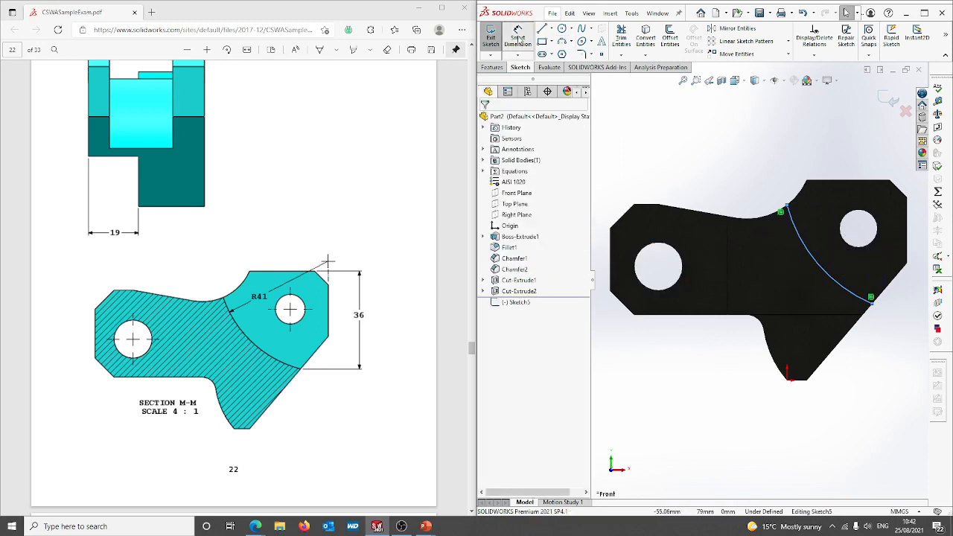
Dimension the sketched arc's radius as 41 mm
click(518, 34)
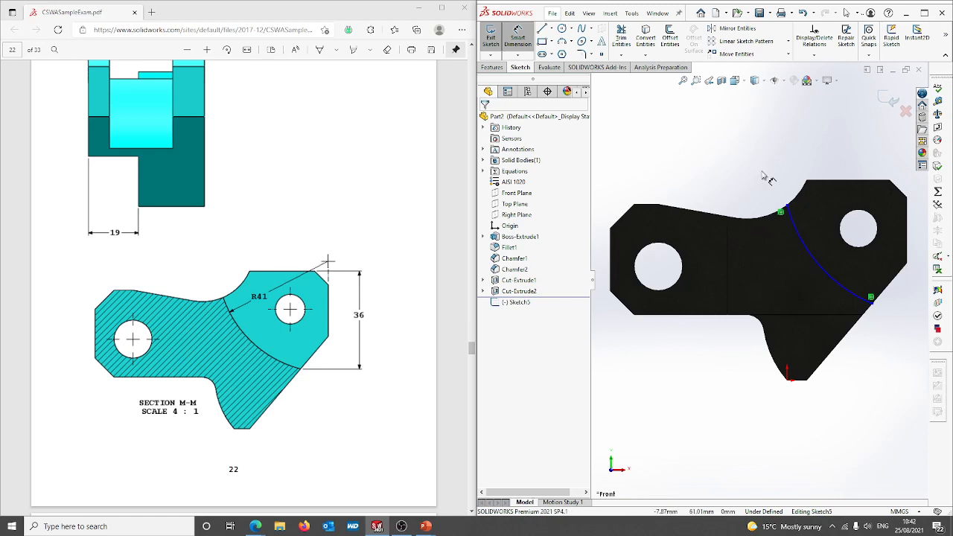
click(815, 259)
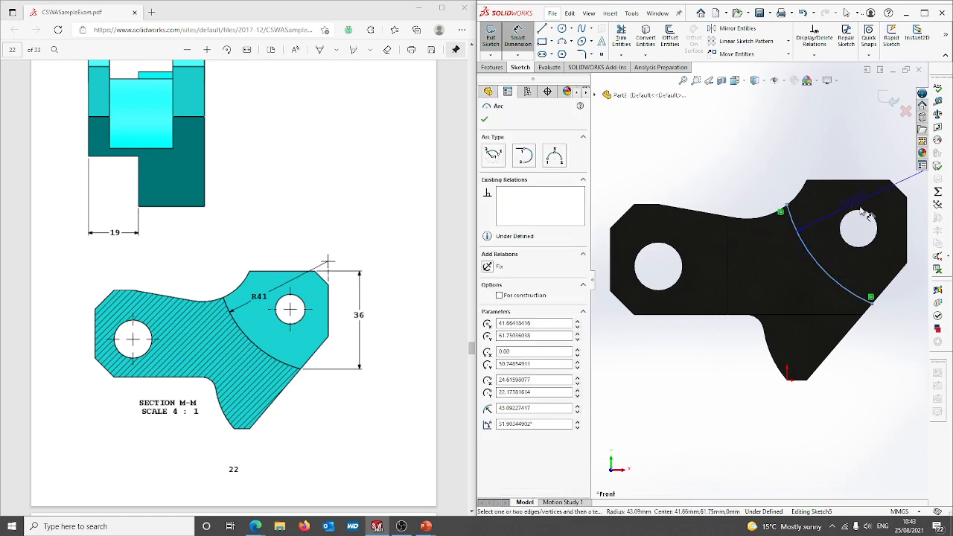
click(787, 288)
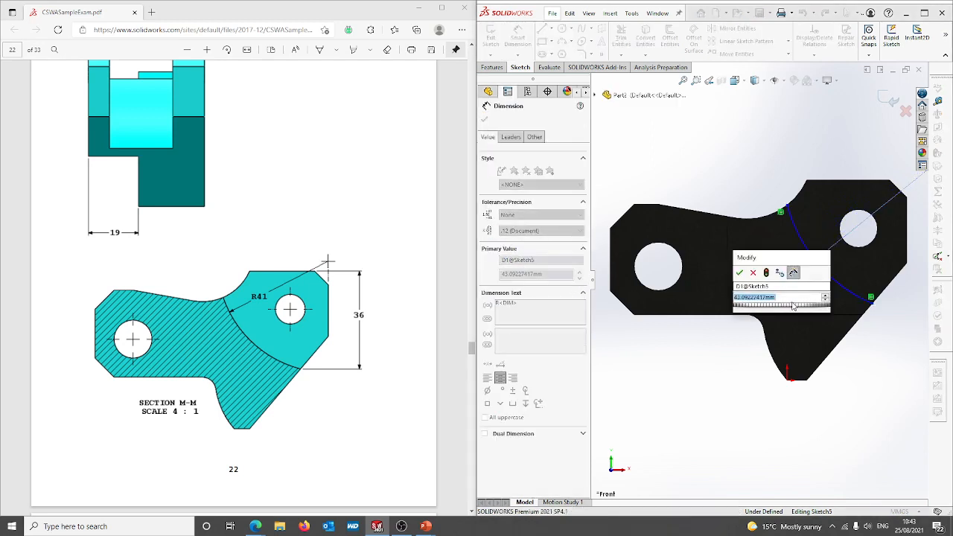
key(Return)
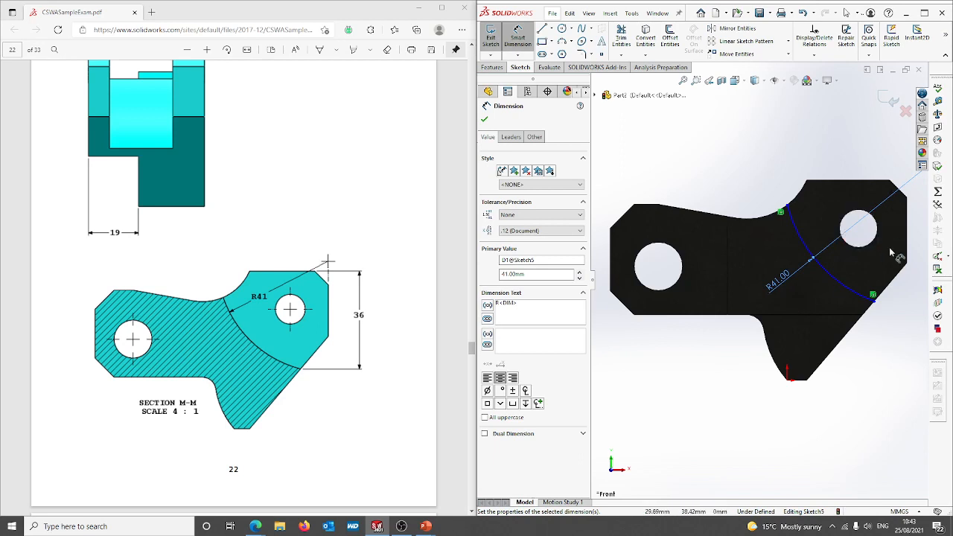
Make the arc's center point coincident with the block's short vertical outer edge beside the 11 mm hole
key(f)
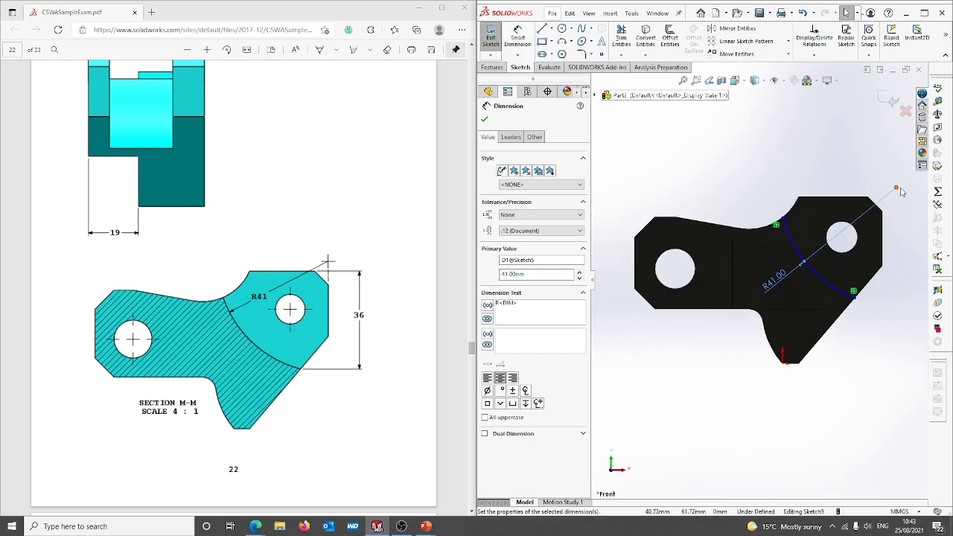
click(897, 189)
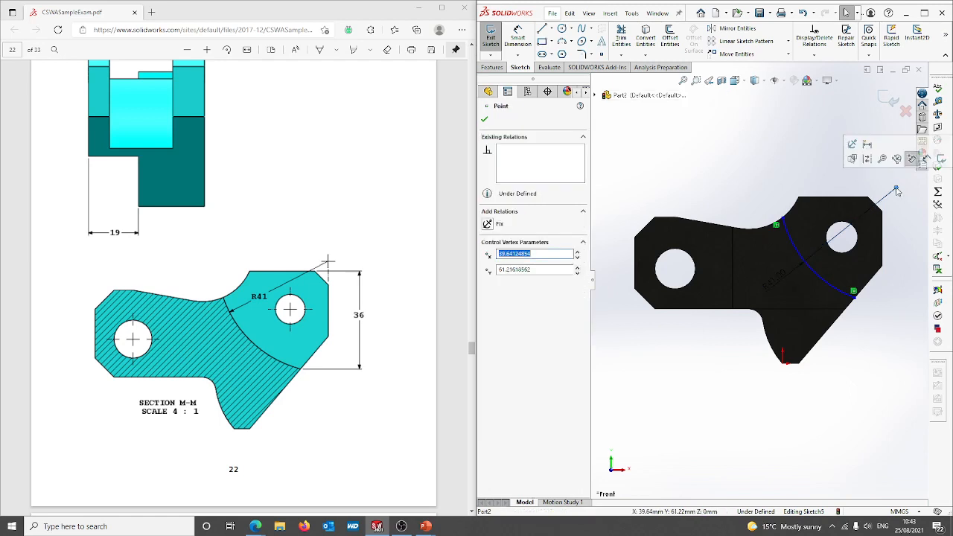
ctrl+click(884, 228)
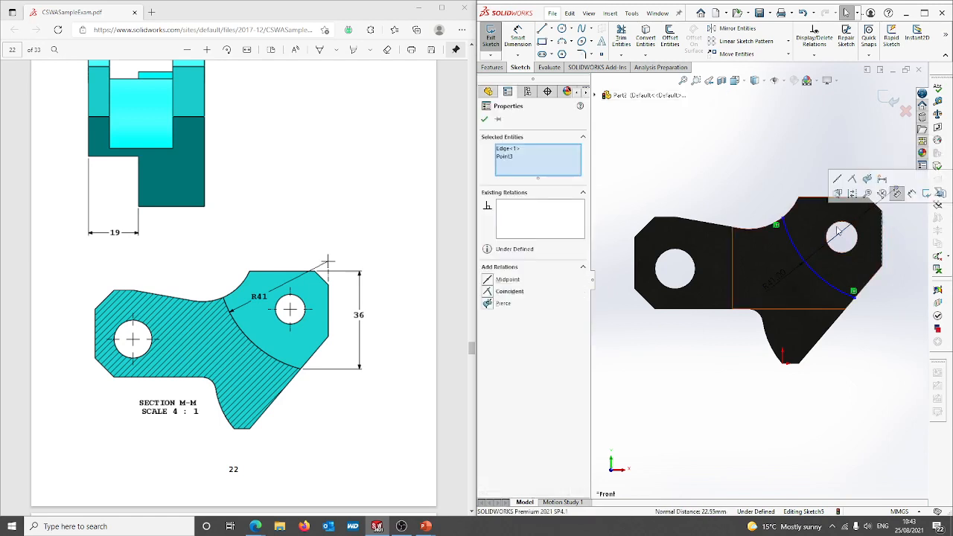
click(492, 293)
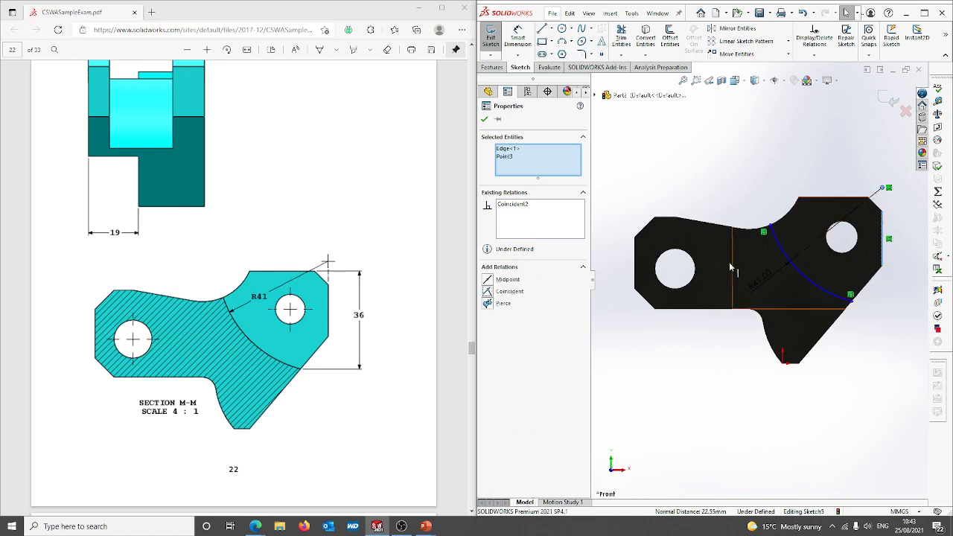
click(484, 119)
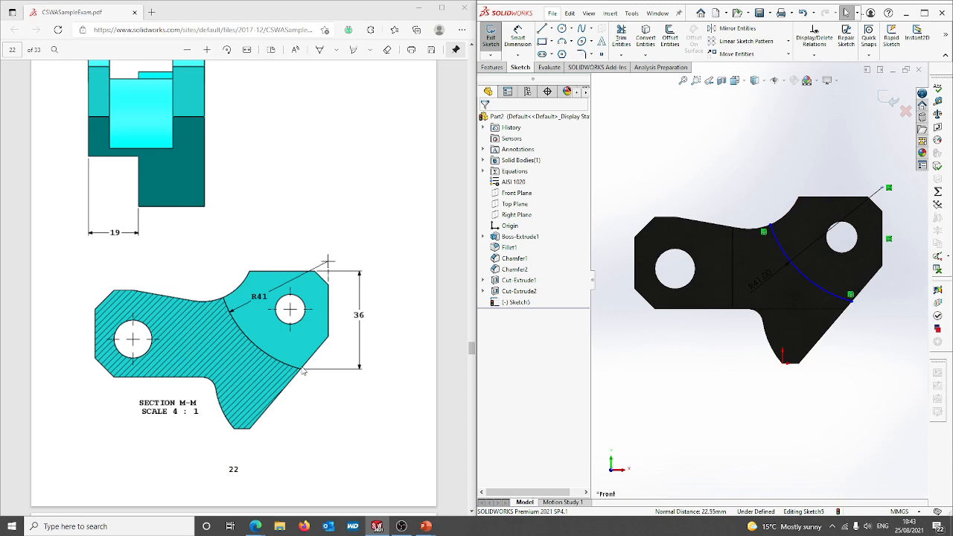
Dimension the arc's lower endpoint 36 mm vertically below the block's horizontal upper edge
click(517, 38)
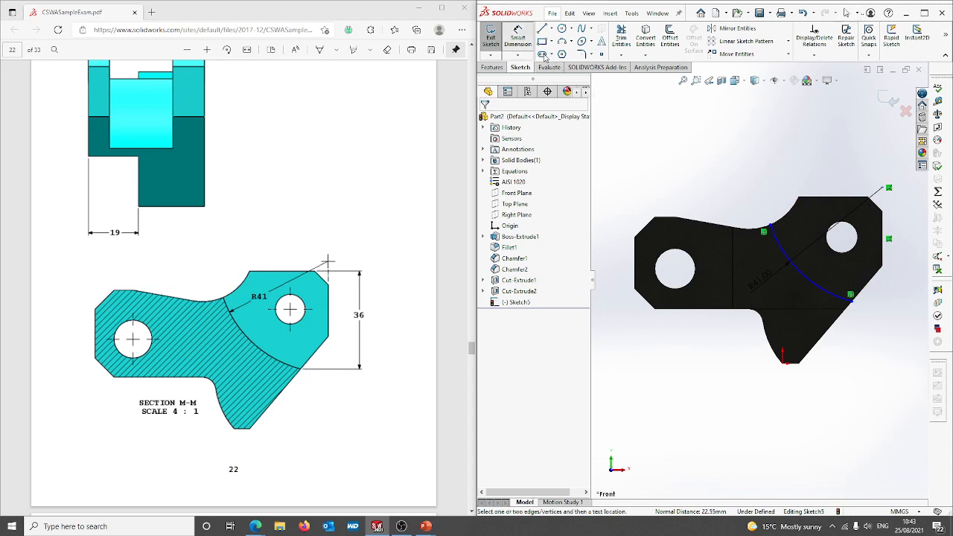
click(846, 200)
click(851, 297)
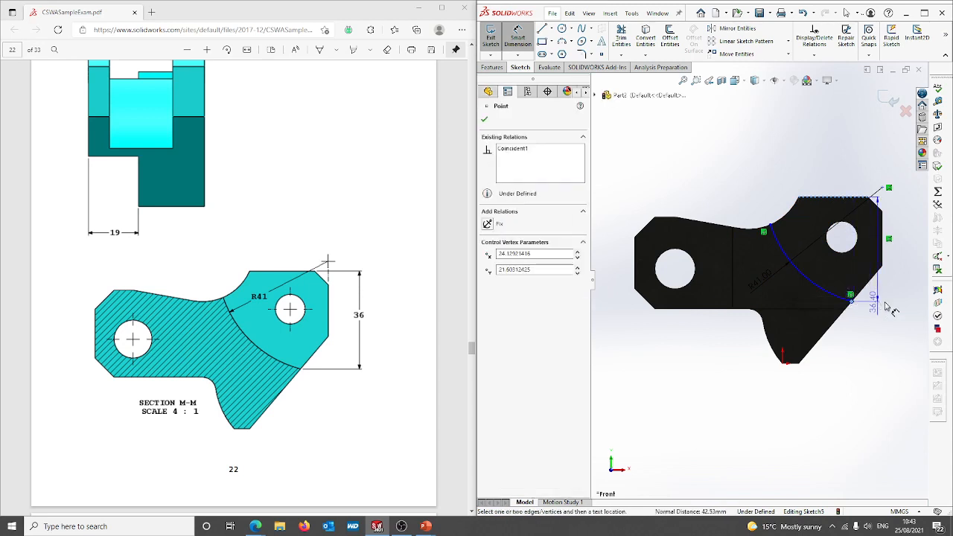
click(912, 251)
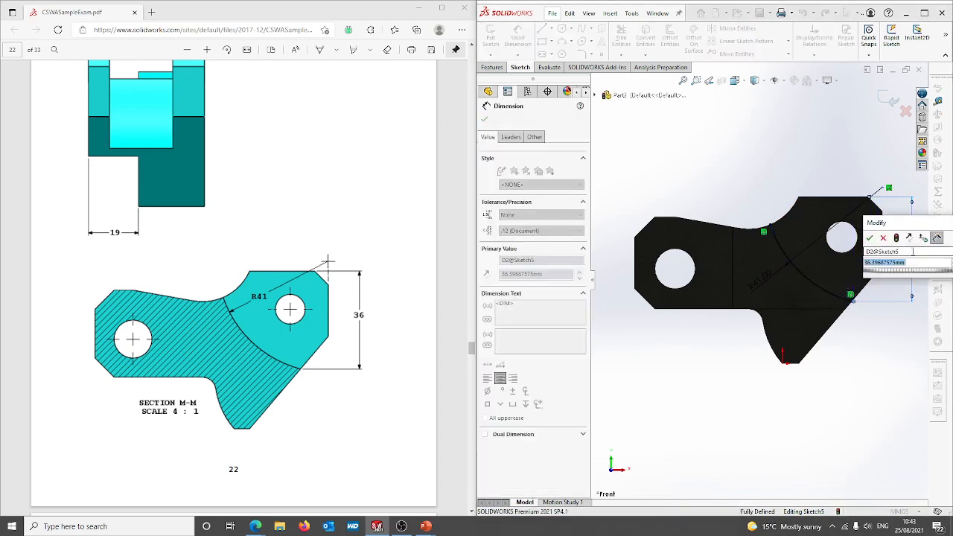
text(36)
key(Return)
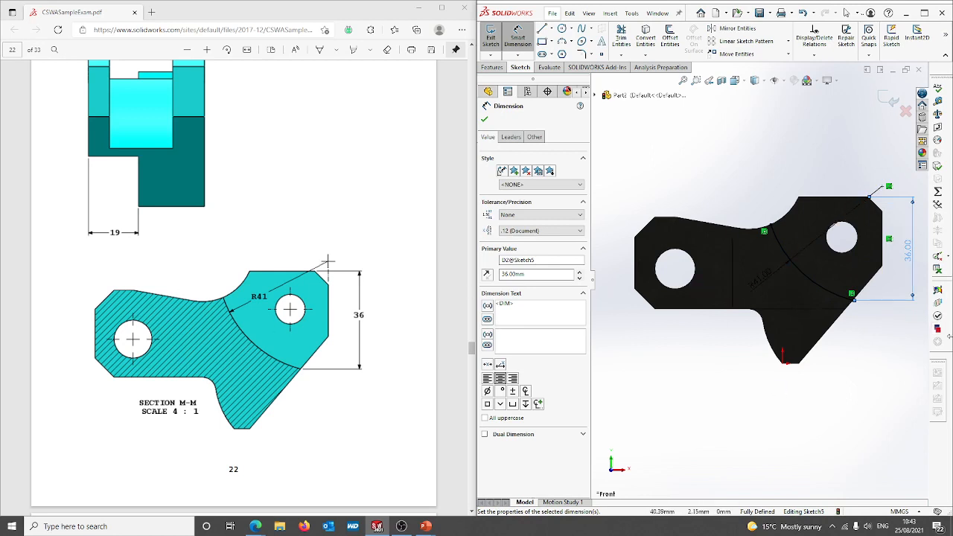
click(891, 348)
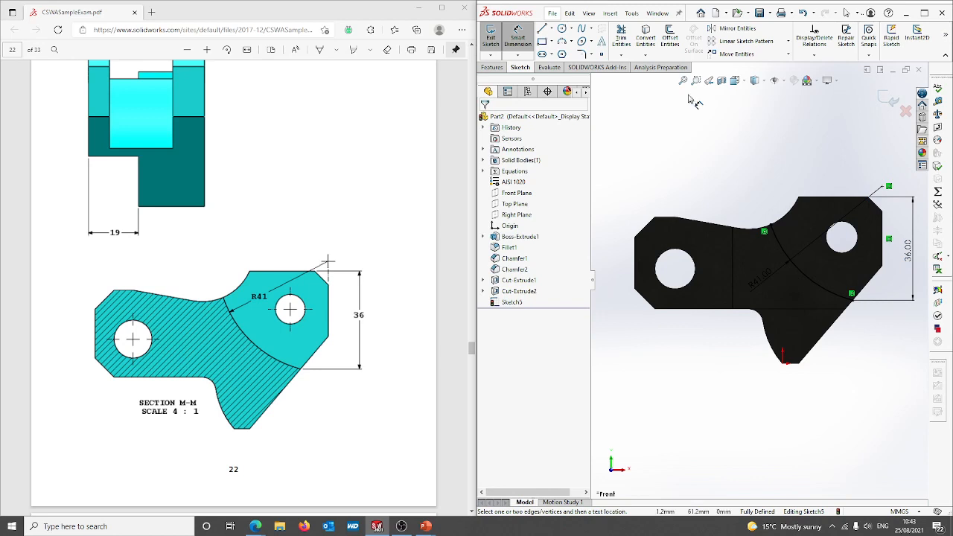
Close the arc into a cut profile with vertical and horizontal lines running outside the block around the end with the 11 mm hole
click(542, 29)
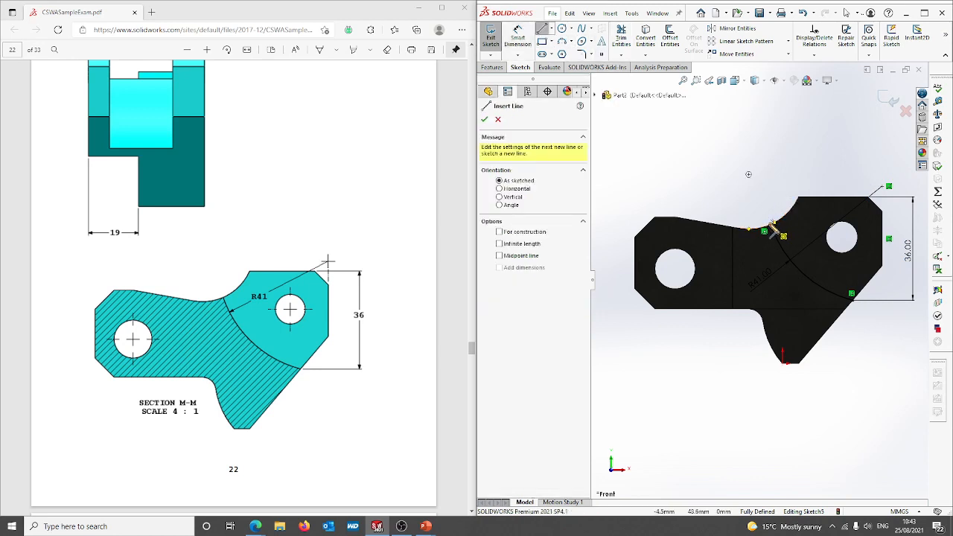
click(771, 225)
click(771, 166)
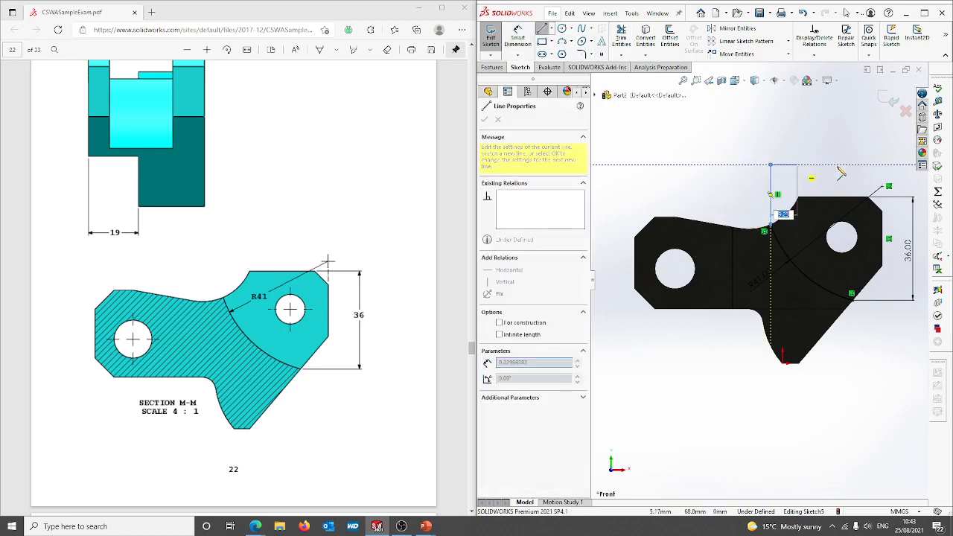
click(910, 165)
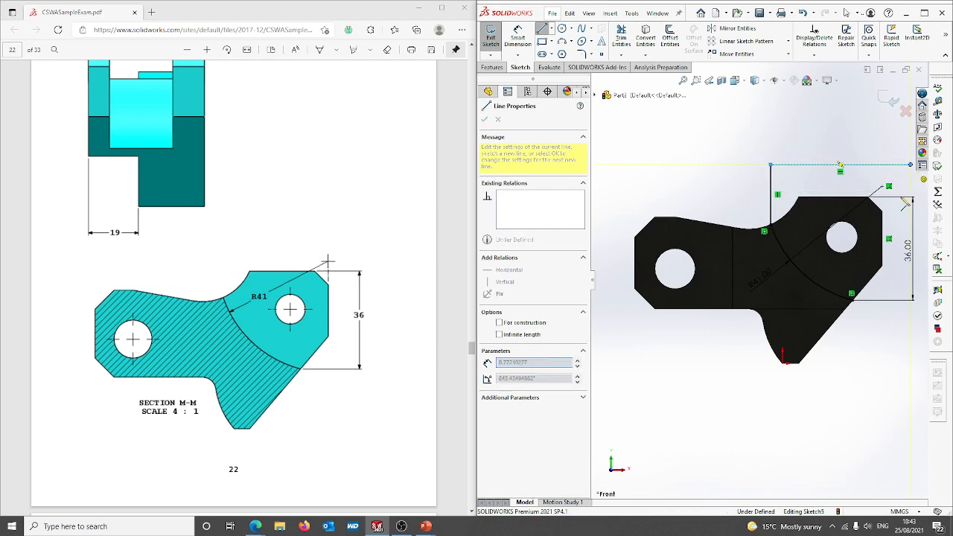
click(911, 300)
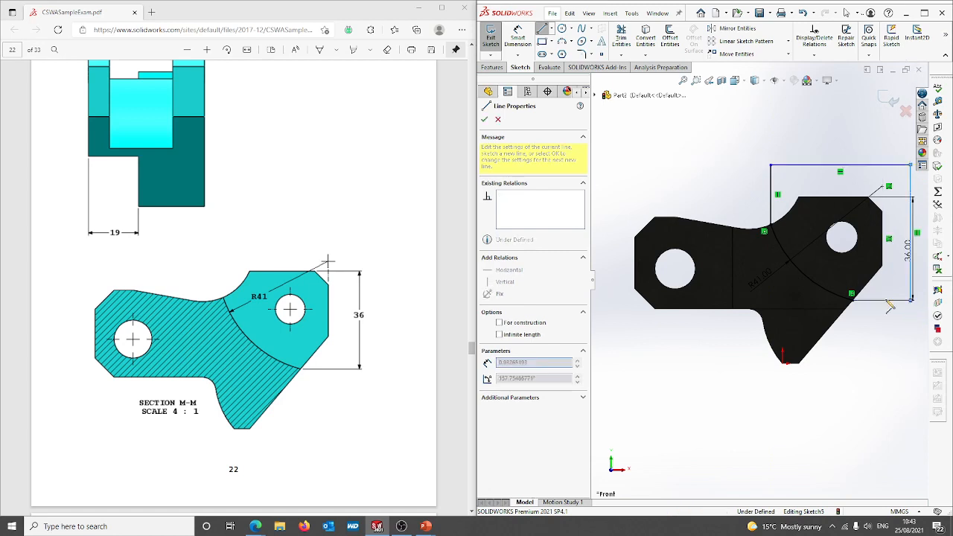
click(853, 301)
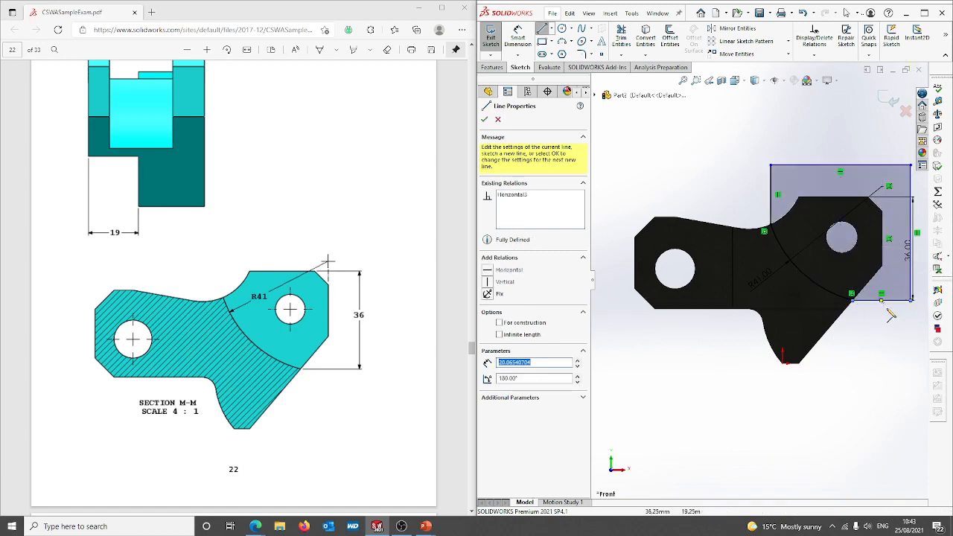
click(484, 119)
click(484, 119)
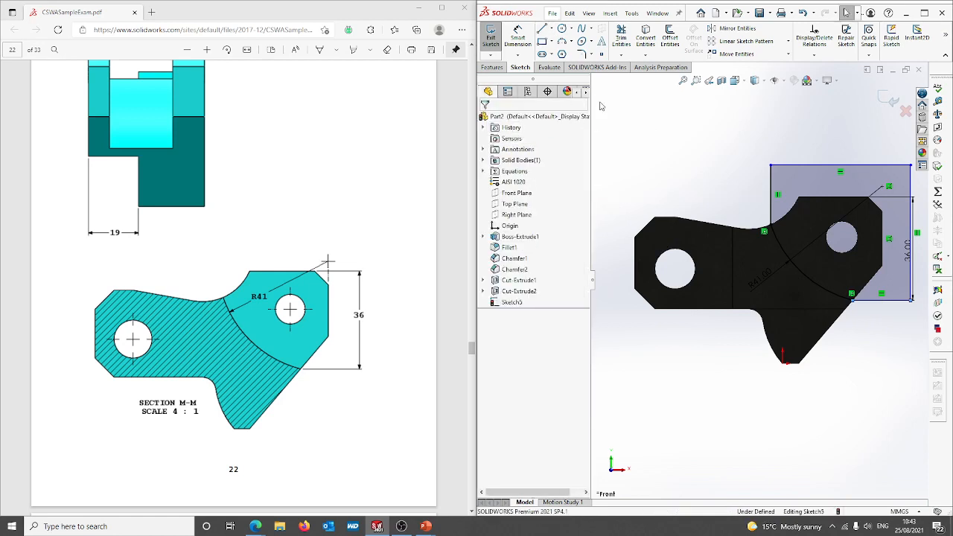
Begin an extruded cut of the closed arc profile, check the exam's slot dimensions and C value, and set Direction 1 to Blind, 10 mm
click(497, 69)
click(624, 37)
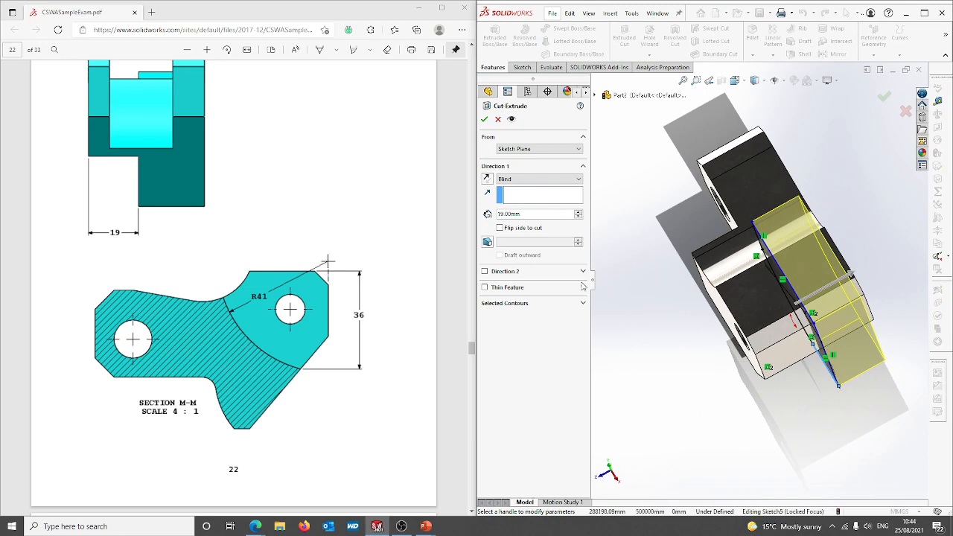
scroll(221, 279, up, 10)
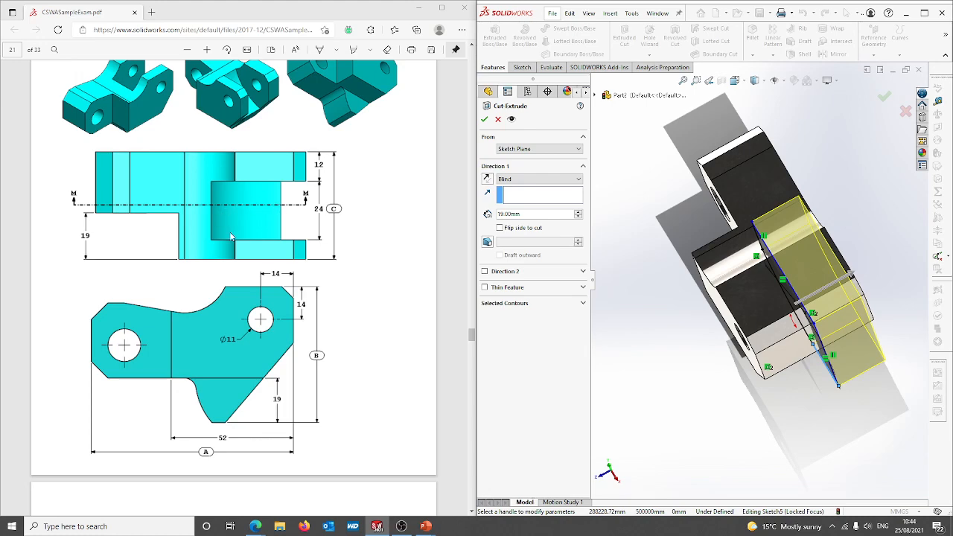
scroll(245, 247, down, 10)
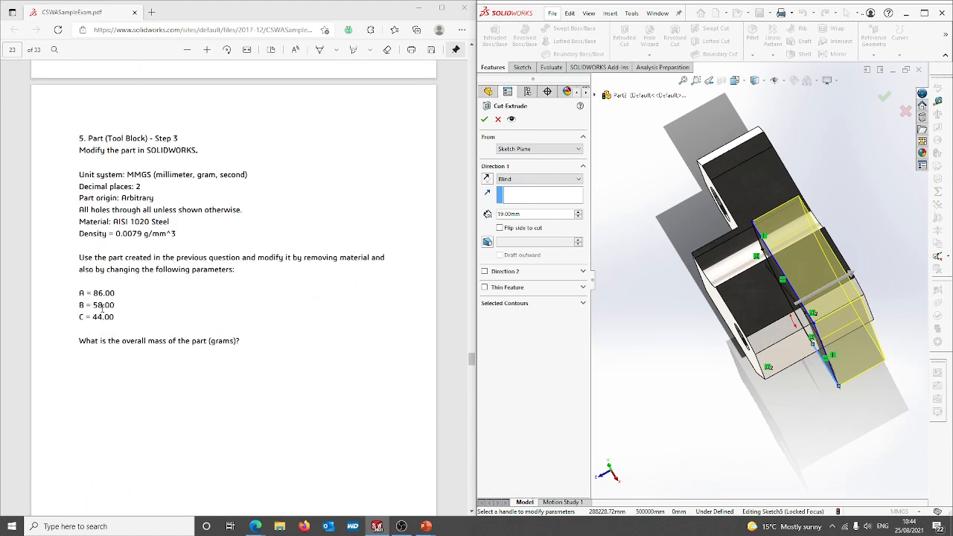
double_click(95, 317)
scroll(250, 302, up, 3)
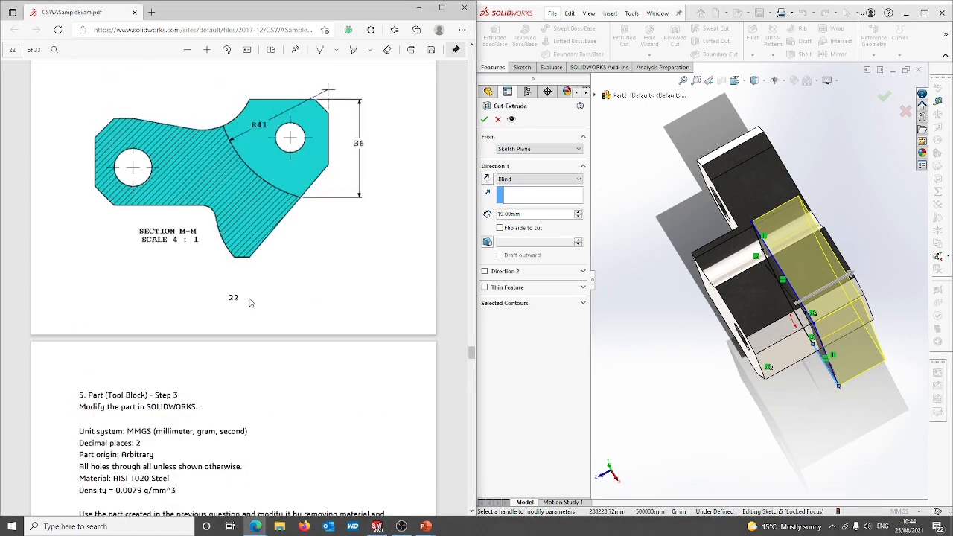
scroll(250, 303, up, 4)
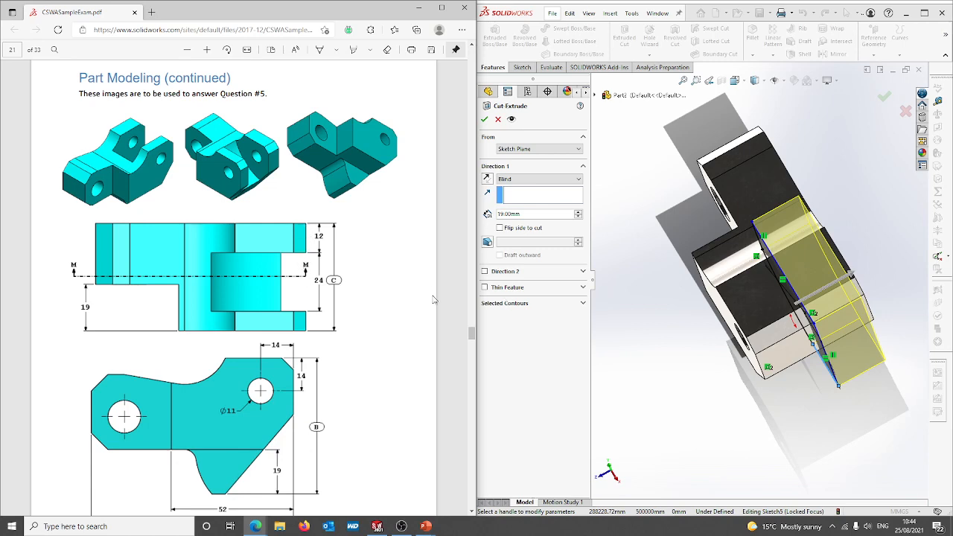
click(536, 214)
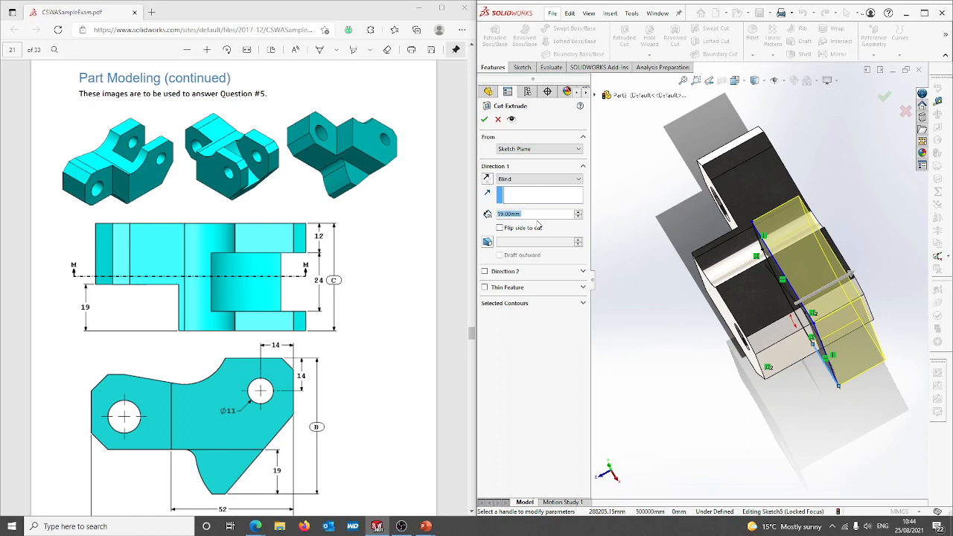
text(10)
key(Return)
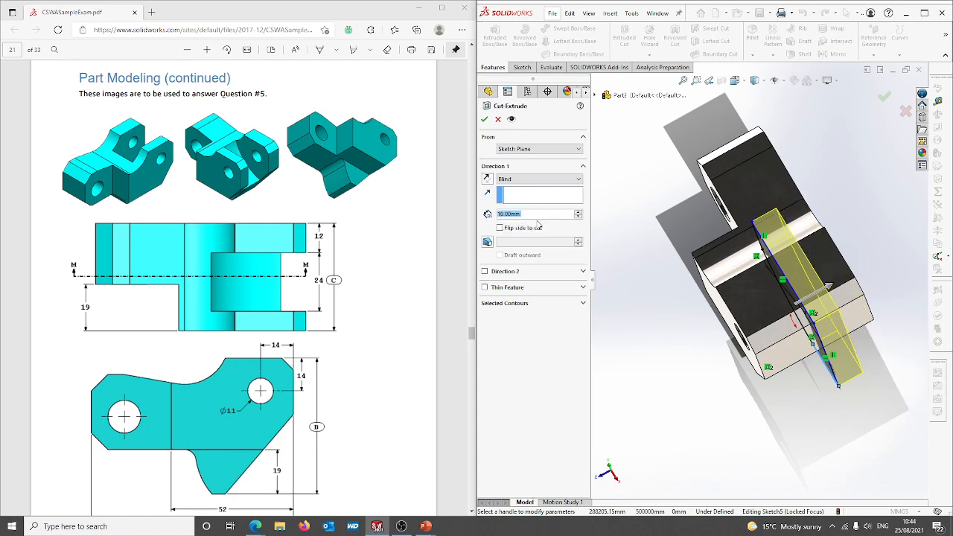
Add a Blind Direction 2 with a depth of 14 mm and complete the slot cut
click(485, 272)
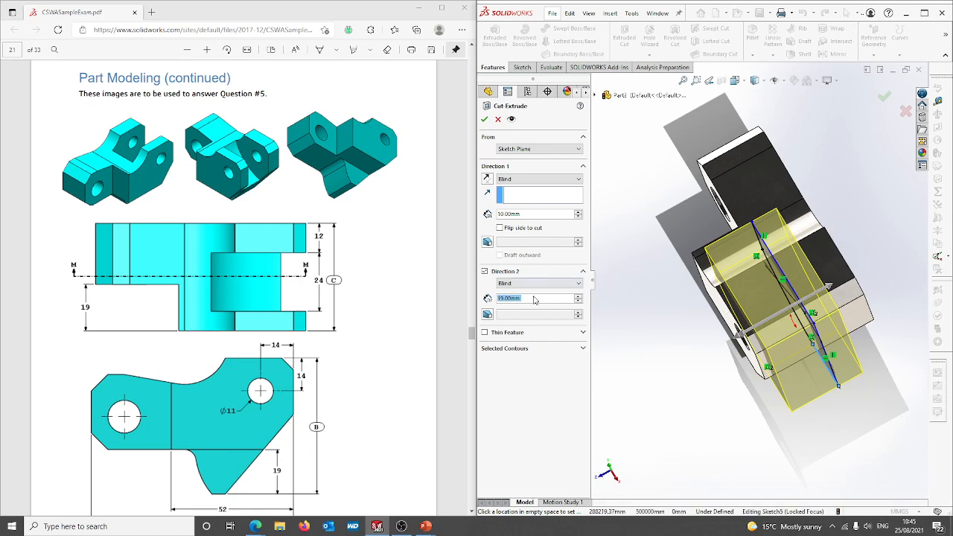
text(14)
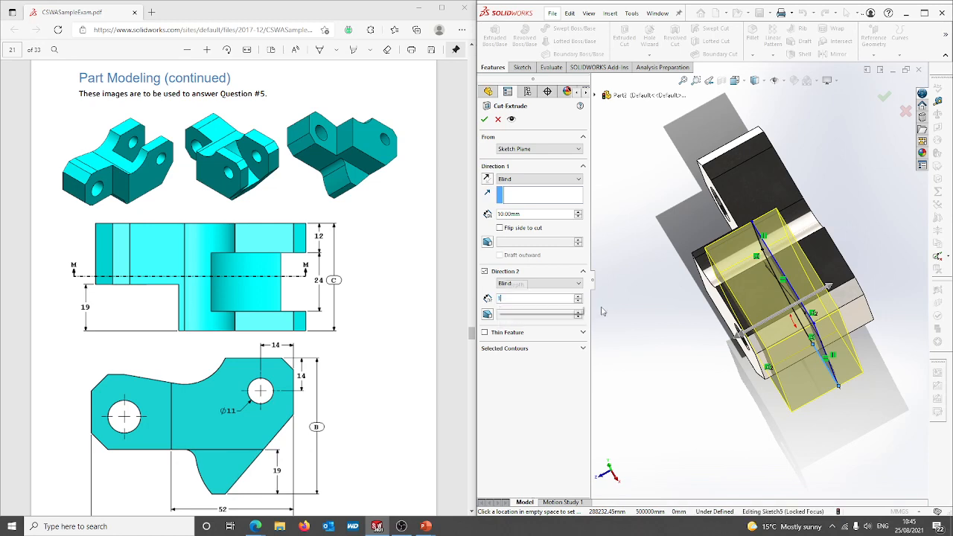
key(Return)
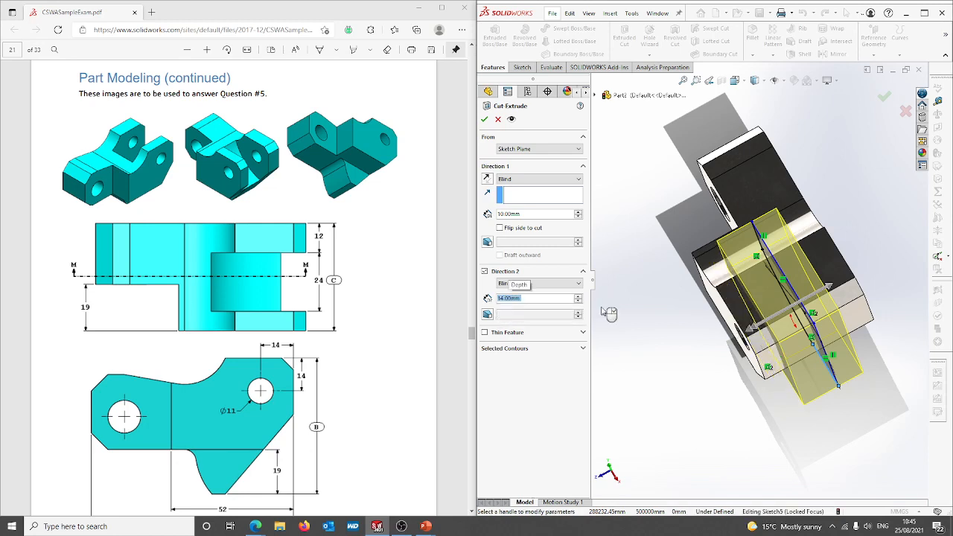
click(484, 119)
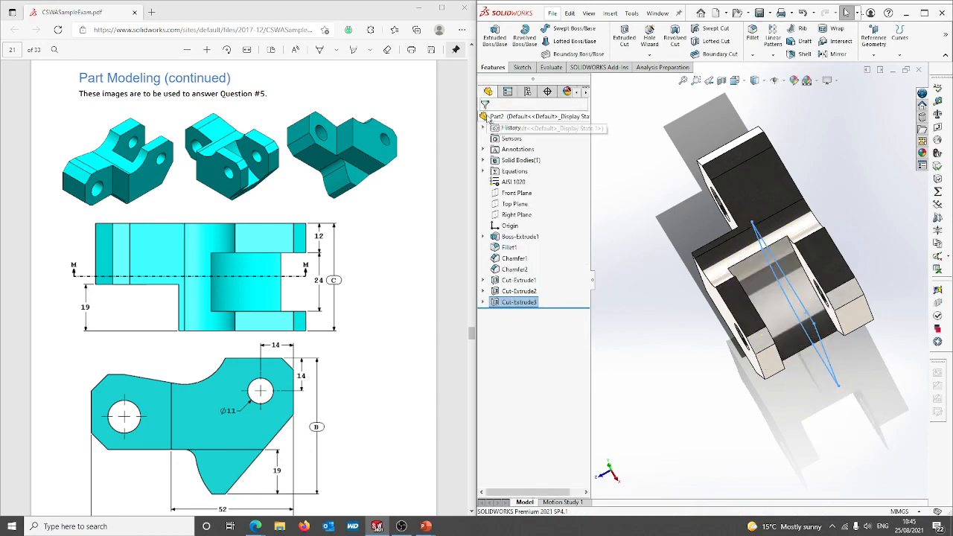
Inspect the cut block in isometric view and bring up question 5's mass question in the exam PDF
click(705, 403)
middle_drag(672, 396, 720, 397)
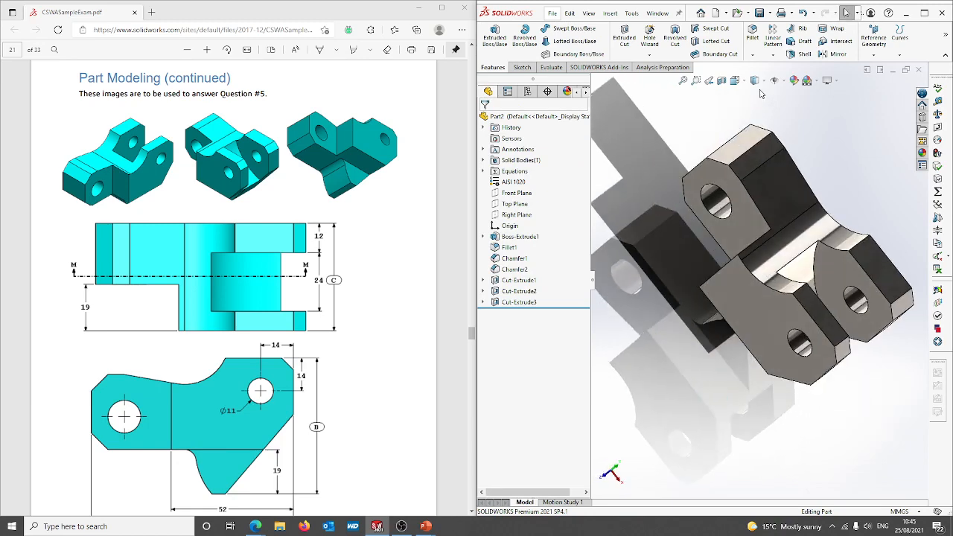
key(space)
click(718, 385)
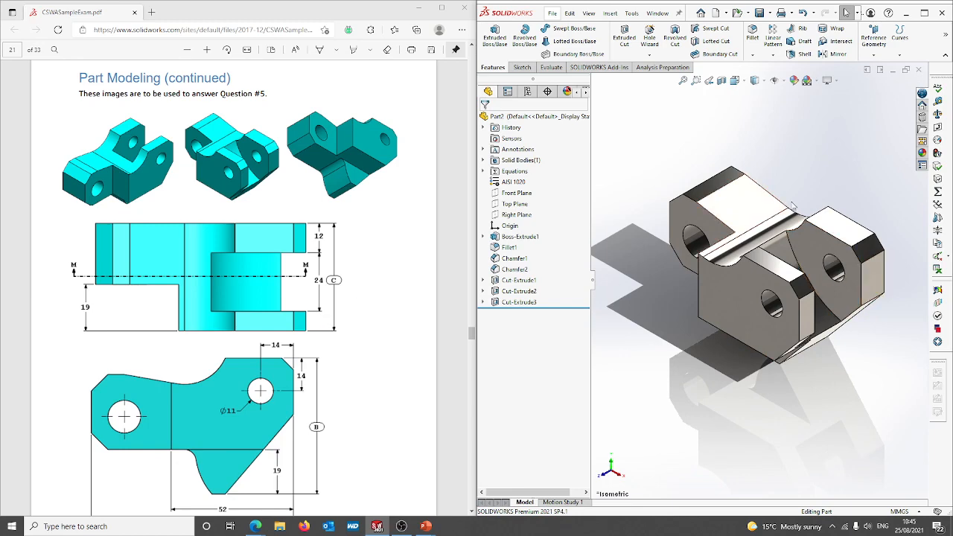
scroll(297, 339, down, 15)
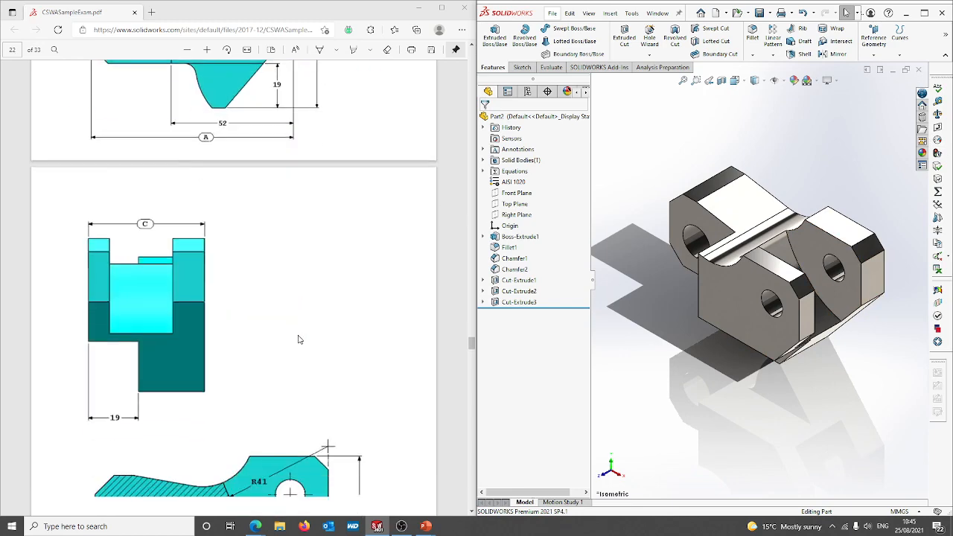
drag(177, 269, 240, 270)
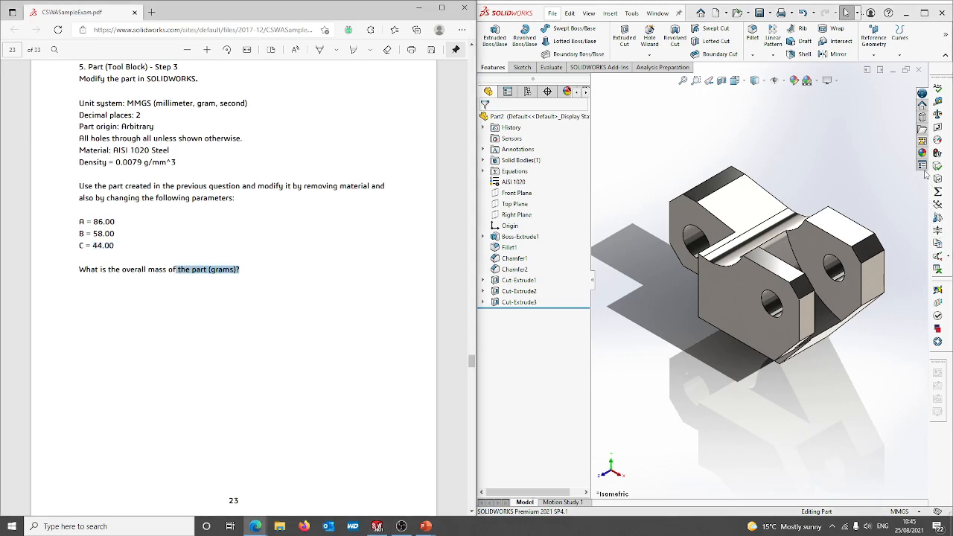
Evaluate the part's mass properties and compare the mass with question 5's entry in the exam's answer key
click(939, 115)
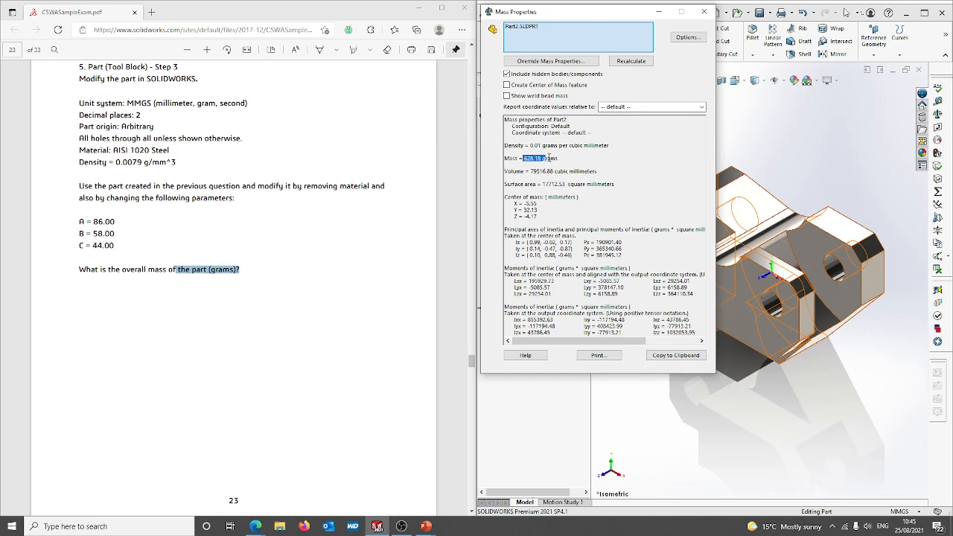
click(328, 249)
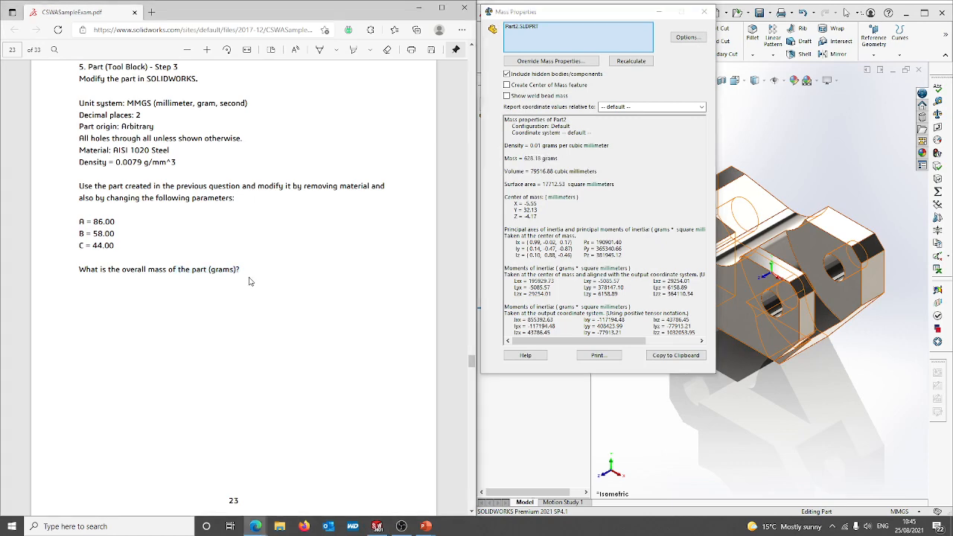
key(alt+Tab)
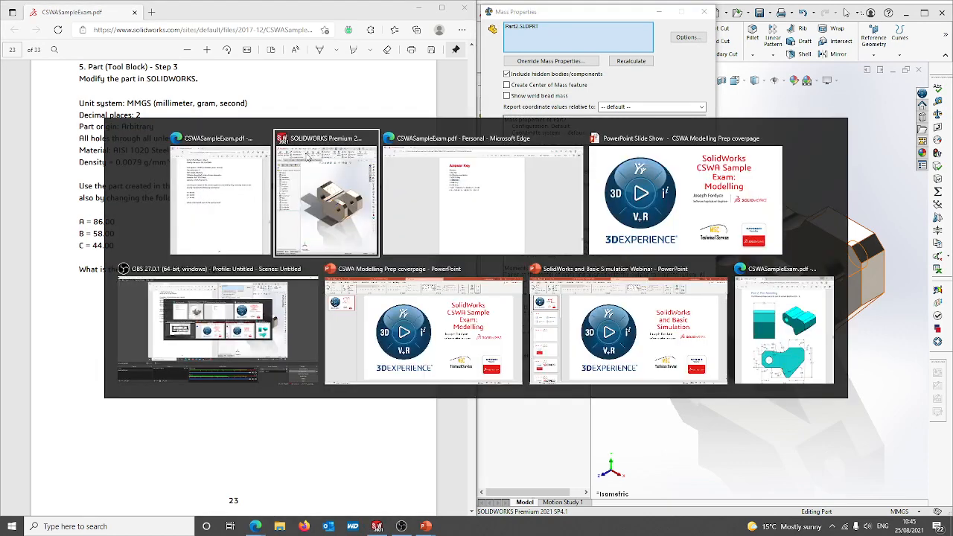
key(alt+Tab)
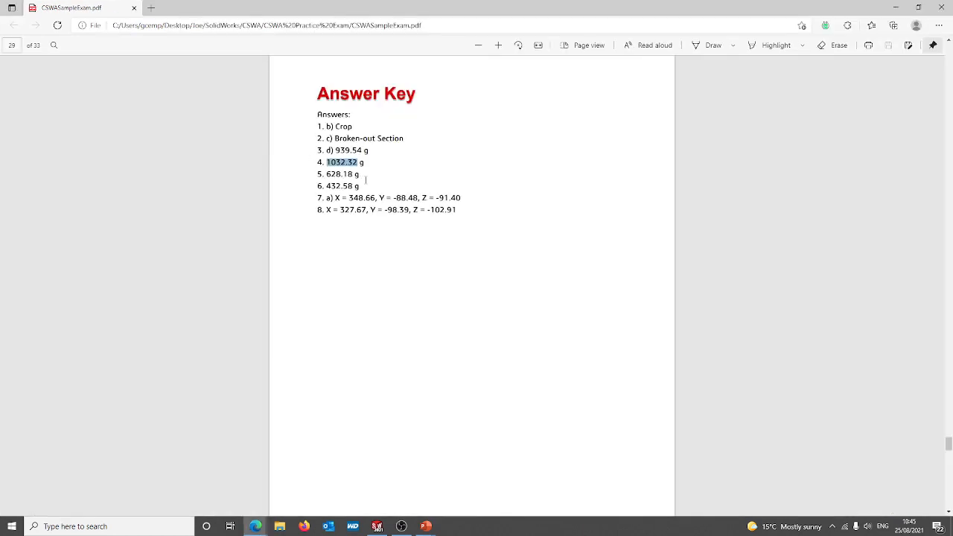
drag(325, 173, 360, 174)
key(alt+Tab)
click(396, 177)
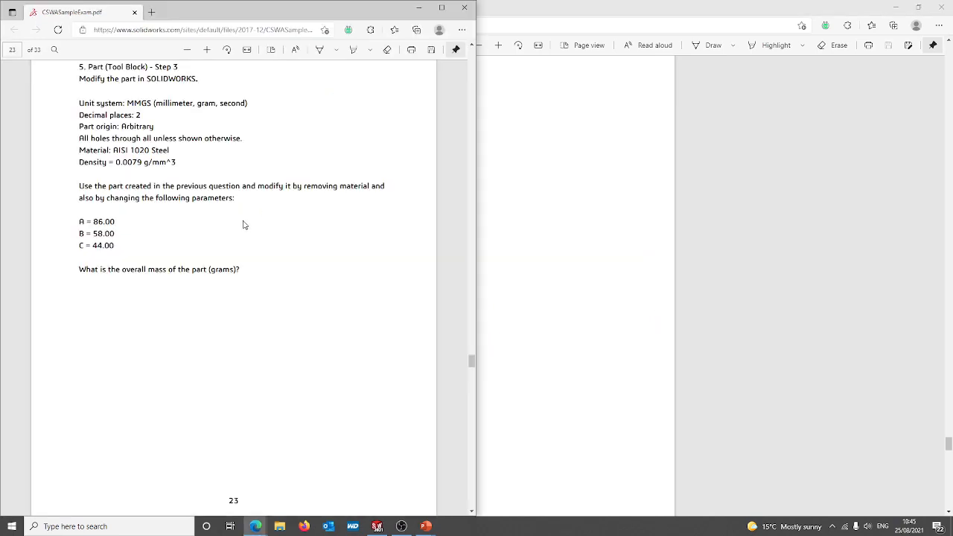
key(alt+Tab)
key(Tab)
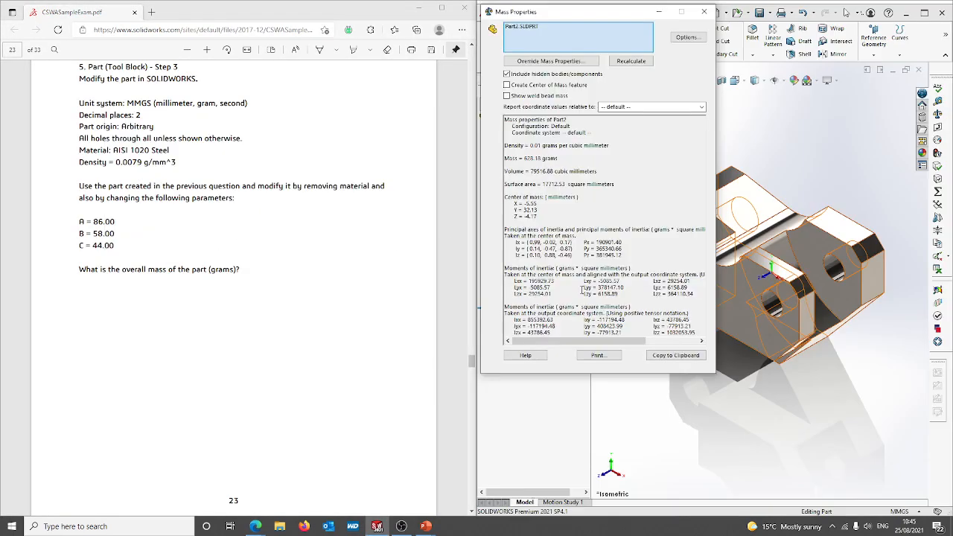
click(703, 12)
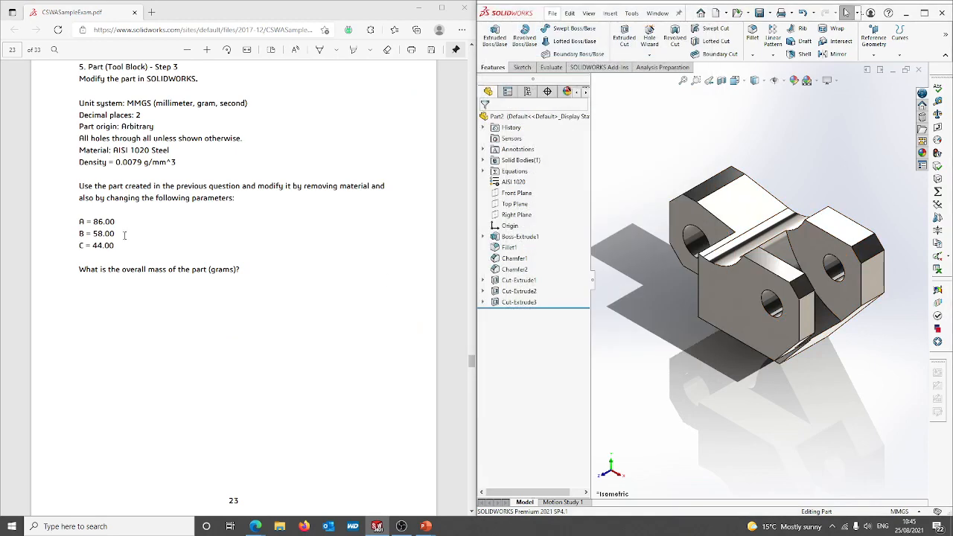
Read question 6's drawings and notes in the exam PDF, including the pocket views, wall thickness and requested mass
scroll(164, 253, down, 7)
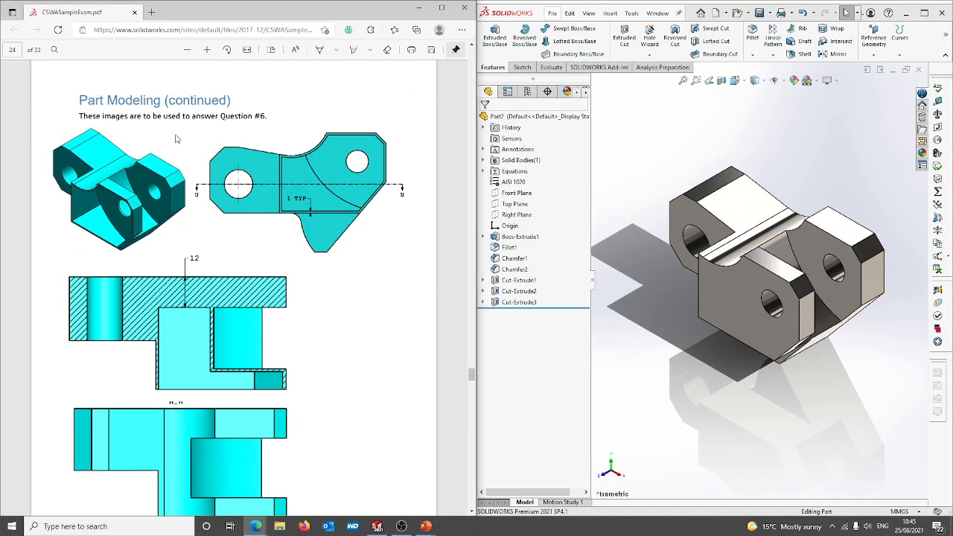
scroll(224, 245, down, 4)
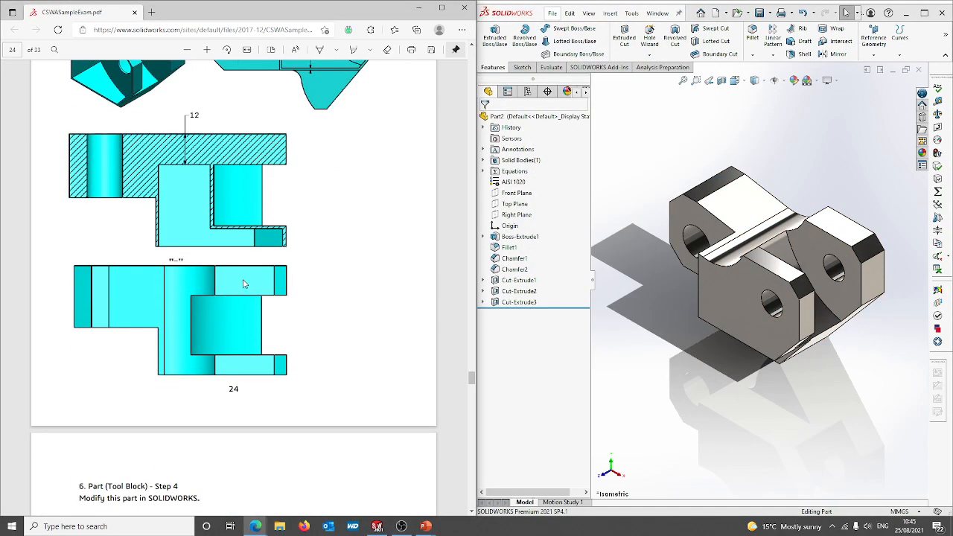
scroll(244, 286, up, 2)
scroll(245, 286, up, 2)
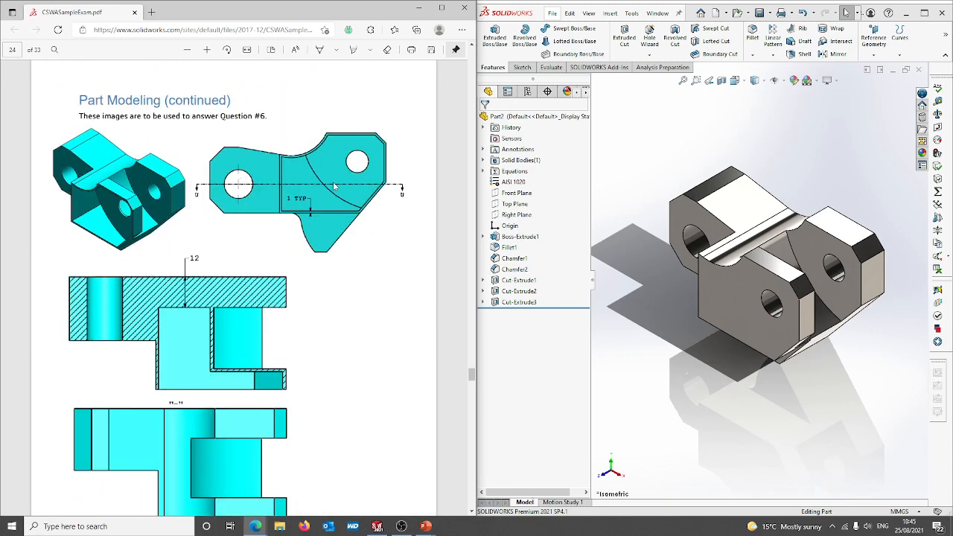
scroll(259, 396, down, 3)
scroll(278, 267, down, 3)
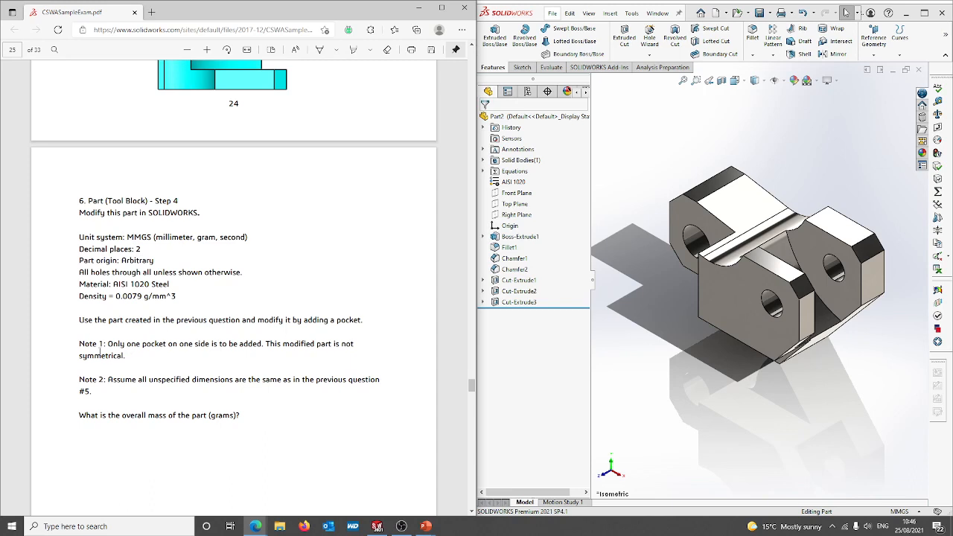
scroll(147, 354, down, 2)
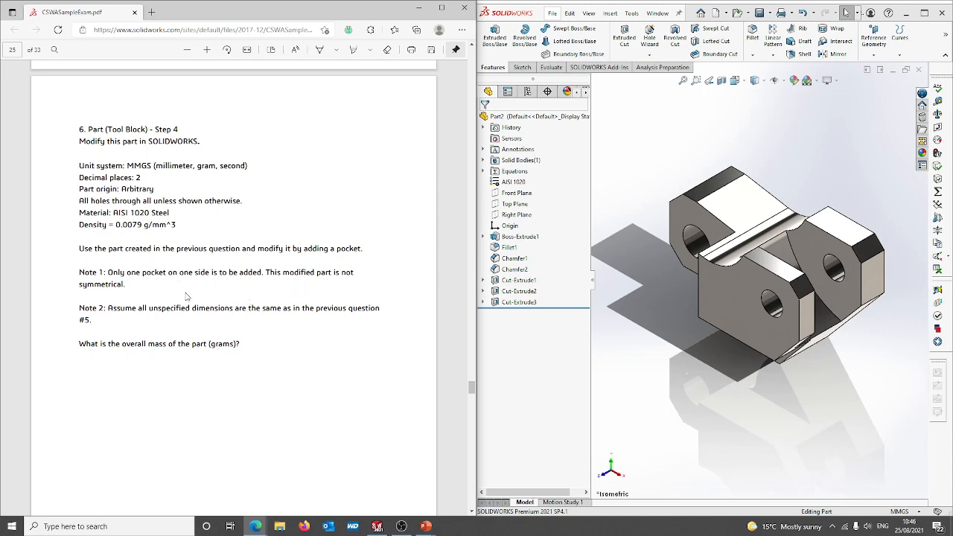
scroll(282, 325, up, 15)
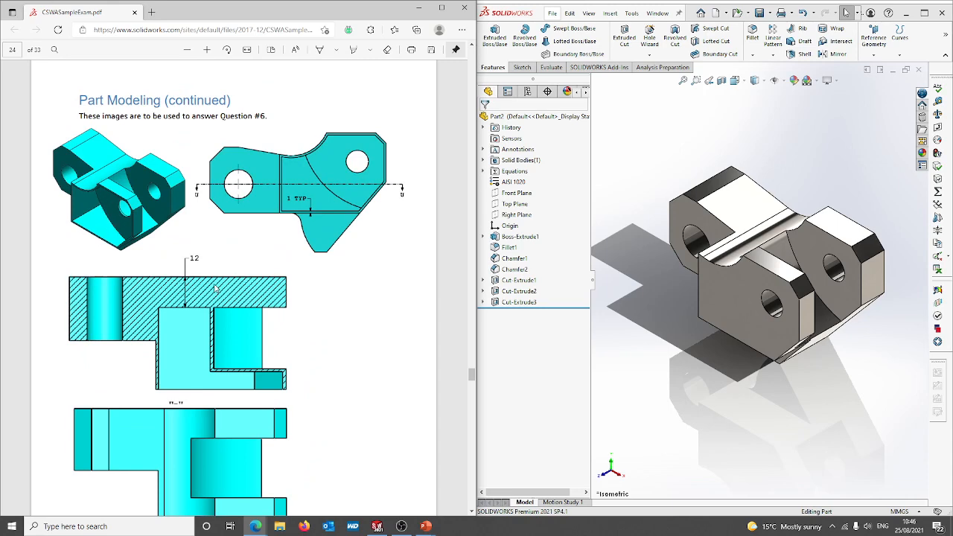
scroll(242, 280, down, 15)
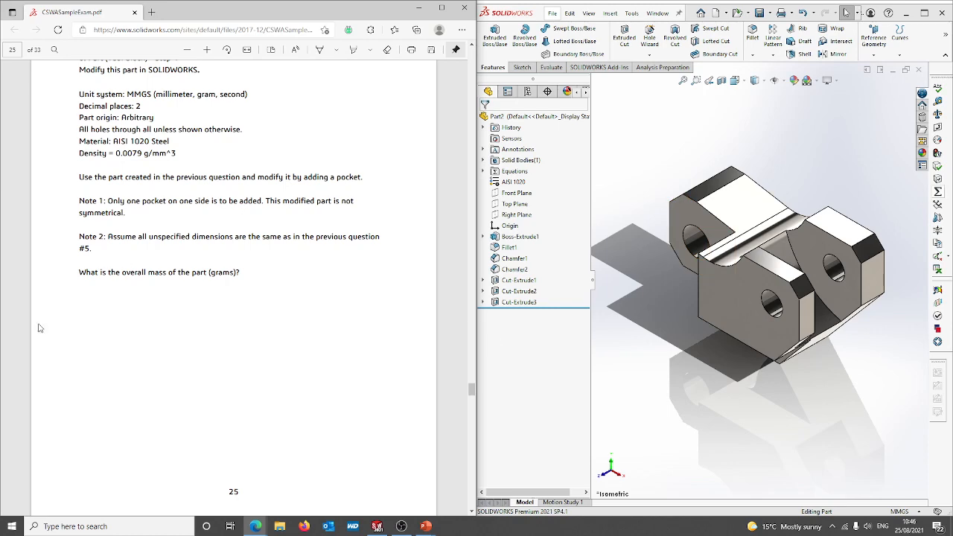
scroll(233, 309, up, 10)
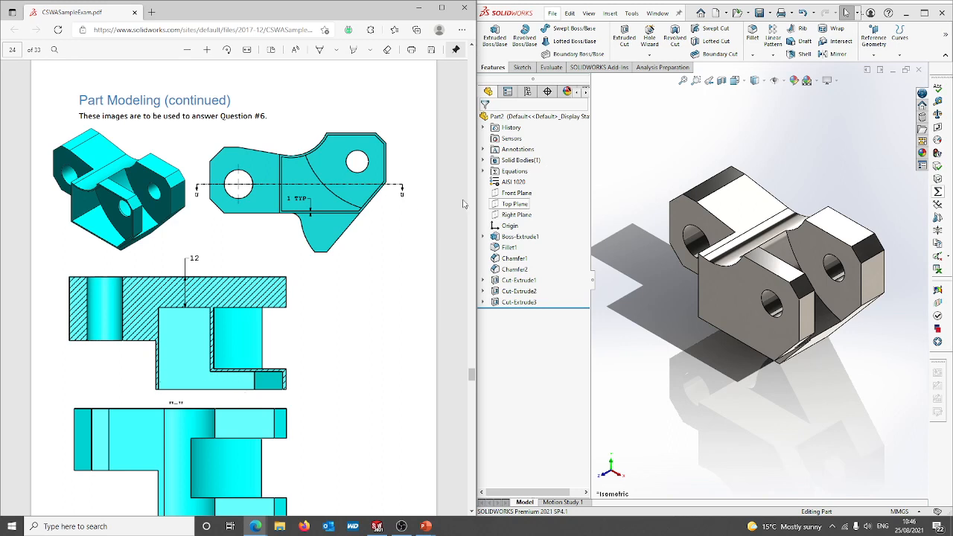
Sketch on the outer flat face of the arm with the 11 mm hole, offsetting the face outline 1 mm inward with Reverse
right_click(734, 306)
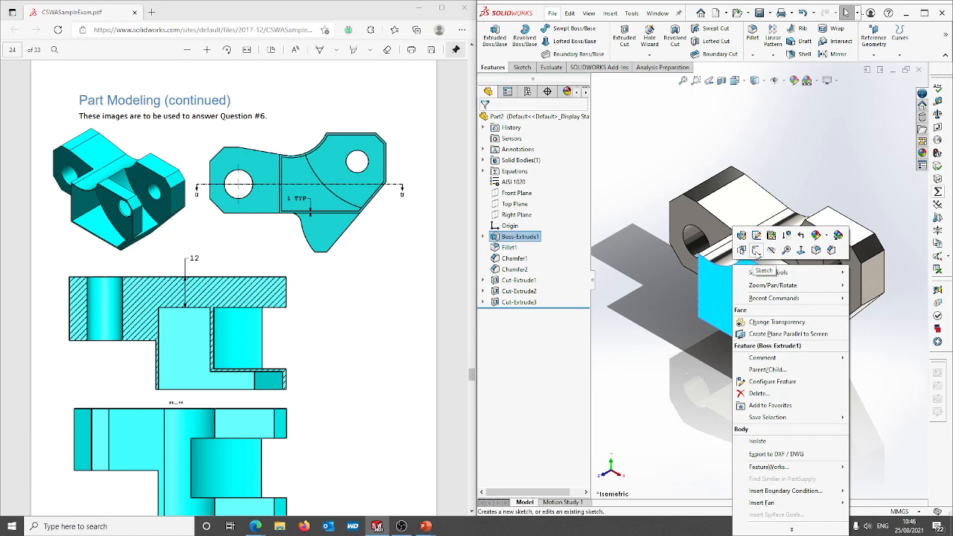
click(756, 251)
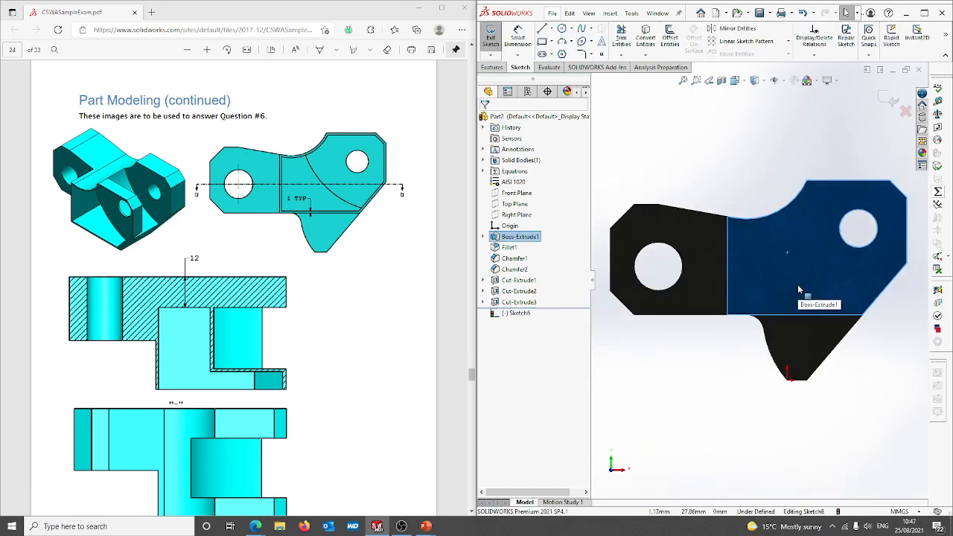
click(670, 48)
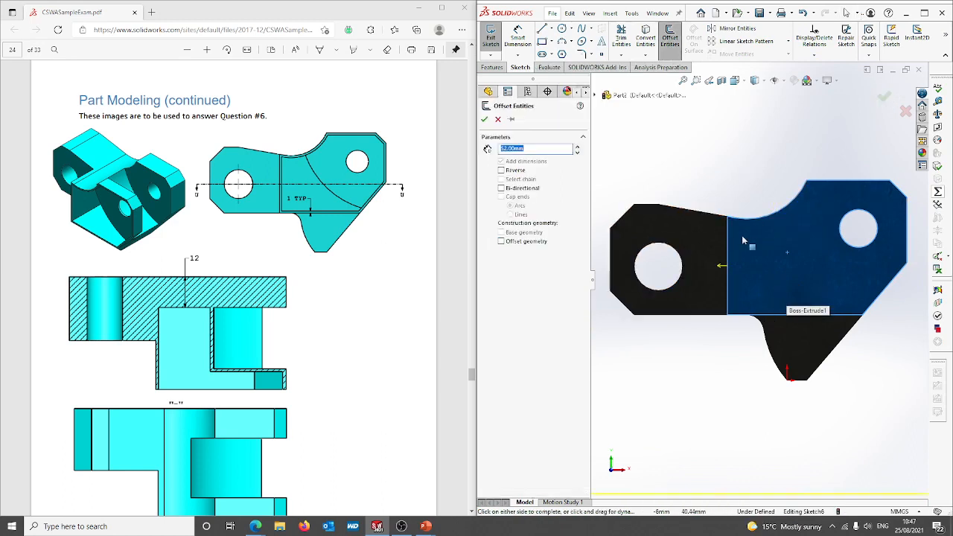
scroll(758, 278, up, 2)
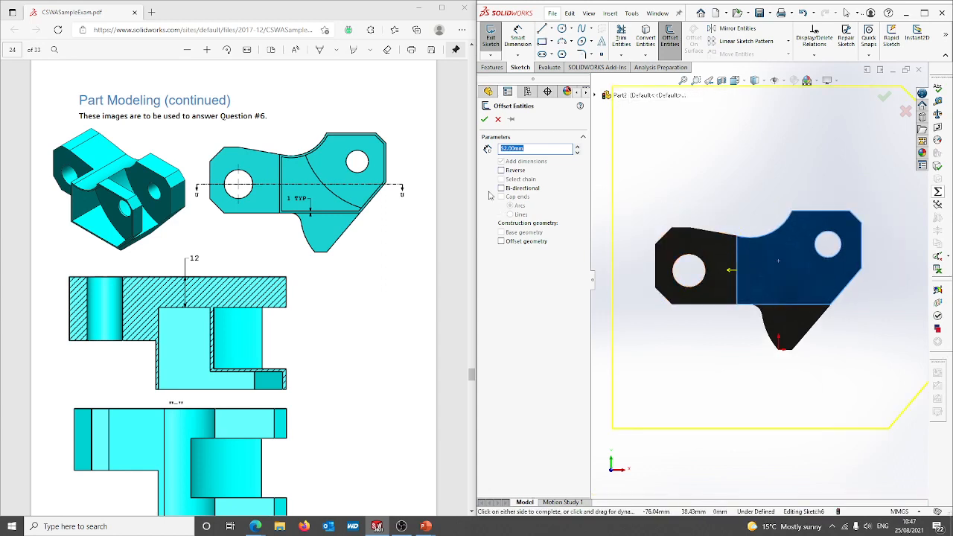
click(501, 170)
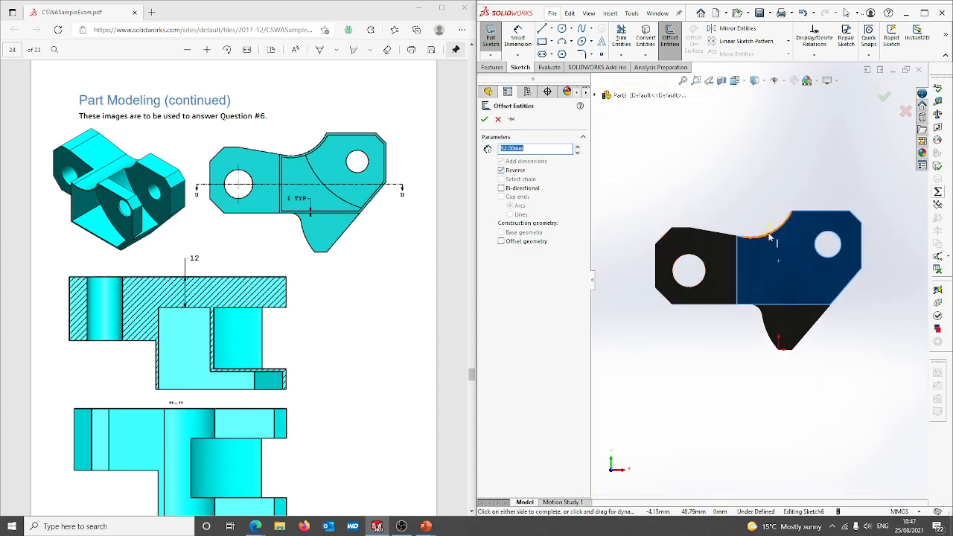
scroll(767, 235, down, 4)
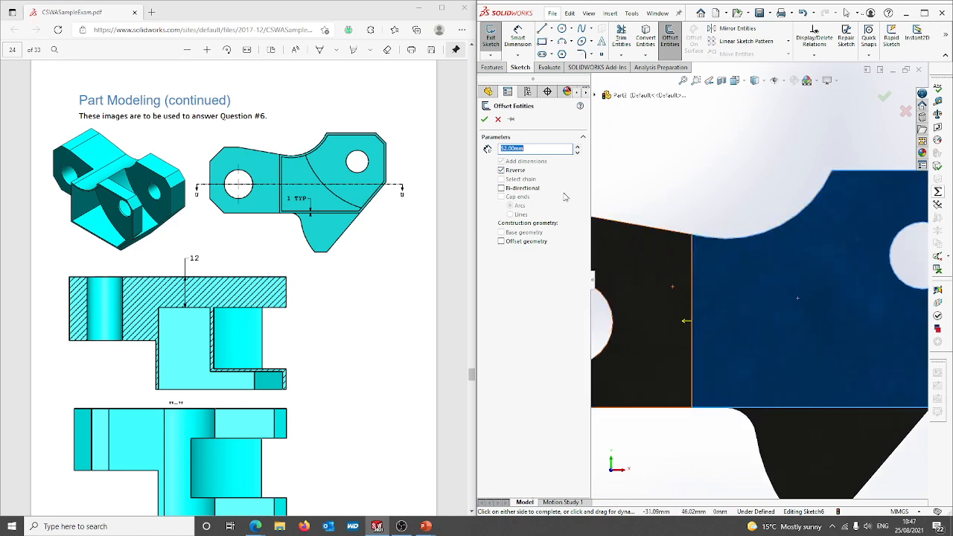
drag(535, 151, 505, 152)
text(1)
key(Return)
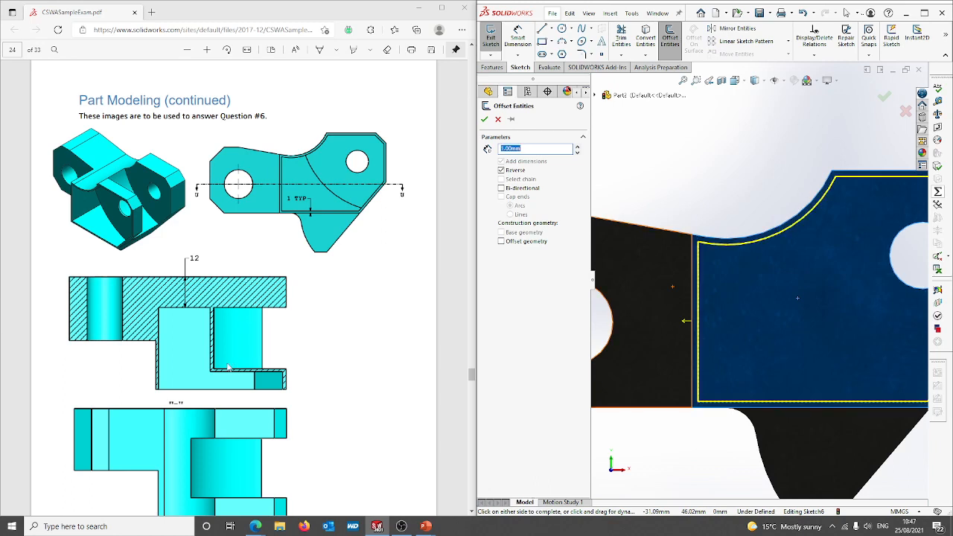
scroll(762, 283, up, 2)
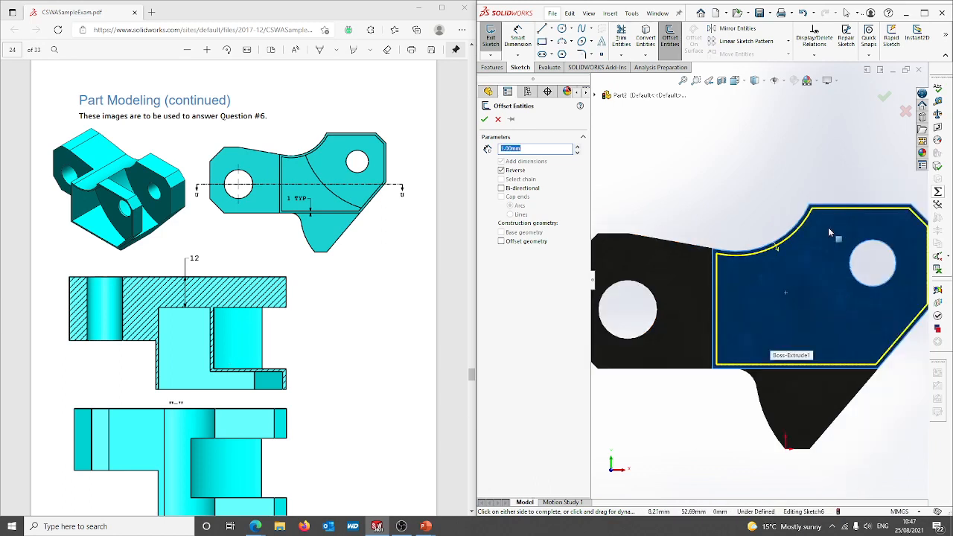
click(484, 120)
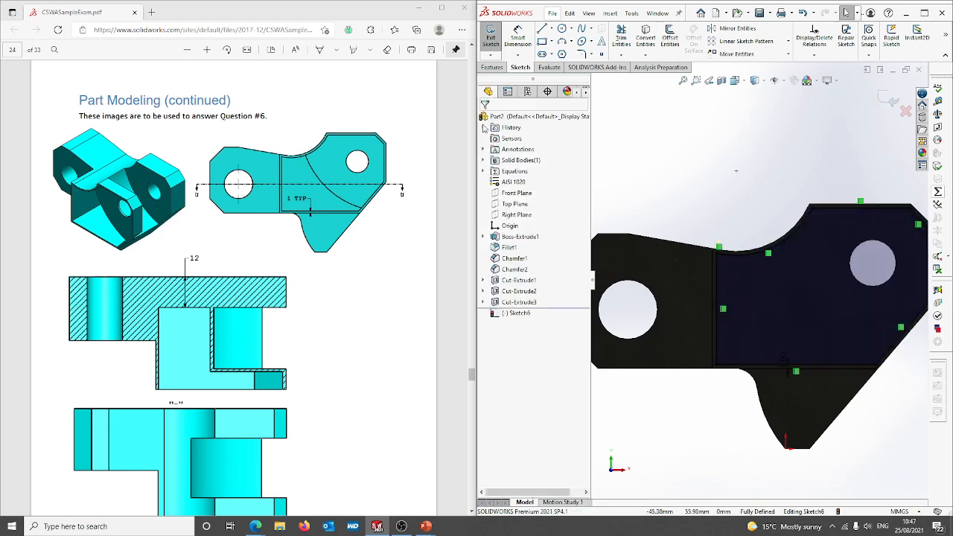
Begin an extruded cut of the offset outline and check the question 5 and 6 drawings for the dimensions governing the pocket depth
scroll(804, 345, up, 1)
middle_drag(804, 344, 788, 309)
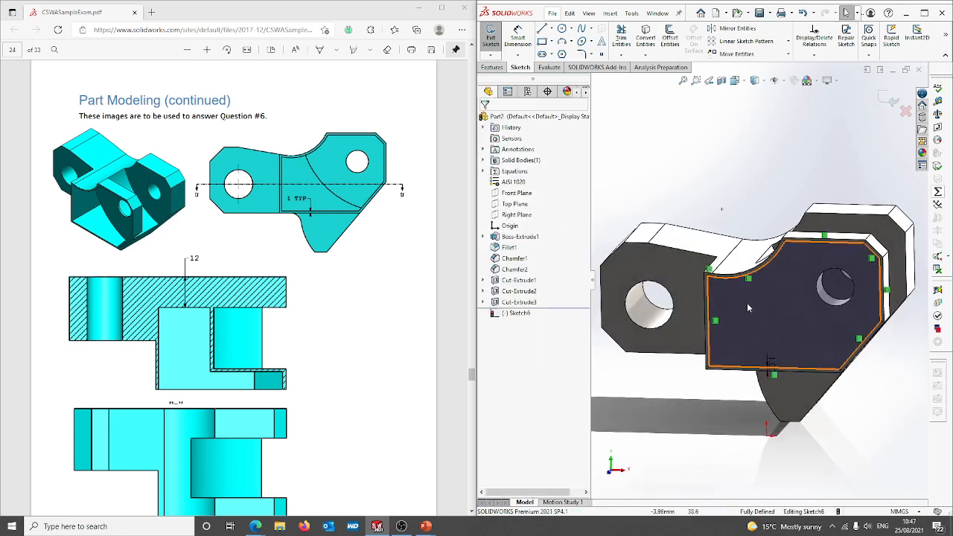
middle_drag(647, 378, 656, 365)
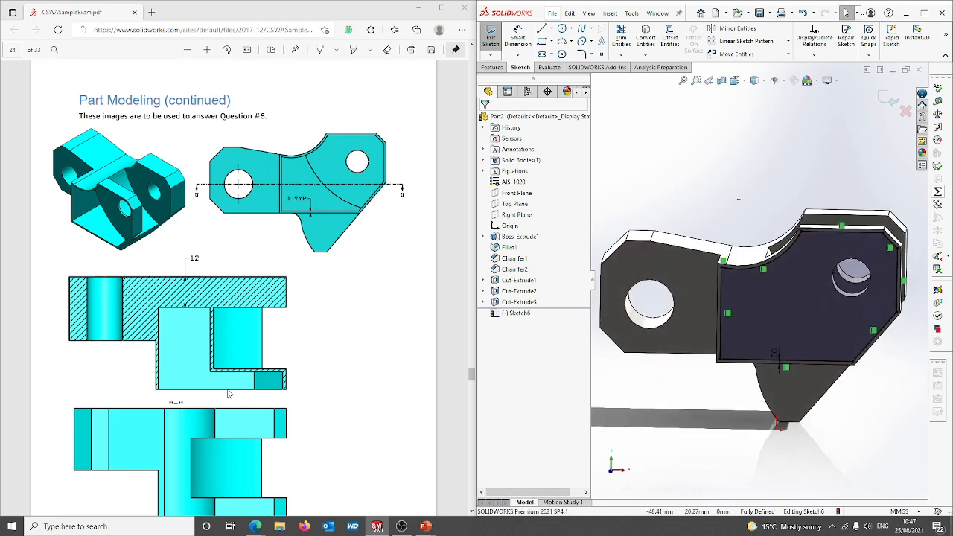
click(502, 68)
click(622, 37)
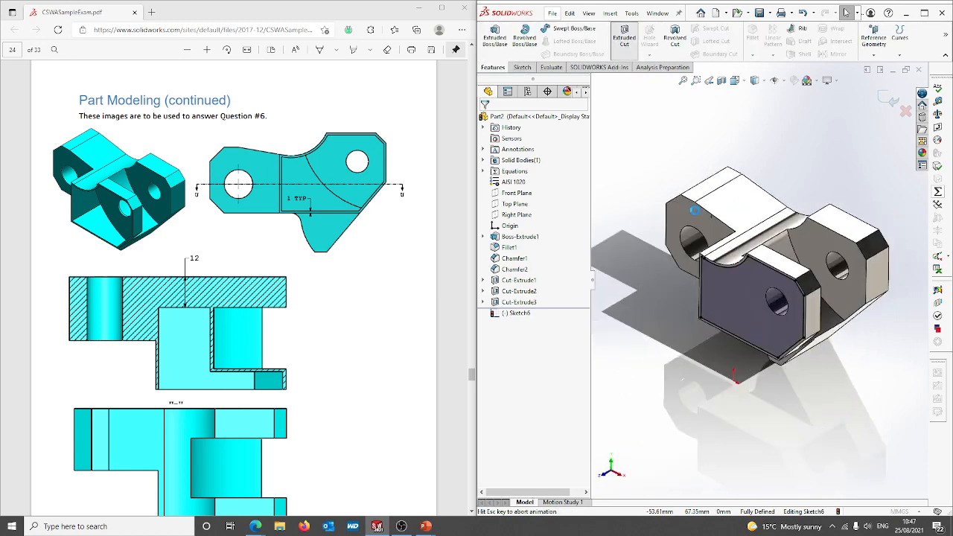
middle_drag(783, 290, 759, 339)
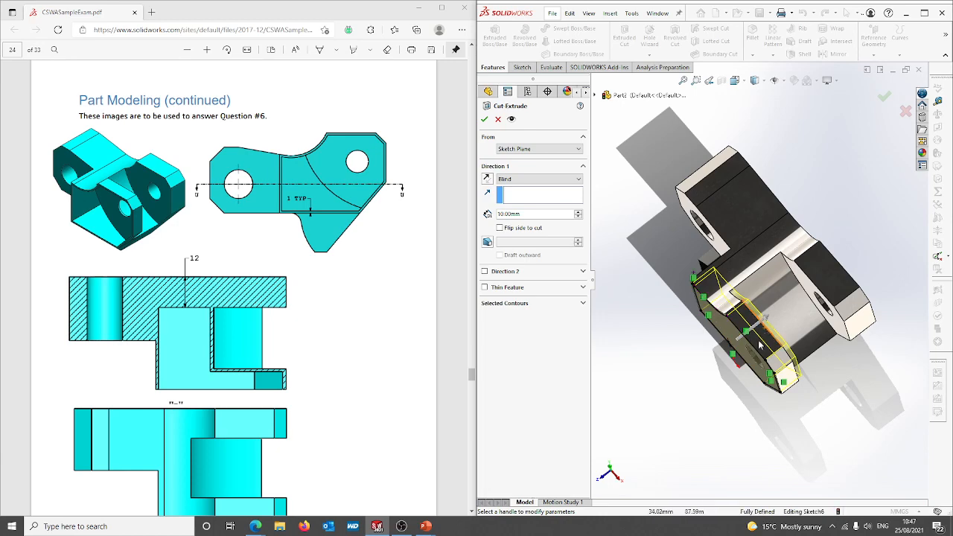
scroll(303, 303, up, 20)
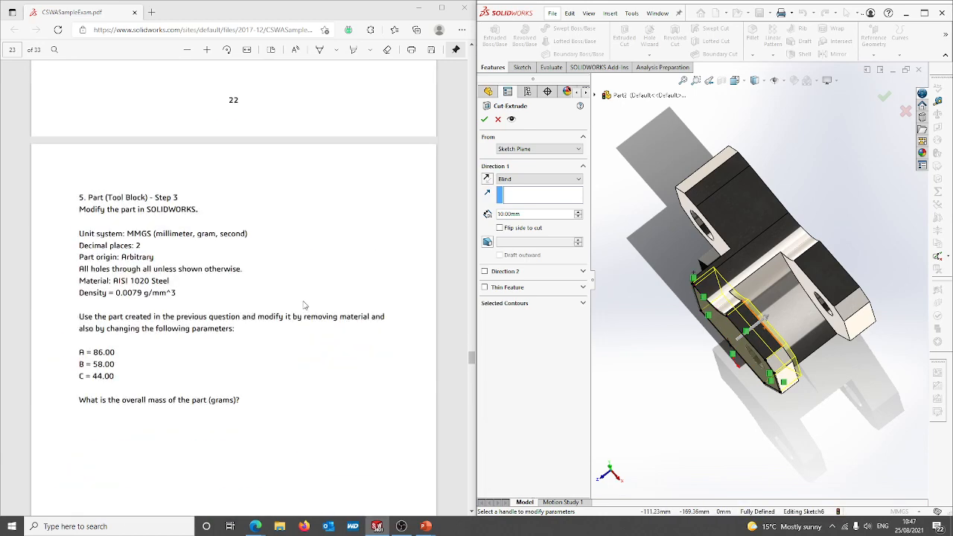
scroll(303, 304, up, 5)
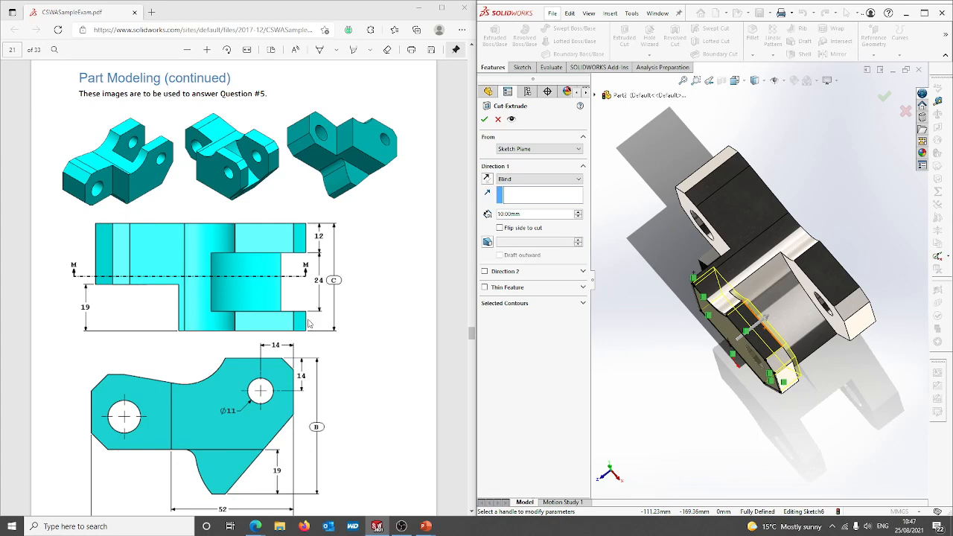
scroll(346, 375, down, 15)
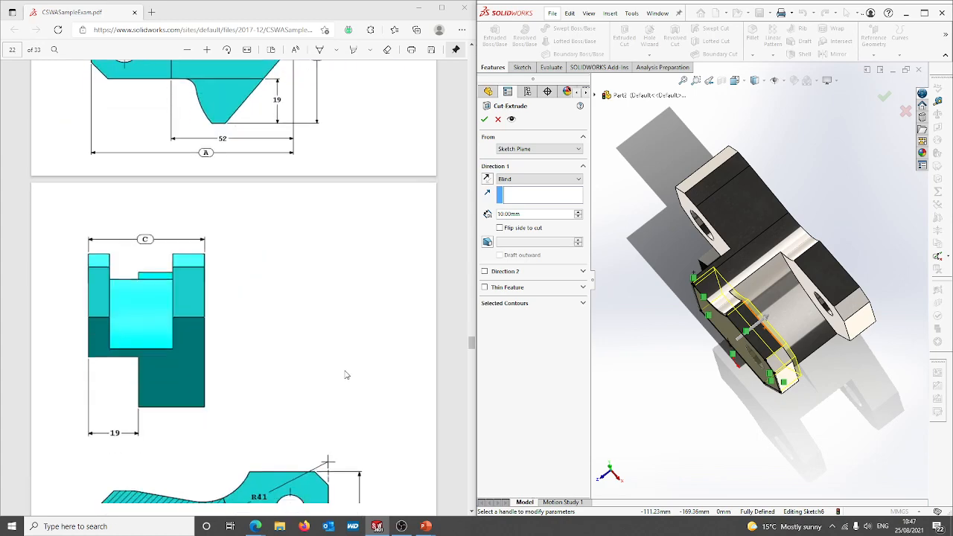
scroll(289, 337, down, 8)
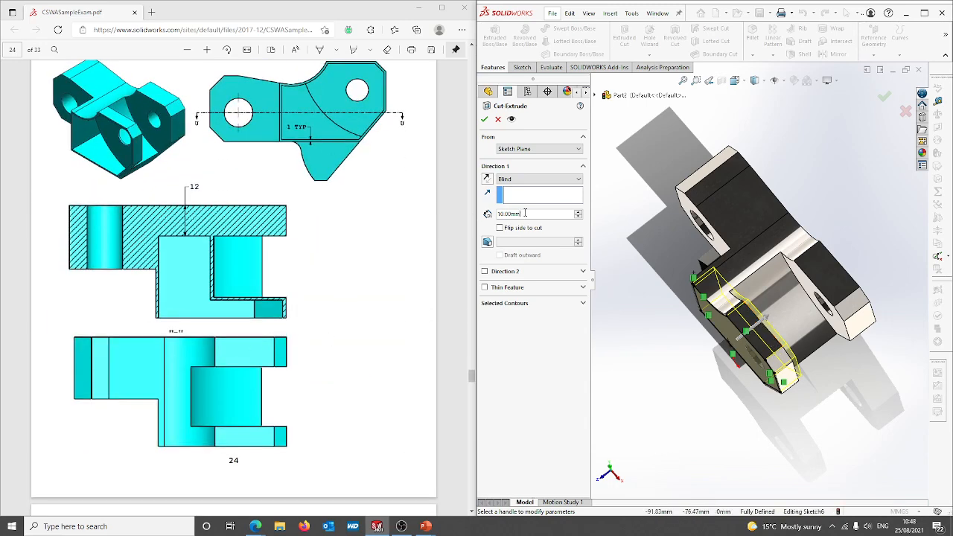
Set the Blind cut depth to 7 mm, complete the pocket cut and inspect the pocket
drag(526, 213, 499, 214)
text(7)
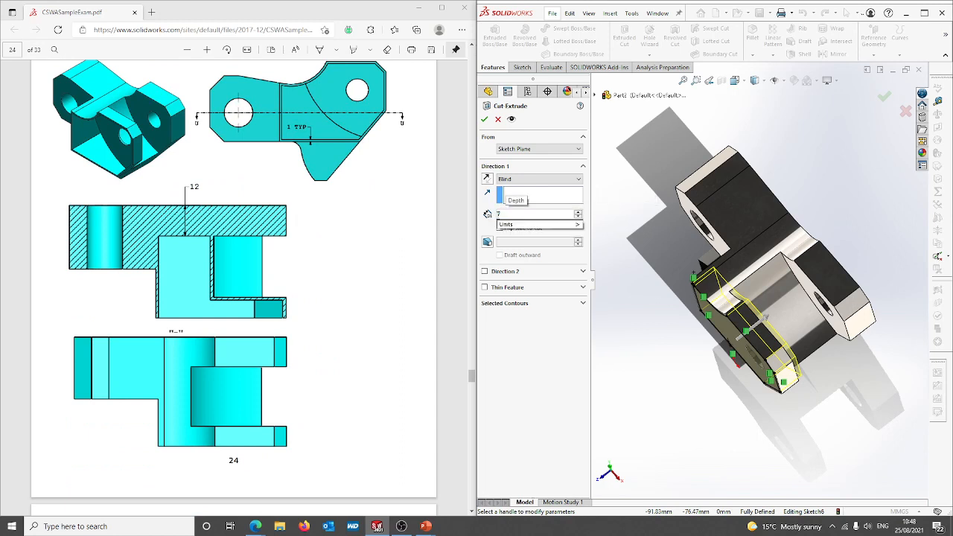
key(Return)
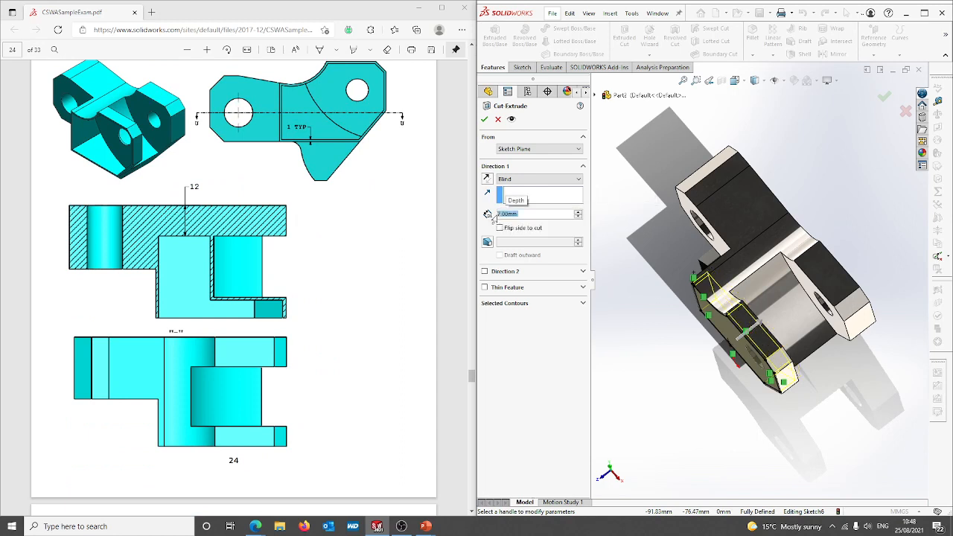
click(484, 119)
middle_drag(672, 377, 711, 313)
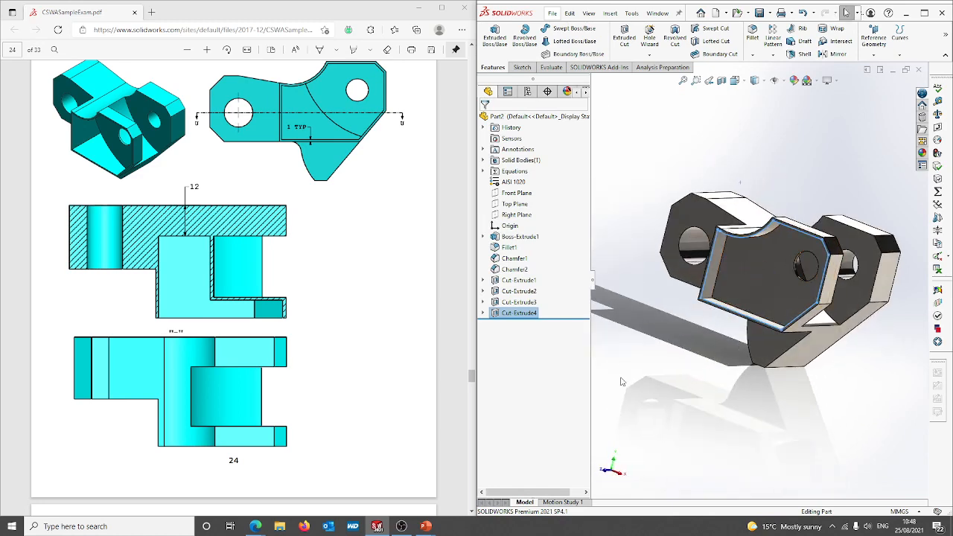
Sketch on the pocket floor and offset the inner curved edge of the arm 1 mm toward the pocket's larger open side
middle_drag(641, 350, 642, 375)
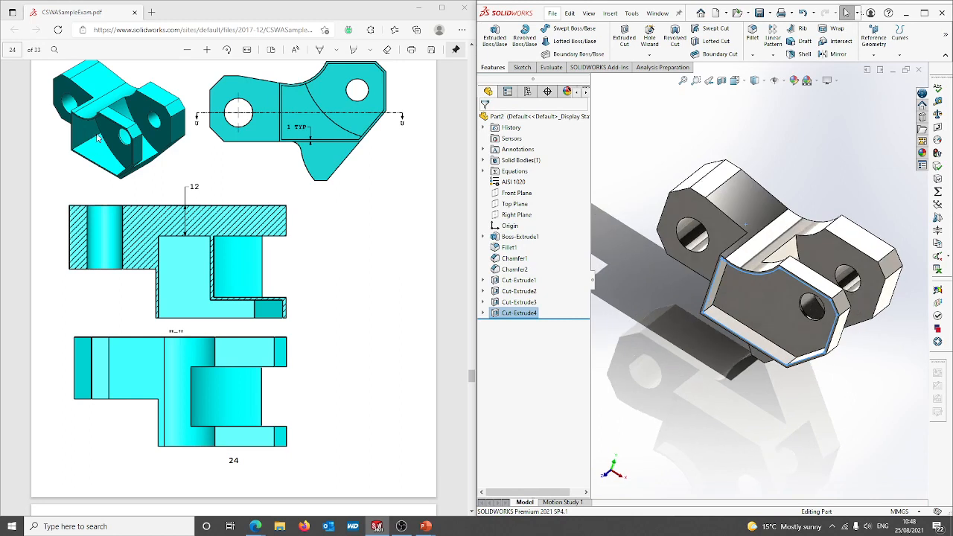
scroll(96, 138, up, 2)
scroll(170, 260, down, 2)
right_click(758, 295)
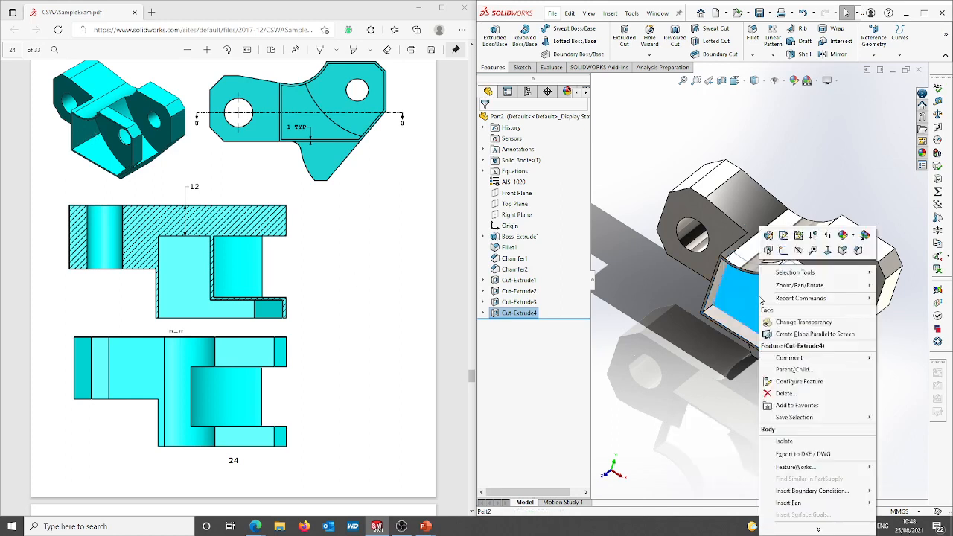
click(783, 251)
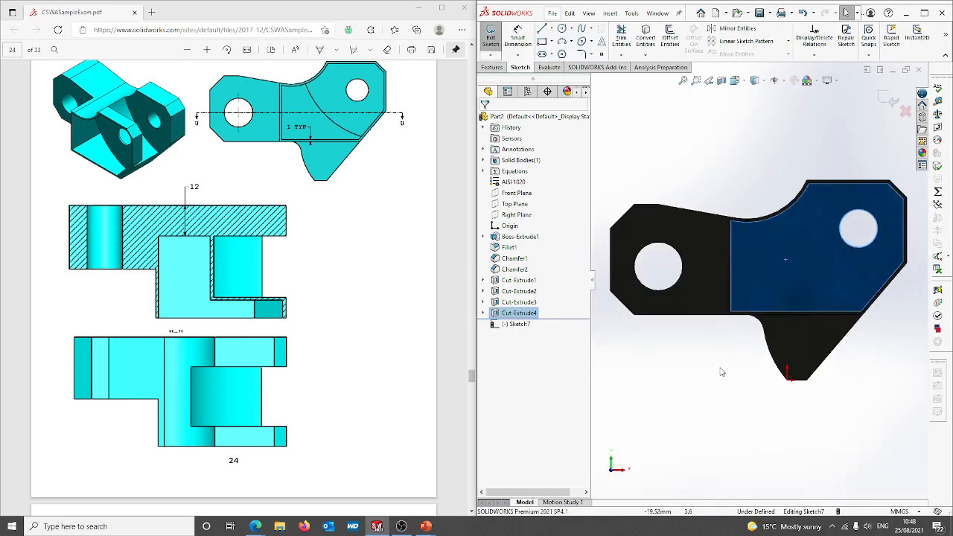
mouse_move(878, 332)
middle_down()
mouse_move(748, 378)
mouse_move(766, 388)
middle_up()
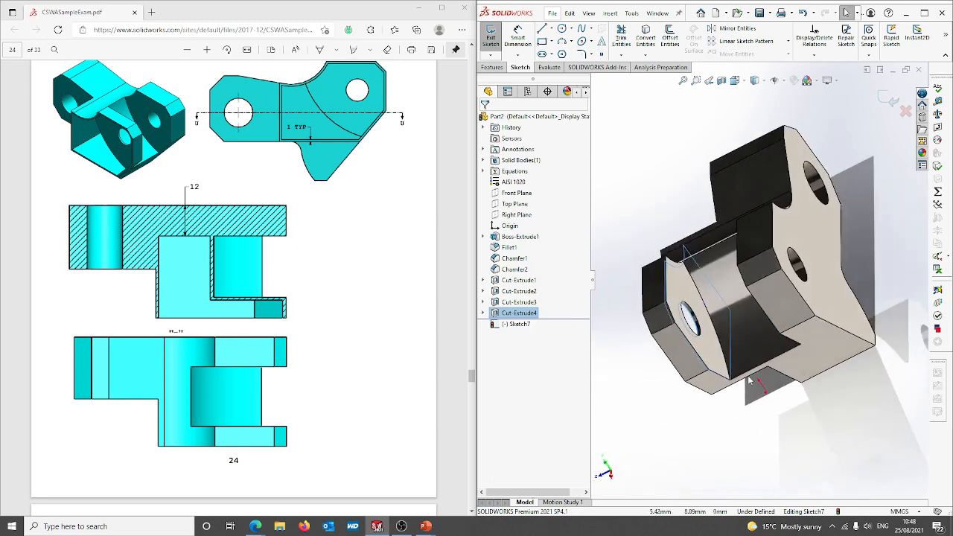
click(718, 335)
click(673, 41)
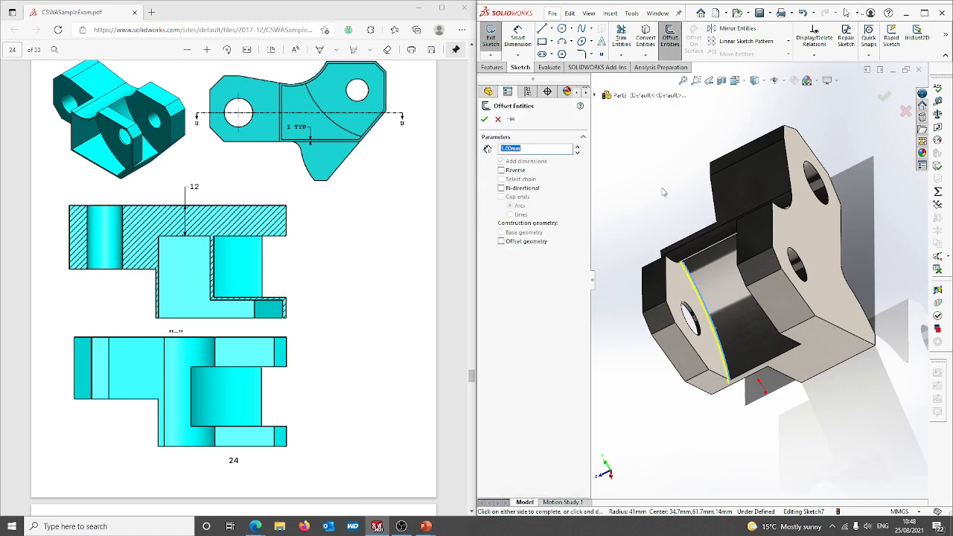
middle_drag(627, 387, 608, 195)
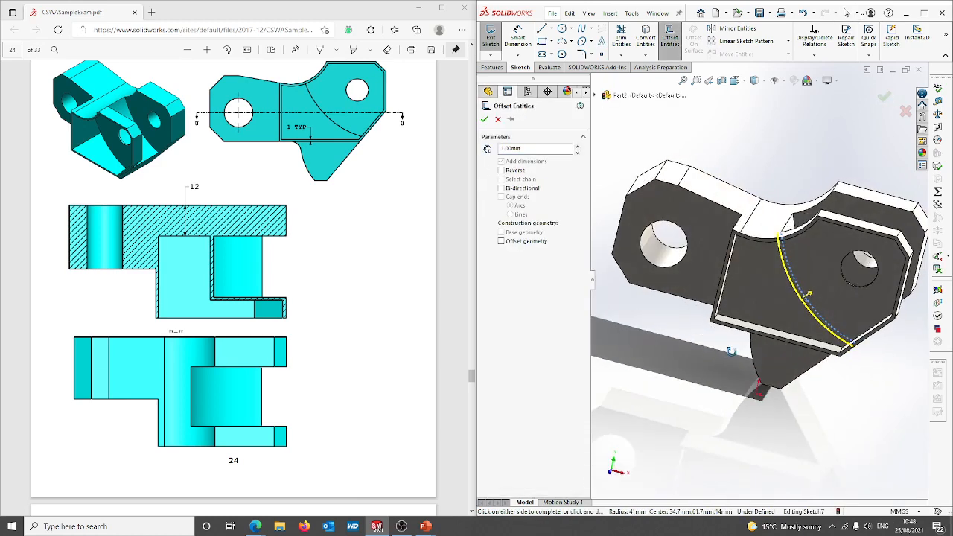
click(484, 119)
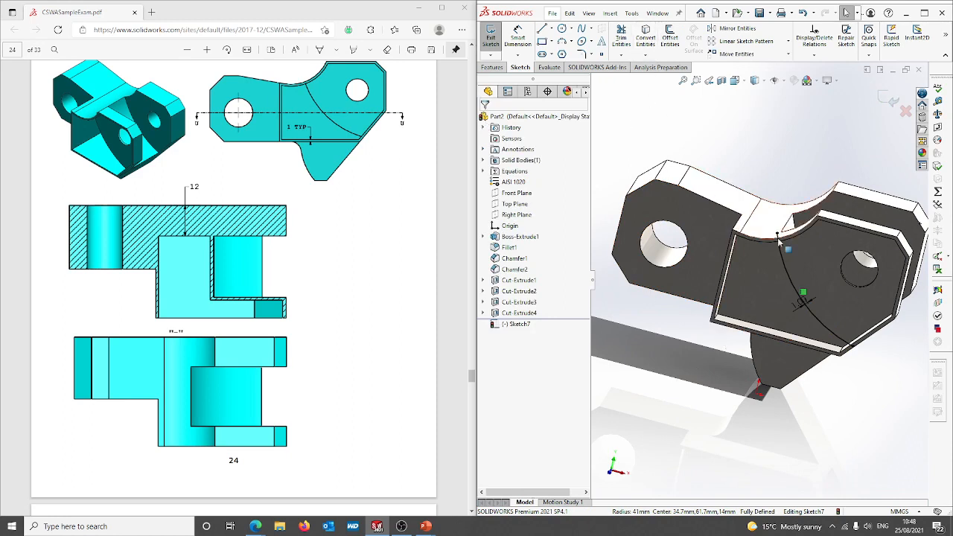
Convert the outline of the pocket floor face into sketch entities
click(813, 256)
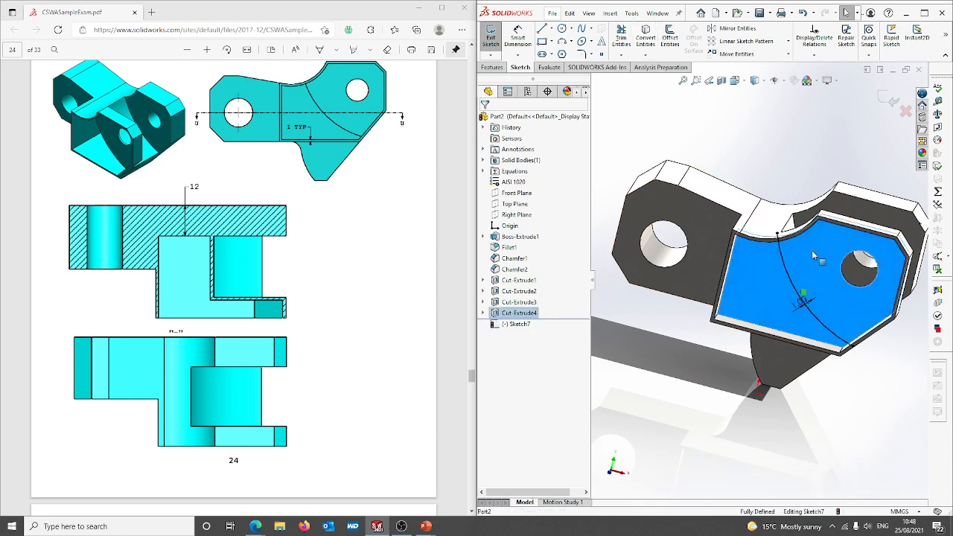
click(645, 37)
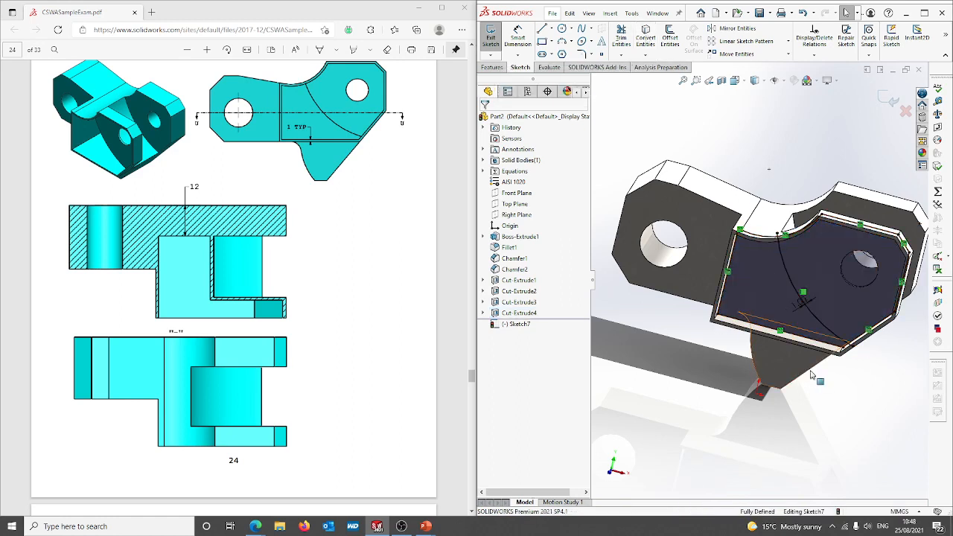
scroll(775, 286, down, 3)
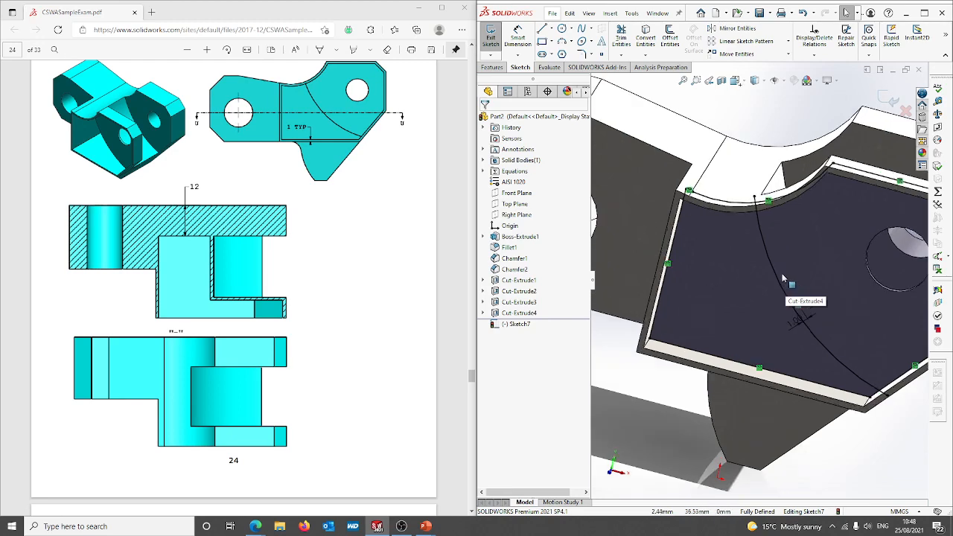
middle_drag(770, 276, 777, 261)
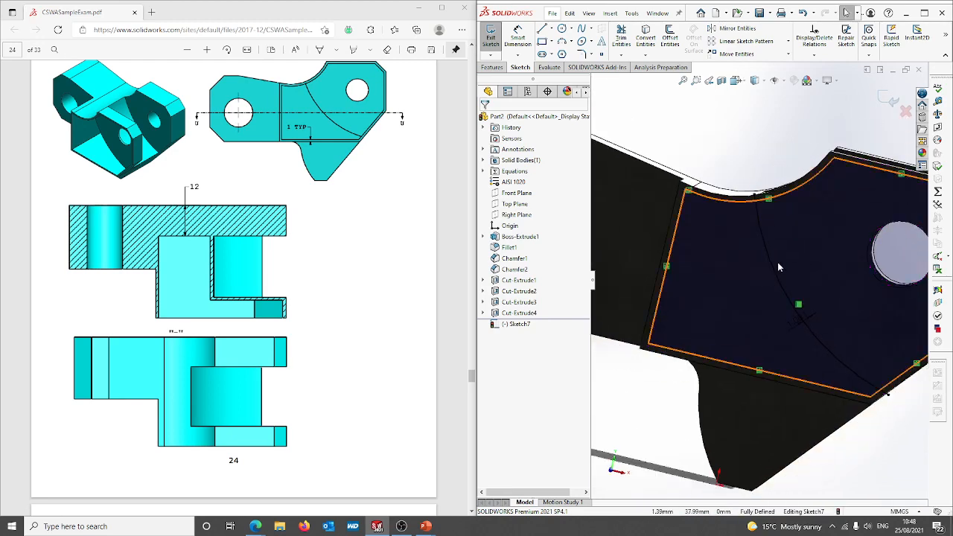
Power-trim the converted outline beyond the offset arc and the arc's overhanging ends, leaving a closed region beside the arc
click(621, 38)
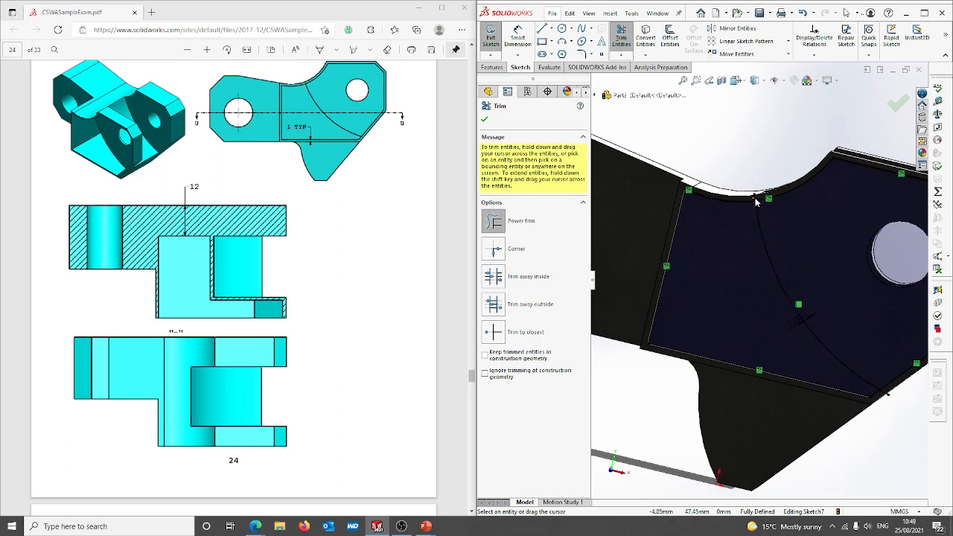
mouse_move(756, 201)
mouse_down()
mouse_move(824, 181)
mouse_move(851, 152)
mouse_move(895, 185)
mouse_move(919, 223)
mouse_move(922, 260)
mouse_move(897, 308)
mouse_up()
scroll(912, 220, up, 2)
drag(877, 348, 875, 350)
scroll(849, 355, down, 5)
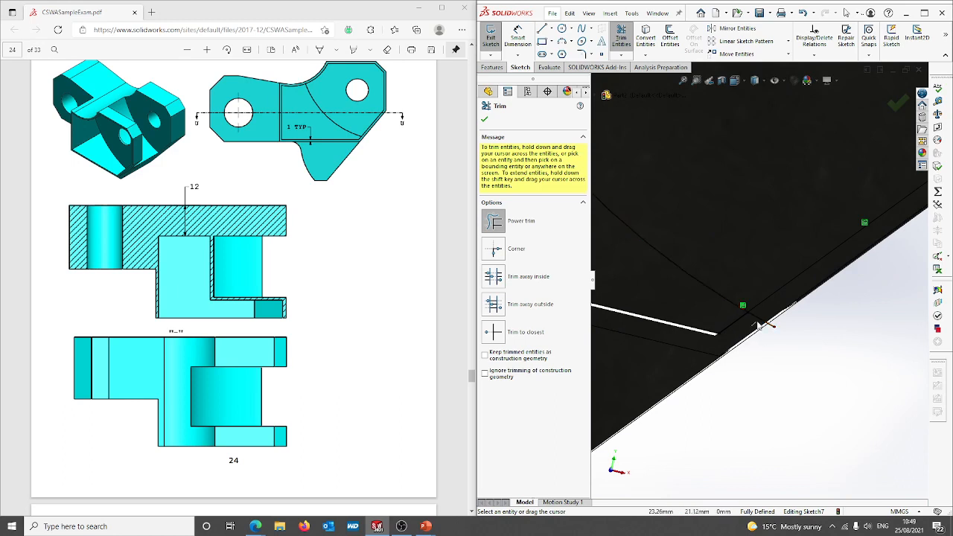
drag(766, 319, 757, 354)
scroll(756, 354, up, 10)
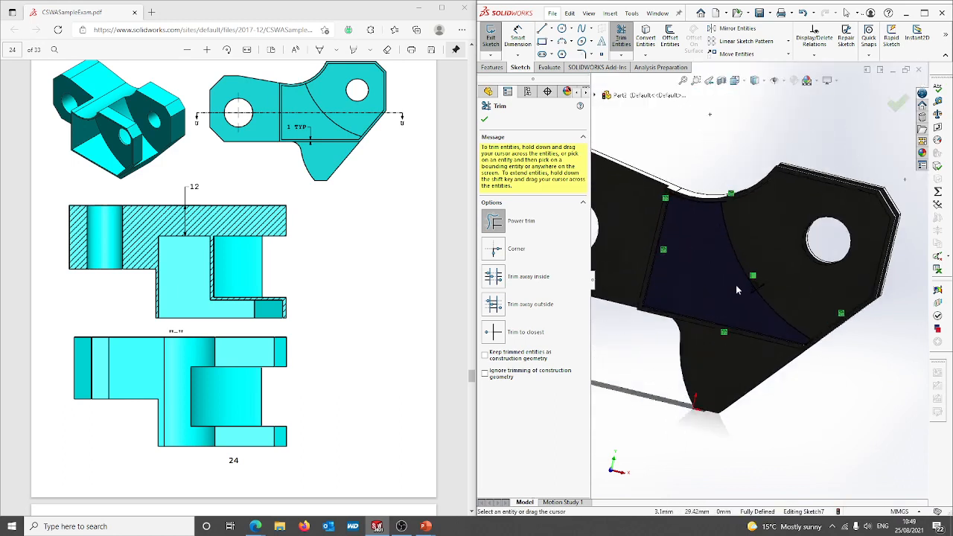
Cut-extrude the trimmed region with Offset From Surface, ending 12 mm from the part's opposite outer face
click(485, 67)
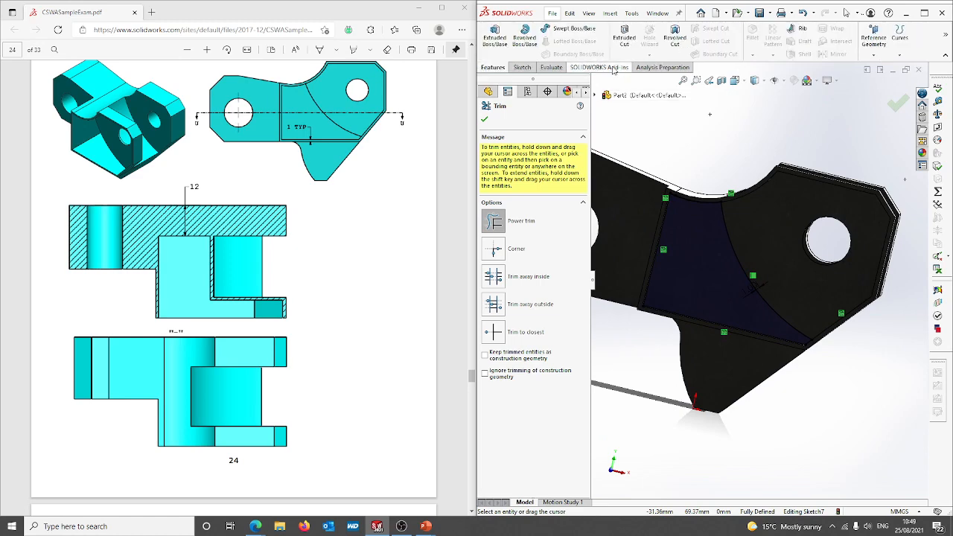
click(625, 35)
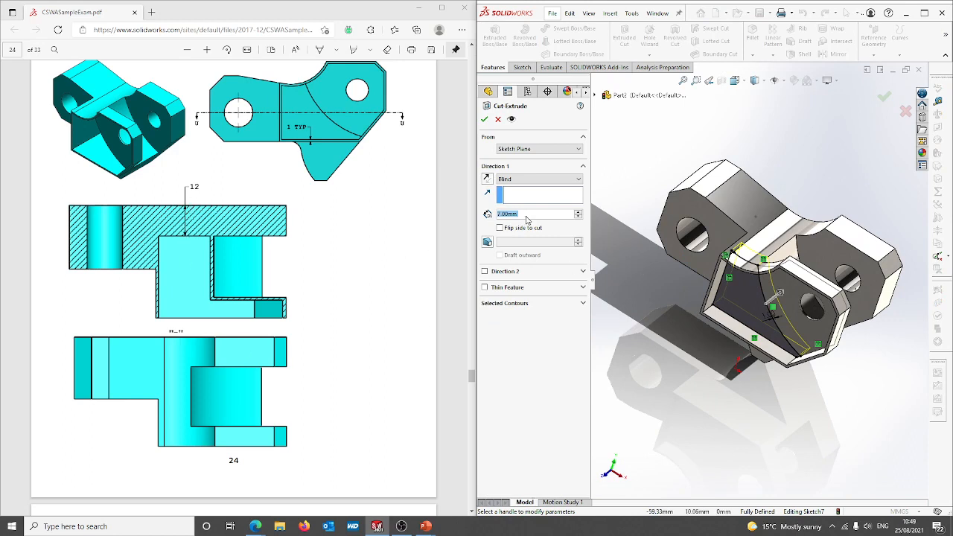
click(539, 180)
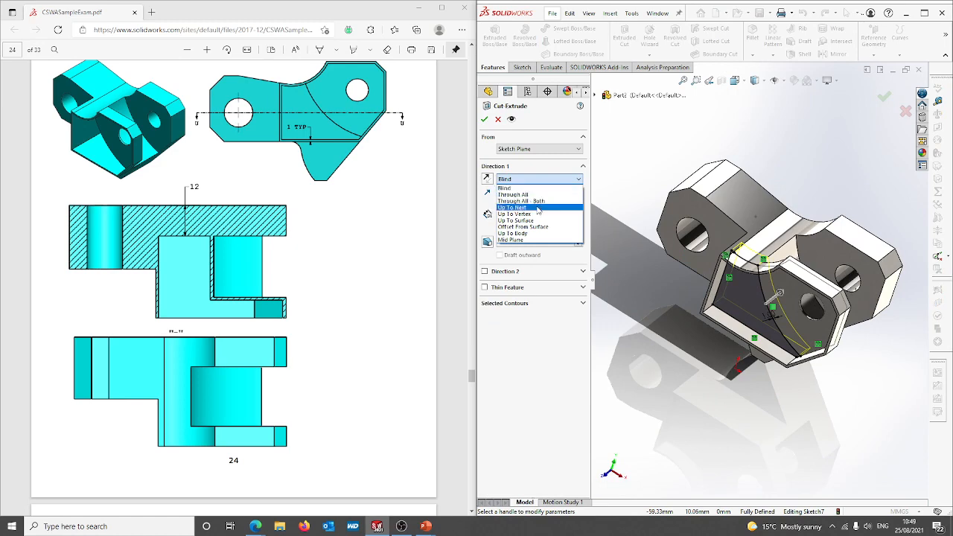
click(524, 227)
middle_drag(888, 337, 792, 307)
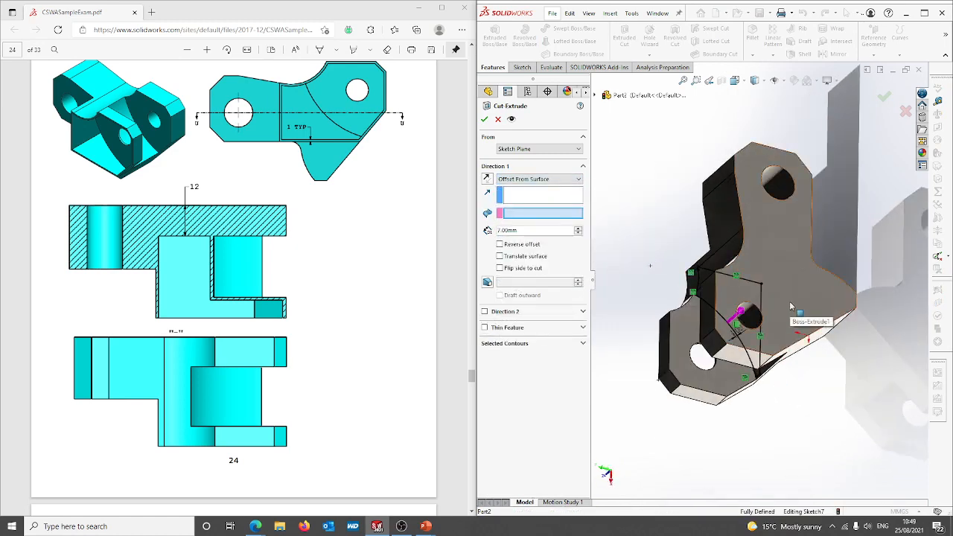
click(791, 307)
middle_drag(643, 382, 618, 365)
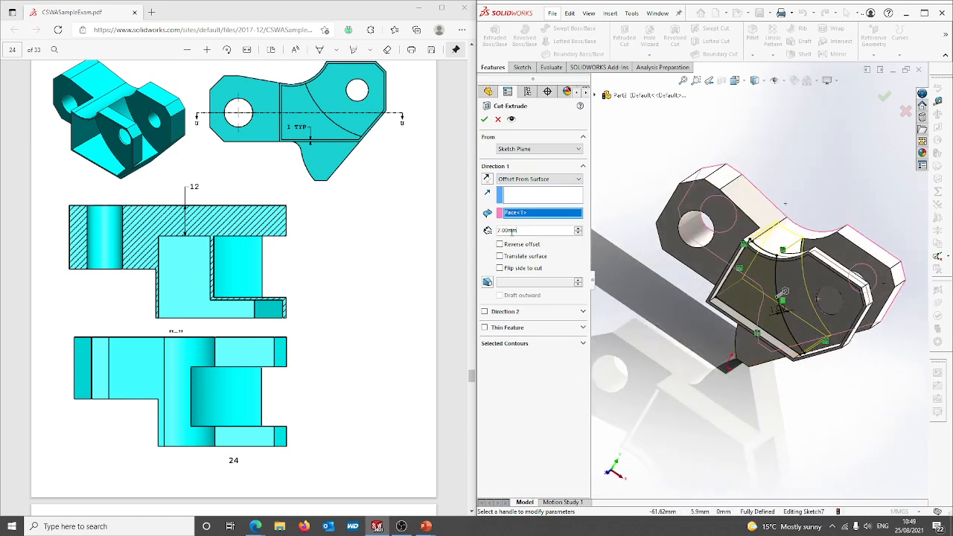
text(12)
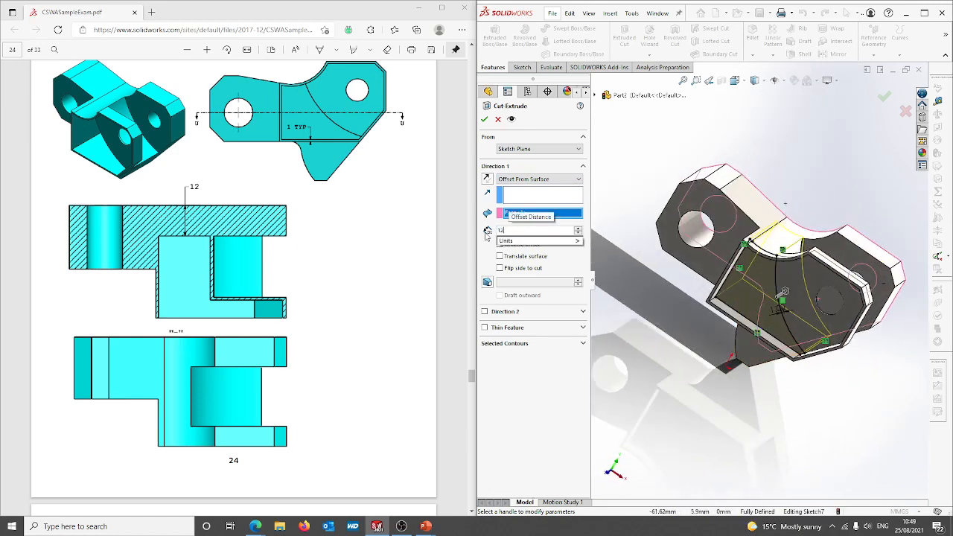
key(Return)
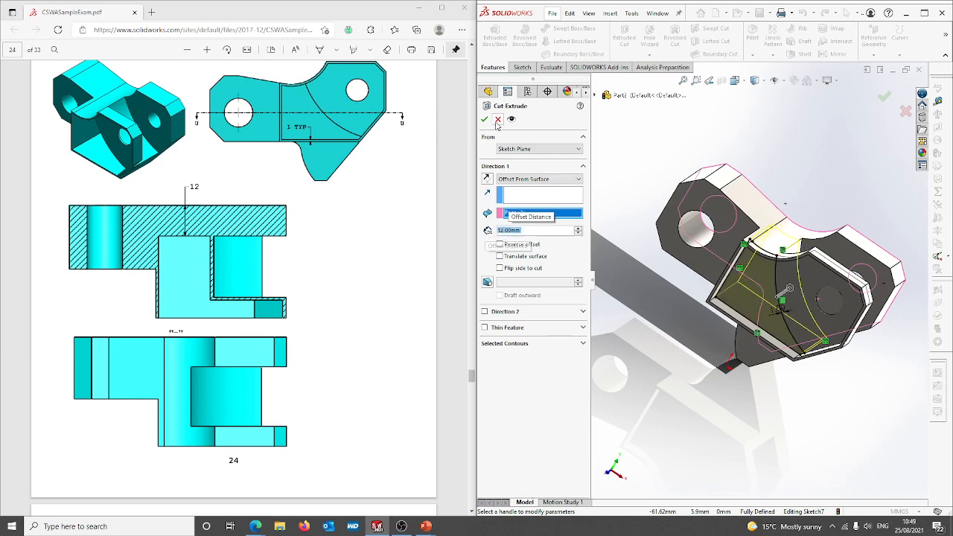
click(484, 120)
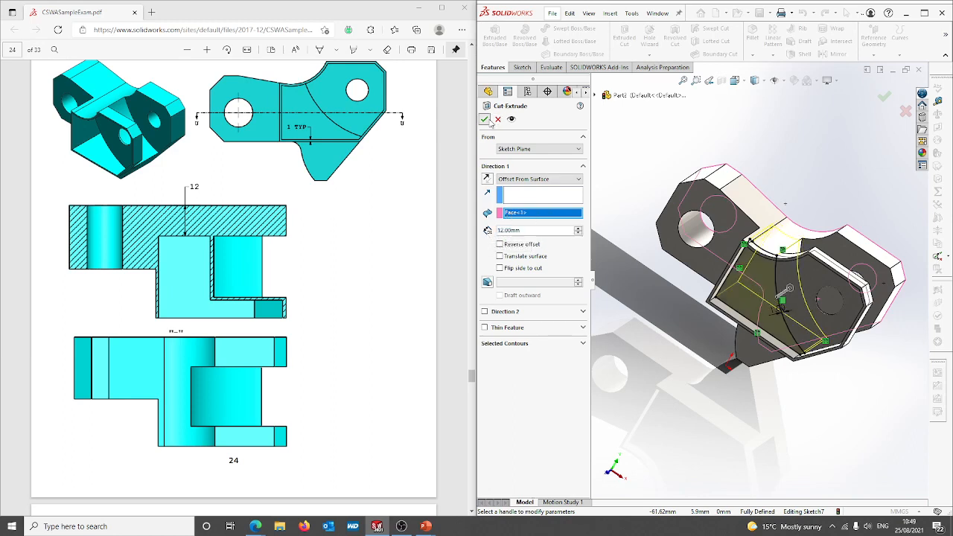
Inspect the finished pocket in isometric view and evaluate the part's mass properties
click(734, 397)
middle_drag(734, 396, 721, 349)
click(755, 81)
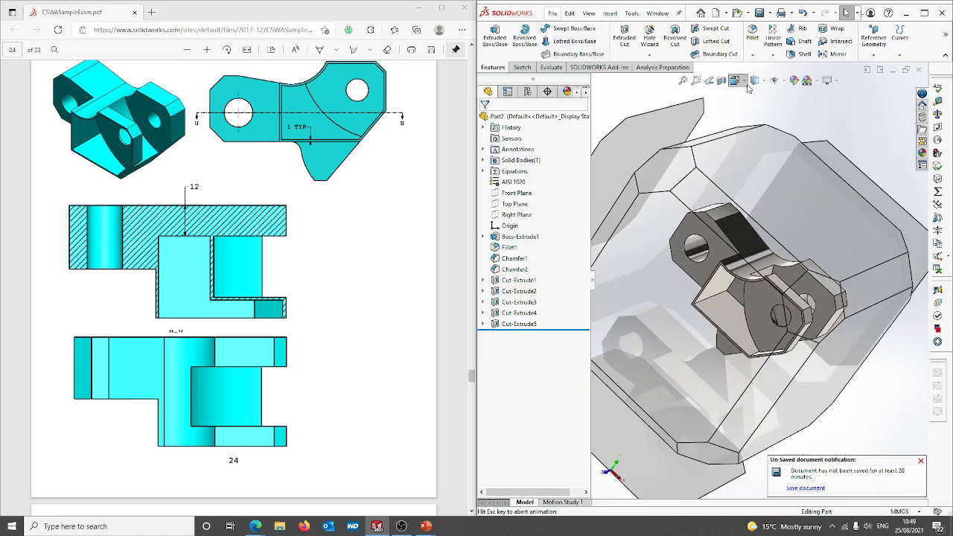
click(734, 344)
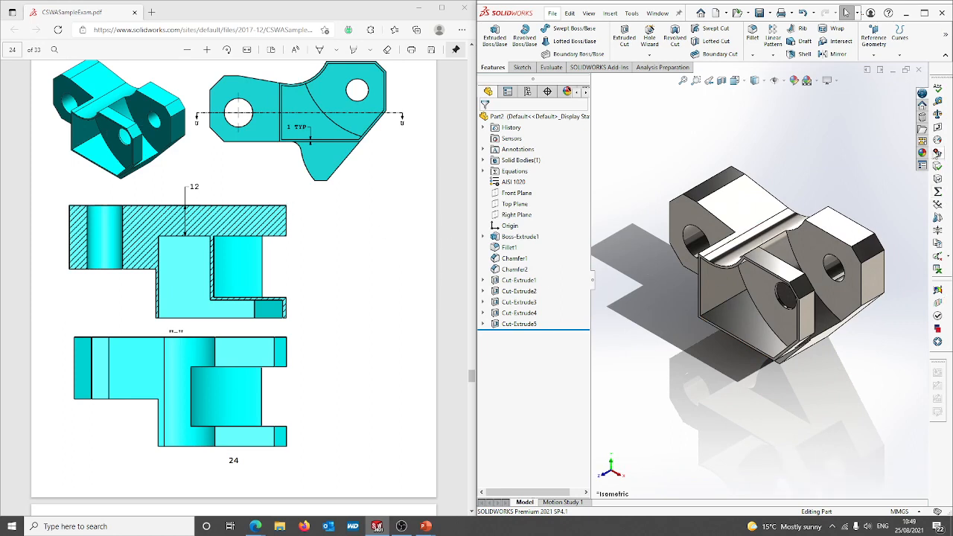
click(938, 114)
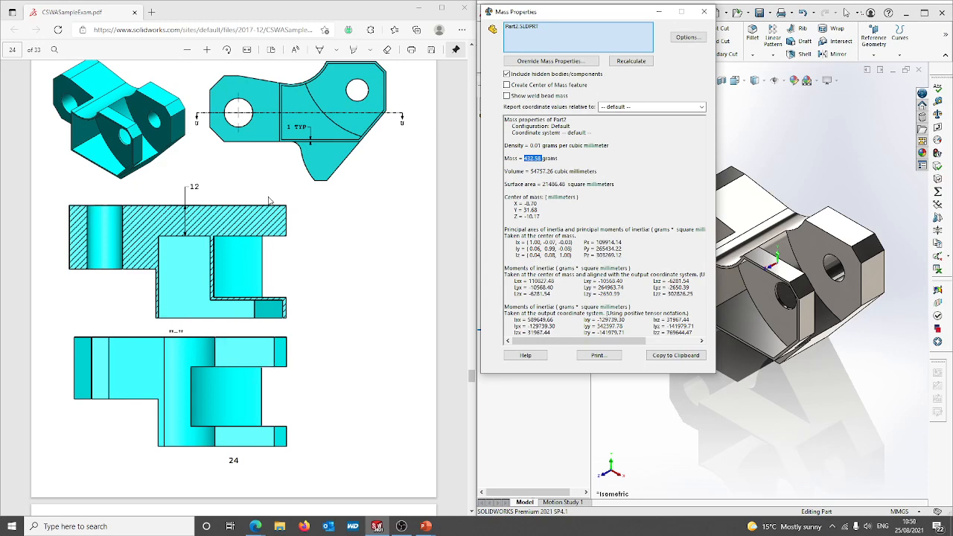
Switch to the answer key in the exam PDF and compare the answer to question 6 with the part's mass
key(alt+Tab)
click(375, 183)
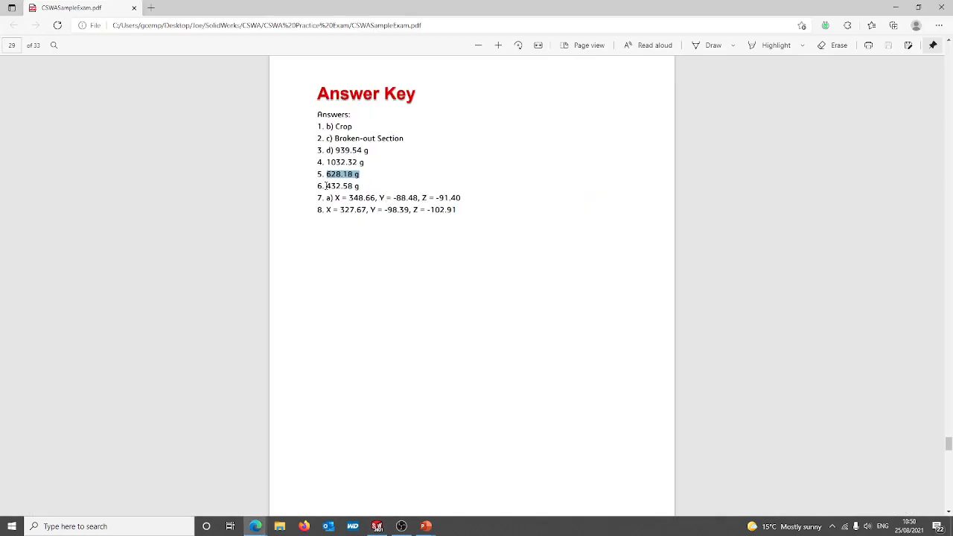
drag(325, 185, 353, 186)
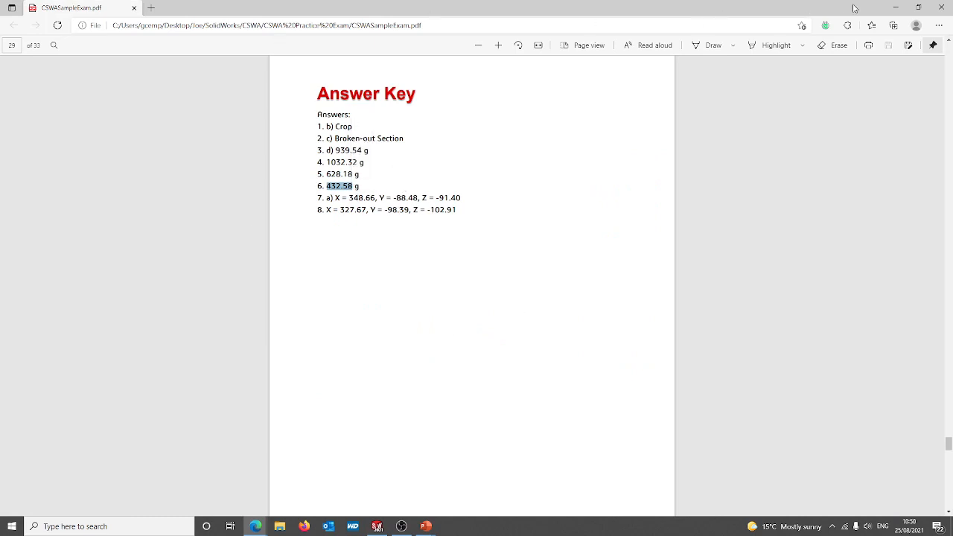
key(alt+Tab)
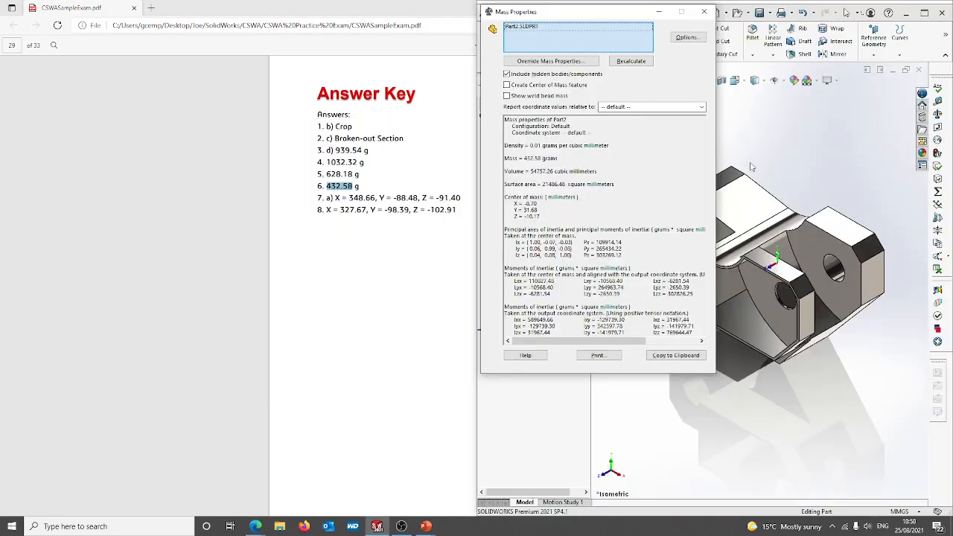
Close the mass properties, maximize the SOLIDWORKS window and inspect the finished part from the pocket side
click(704, 11)
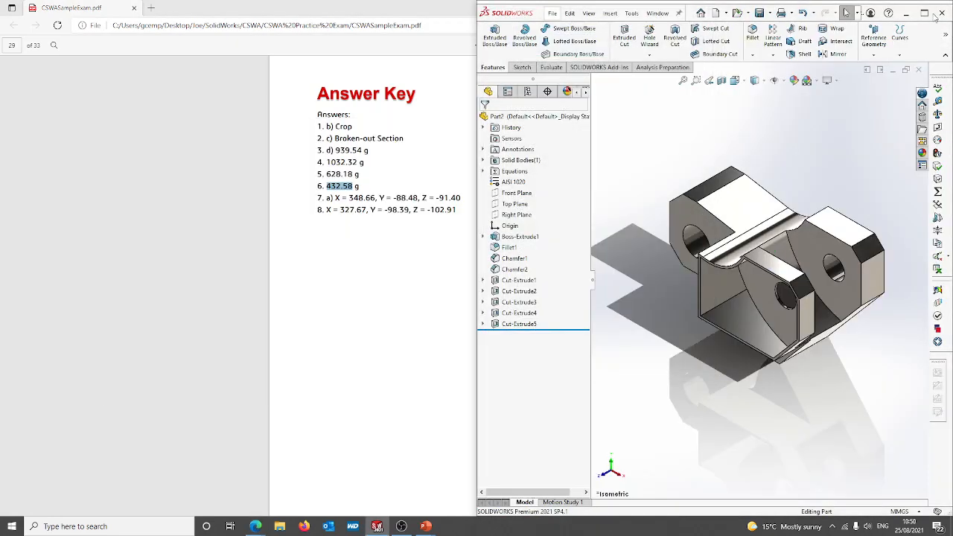
click(924, 13)
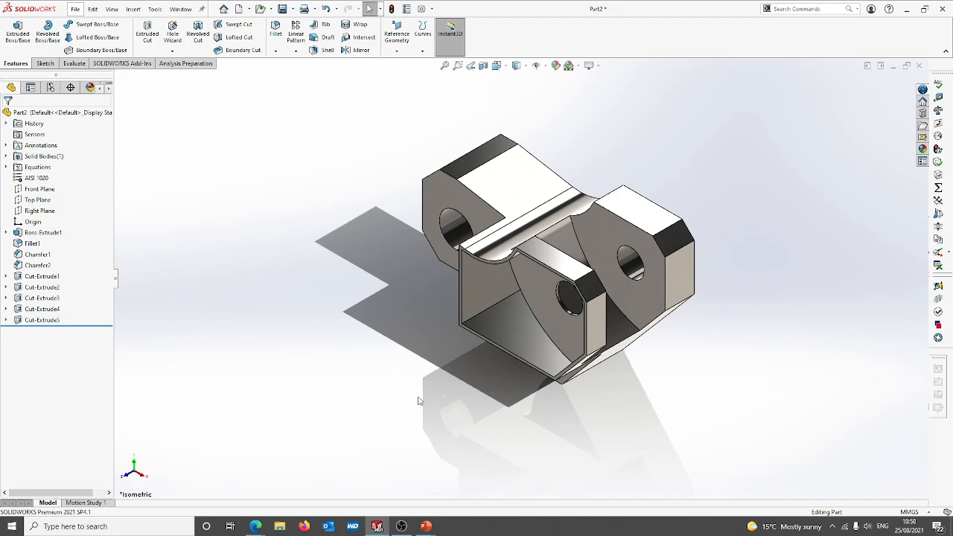
middle_drag(435, 372, 474, 245)
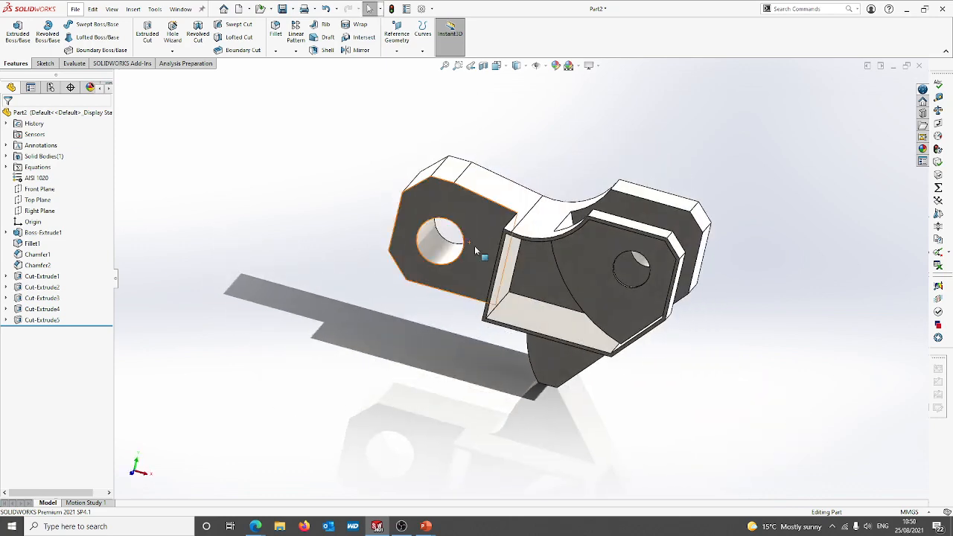